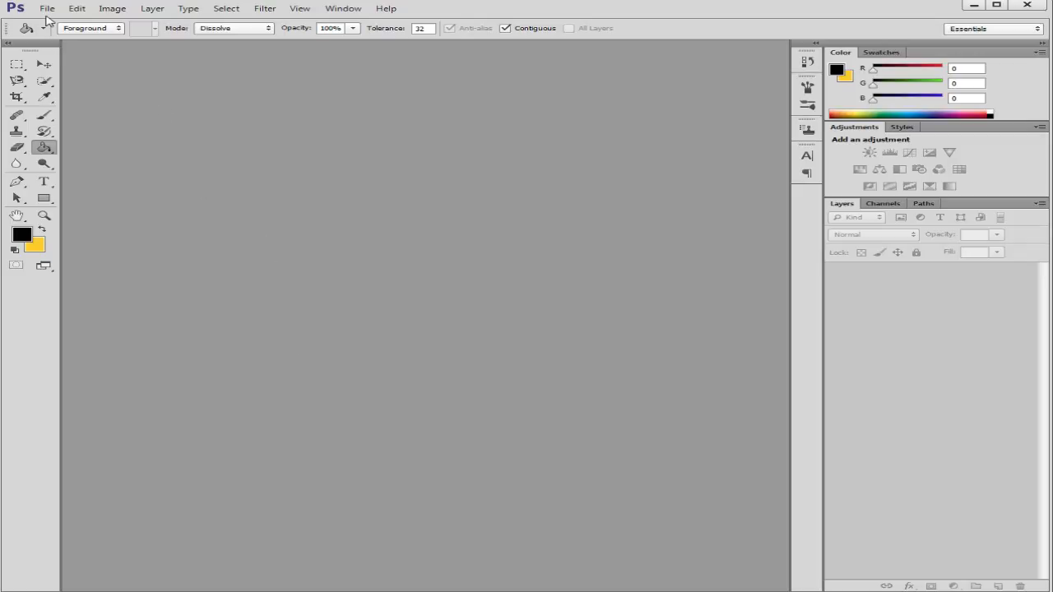
Step: Browse for a file to open, going to the weapons folder inside the data folder's textures folder
{"action": "left_click", "coordinate": [47, 9]}
{"action": "left_click", "coordinate": [62, 34]}
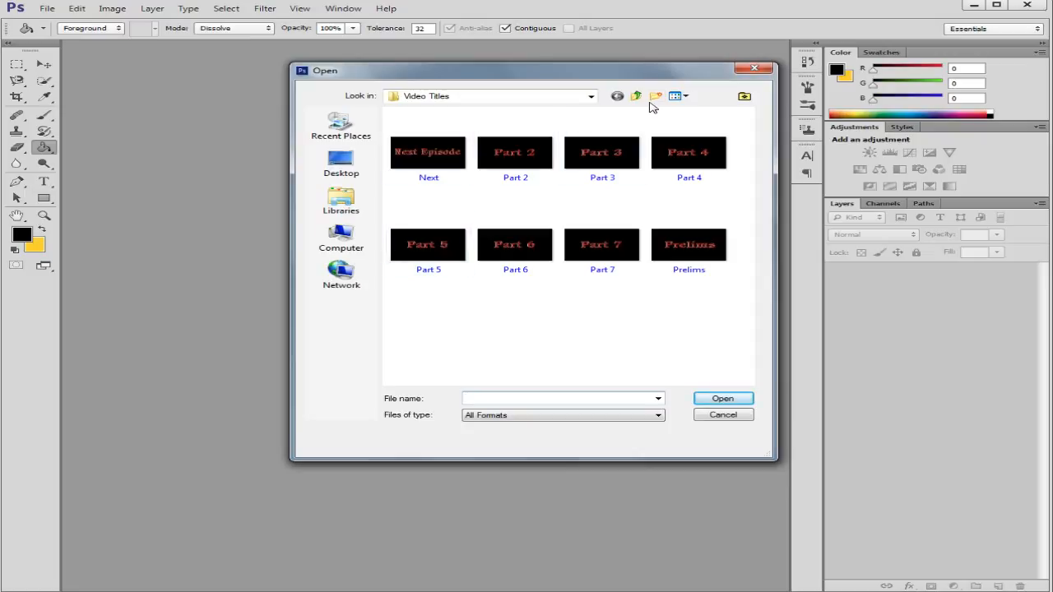
{"action": "left_click", "coordinate": [637, 96]}
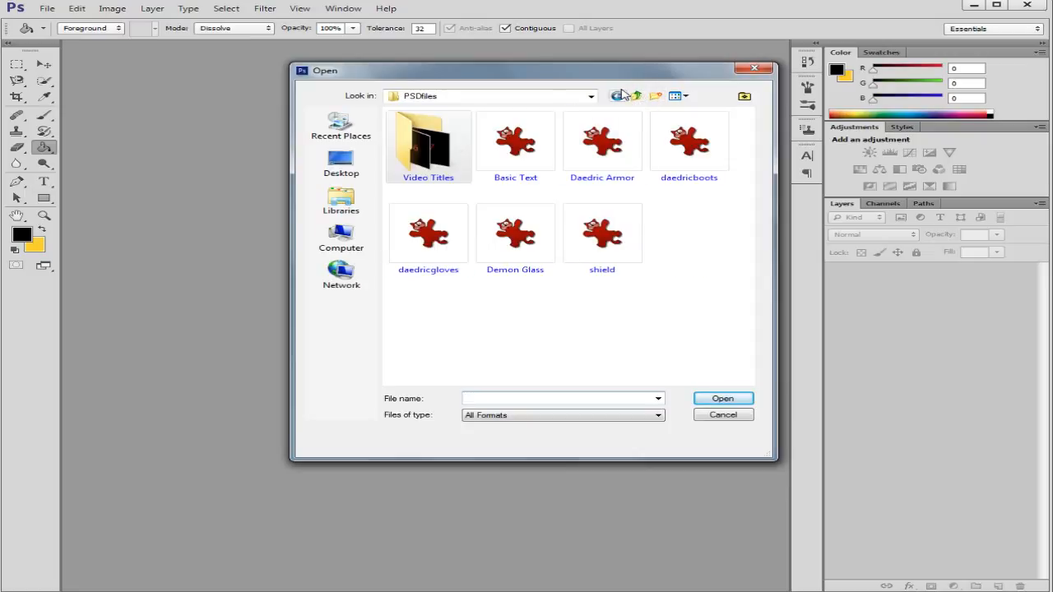
{"action": "left_click", "coordinate": [636, 97]}
{"action": "double_click", "coordinate": [463, 129]}
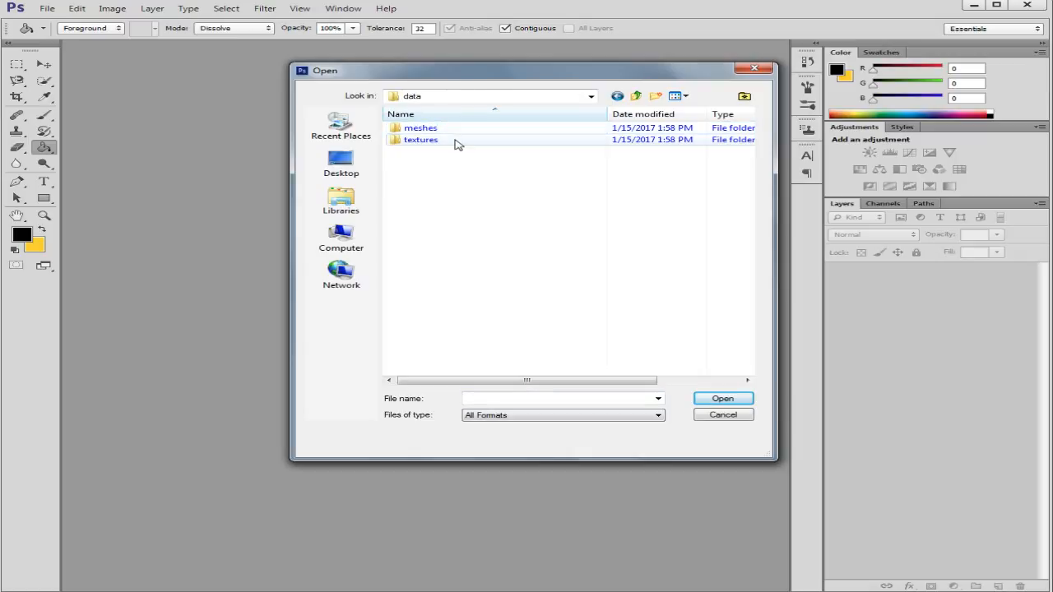
{"action": "double_click", "coordinate": [459, 142]}
{"action": "double_click", "coordinate": [458, 142]}
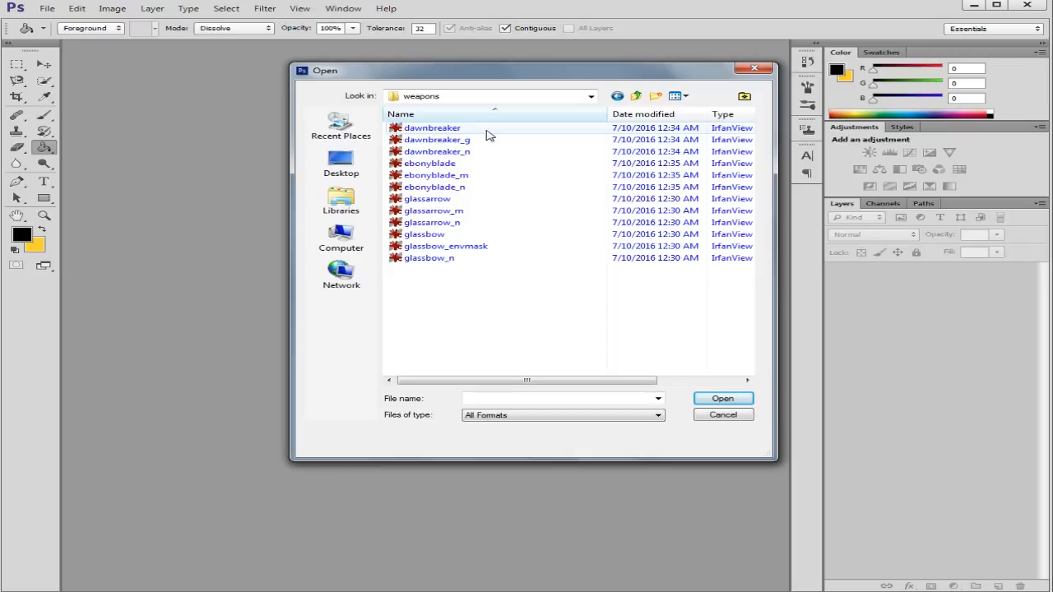
Step: Open the dawnbreaker texture using default sizes and close it again
{"action": "double_click", "coordinate": [488, 134]}
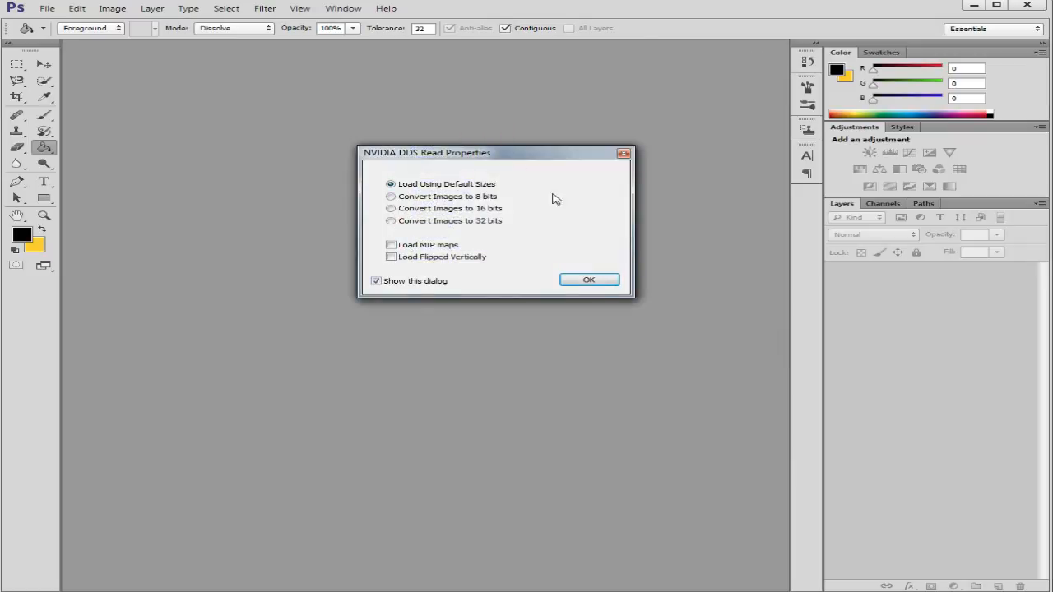
{"action": "left_click", "coordinate": [602, 281]}
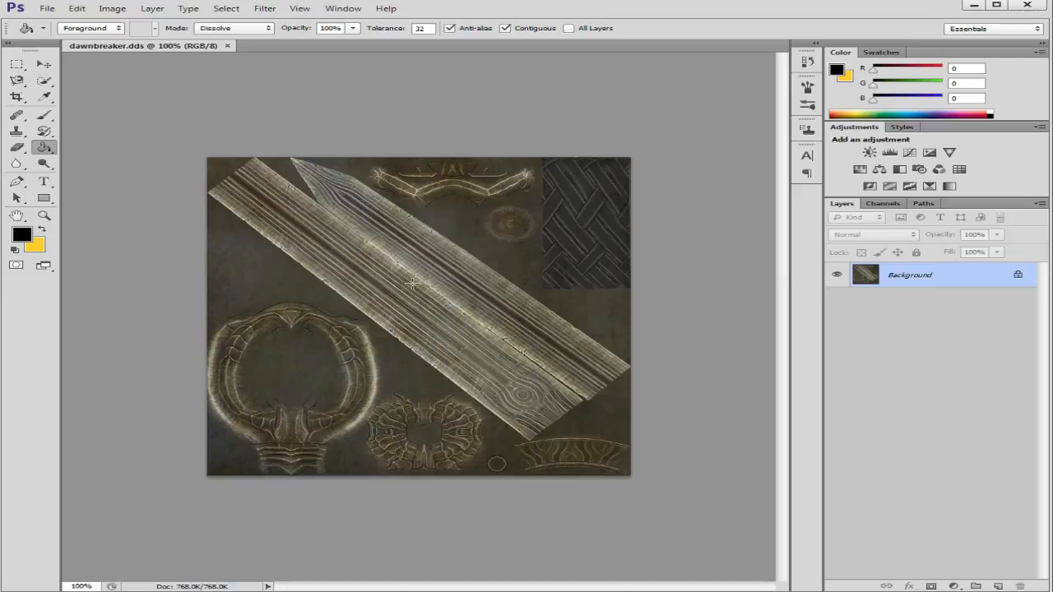
{"action": "left_click", "coordinate": [227, 46]}
Step: Open the glassbow texture from the weapons folder, loading it with default sizes
{"action": "left_click", "coordinate": [51, 12]}
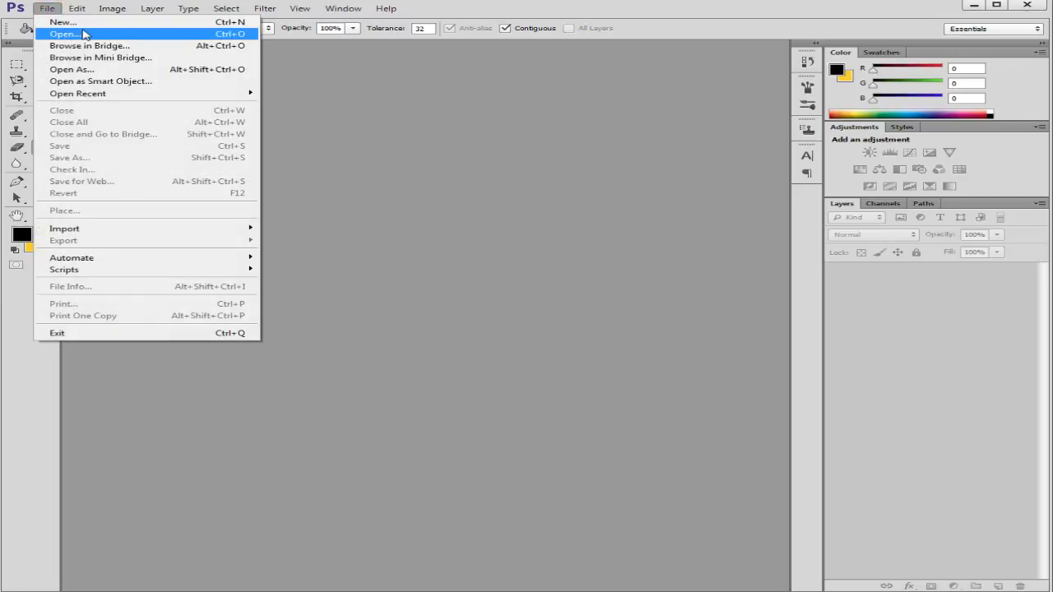
{"action": "left_click", "coordinate": [66, 34]}
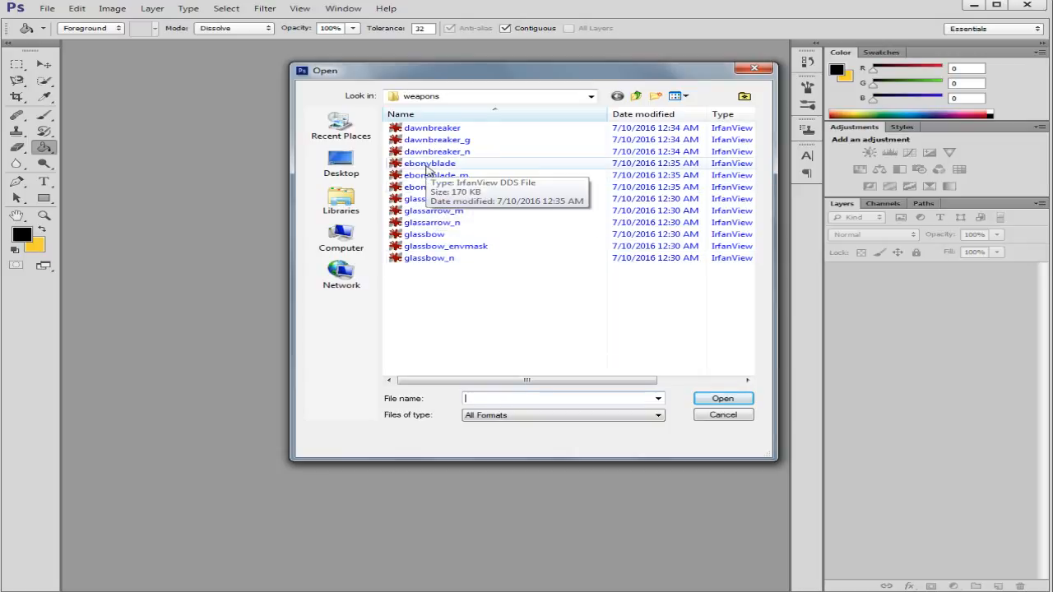
{"action": "left_click", "coordinate": [443, 237]}
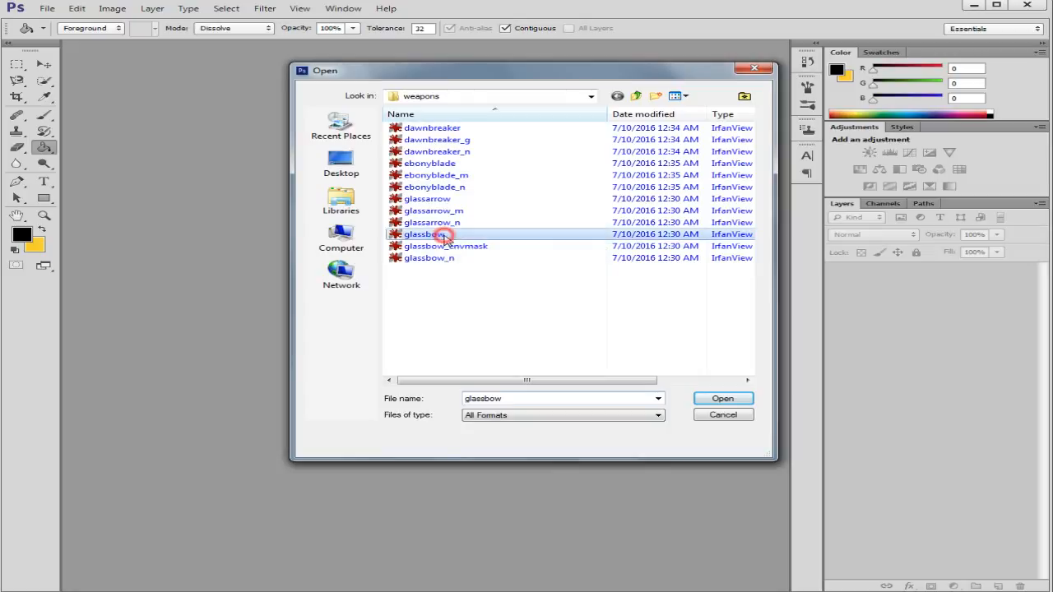
{"action": "left_click", "coordinate": [711, 400]}
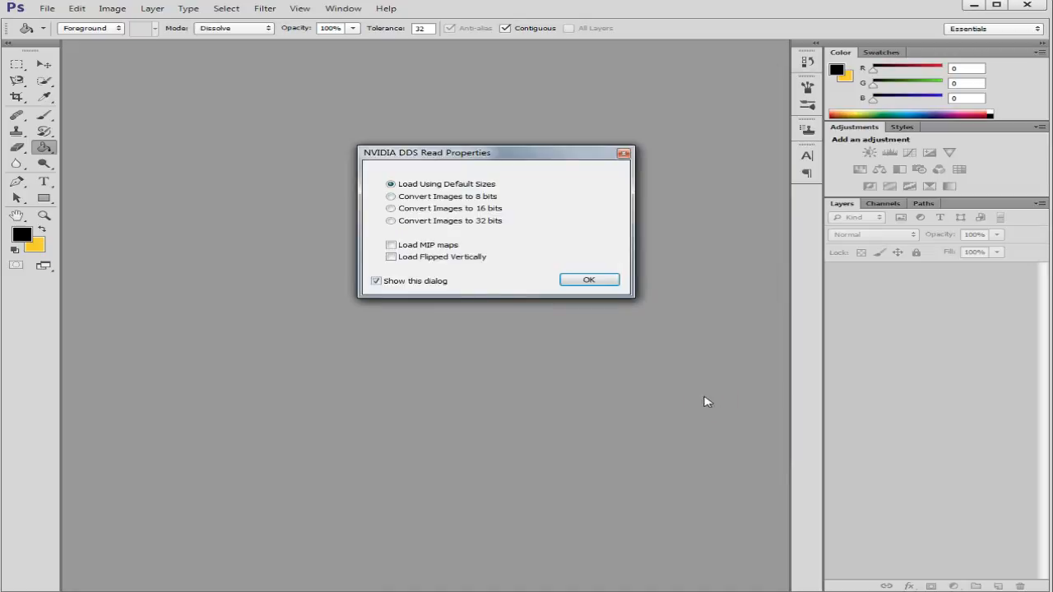
{"action": "left_click", "coordinate": [615, 283]}
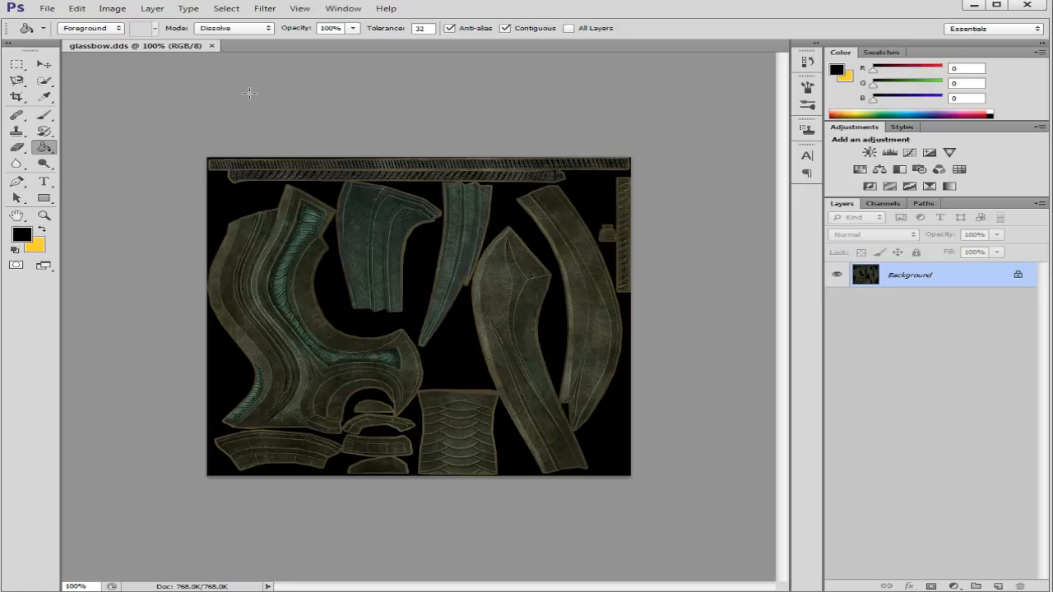
Step: Resize the image to 1024 × 1024 pixels with Bicubic Smoother (best for enlargement) resampling
{"action": "left_click", "coordinate": [112, 8]}
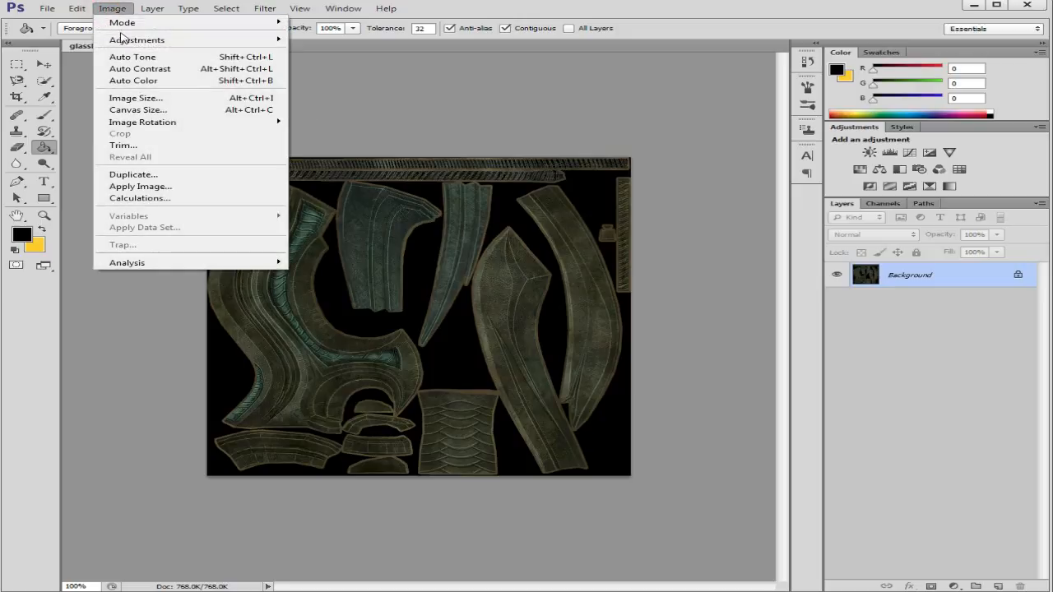
{"action": "left_click", "coordinate": [136, 98]}
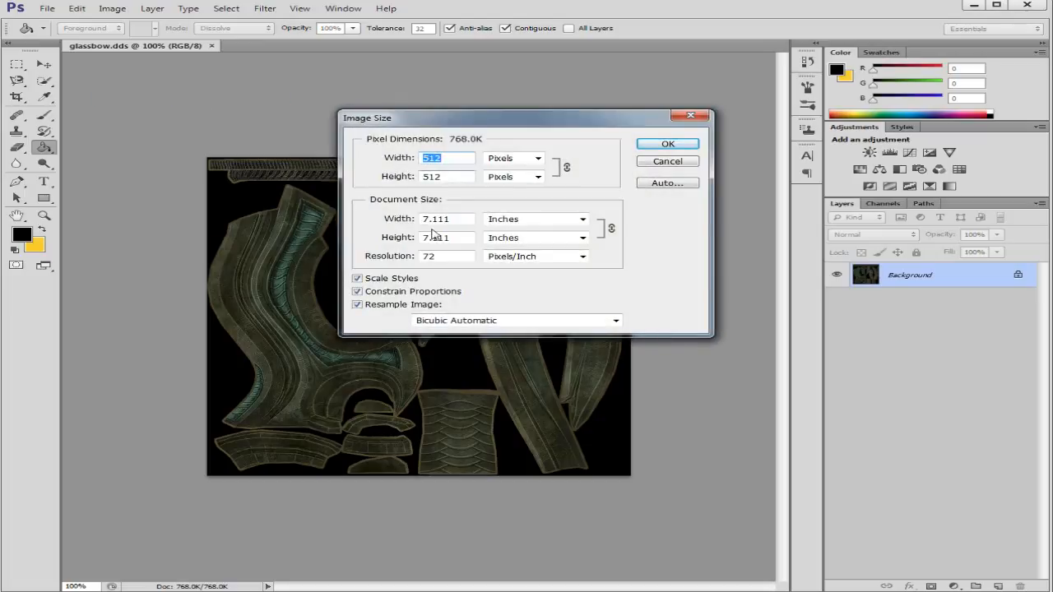
{"action": "type", "text": "1024"}
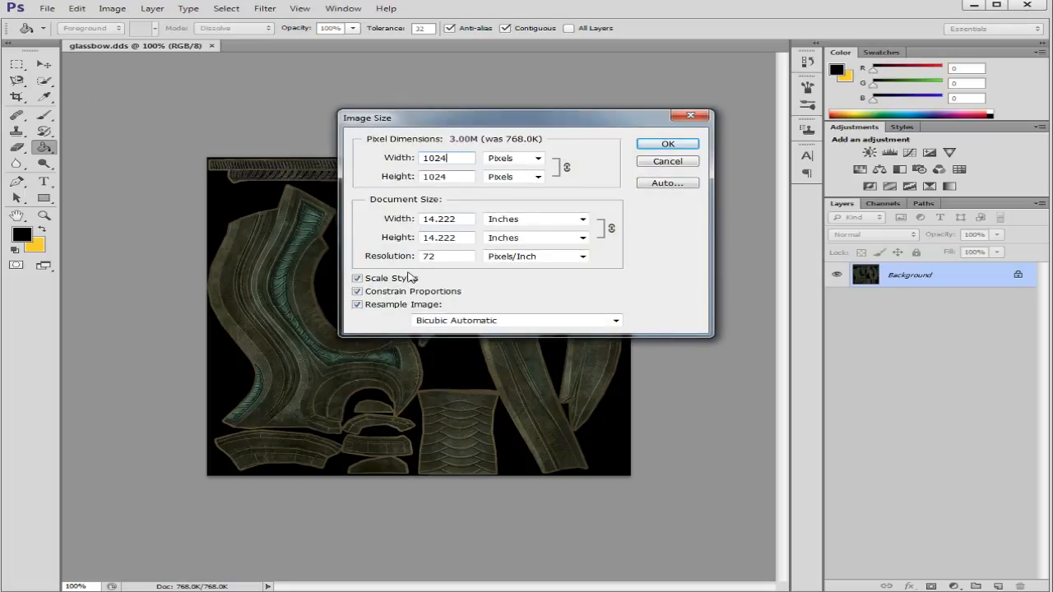
{"action": "left_click", "coordinate": [617, 319]}
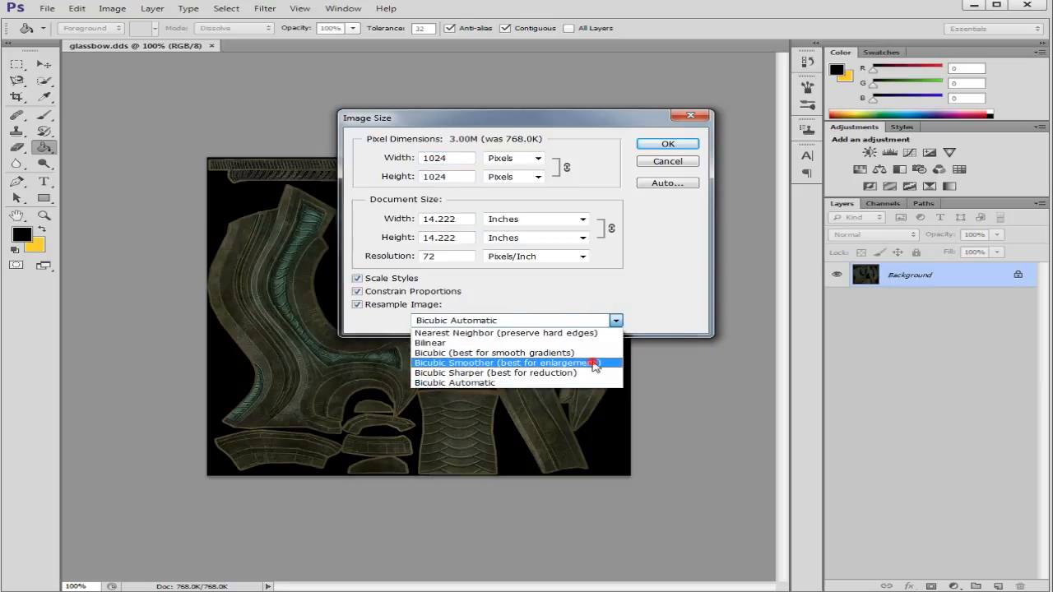
{"action": "left_click", "coordinate": [594, 365]}
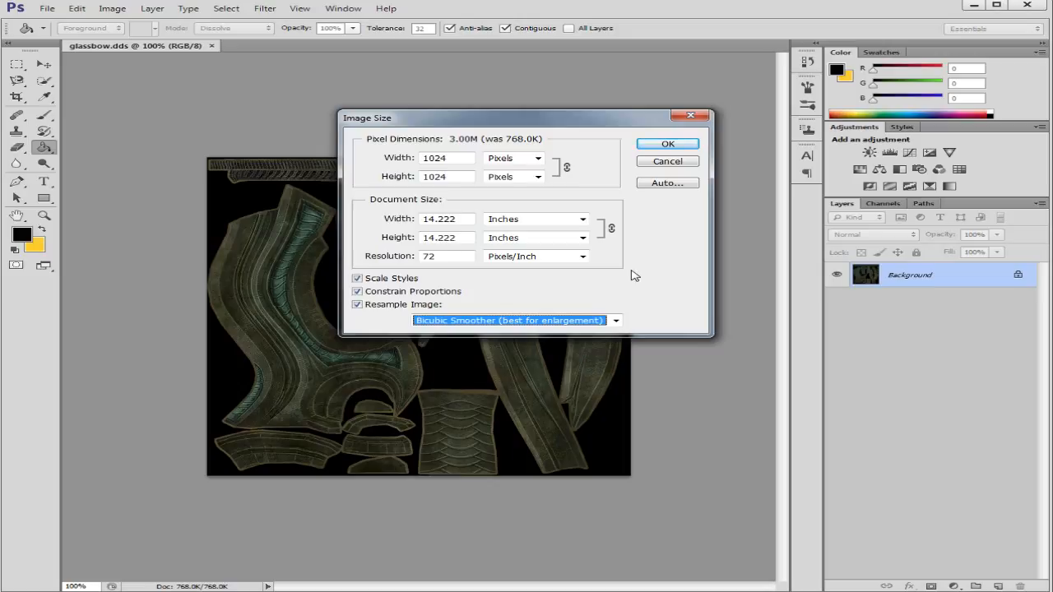
{"action": "left_click", "coordinate": [666, 146]}
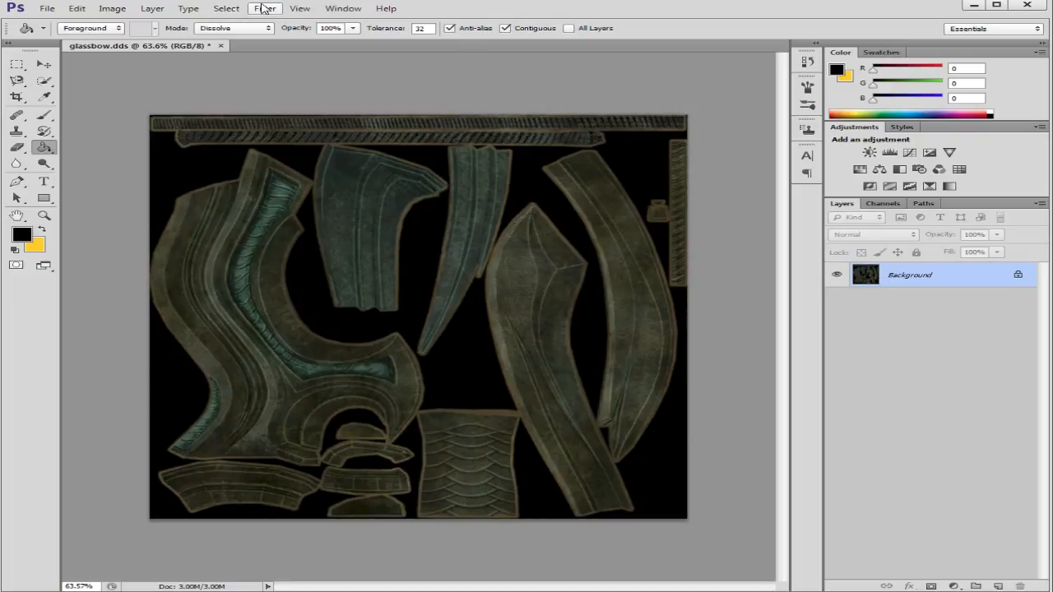
Step: Apply the basic Sharpen filter to the enlarged glassbow texture
{"action": "left_click", "coordinate": [265, 9]}
{"action": "mouse_move", "coordinate": [452, 193]}
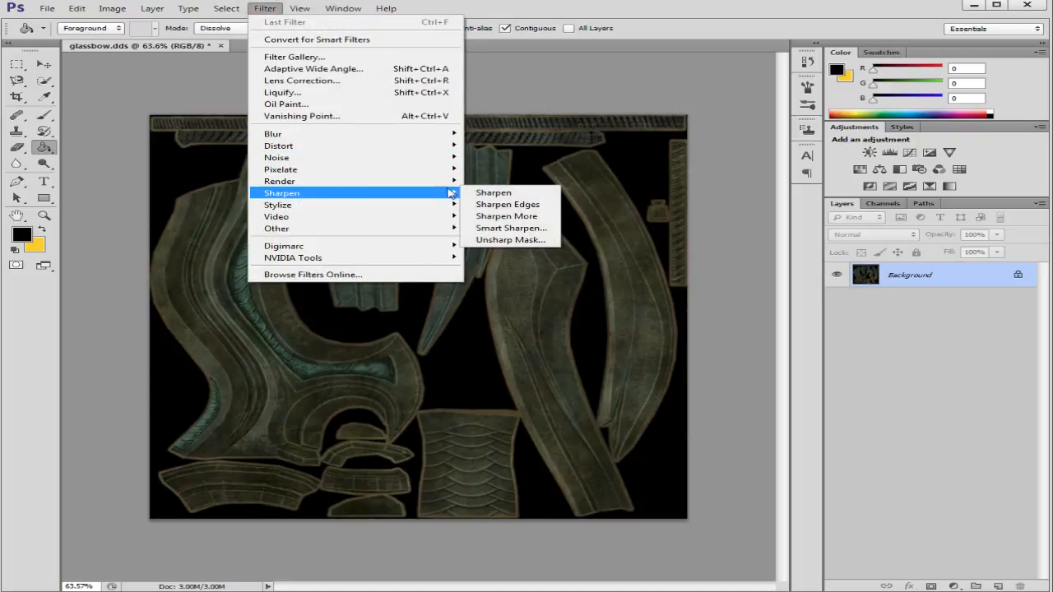
{"action": "left_click", "coordinate": [508, 195]}
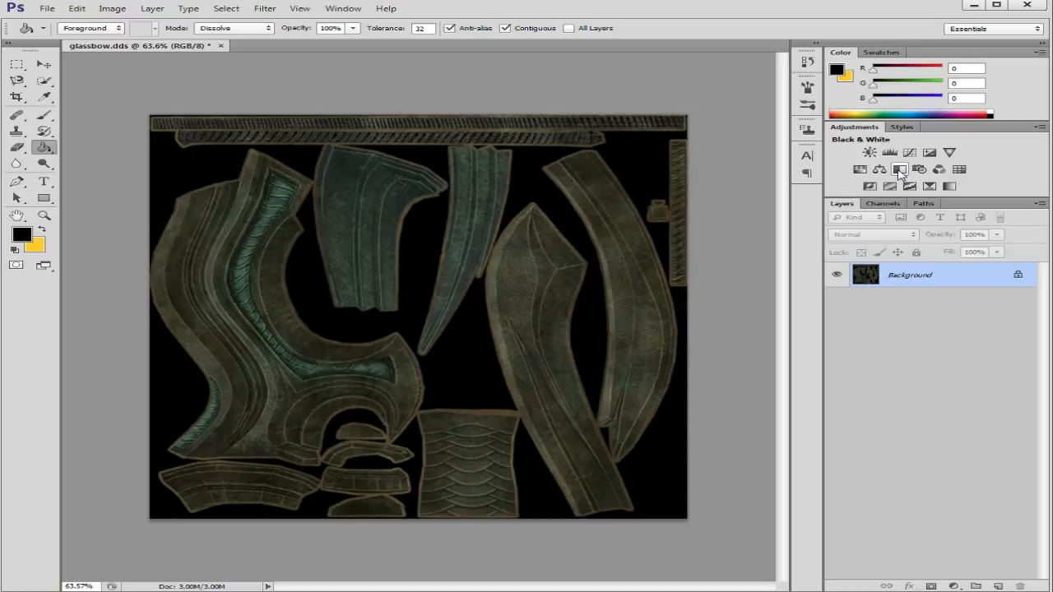
Step: Add a Black & White adjustment layer with the Default preset and a new empty layer above it
{"action": "left_click", "coordinate": [900, 171]}
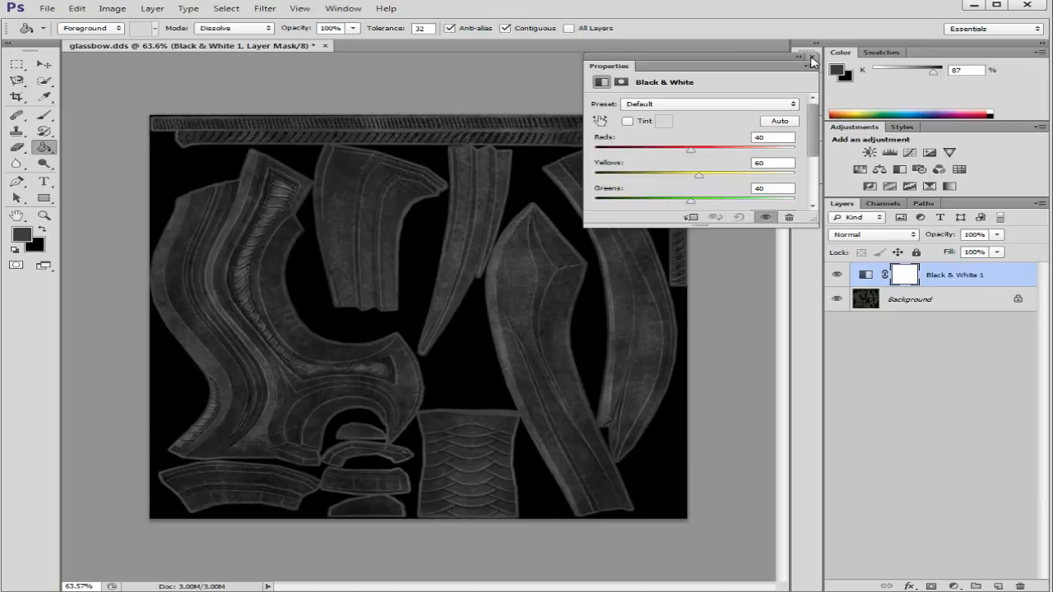
{"action": "left_click", "coordinate": [812, 60]}
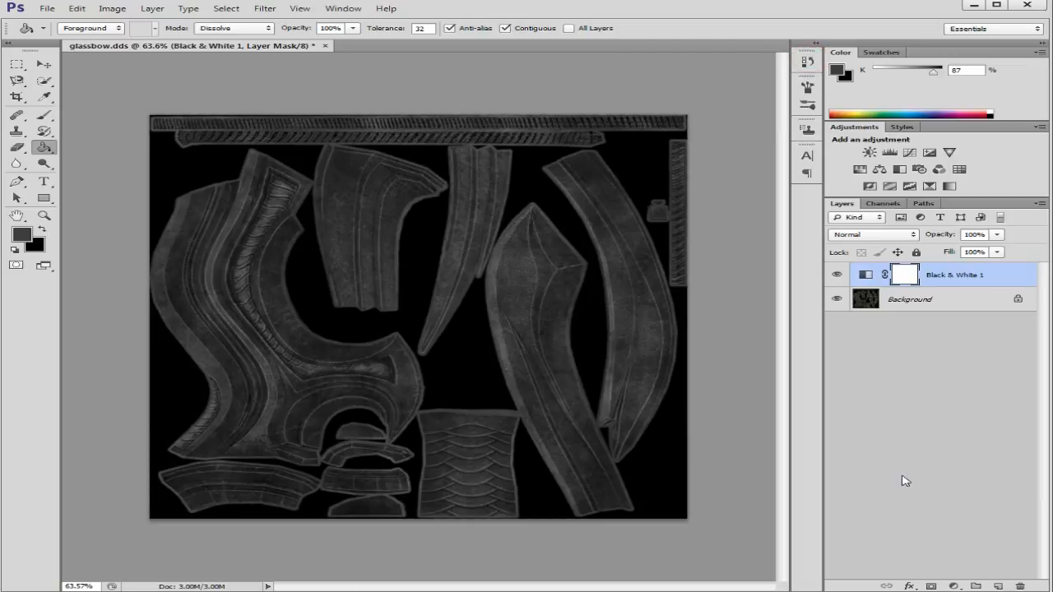
{"action": "left_click", "coordinate": [997, 586]}
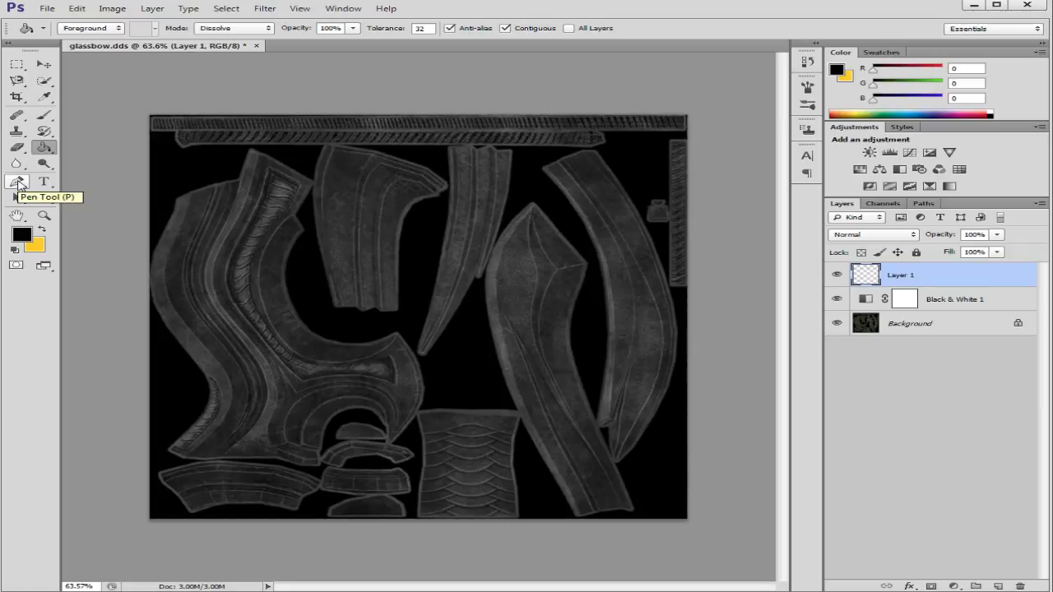
Step: Trace a closed path with the Pen tool around the scale-patterned rectangular piece at the texture's lower edge
{"action": "left_click", "coordinate": [18, 182]}
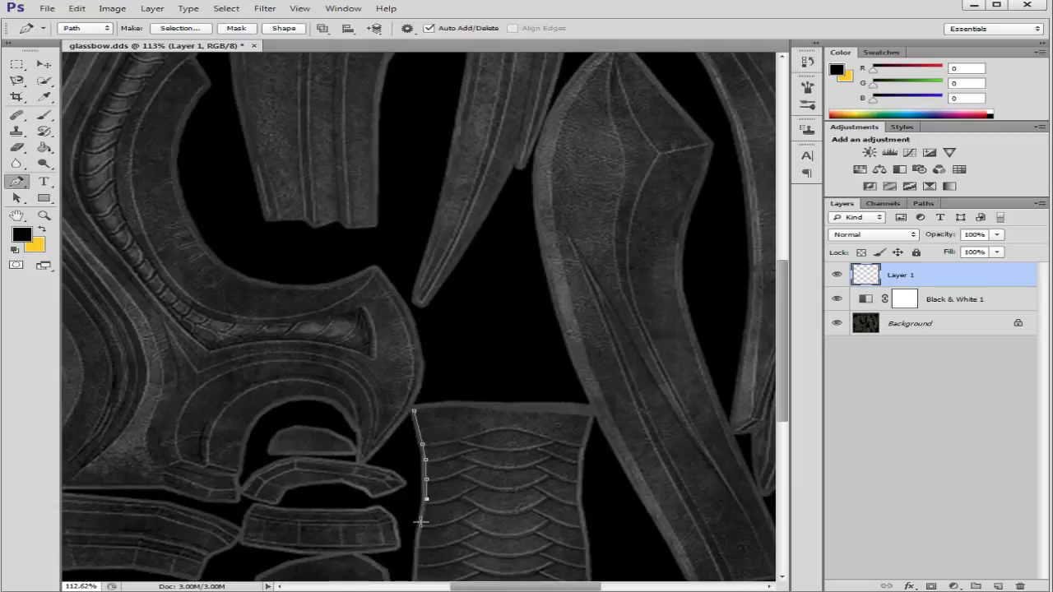
{"action": "left_click", "coordinate": [421, 524]}
{"action": "left_click", "coordinate": [418, 545]}
{"action": "left_click", "coordinate": [418, 563]}
{"action": "left_click_drag", "start_coordinate": [785, 388], "coordinate": [789, 439]}
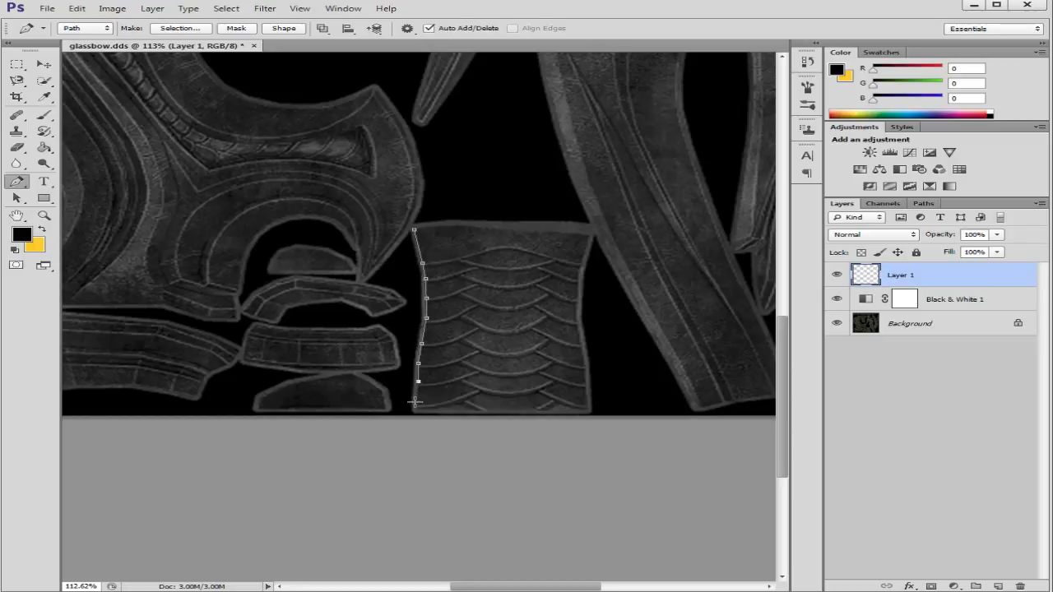
{"action": "left_click", "coordinate": [416, 407]}
{"action": "left_click", "coordinate": [588, 409]}
{"action": "left_click", "coordinate": [587, 386]}
{"action": "left_click", "coordinate": [584, 368]}
{"action": "left_click", "coordinate": [581, 349]}
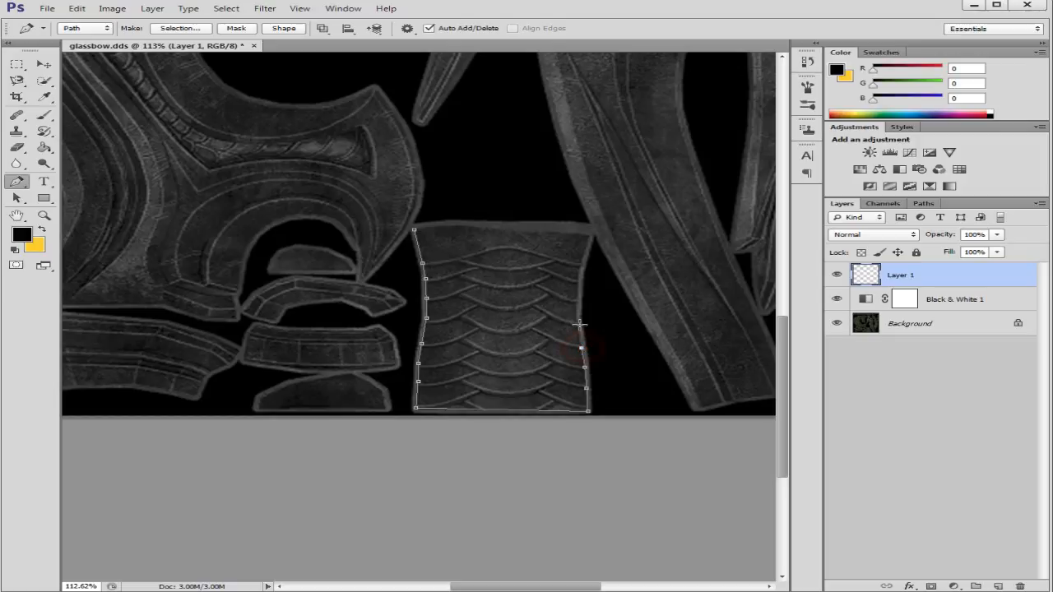
{"action": "left_click", "coordinate": [577, 325]}
{"action": "left_click", "coordinate": [578, 304]}
{"action": "left_click", "coordinate": [581, 283]}
{"action": "left_click", "coordinate": [581, 266]}
{"action": "left_click", "coordinate": [589, 236]}
{"action": "left_click", "coordinate": [511, 230]}
{"action": "left_click", "coordinate": [464, 225]}
{"action": "left_click", "coordinate": [440, 225]}
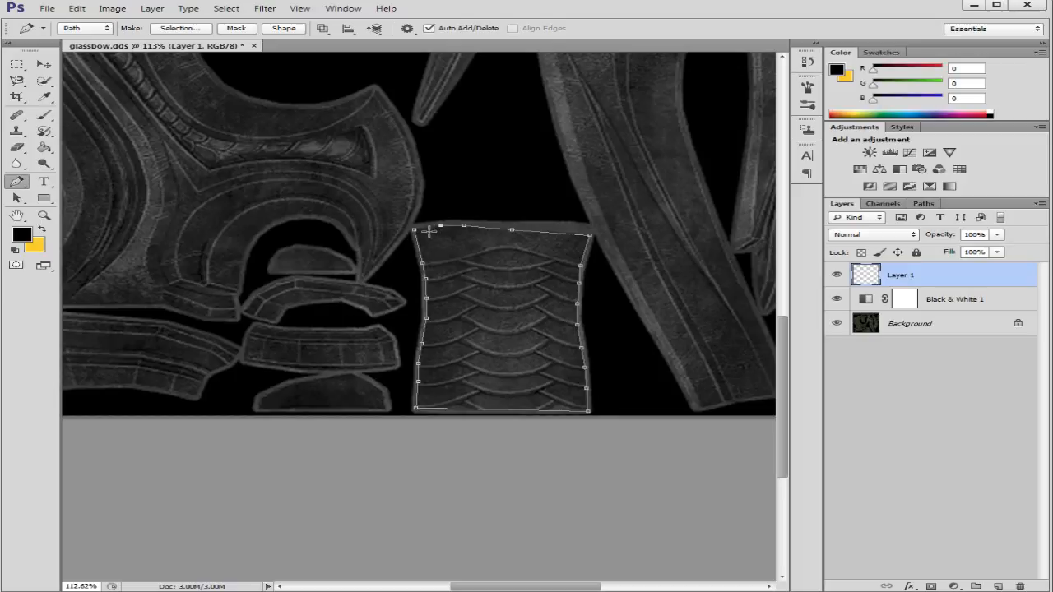
{"action": "left_click", "coordinate": [418, 233]}
Step: Convert the path to a new anti-aliased selection with 0-pixel feather and fill it with black on Layer 1
{"action": "right_click", "coordinate": [498, 252]}
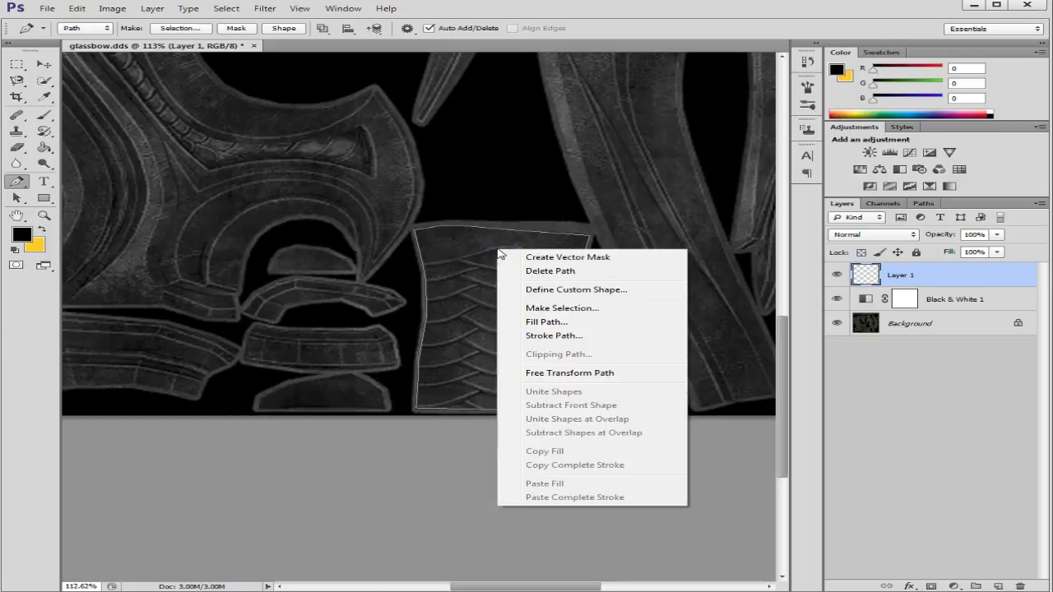
{"action": "left_click", "coordinate": [564, 309]}
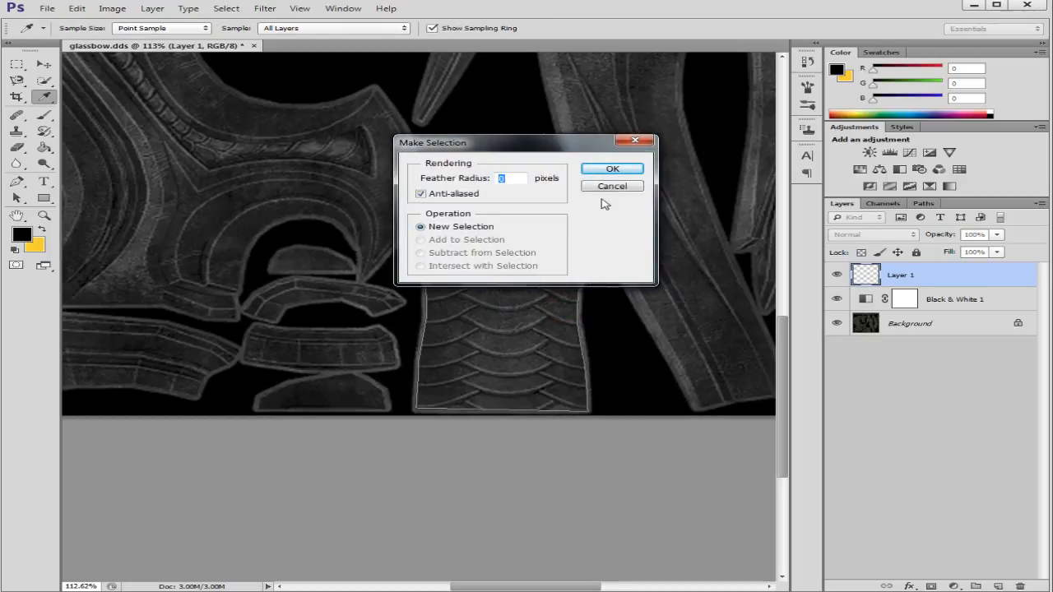
{"action": "left_click", "coordinate": [610, 173]}
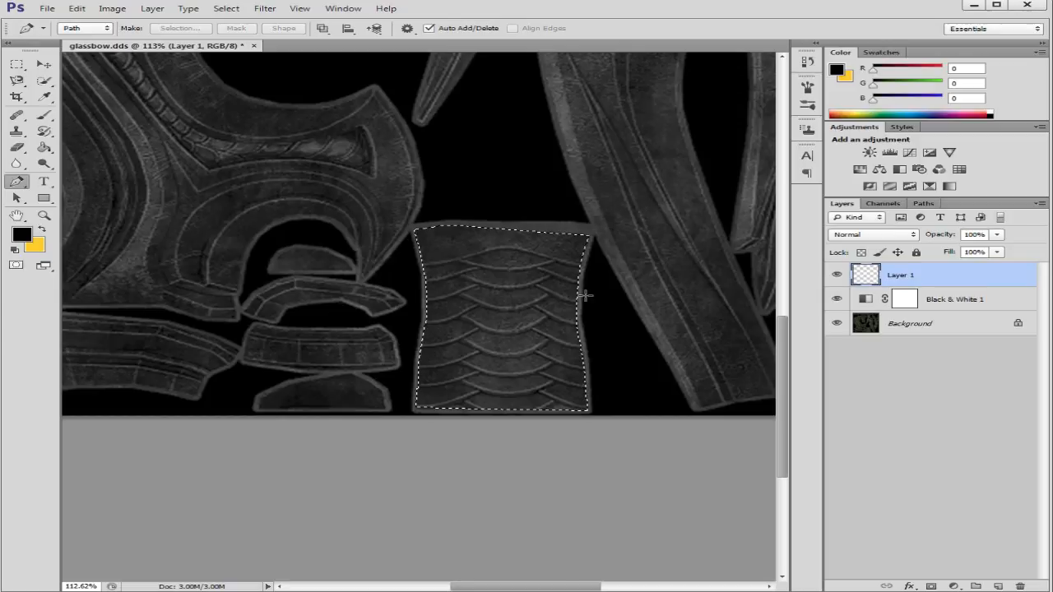
{"action": "scroll", "coordinate": [595, 303], "scroll_direction": "down", "scroll_amount": 3}
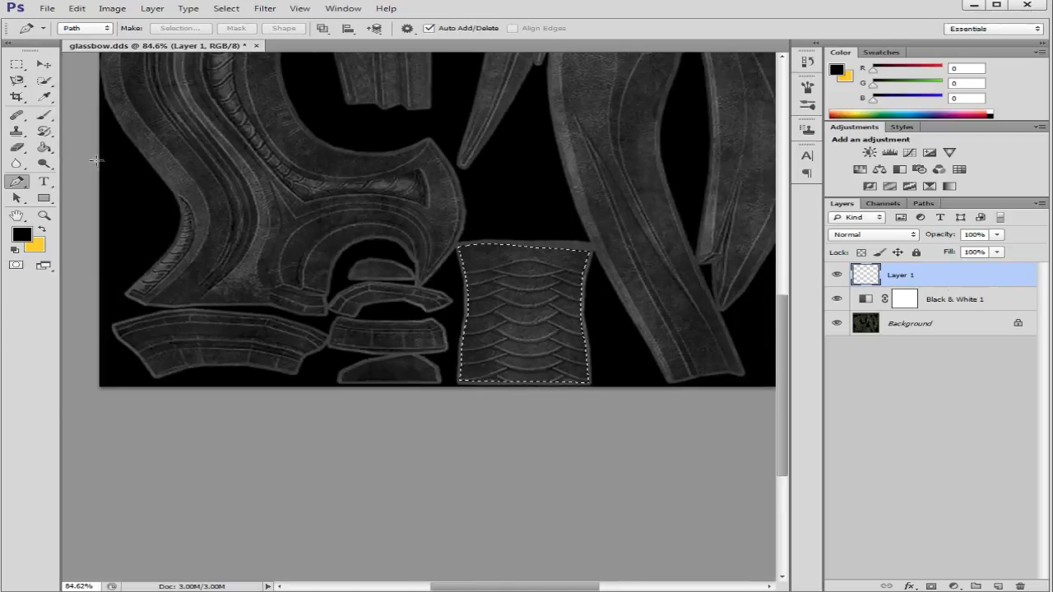
{"action": "left_click", "coordinate": [46, 148]}
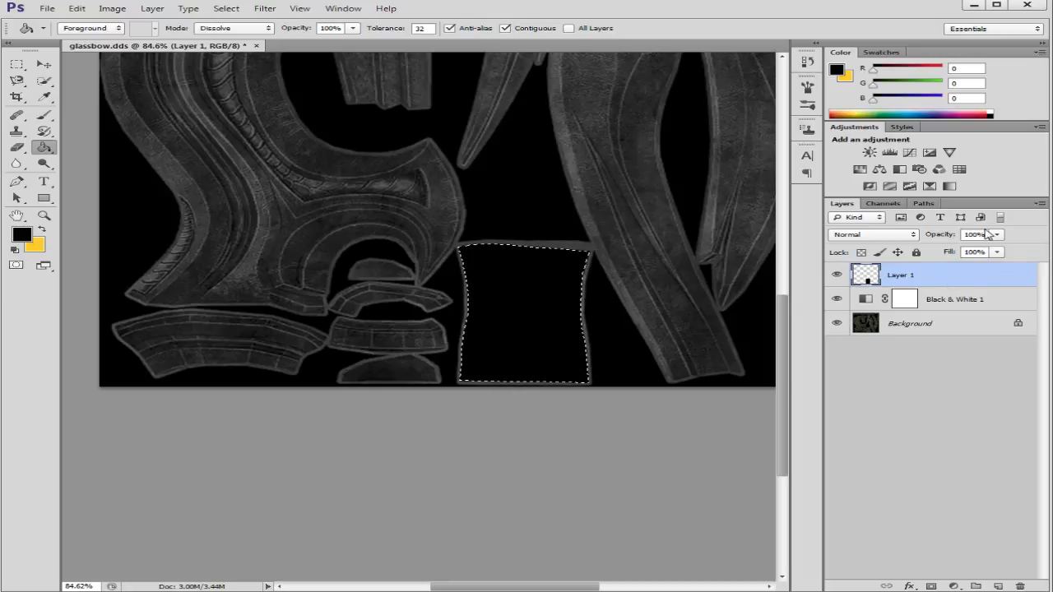
Step: Try 20% opacity on Layer 1 and set it to 70% so the scale pattern shows through the black fill
{"action": "left_click", "coordinate": [976, 235]}
{"action": "type", "text": "2"}
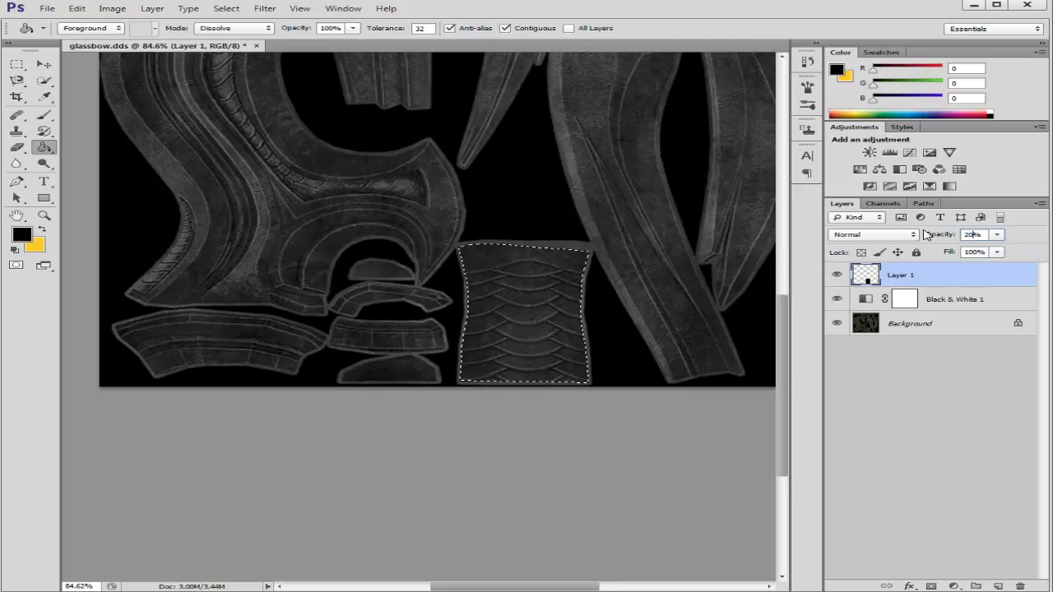
{"action": "left_click", "coordinate": [974, 234]}
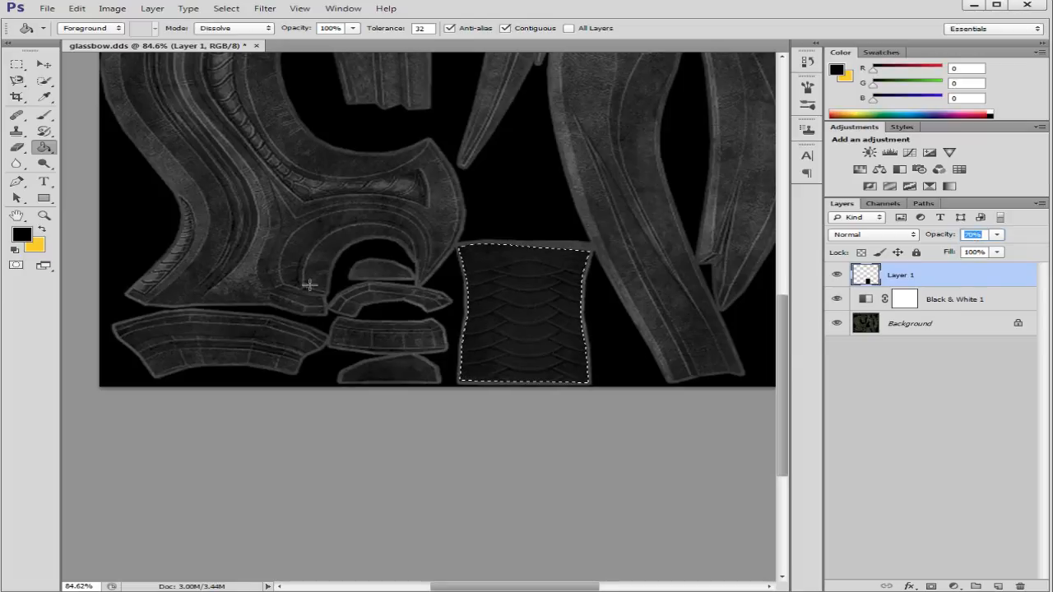
{"action": "key", "text": "Down"}
{"action": "key", "text": "Down"}
{"action": "key", "text": "Down"}
{"action": "key", "text": "Down"}
{"action": "left_click", "coordinate": [1003, 299]}
{"action": "left_click", "coordinate": [973, 276]}
{"action": "left_click_drag", "start_coordinate": [782, 326], "coordinate": [788, 243]}
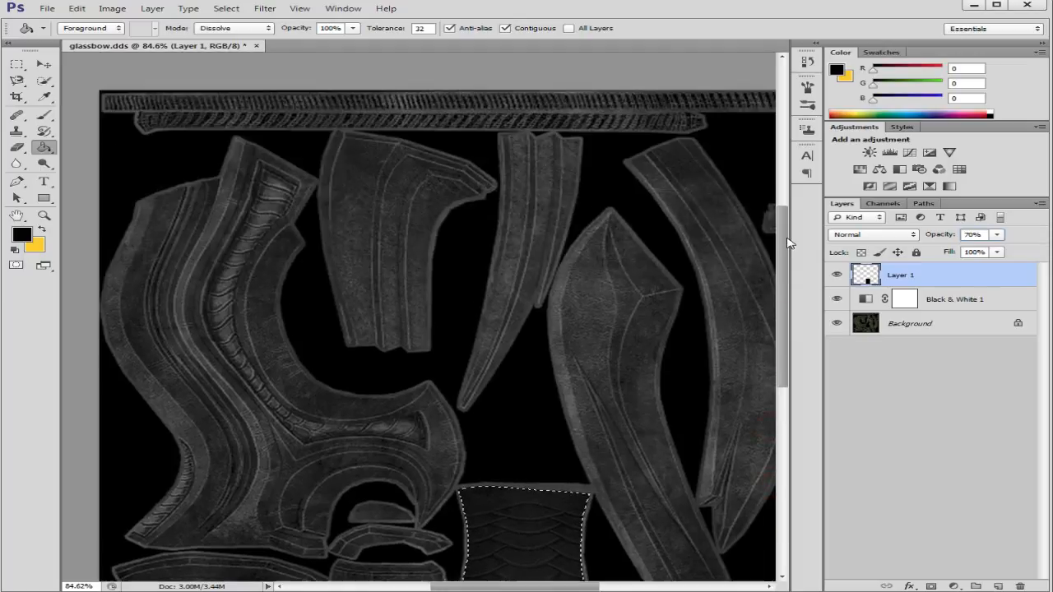
{"action": "scroll", "coordinate": [685, 263], "scroll_direction": "down", "scroll_amount": 7}
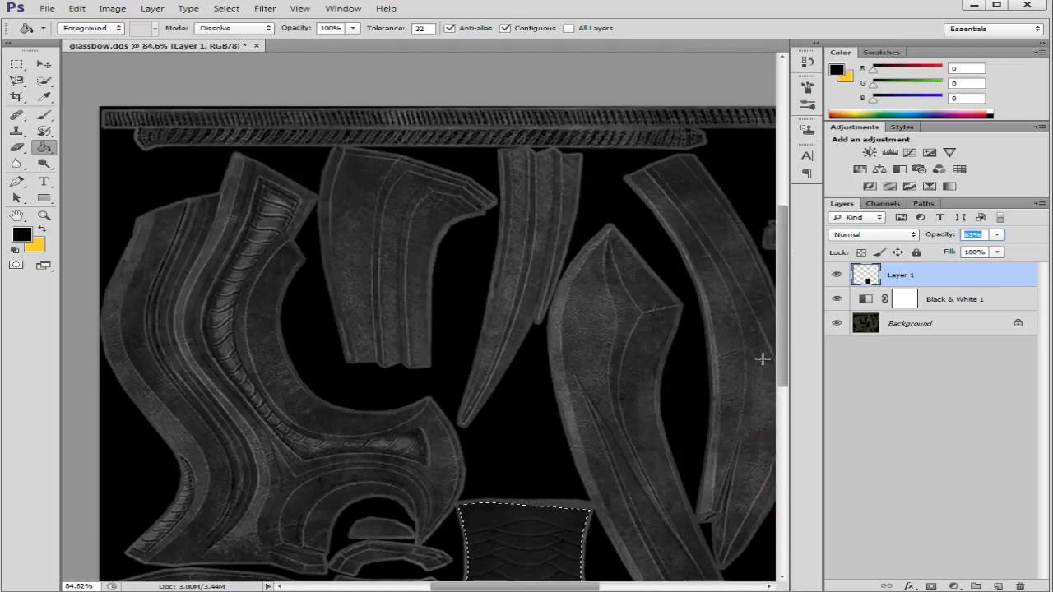
Step: Clear the selection around the scale-patterned piece
{"action": "left_click_drag", "start_coordinate": [783, 350], "coordinate": [782, 348]}
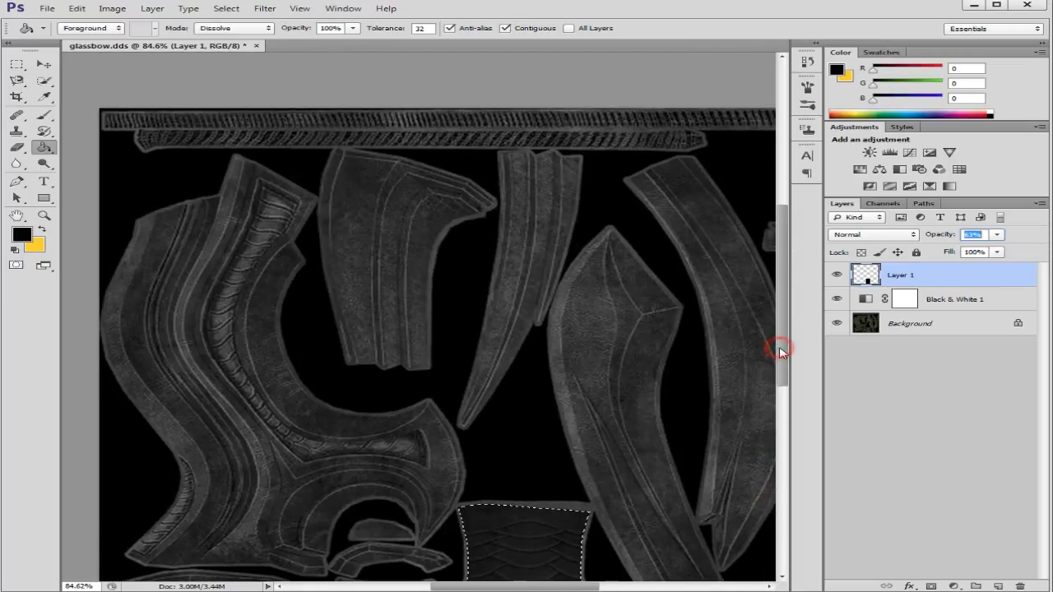
{"action": "left_click", "coordinate": [235, 9]}
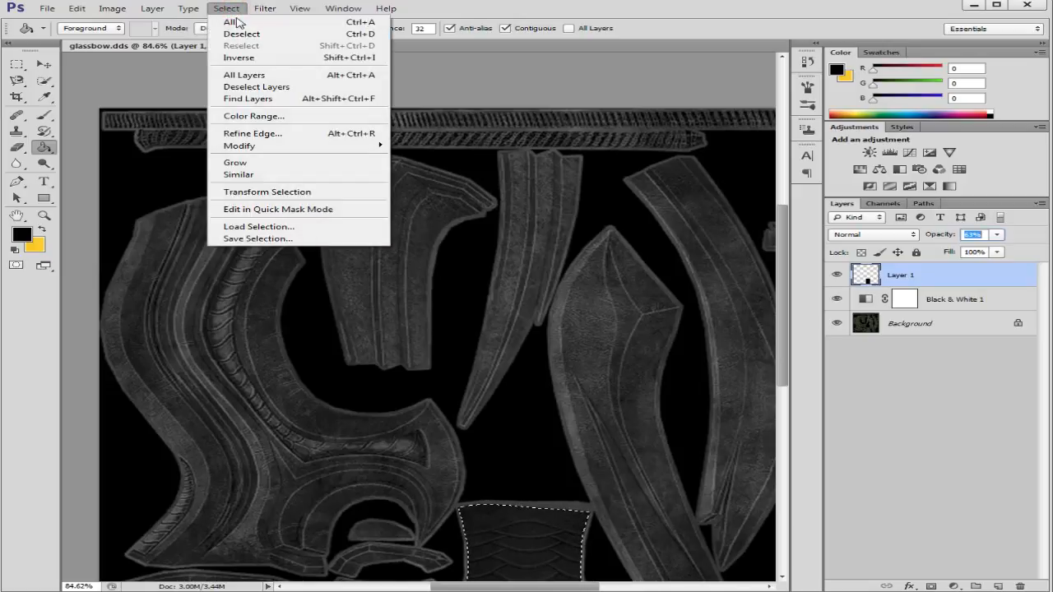
{"action": "left_click", "coordinate": [236, 22]}
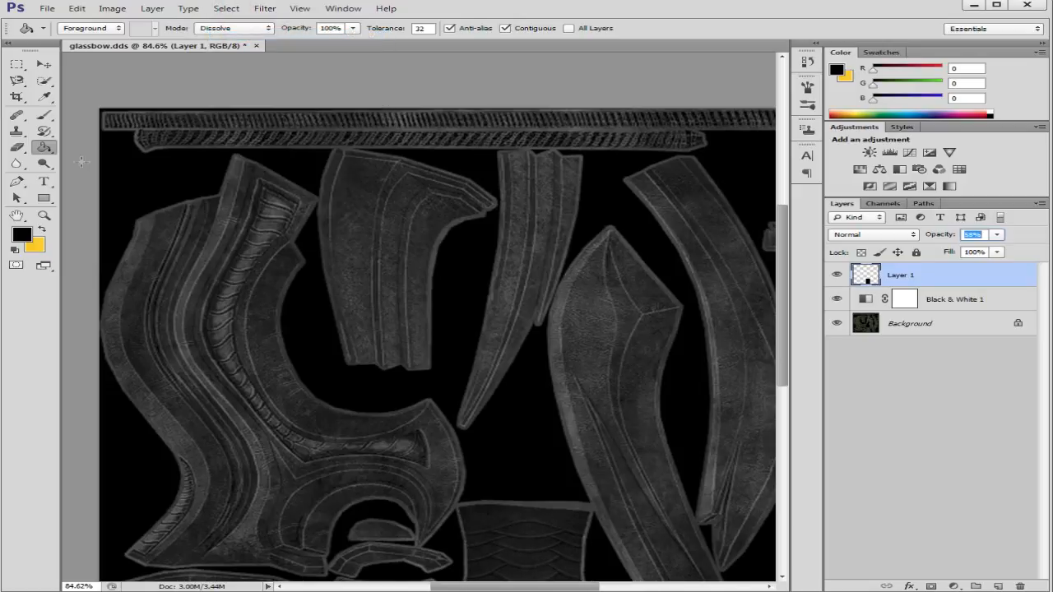
Step: Complete the closed Pen tool path around the wide arched segment in the texture's lower-left corner
{"action": "left_click", "coordinate": [16, 181]}
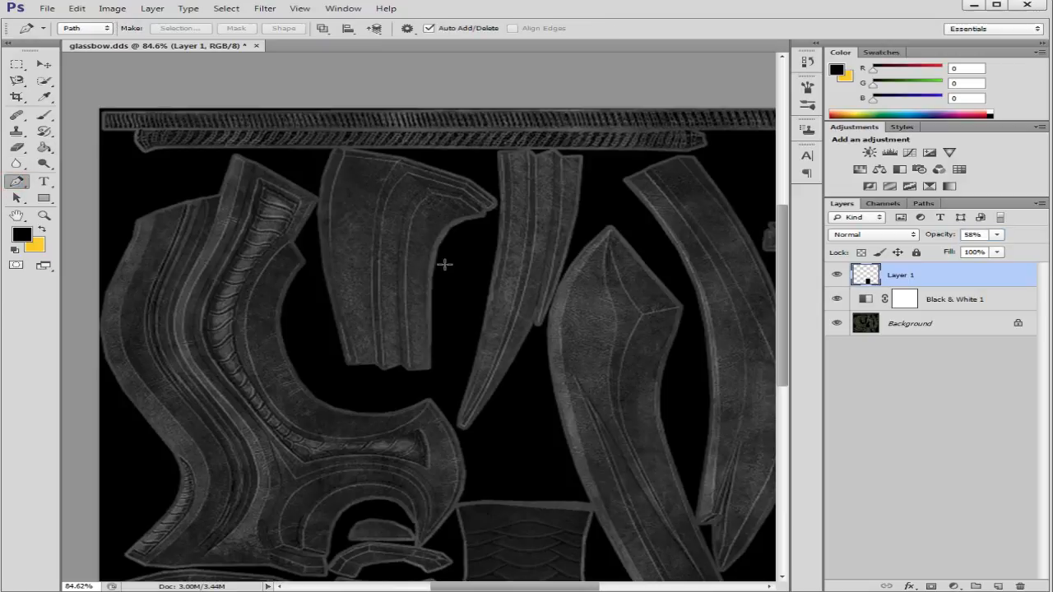
{"action": "key", "text": "ctrl+0"}
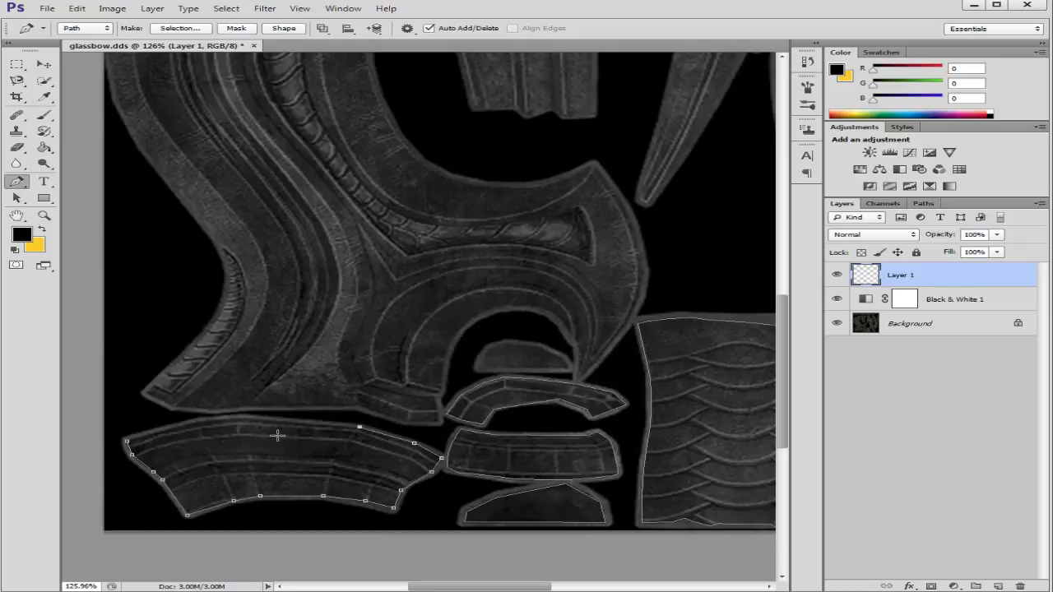
{"action": "scroll", "coordinate": [247, 444], "scroll_direction": "up", "scroll_amount": 2}
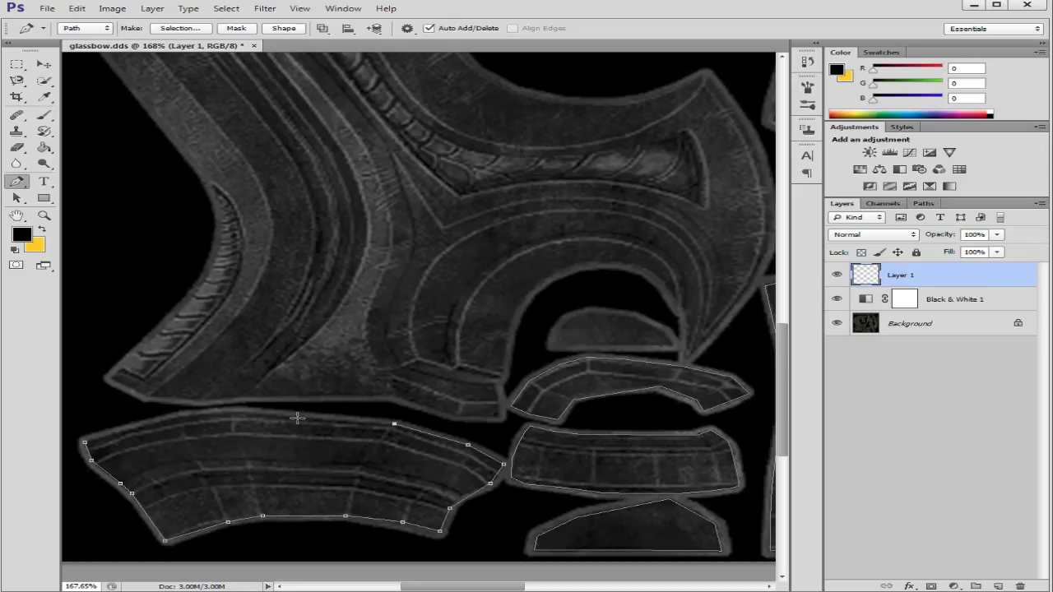
{"action": "left_click", "coordinate": [243, 411]}
{"action": "left_click", "coordinate": [215, 411]}
{"action": "left_click", "coordinate": [181, 416]}
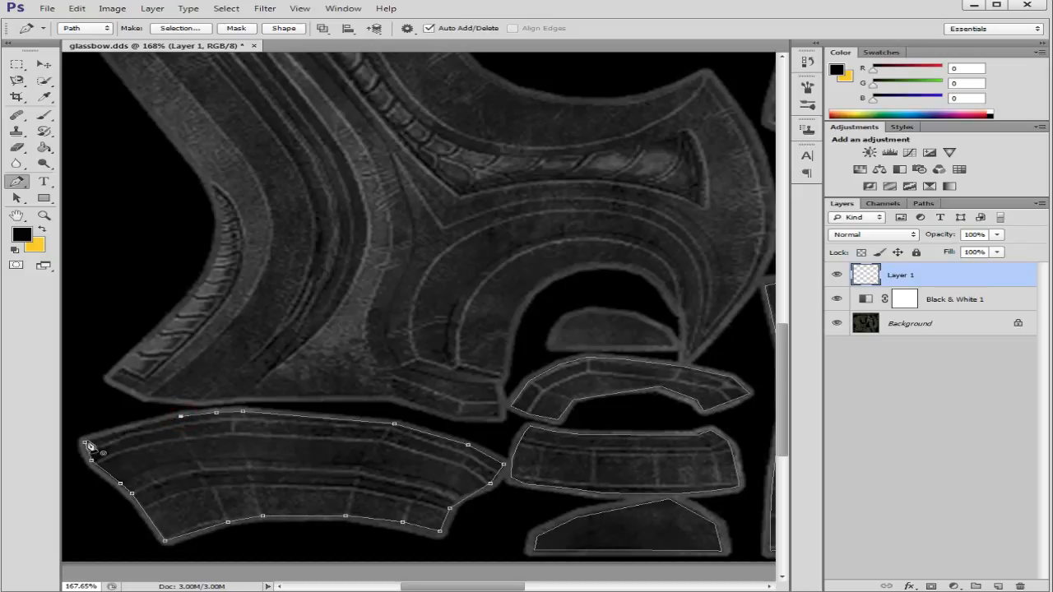
{"action": "left_click", "coordinate": [86, 446]}
{"action": "key", "text": "Return"}
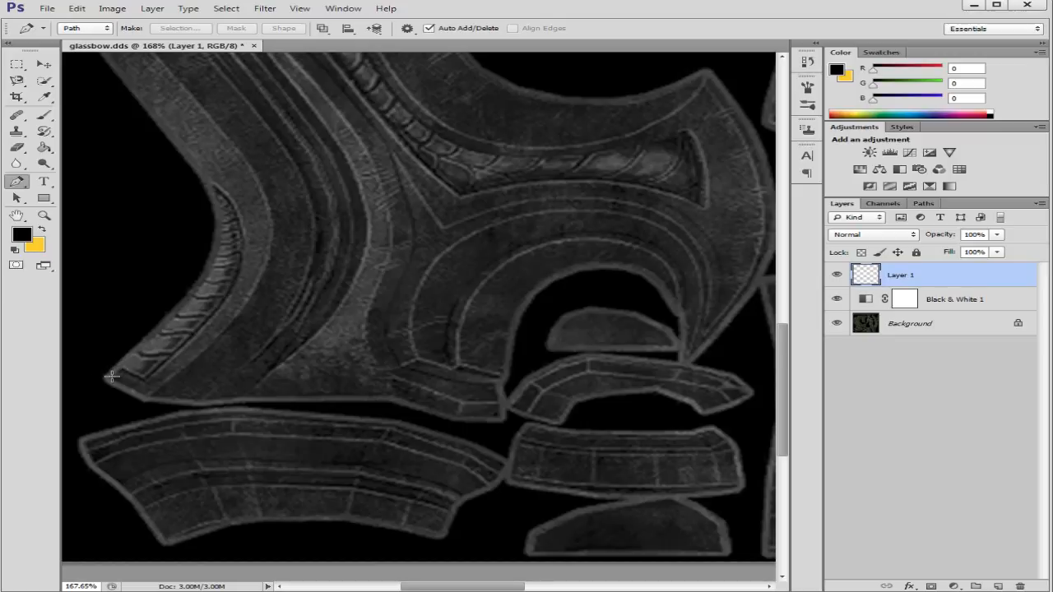
Step: Start a Pen path at the large curved piece's lower-left tip and trace along the inner edge of its ribbed strip
{"action": "left_click", "coordinate": [111, 377]}
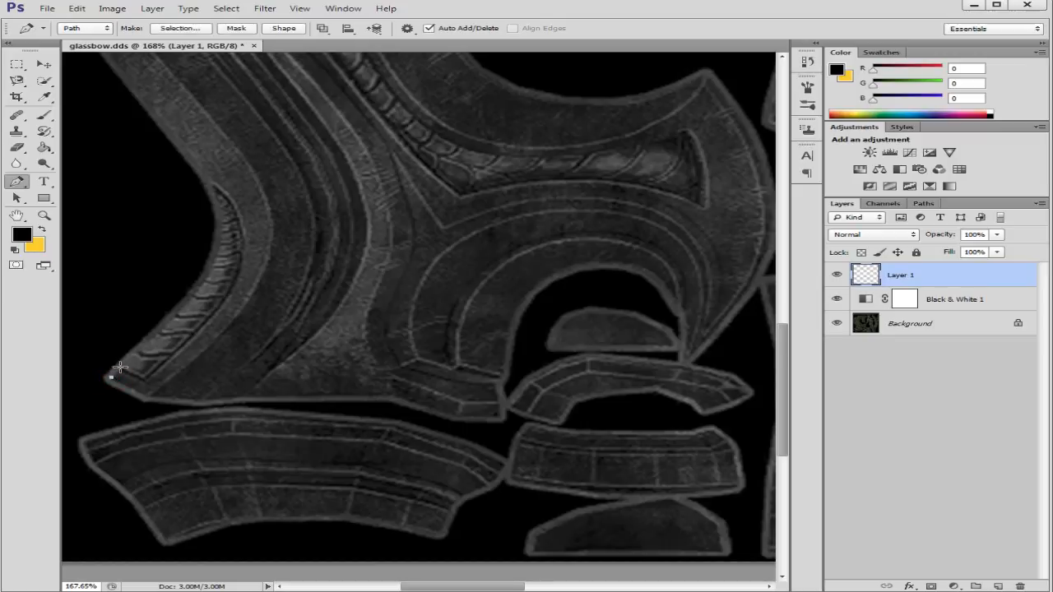
{"action": "left_click", "coordinate": [120, 368]}
{"action": "left_click", "coordinate": [144, 379]}
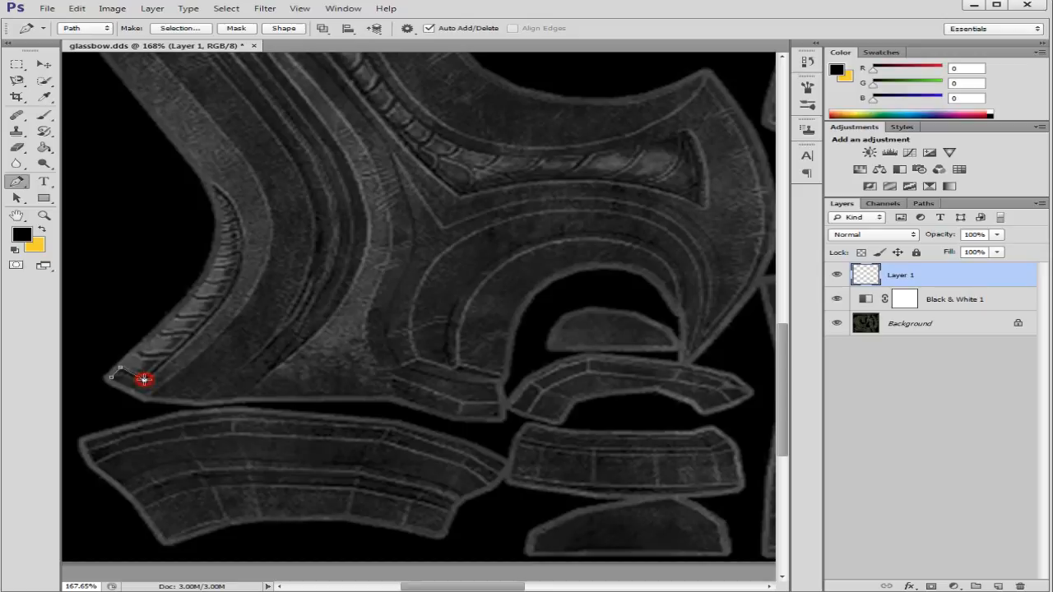
{"action": "left_click", "coordinate": [179, 349]}
{"action": "left_click", "coordinate": [202, 327]}
{"action": "left_click", "coordinate": [215, 312]}
{"action": "left_click", "coordinate": [225, 298]}
{"action": "left_click", "coordinate": [234, 279]}
{"action": "left_click", "coordinate": [244, 239]}
{"action": "left_click", "coordinate": [230, 202]}
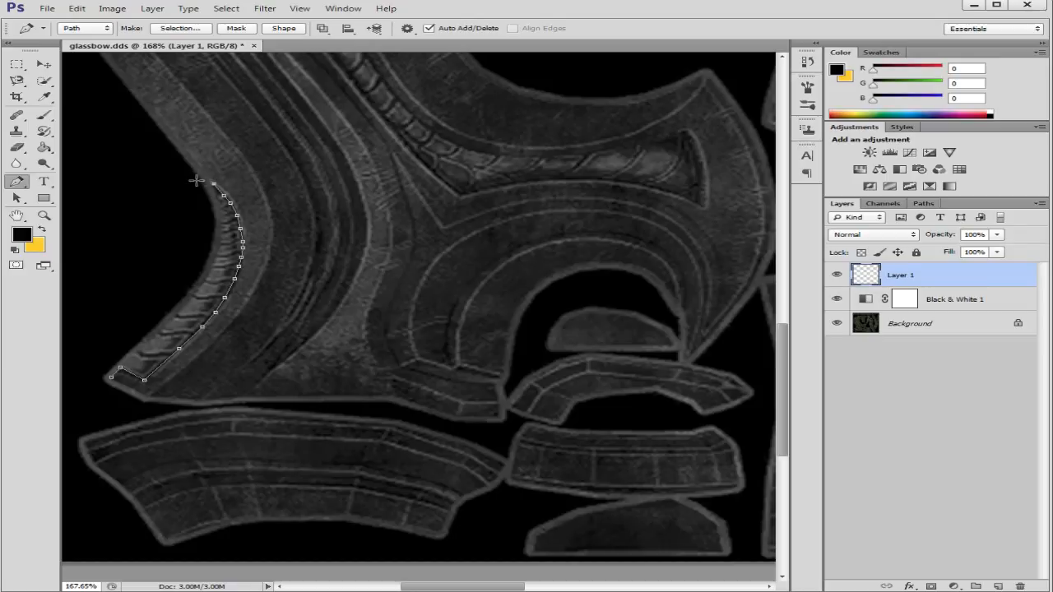
{"action": "left_click", "coordinate": [200, 179]}
{"action": "scroll", "coordinate": [193, 139], "scroll_direction": "down", "scroll_amount": 3}
{"action": "scroll", "coordinate": [200, 140], "scroll_direction": "up", "scroll_amount": 3}
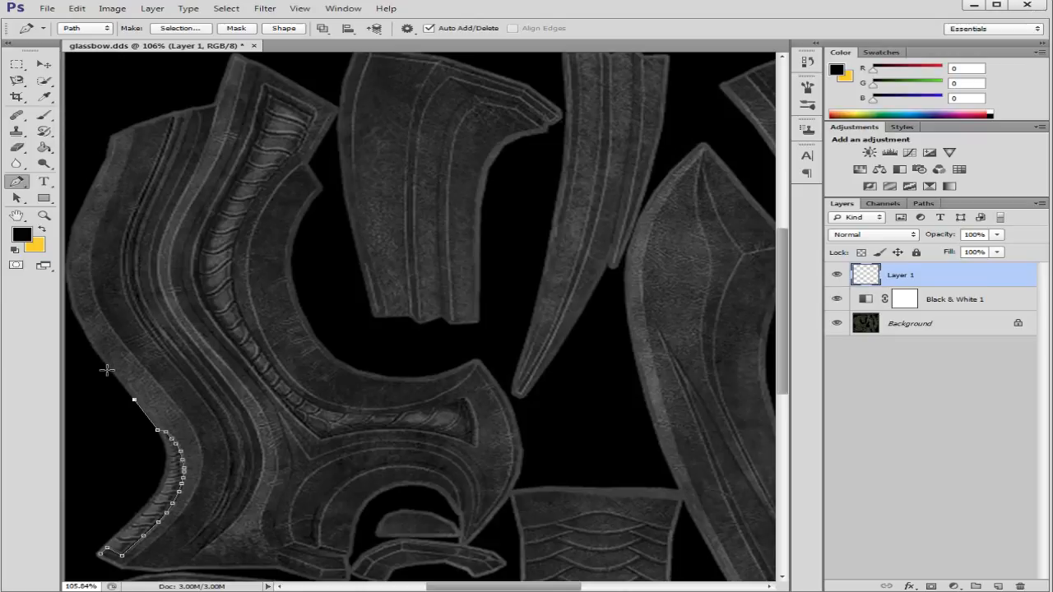
Step: Extend the path up the large curved piece's outer edge from the ribbed strip and delete the last misplaced anchor point
{"action": "left_click", "coordinate": [111, 370]}
{"action": "left_click", "coordinate": [91, 346]}
{"action": "right_click", "coordinate": [93, 347]}
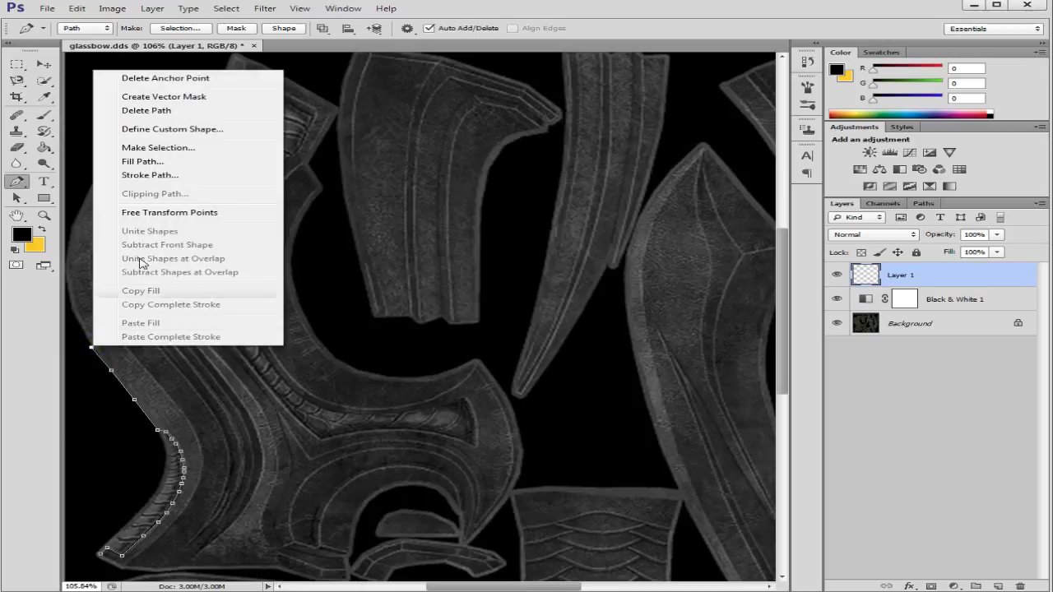
{"action": "left_click", "coordinate": [182, 148]}
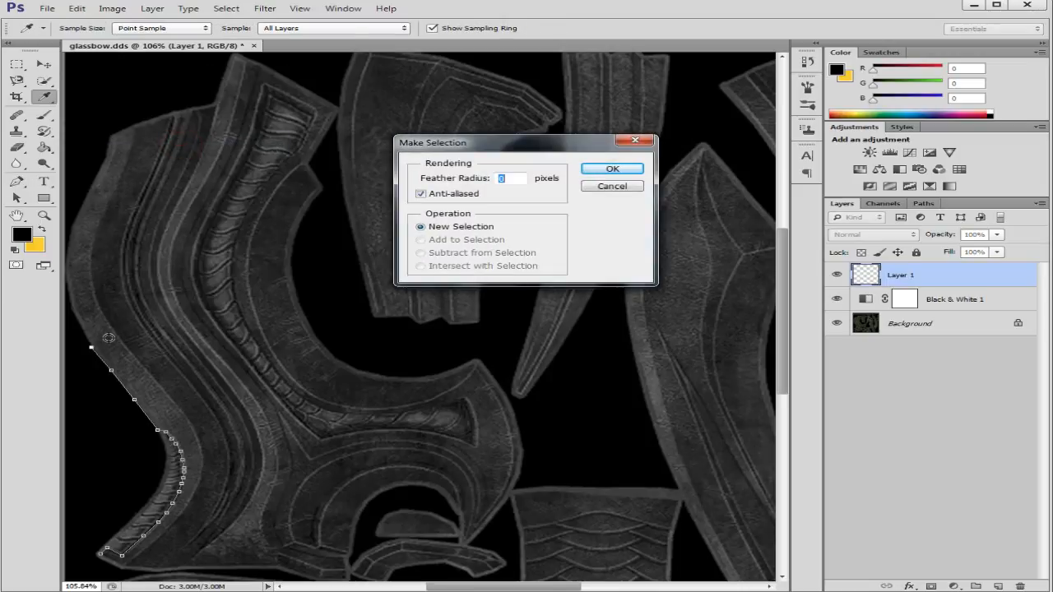
{"action": "left_click", "coordinate": [612, 187]}
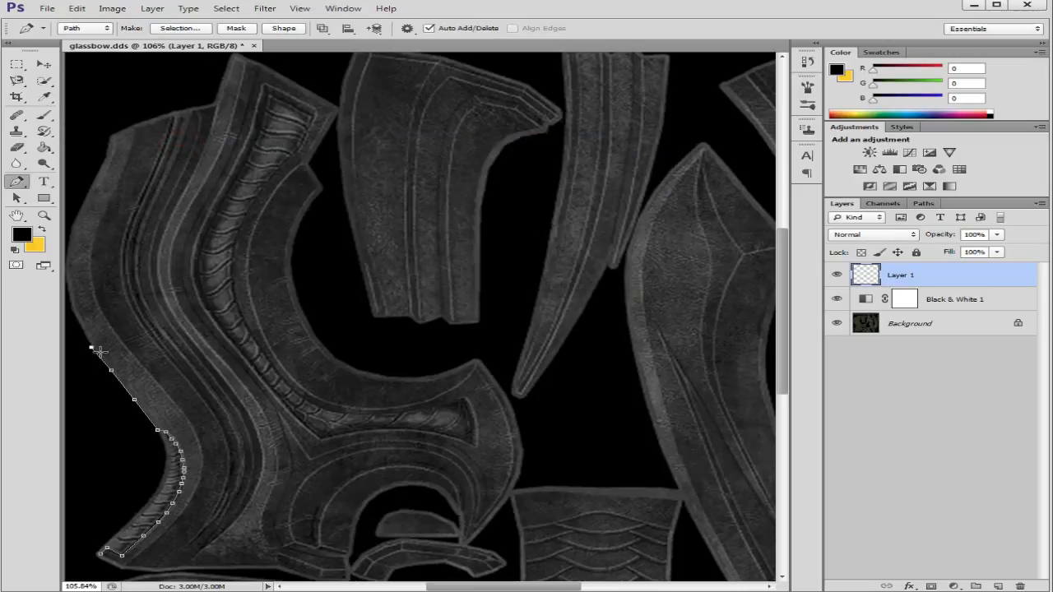
{"action": "right_click", "coordinate": [90, 347]}
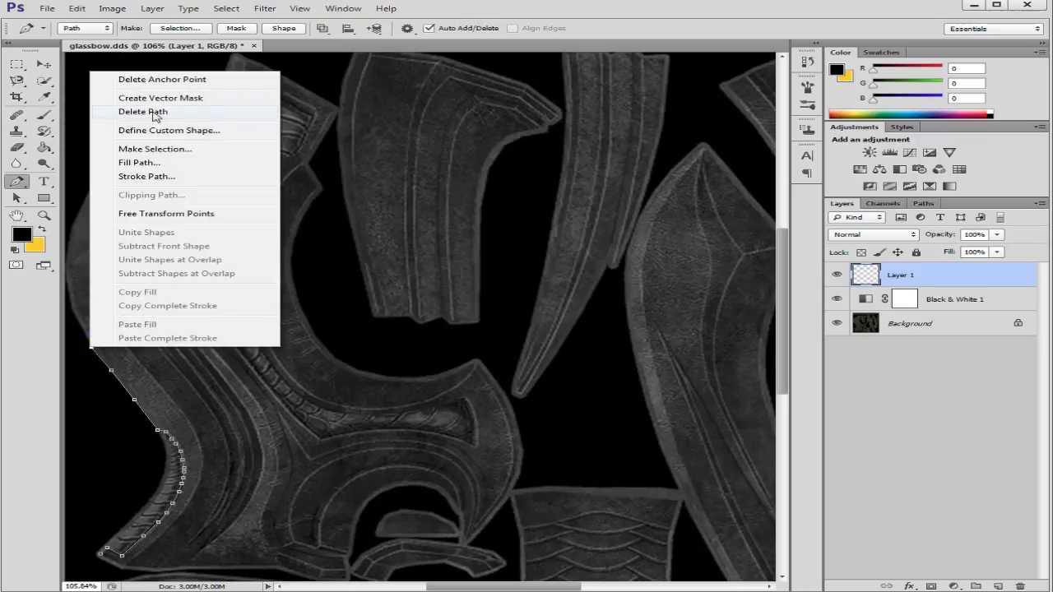
{"action": "left_click", "coordinate": [161, 78]}
Step: Add two more anchor points farther up the large curved piece's outer edge and remove the stray anchor above them
{"action": "scroll", "coordinate": [86, 348], "scroll_direction": "up", "scroll_amount": 2}
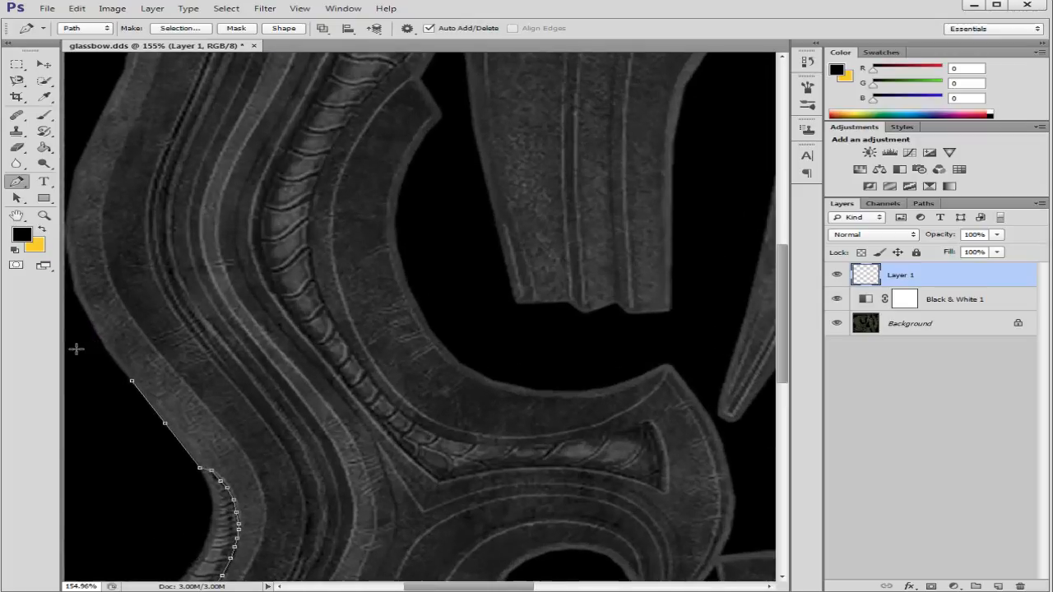
{"action": "left_click", "coordinate": [105, 349]}
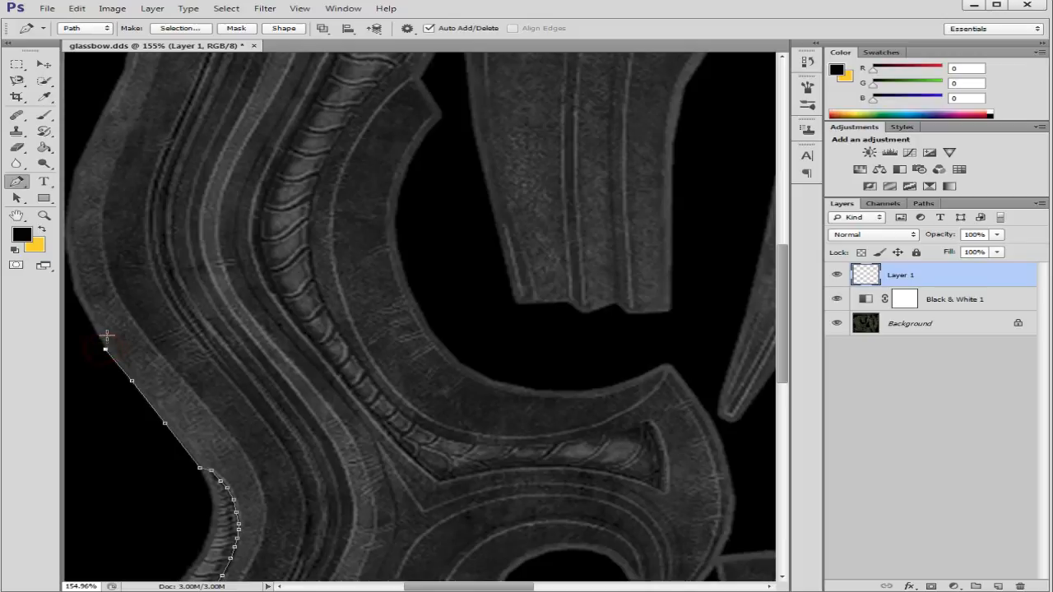
{"action": "left_click", "coordinate": [74, 292]}
{"action": "scroll", "coordinate": [85, 272], "scroll_direction": "down", "scroll_amount": 1}
{"action": "scroll", "coordinate": [84, 274], "scroll_direction": "down", "scroll_amount": 5}
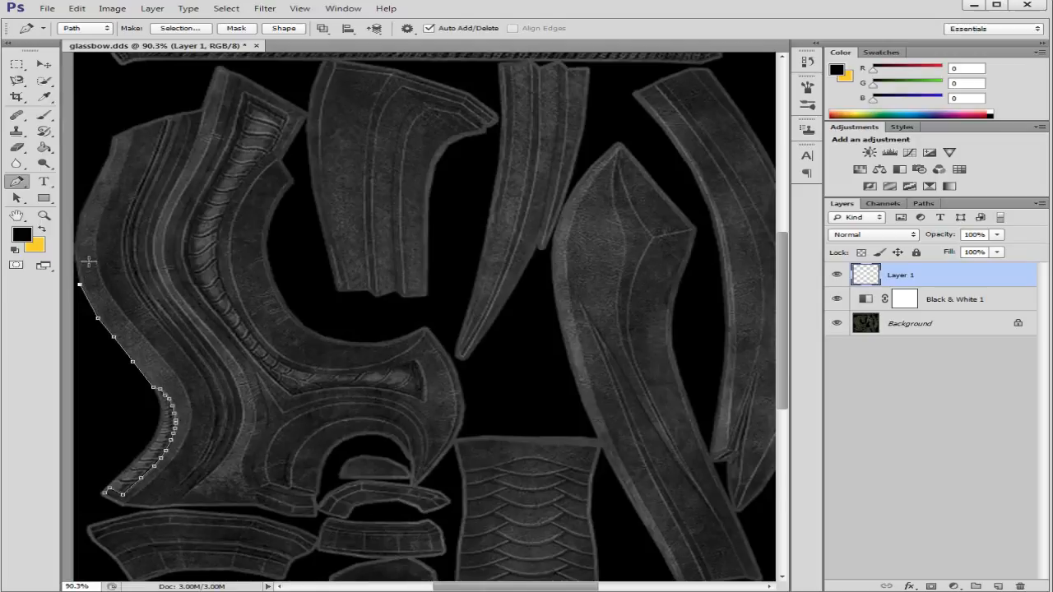
{"action": "scroll", "coordinate": [82, 252], "scroll_direction": "up", "scroll_amount": 5}
{"action": "scroll", "coordinate": [75, 226], "scroll_direction": "up", "scroll_amount": 1}
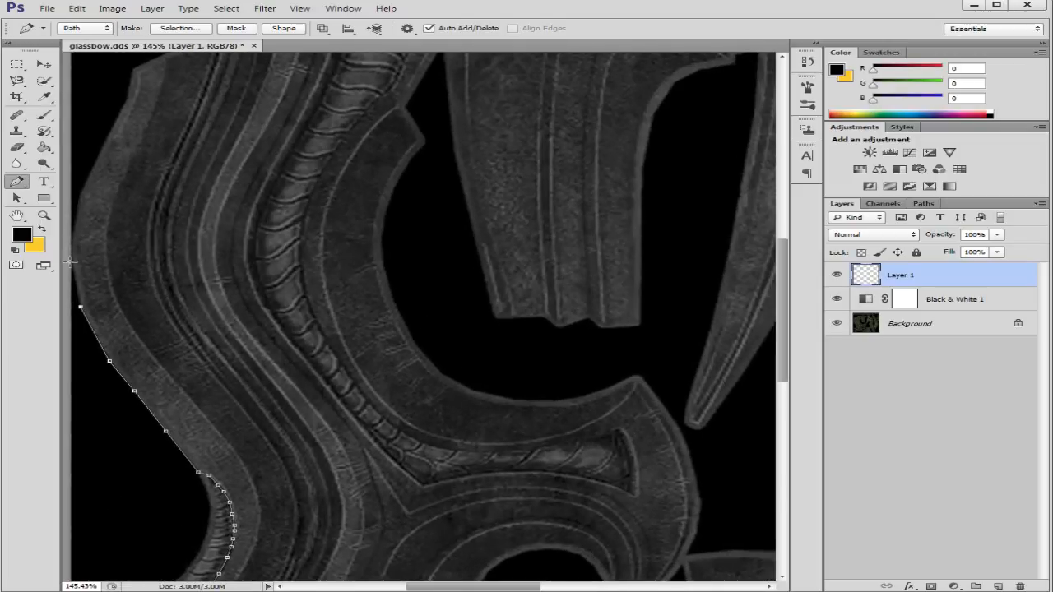
{"action": "left_click", "coordinate": [74, 263]}
{"action": "right_click", "coordinate": [73, 263]}
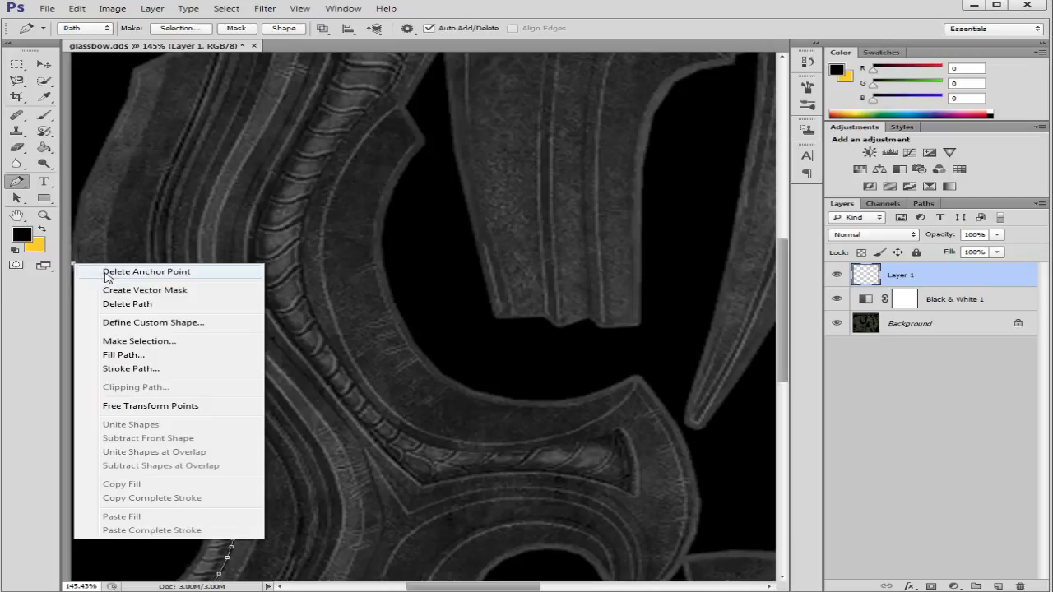
{"action": "left_click", "coordinate": [103, 271]}
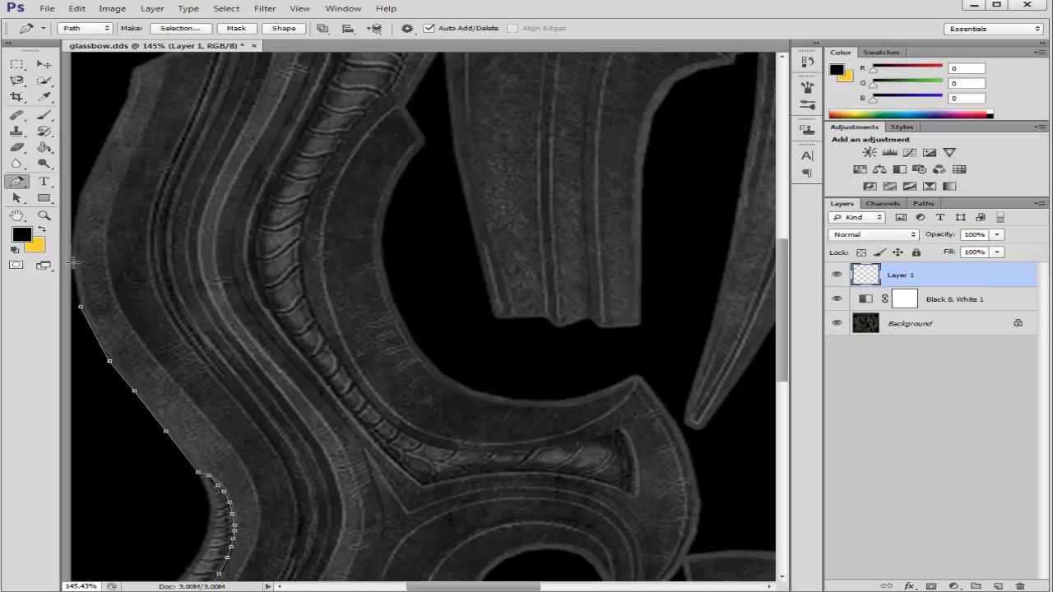
Step: Convert all the traced piece outlines to a new anti-aliased selection with 0-pixel feather and fill it with black on Layer 1
{"action": "key", "text": "ctrl+0"}
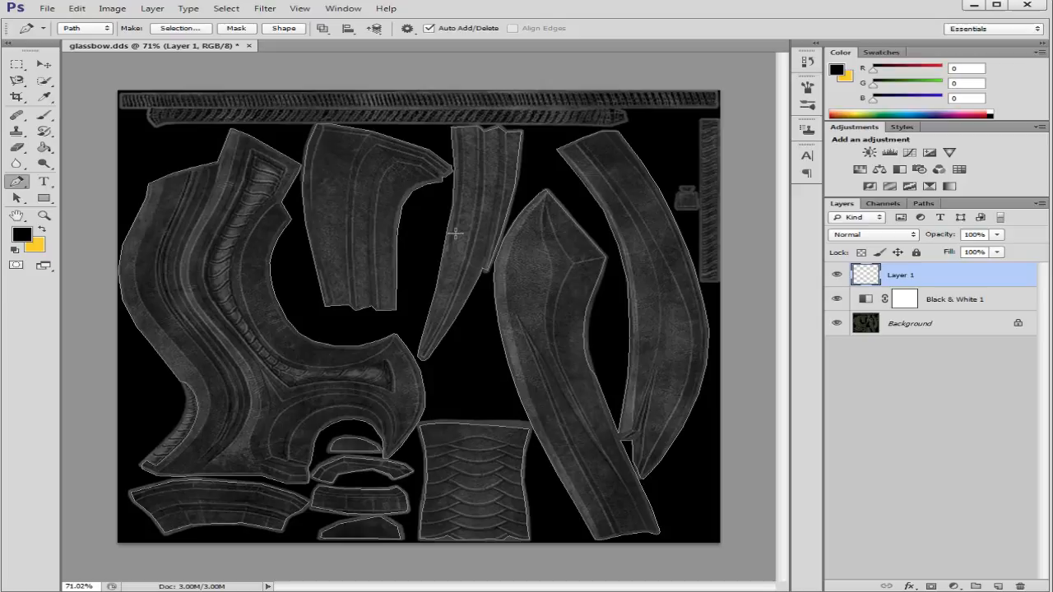
{"action": "right_click", "coordinate": [349, 219]}
{"action": "left_click", "coordinate": [383, 277]}
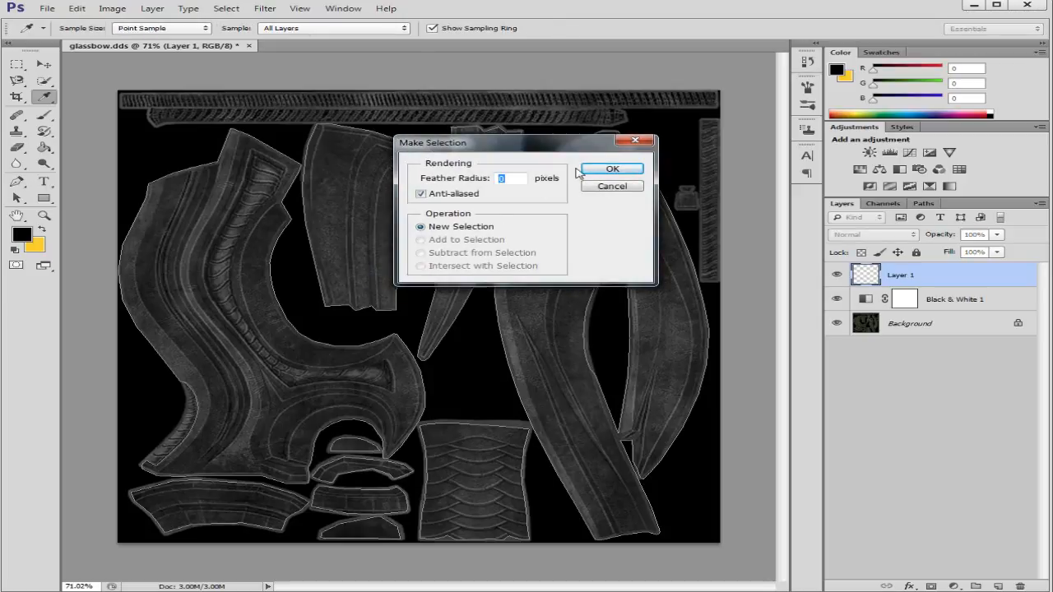
{"action": "left_click", "coordinate": [610, 169]}
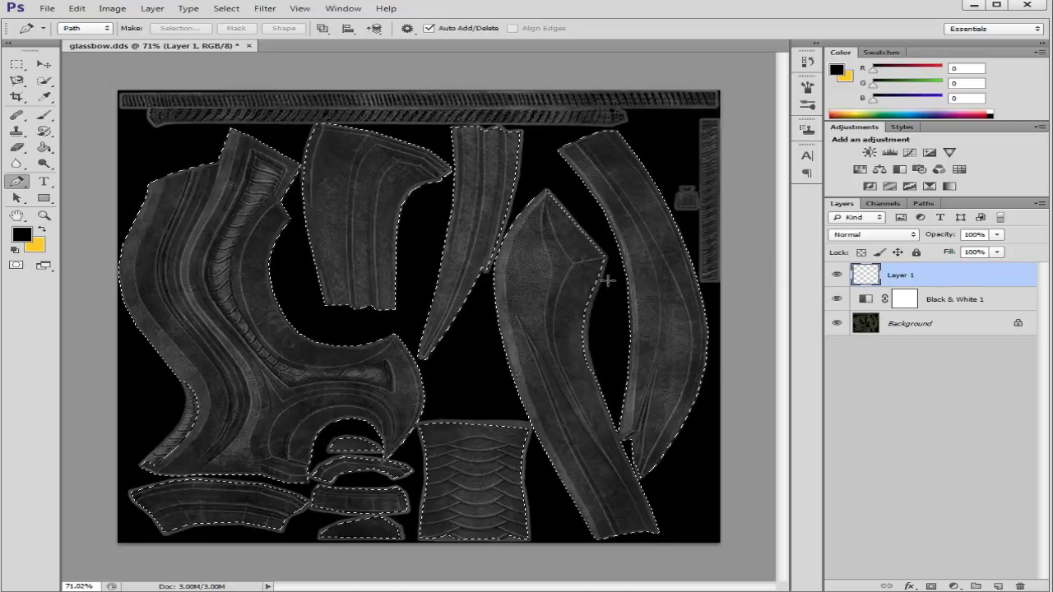
{"action": "left_click", "coordinate": [44, 147]}
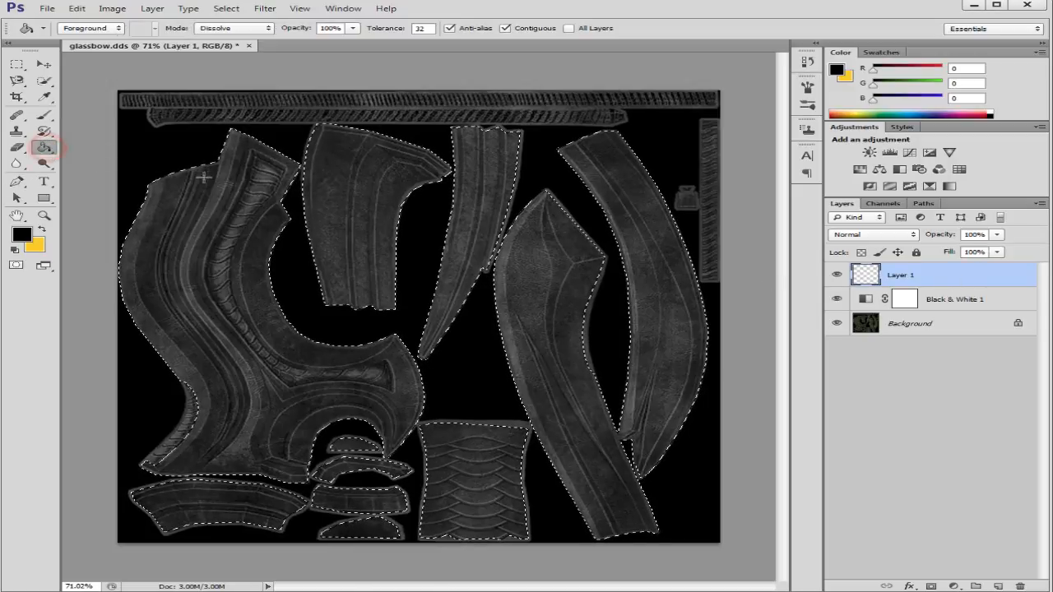
{"action": "left_click", "coordinate": [226, 212]}
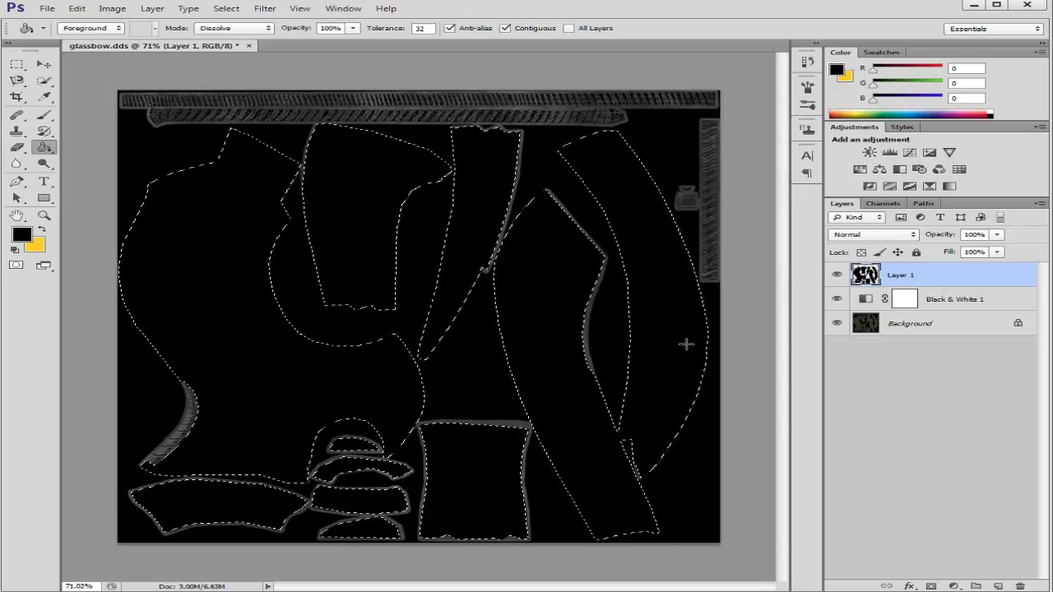
Step: Set Layer 1's opacity to 70% and clear the selection
{"action": "left_click", "coordinate": [975, 235]}
{"action": "type", "text": "70"}
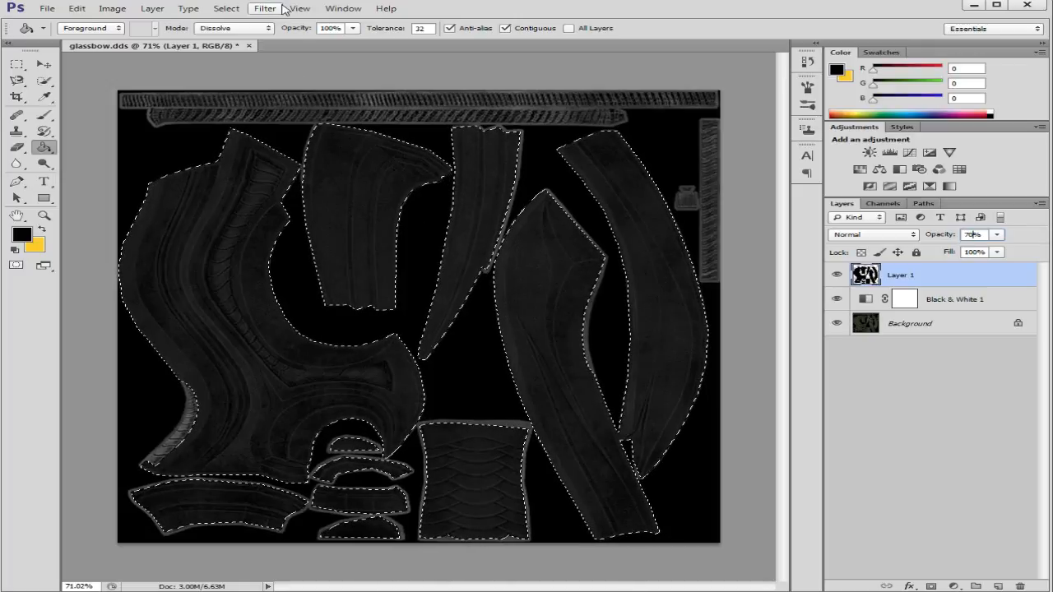
{"action": "left_click", "coordinate": [226, 8]}
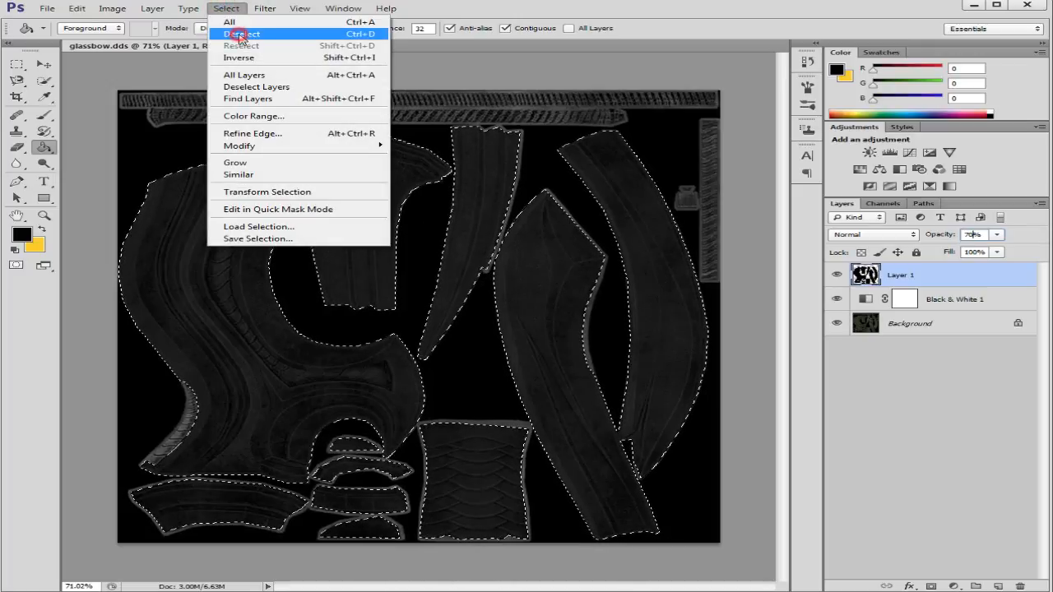
{"action": "left_click", "coordinate": [241, 36]}
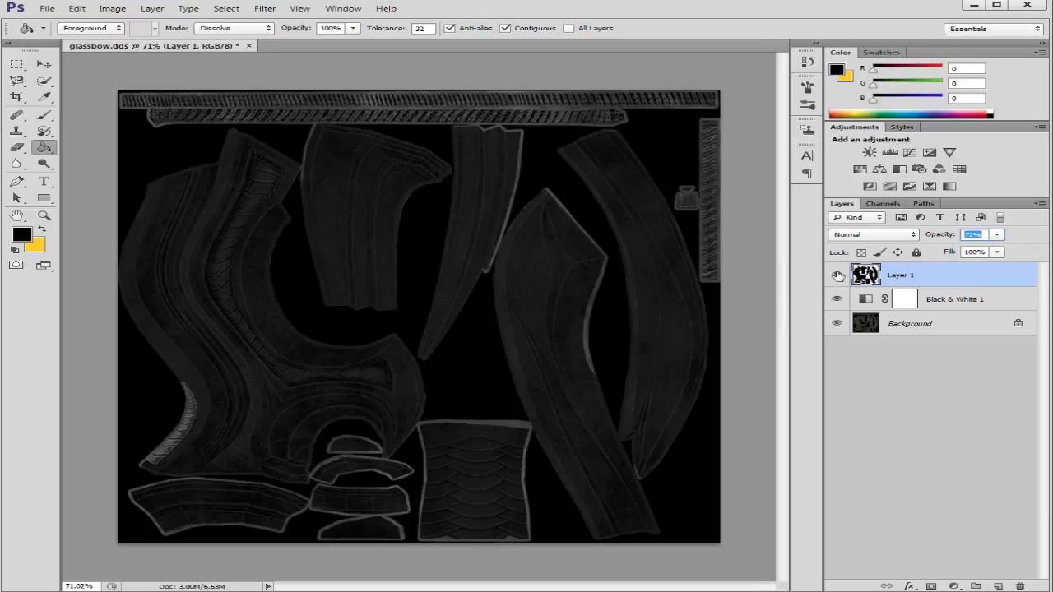
Step: Hide Layer 1 and convert the path around the large curved piece's ribbed inlay to a new selection
{"action": "left_click", "coordinate": [836, 278]}
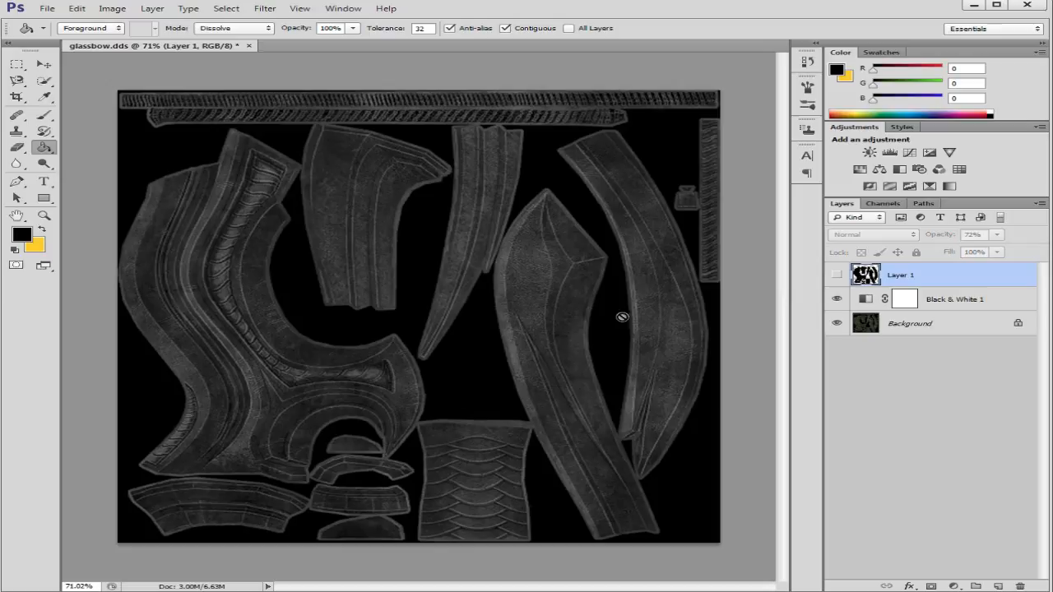
{"action": "left_click", "coordinate": [16, 181]}
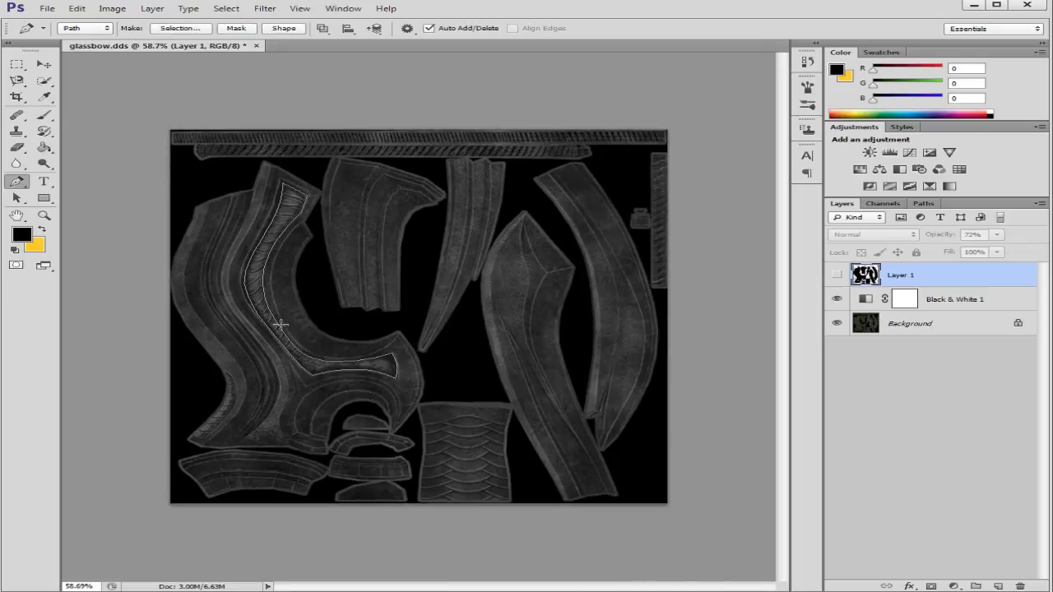
{"action": "right_click", "coordinate": [258, 307]}
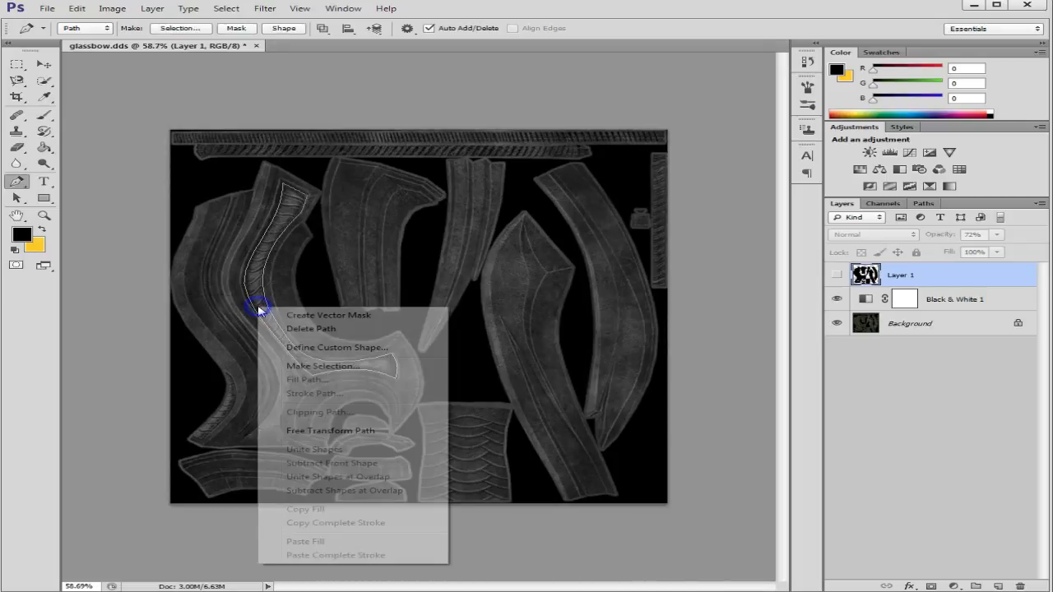
{"action": "left_click", "coordinate": [321, 365]}
{"action": "left_click", "coordinate": [607, 170]}
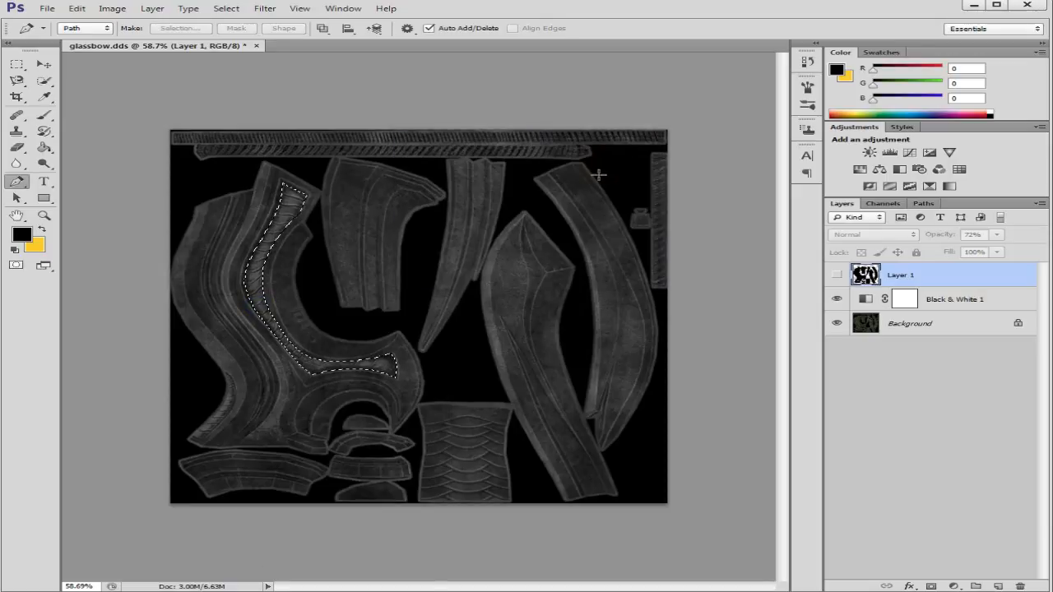
{"action": "left_click", "coordinate": [76, 9]}
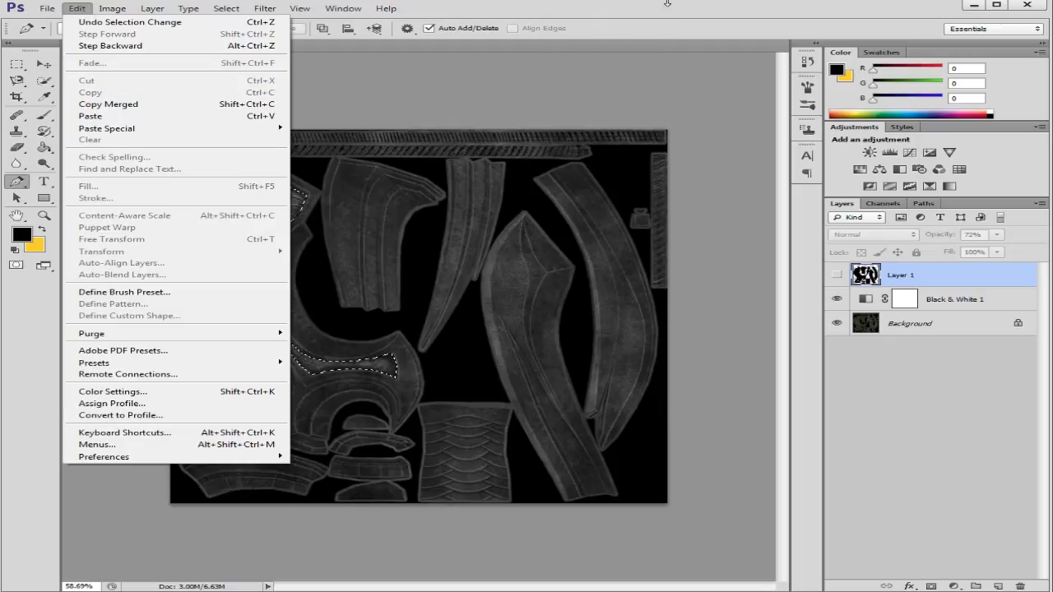
Step: Show Layer 1, cut the ribbed inlay's area out of its black fill, and reselect the inlay outline
{"action": "left_click", "coordinate": [663, 13]}
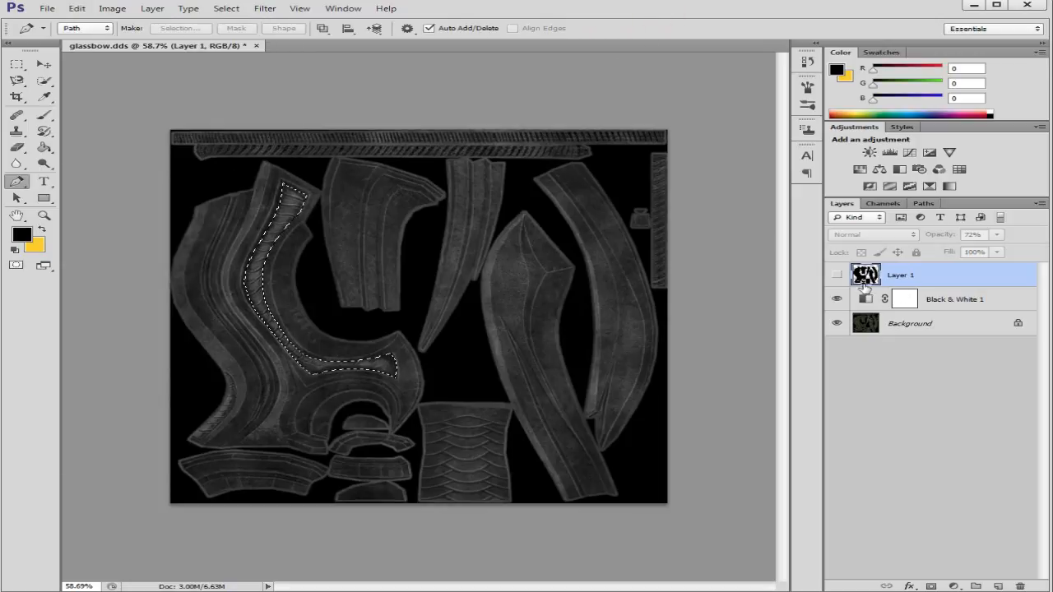
{"action": "left_click", "coordinate": [837, 275]}
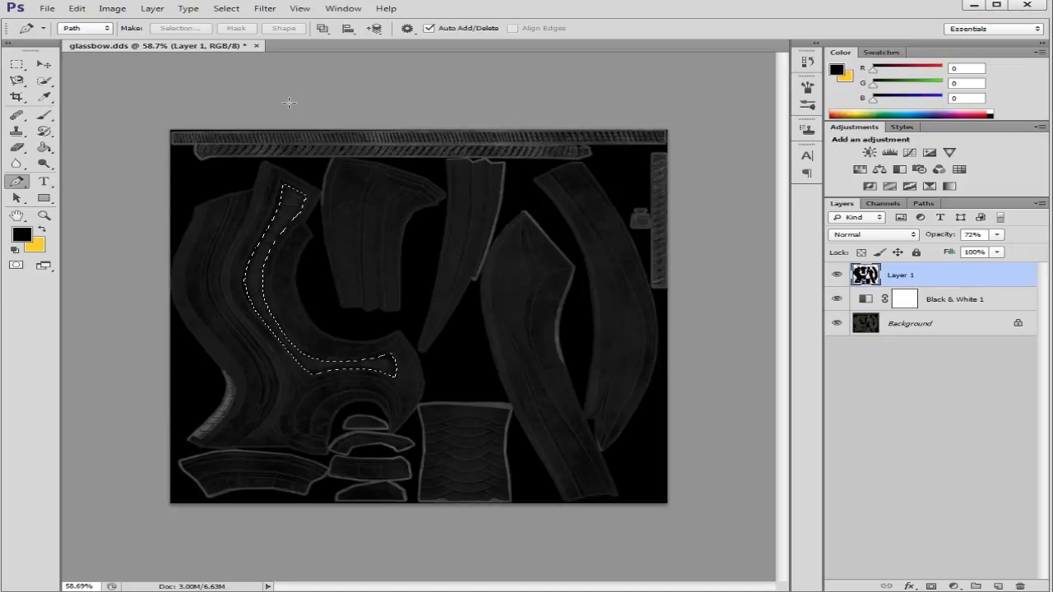
{"action": "left_click", "coordinate": [77, 10]}
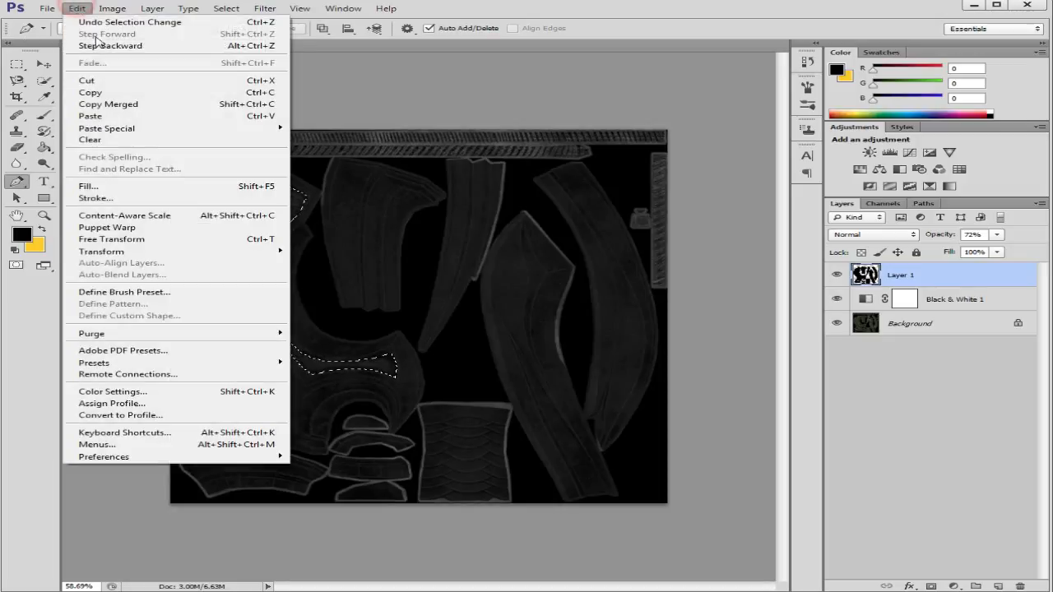
{"action": "left_click", "coordinate": [122, 81]}
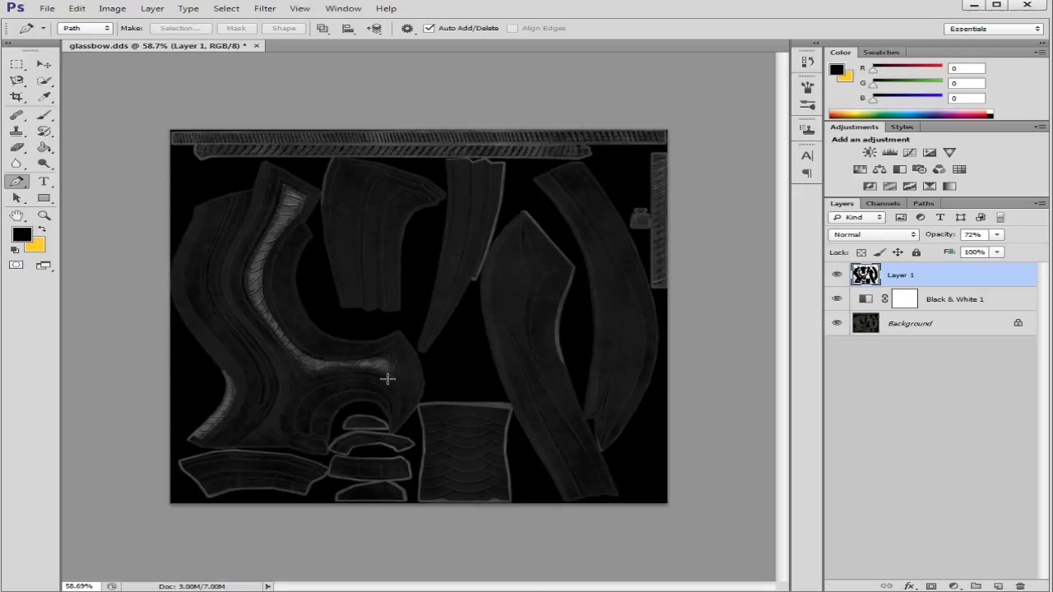
{"action": "left_click", "coordinate": [226, 8]}
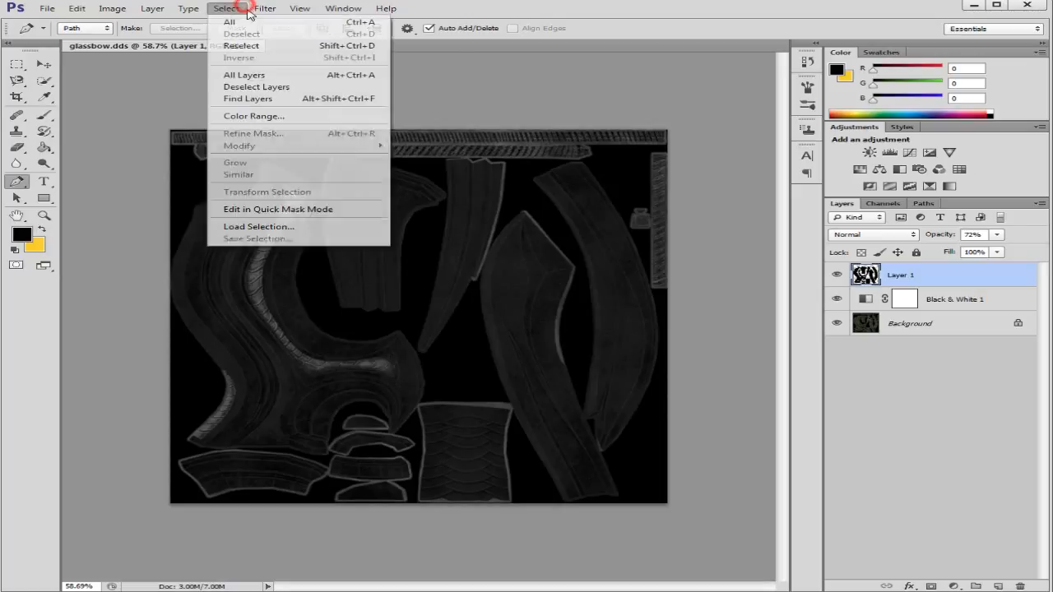
{"action": "left_click", "coordinate": [237, 46]}
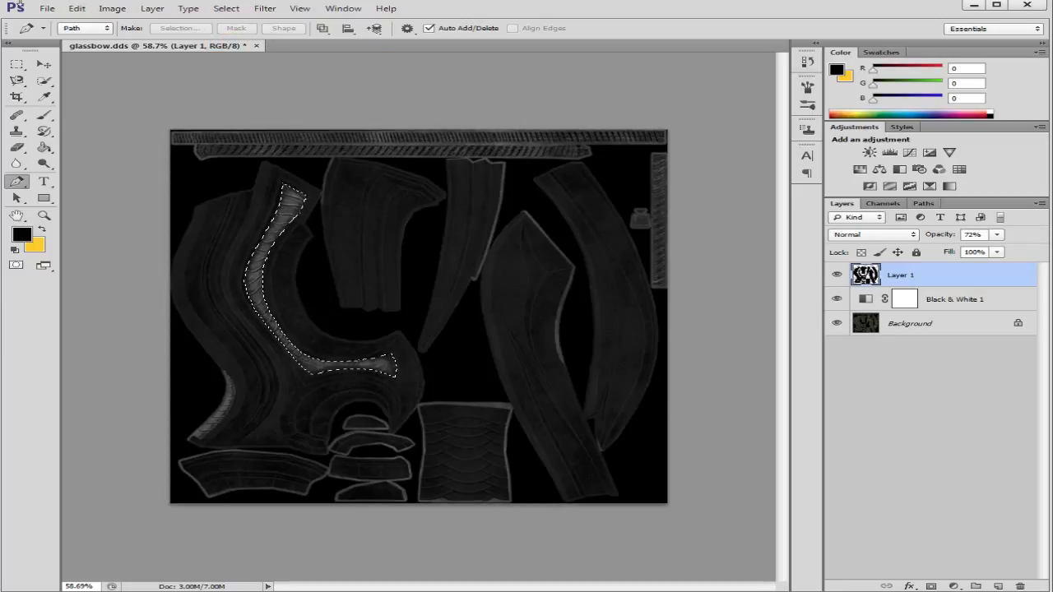
Step: Open the Demon Glass texture file from the PSDfiles folder
{"action": "left_click", "coordinate": [43, 11]}
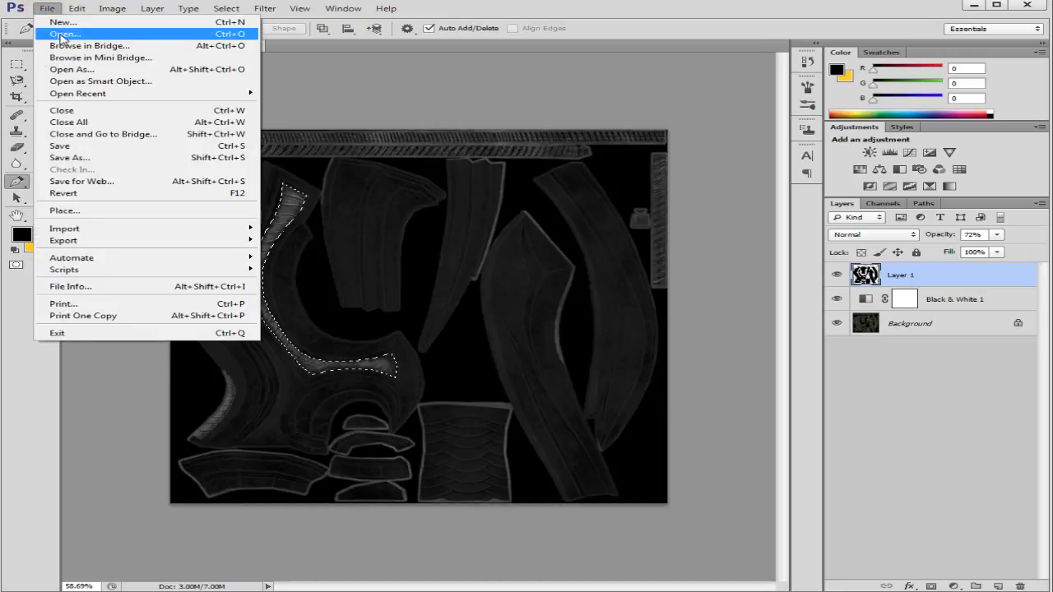
{"action": "left_click", "coordinate": [64, 34]}
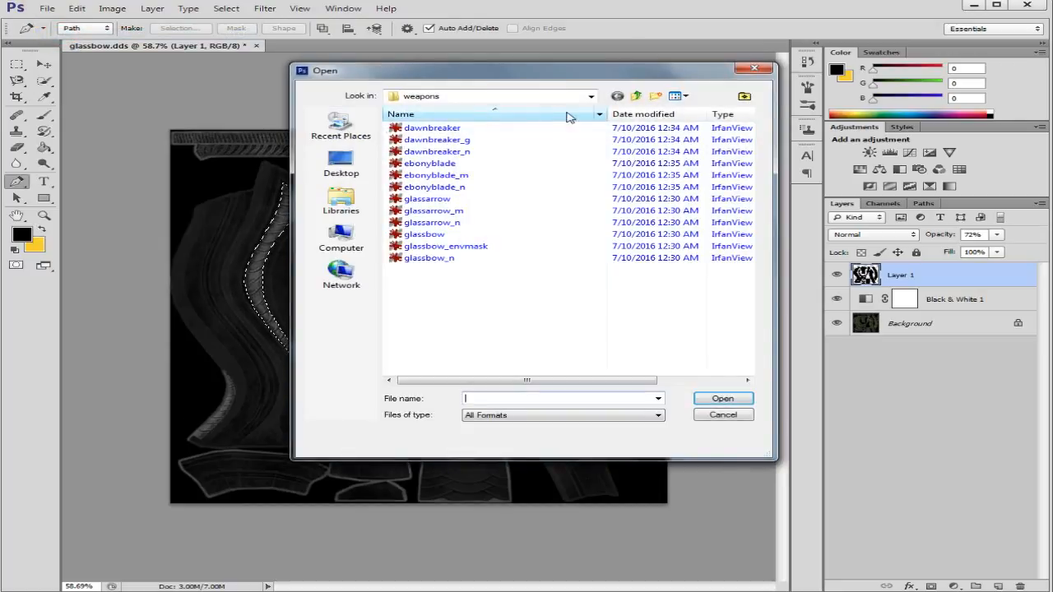
{"action": "left_click", "coordinate": [638, 97]}
{"action": "left_click", "coordinate": [639, 97]}
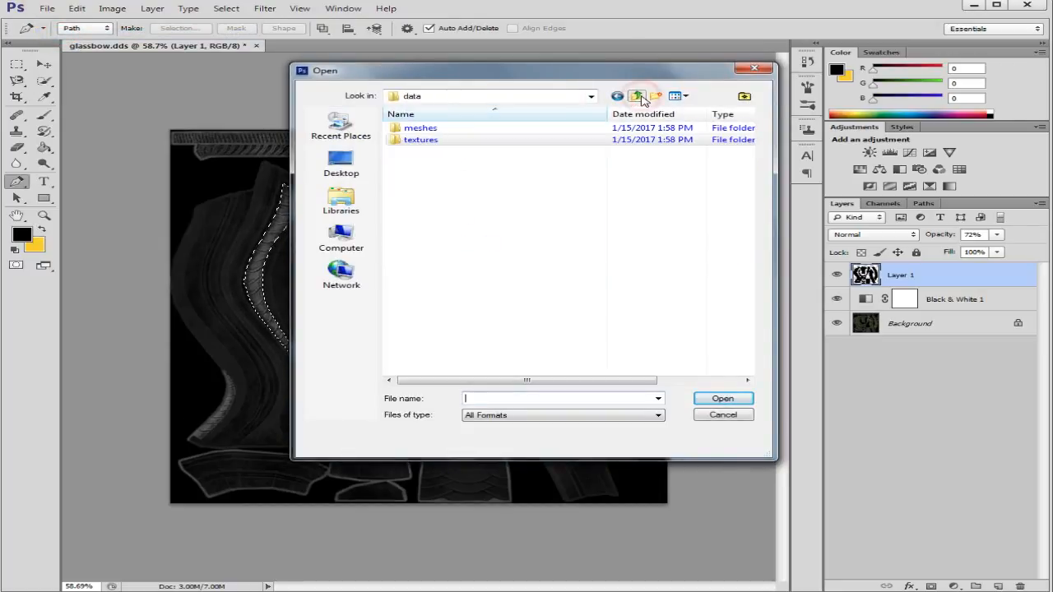
{"action": "left_click", "coordinate": [638, 97]}
{"action": "double_click", "coordinate": [495, 140]}
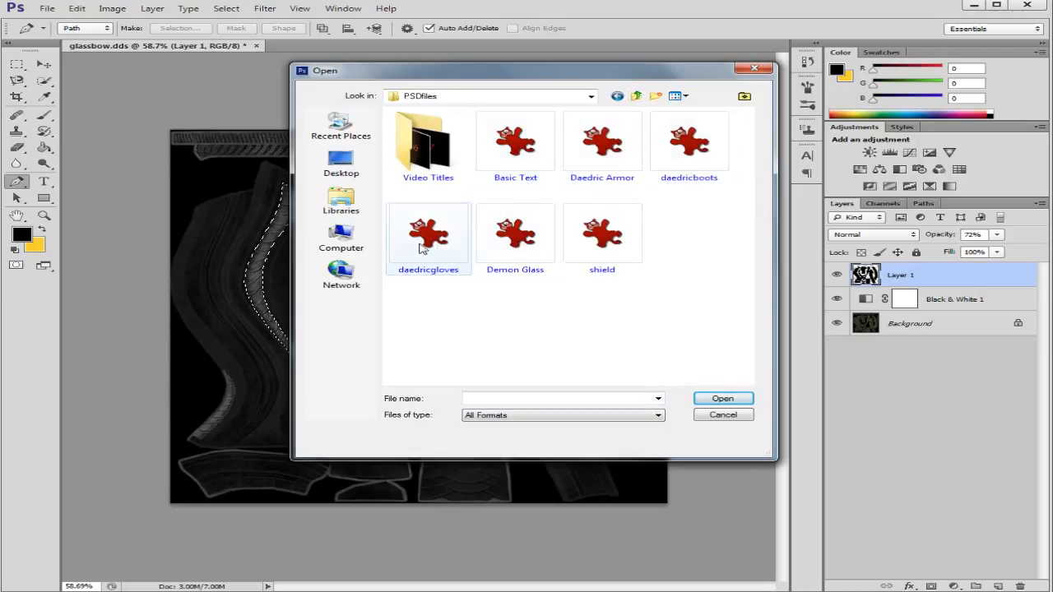
{"action": "left_click", "coordinate": [543, 245]}
{"action": "left_click", "coordinate": [722, 398]}
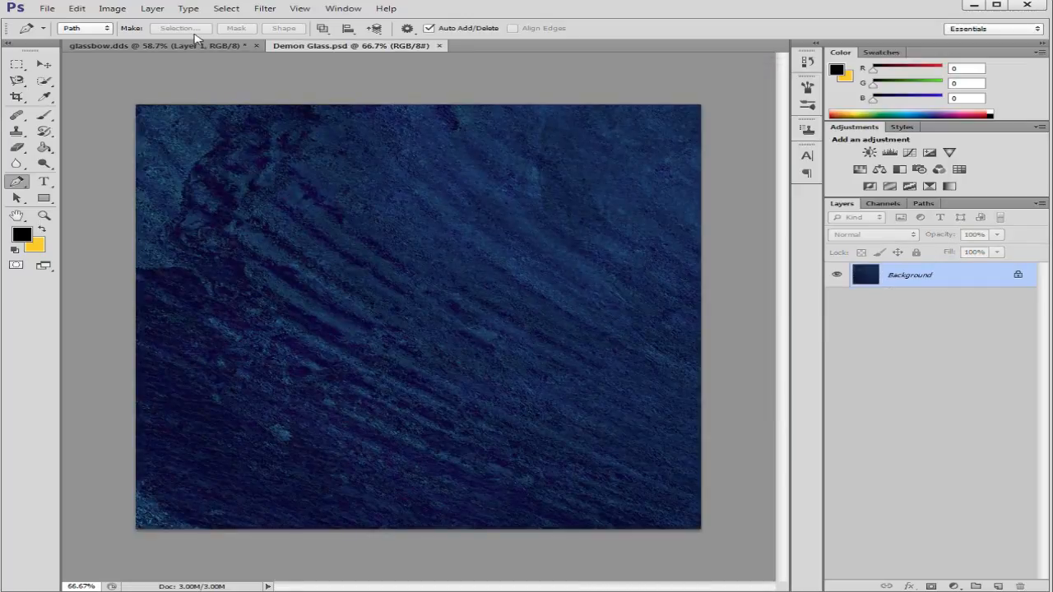
Step: Select the entire Demon Glass image and copy it
{"action": "left_click", "coordinate": [237, 14]}
{"action": "left_click", "coordinate": [247, 22]}
{"action": "left_click", "coordinate": [73, 10]}
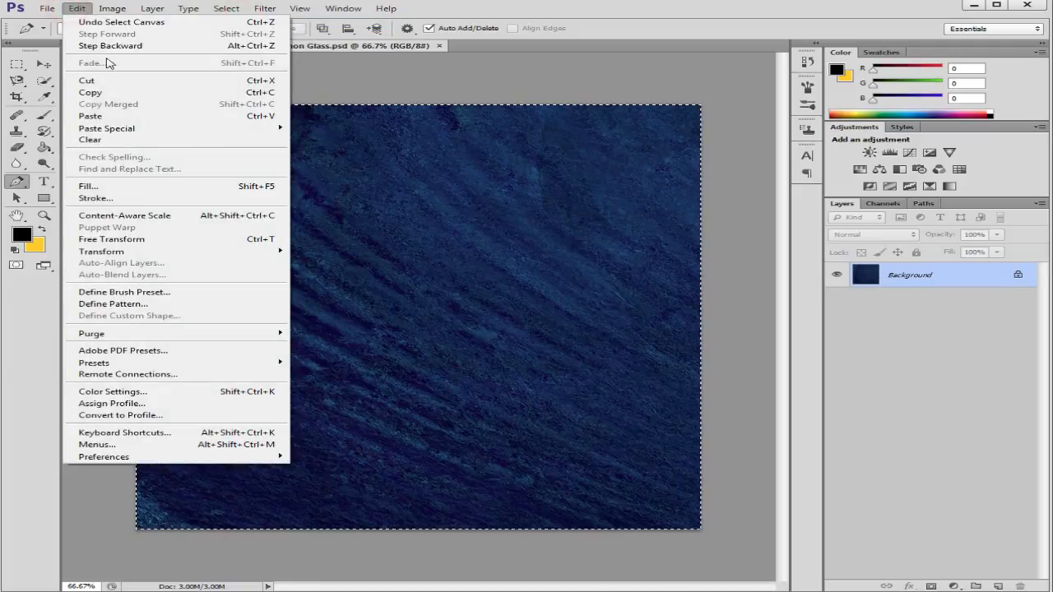
{"action": "left_click", "coordinate": [105, 94]}
Step: Paste the copied Demon Glass texture into the ribbed inlay selection in glassbow.dds as a masked layer
{"action": "left_click", "coordinate": [138, 47]}
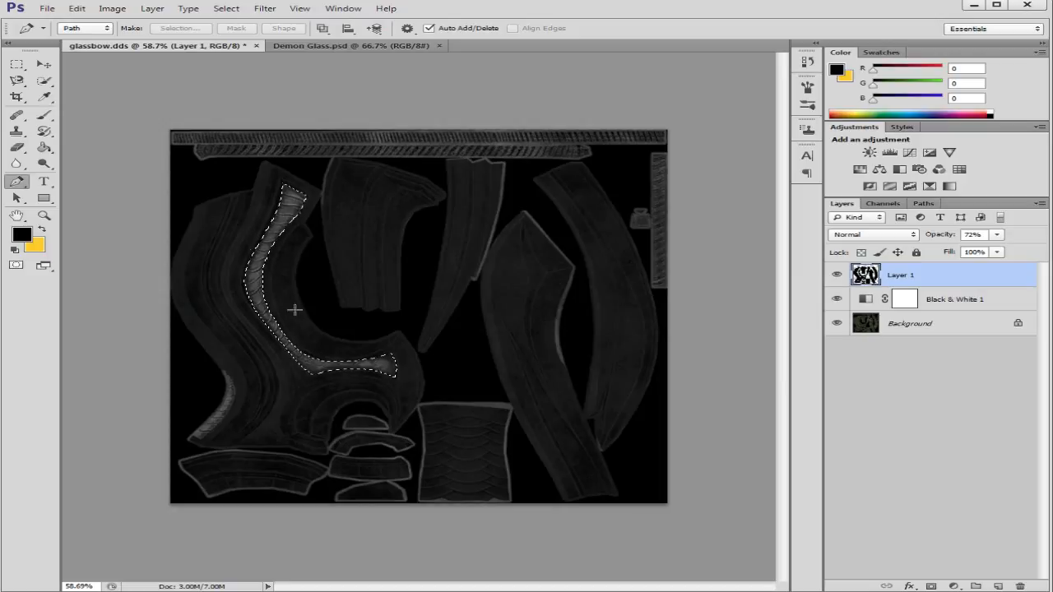
{"action": "left_click", "coordinate": [77, 9]}
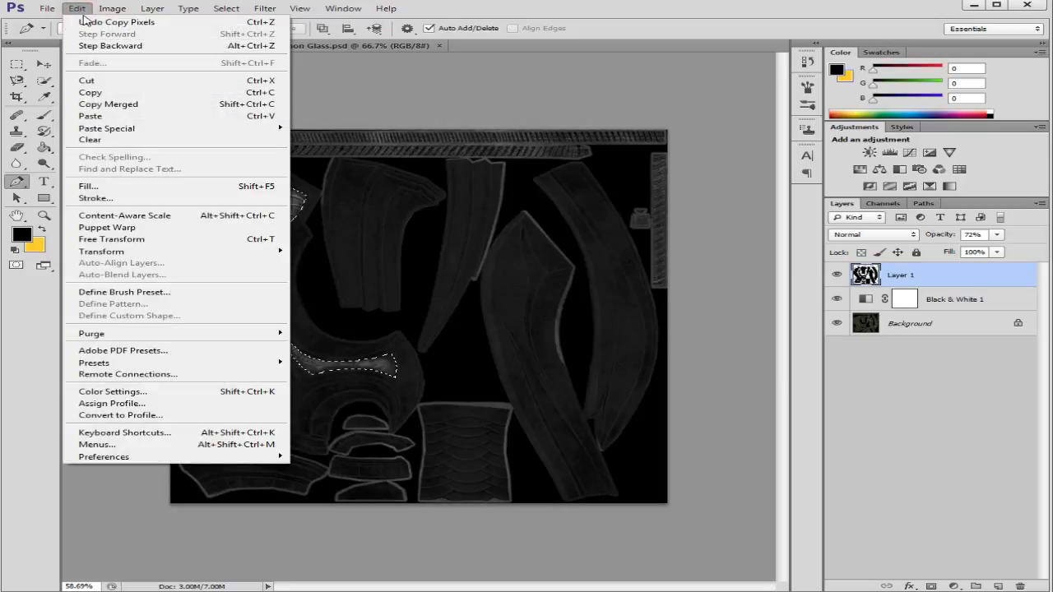
{"action": "mouse_move", "coordinate": [140, 129]}
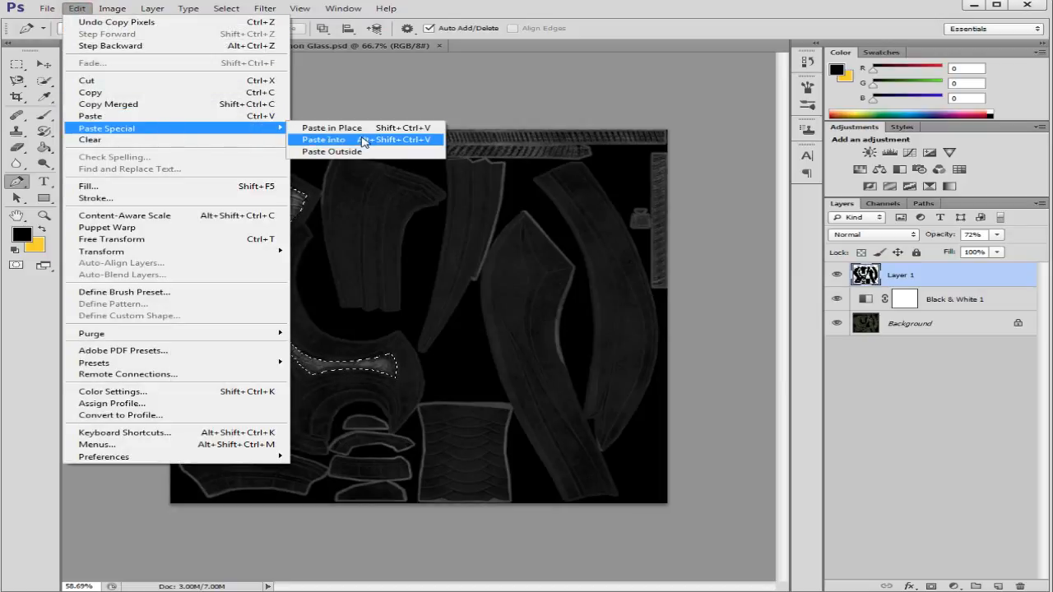
{"action": "left_click", "coordinate": [362, 139]}
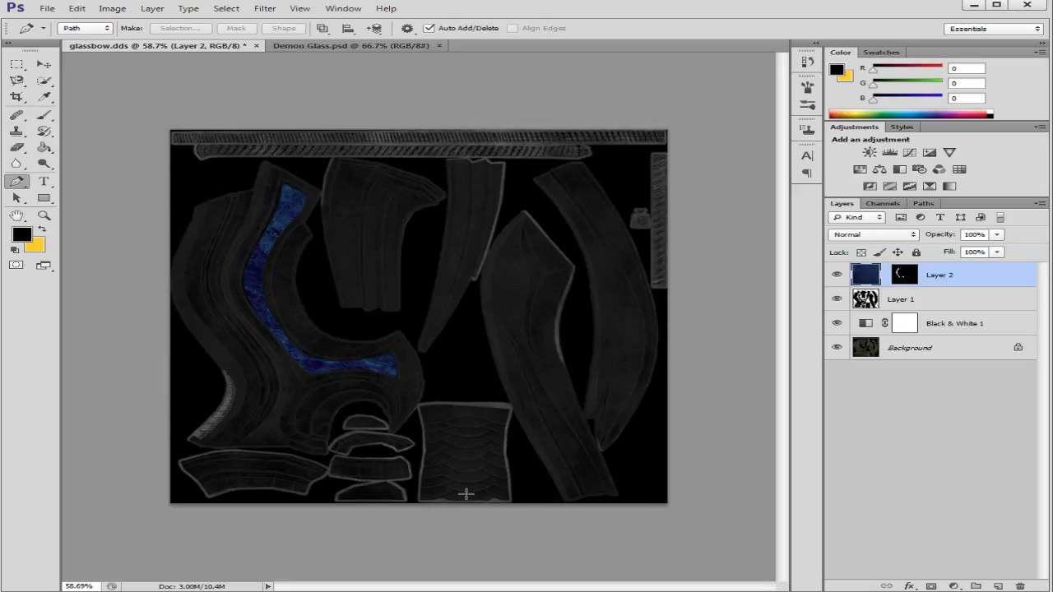
Step: Convert the paths around the scaled rectangular piece and the small ribbed inlay at the large curved piece's lower end to a selection
{"action": "scroll", "coordinate": [466, 494], "scroll_direction": "up", "scroll_amount": 4}
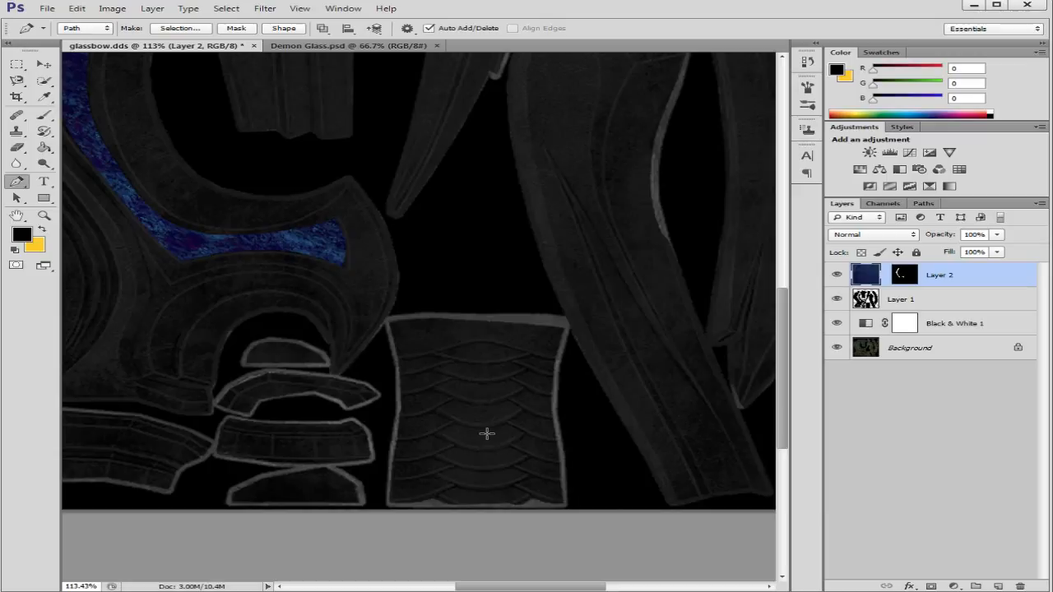
{"action": "scroll", "coordinate": [486, 434], "scroll_direction": "down", "scroll_amount": 4}
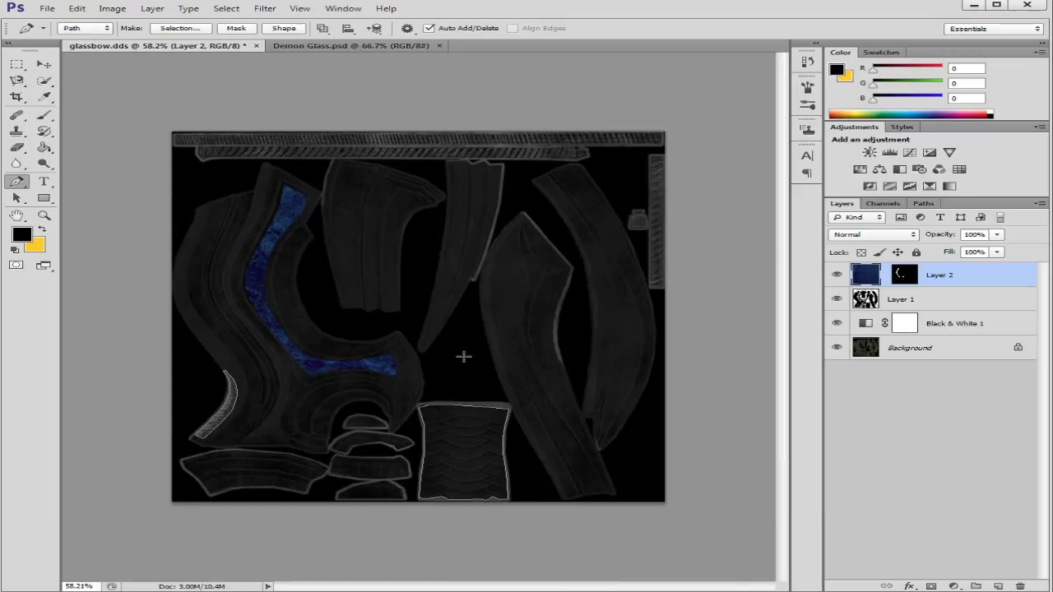
{"action": "right_click", "coordinate": [475, 445]}
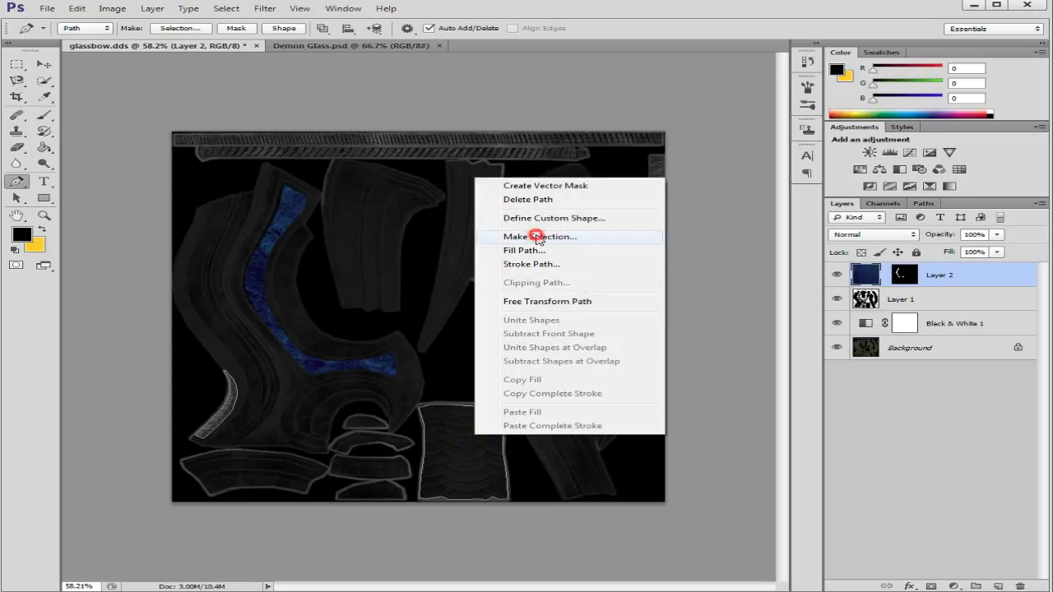
{"action": "left_click", "coordinate": [537, 237]}
{"action": "left_click", "coordinate": [611, 170]}
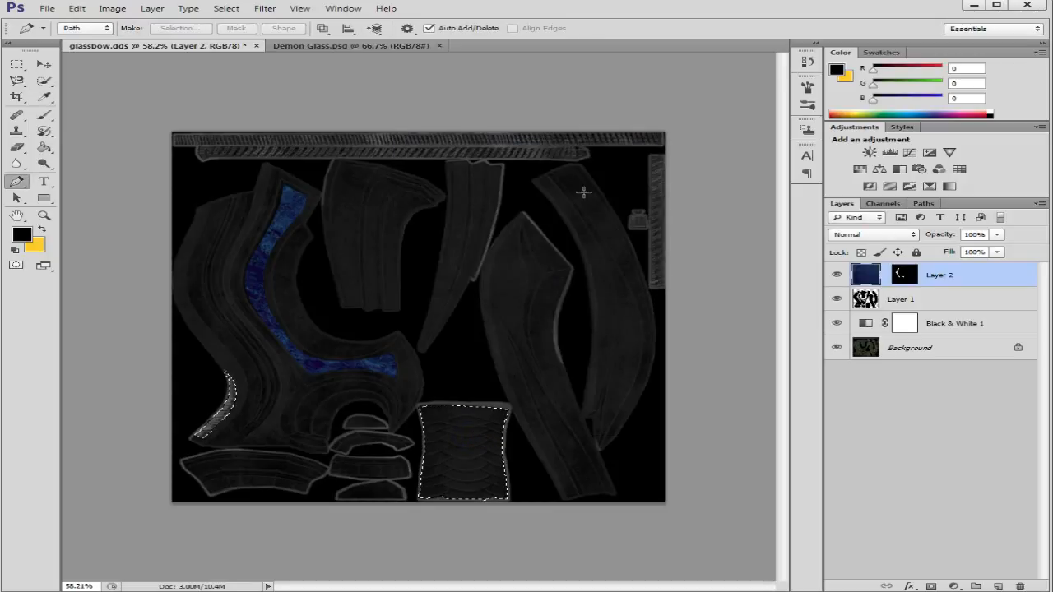
Step: Paste the Demon Glass texture into the selection of the scaled piece and small ribbed inlay
{"action": "left_click", "coordinate": [77, 9]}
{"action": "mouse_move", "coordinate": [106, 128]}
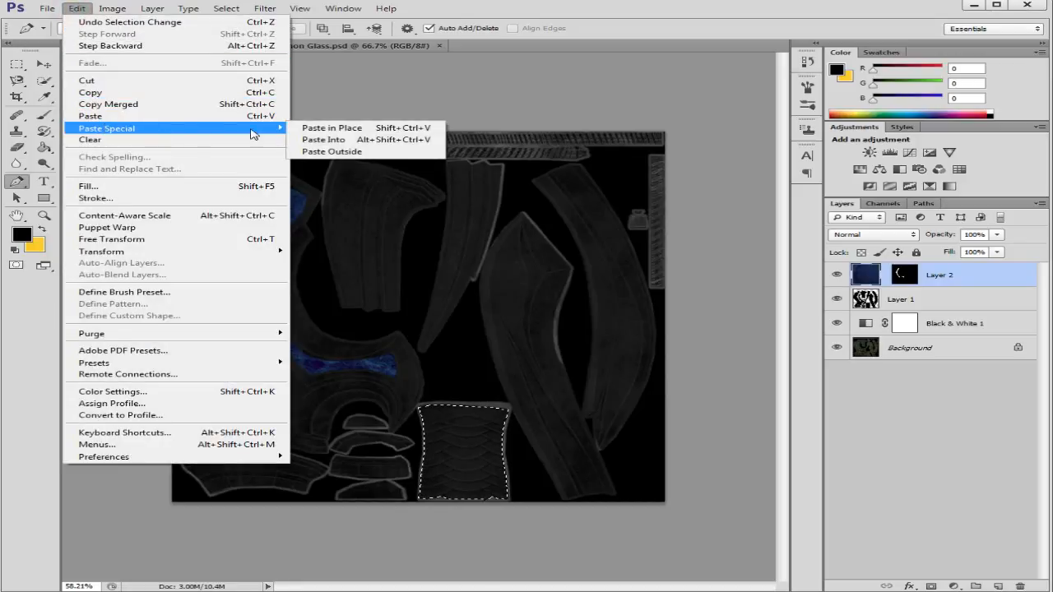
{"action": "left_click", "coordinate": [345, 141]}
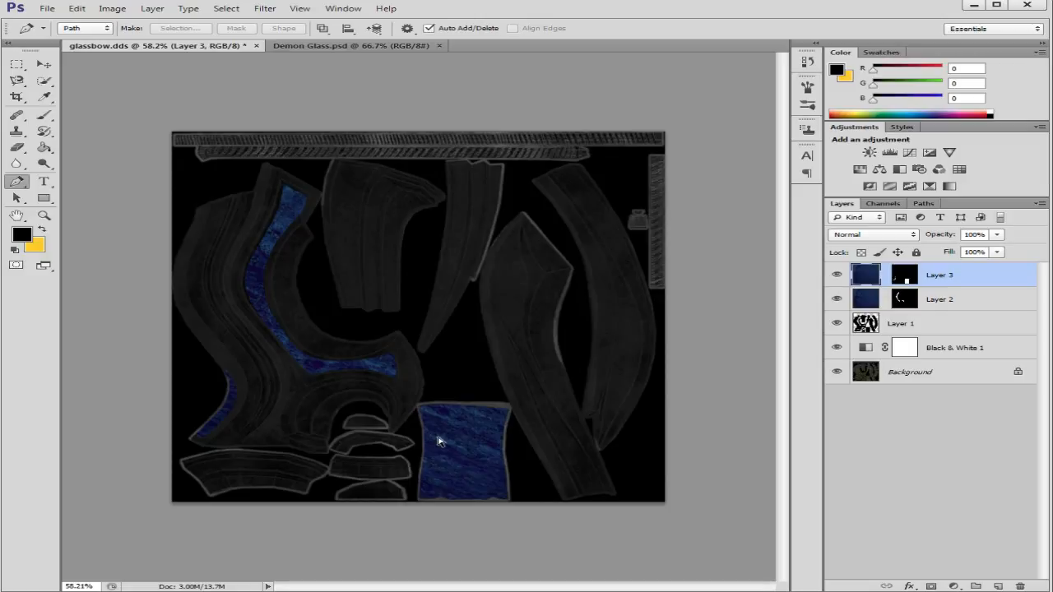
Step: Scale Layer 3's texture proportionally to about 60% and move it over the small ribbed inlay at the large curved piece's lower end
{"action": "key", "text": "ctrl+t"}
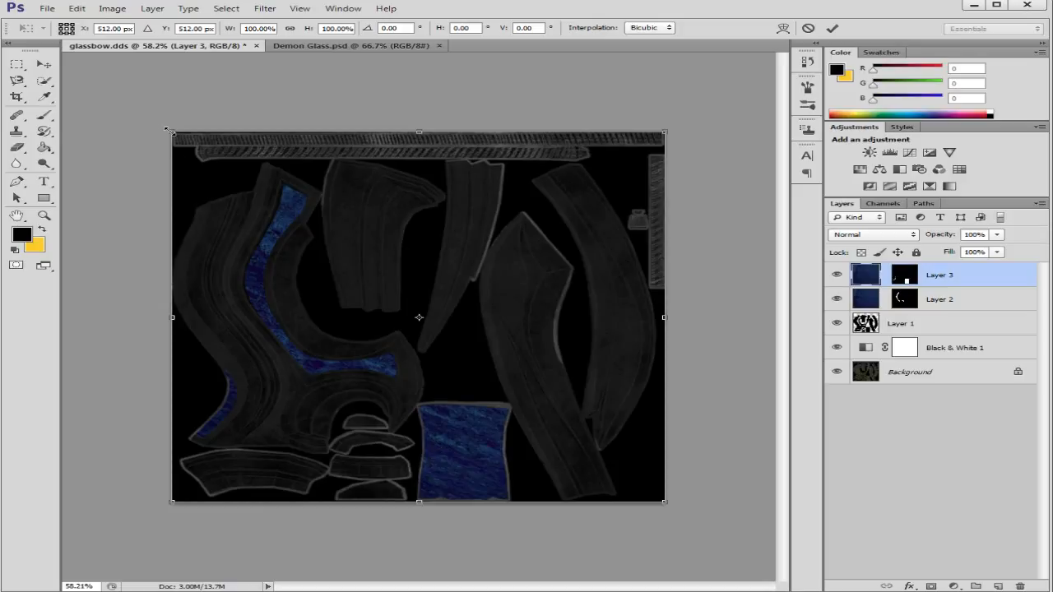
{"action": "left_click_drag", "start_coordinate": [172, 130], "coordinate": [267, 209]}
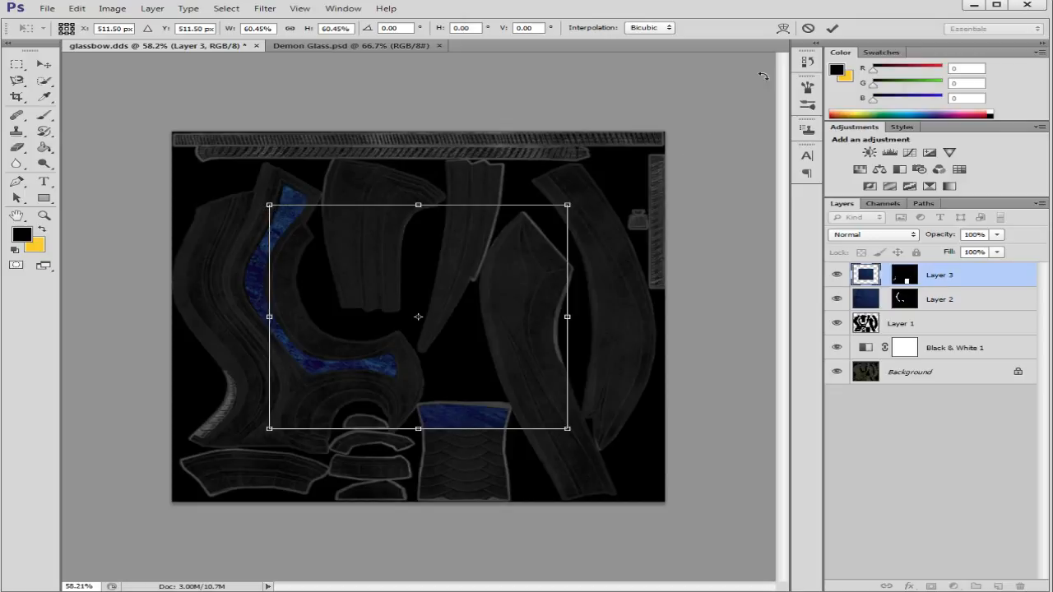
{"action": "left_click", "coordinate": [832, 28]}
{"action": "left_click", "coordinate": [43, 63]}
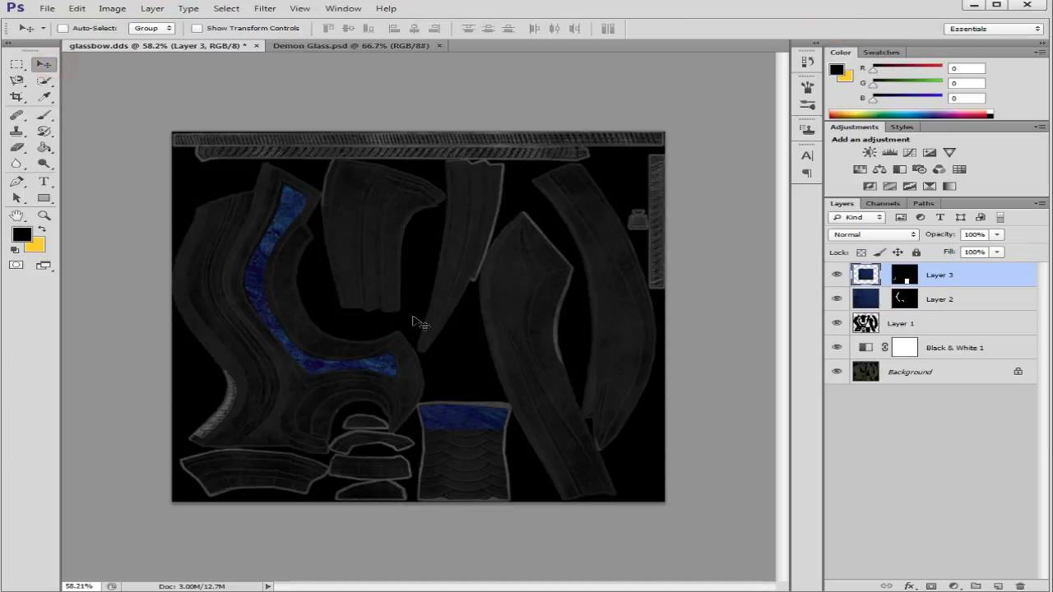
{"action": "left_click", "coordinate": [430, 358]}
{"action": "left_click_drag", "start_coordinate": [428, 367], "coordinate": [198, 405]}
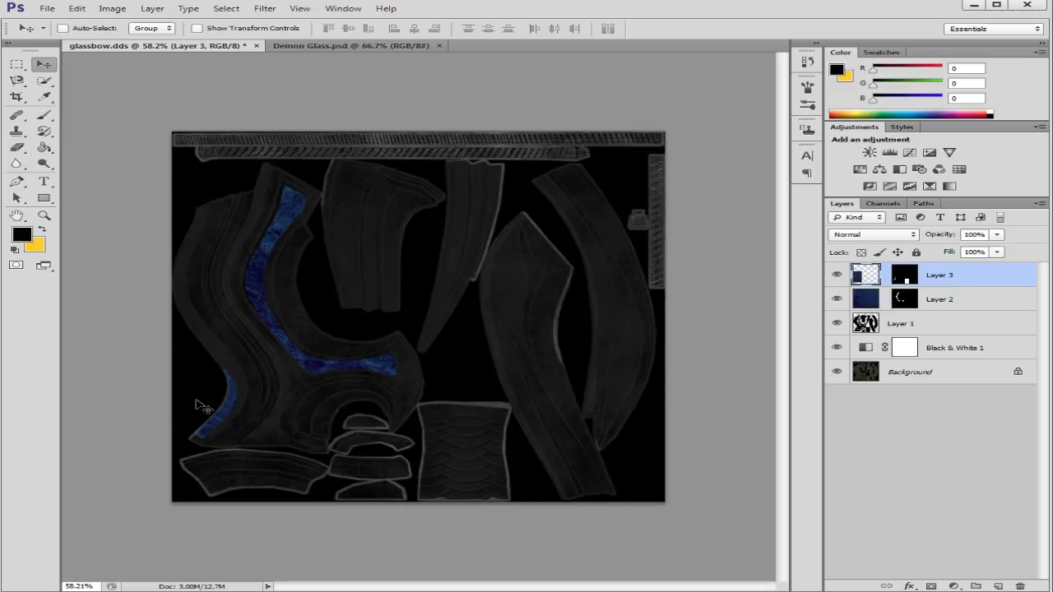
Step: Scale Layer 3's texture down further to about 53% and shift it down to cover the whole small ribbed inlay
{"action": "key", "text": "ctrl+t"}
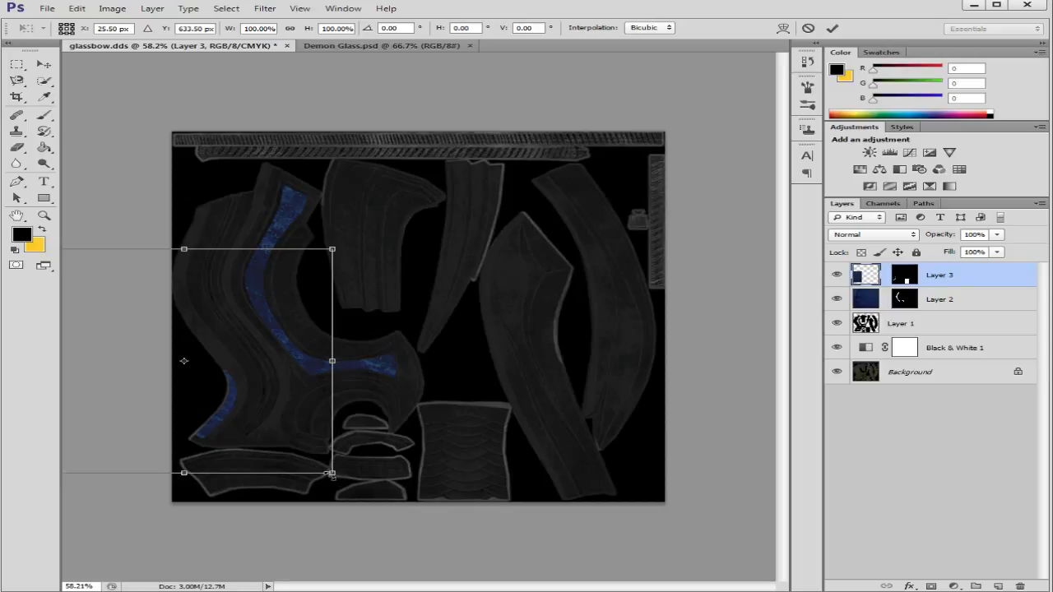
{"action": "left_click_drag", "start_coordinate": [331, 474], "coordinate": [260, 420]}
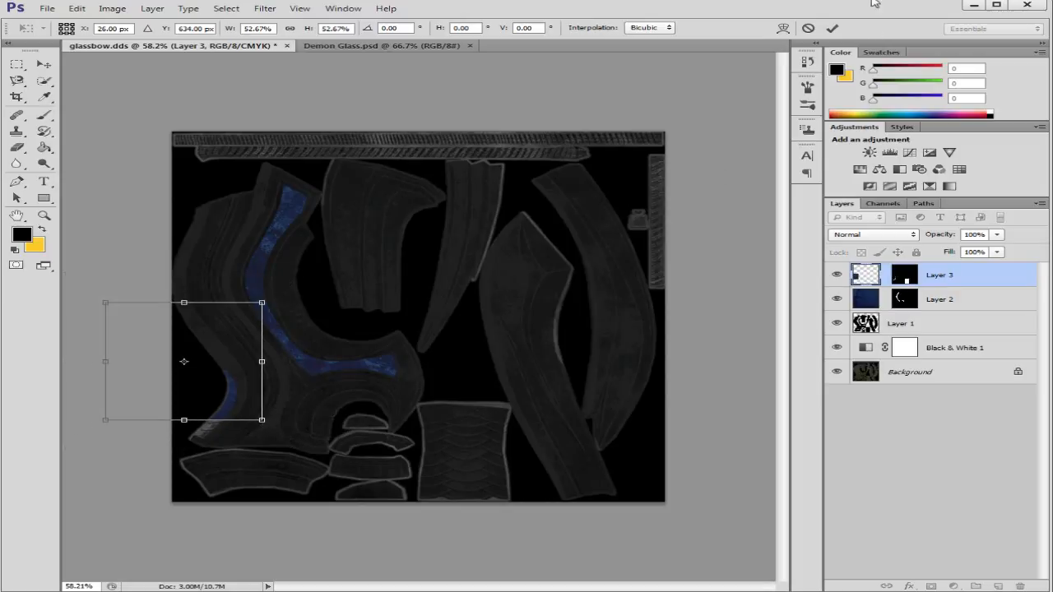
{"action": "left_click", "coordinate": [833, 28]}
{"action": "left_click_drag", "start_coordinate": [209, 376], "coordinate": [210, 415]}
Step: Rotate Layer 3's texture by about 58 degrees and reposition it diagonally down so its grain fills the small ribbed inlay
{"action": "key", "text": "ctrl+t"}
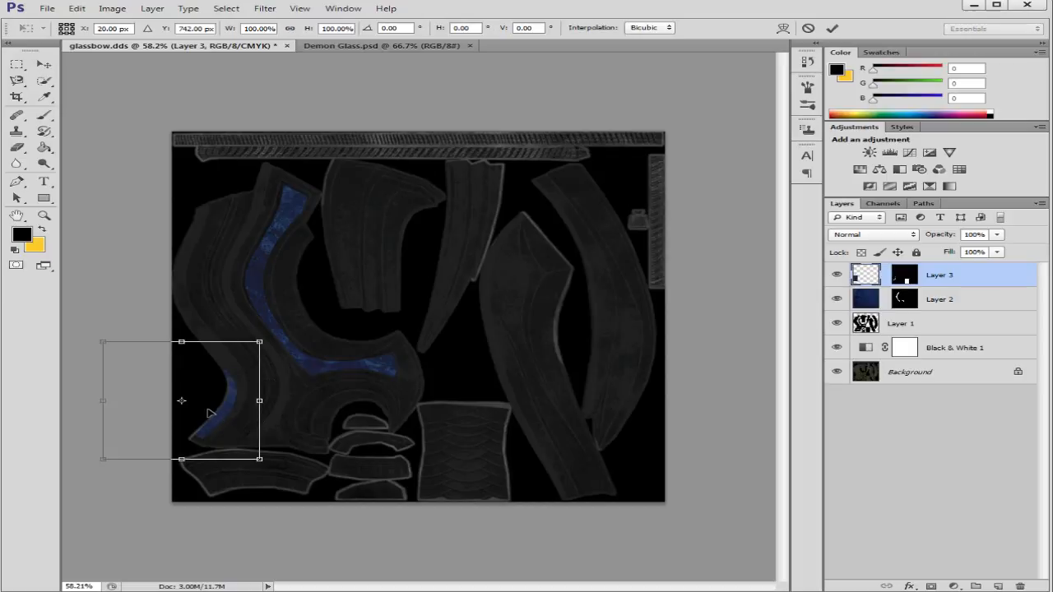
{"action": "left_click_drag", "start_coordinate": [297, 478], "coordinate": [146, 562]}
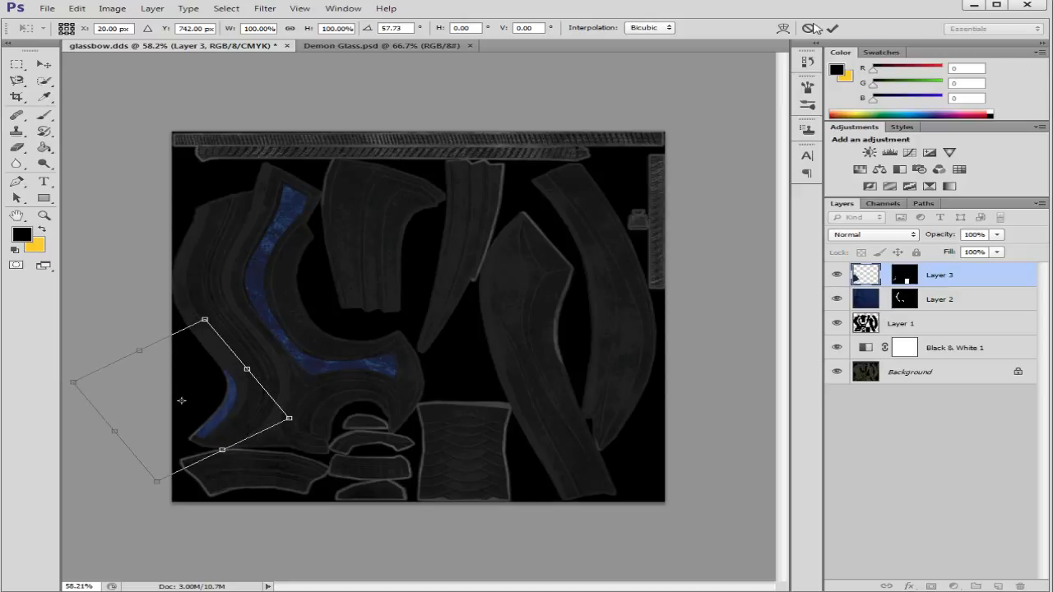
{"action": "left_click", "coordinate": [832, 28]}
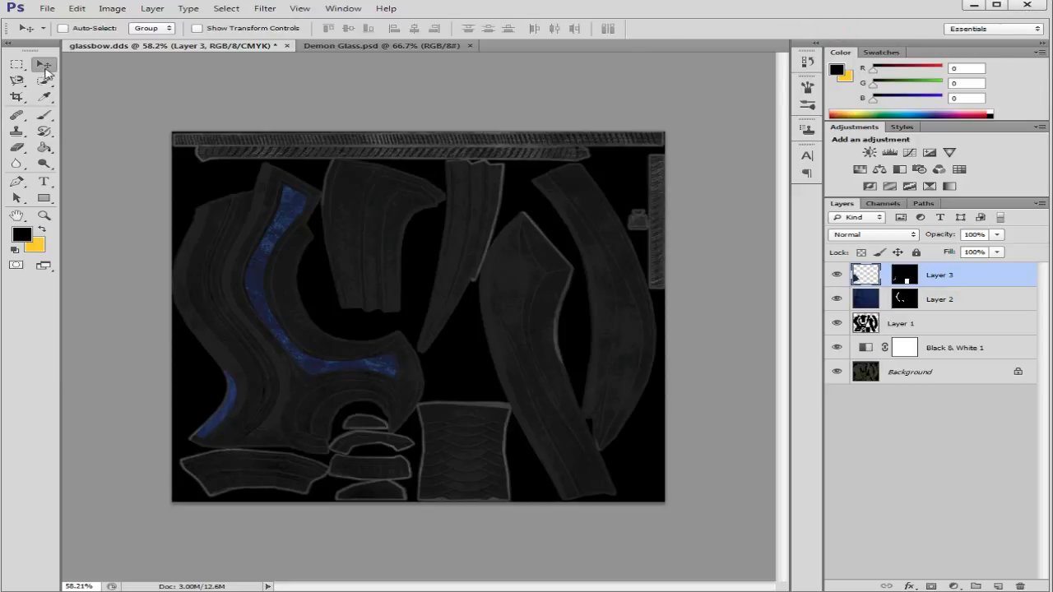
{"action": "left_click_drag", "start_coordinate": [224, 405], "coordinate": [269, 450]}
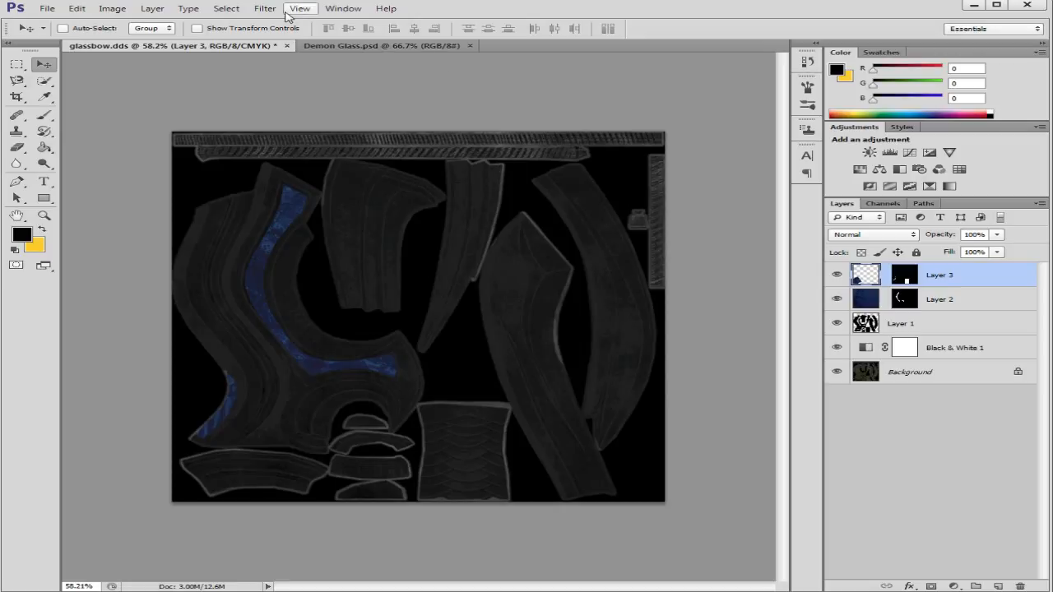
{"action": "left_click", "coordinate": [228, 10]}
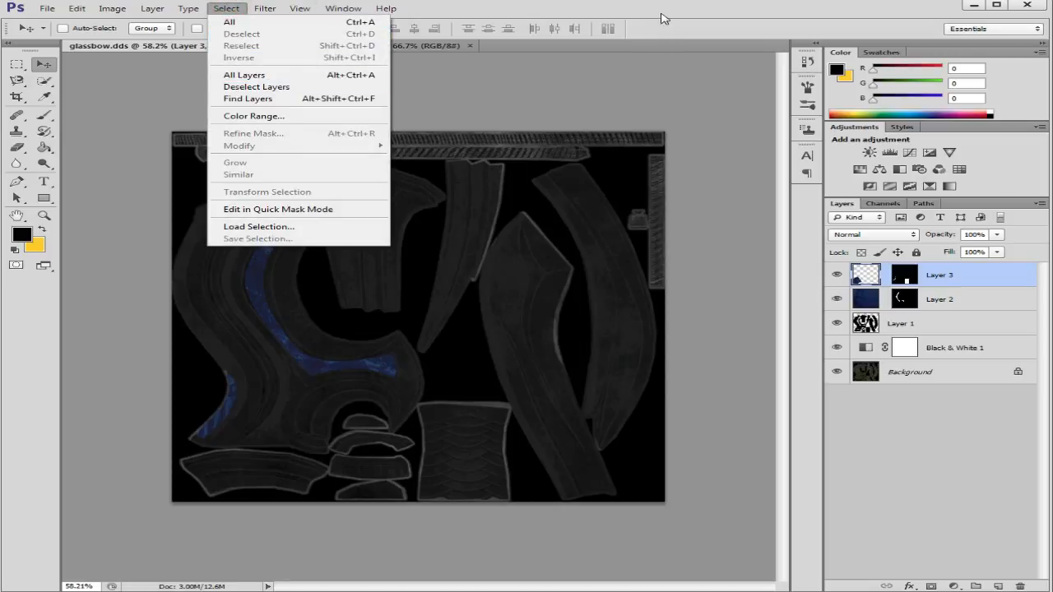
{"action": "left_click", "coordinate": [238, 36]}
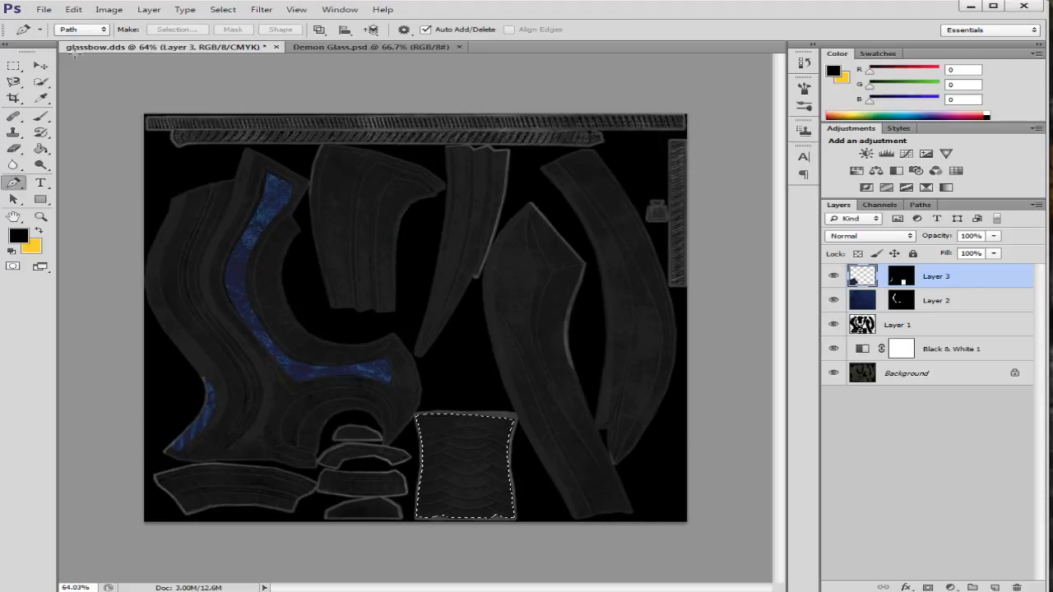
Step: Paste the Demon Glass texture into the selection of the scaled rectangular piece as a new masked layer
{"action": "left_click", "coordinate": [73, 10]}
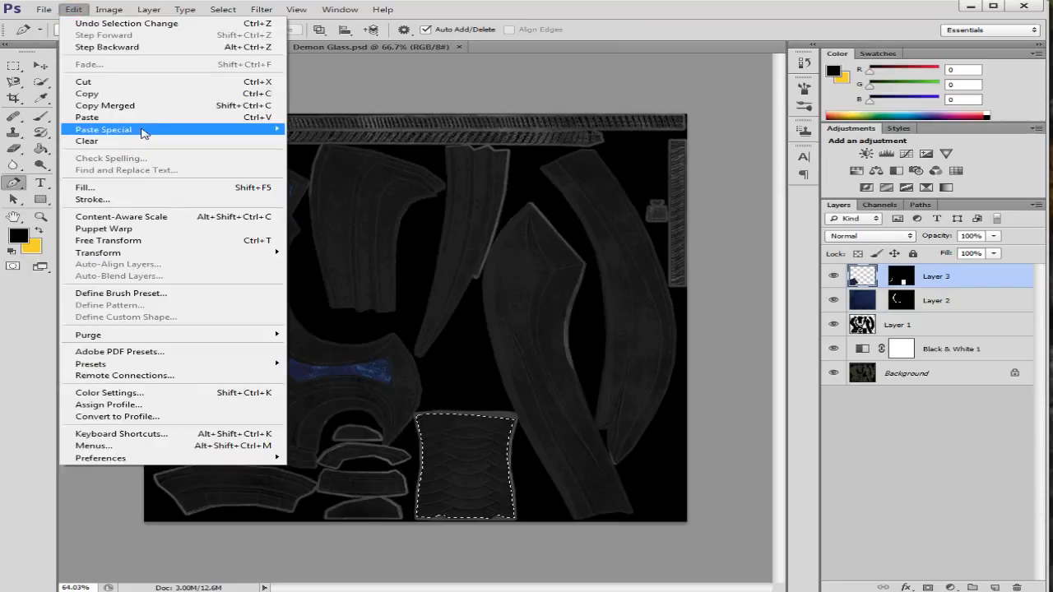
{"action": "mouse_move", "coordinate": [178, 130]}
{"action": "left_click", "coordinate": [317, 141]}
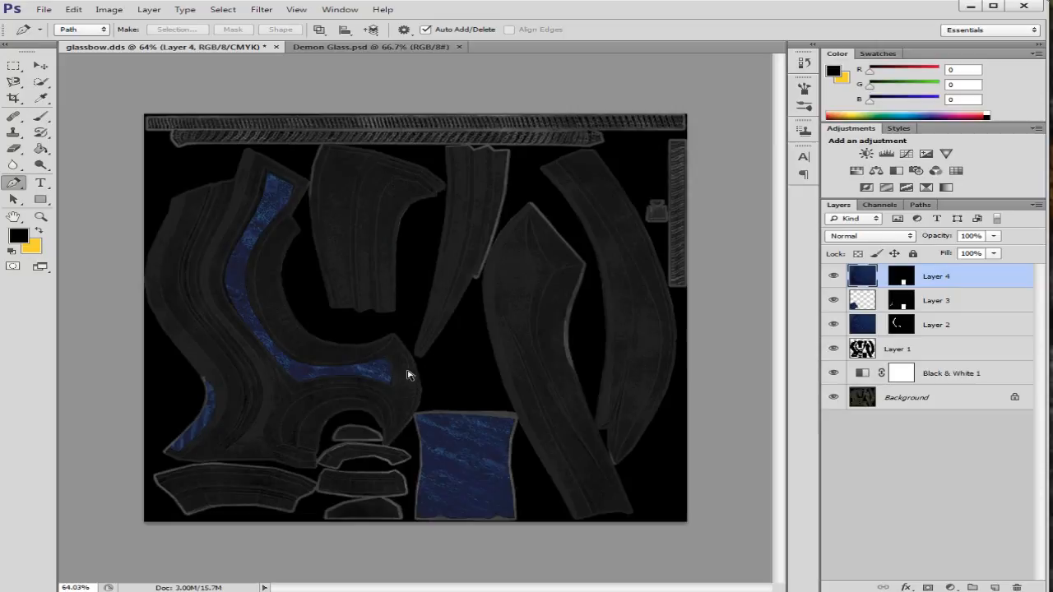
Step: Scale Layer 4's texture proportionally to about 45% and move it over the scaled rectangular piece so it covers it completely
{"action": "key", "text": "ctrl+t"}
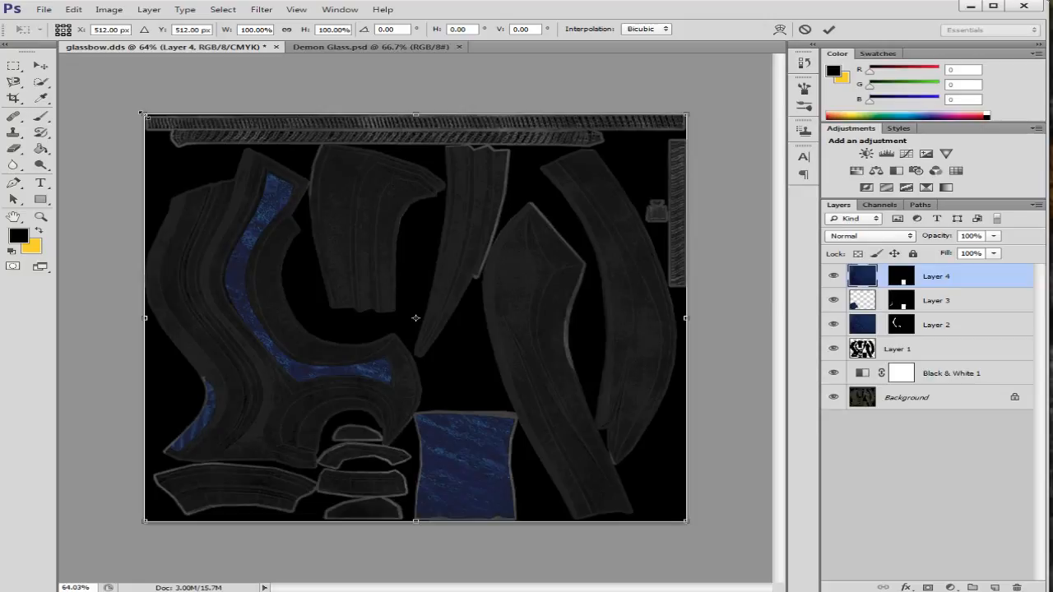
{"action": "left_click_drag", "start_coordinate": [142, 113], "coordinate": [293, 226]}
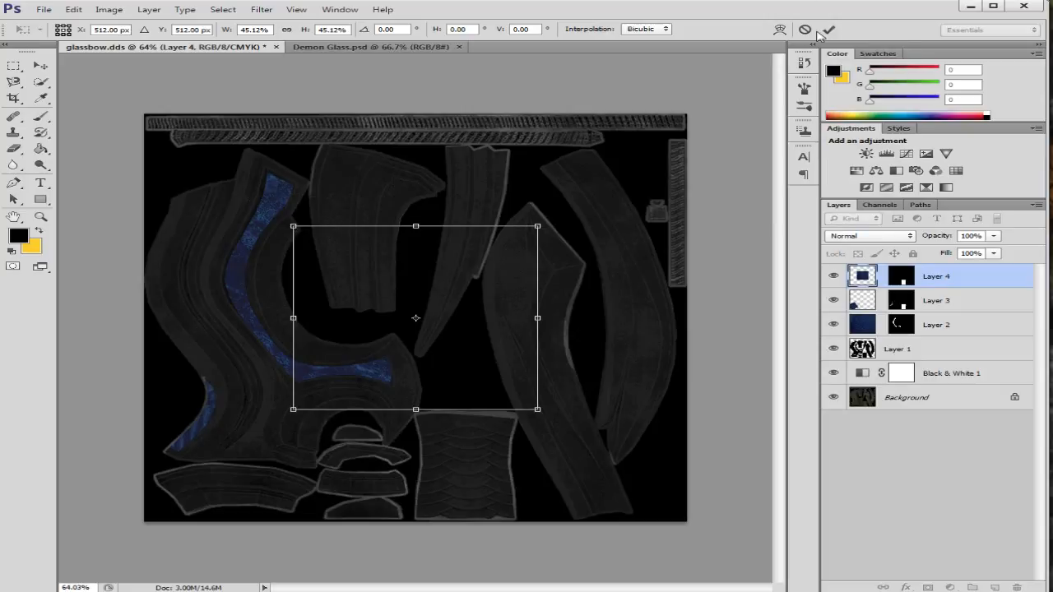
{"action": "left_click", "coordinate": [828, 29]}
{"action": "key", "text": "p"}
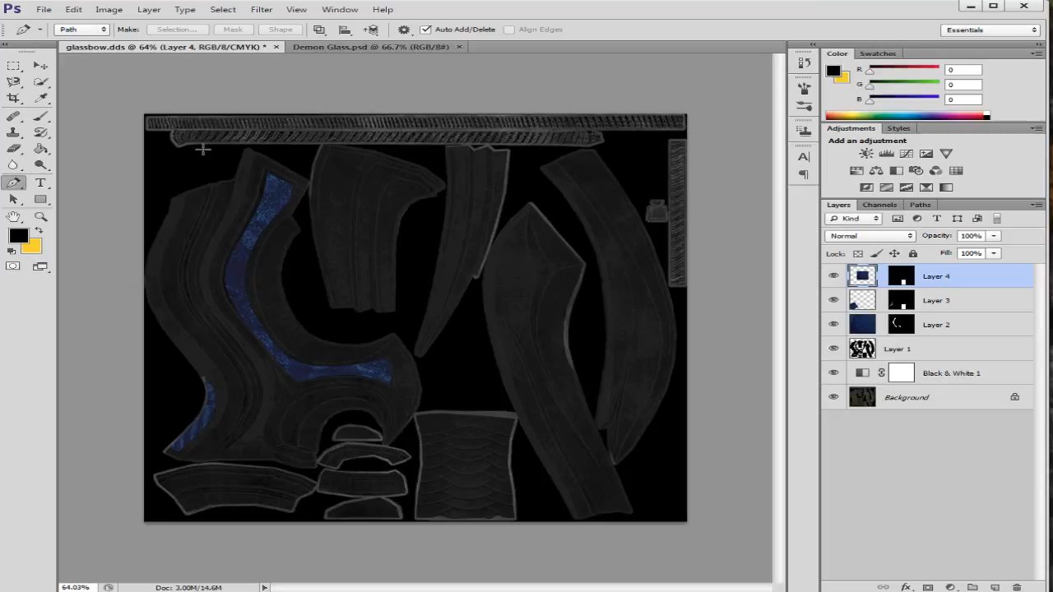
{"action": "left_click", "coordinate": [40, 65]}
{"action": "left_click_drag", "start_coordinate": [372, 348], "coordinate": [481, 461]}
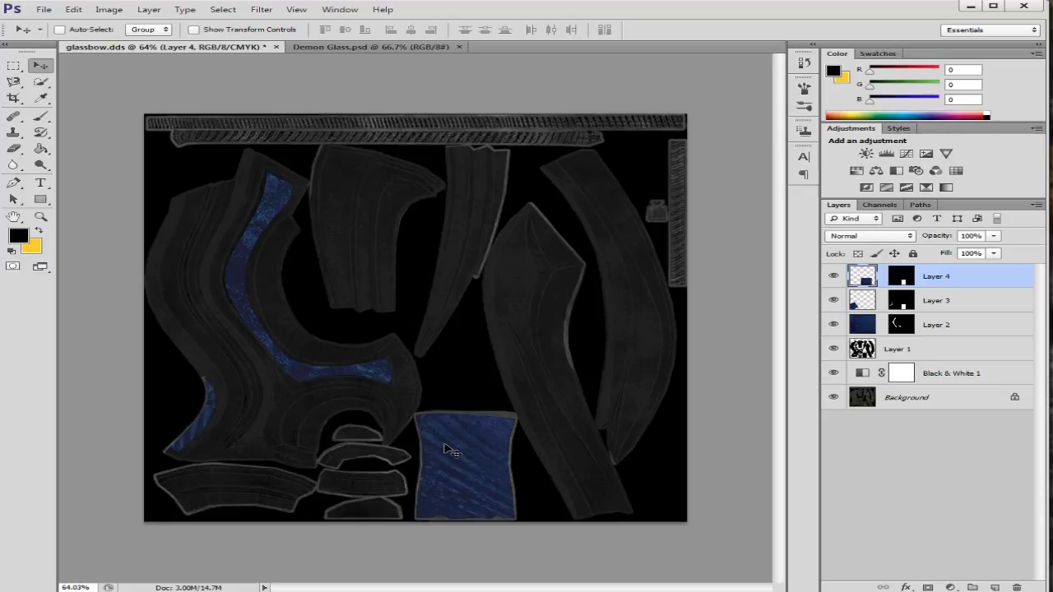
Step: Rotate Layer 4's texture by about 56 degrees so its grain runs vertically across the scaled piece
{"action": "key", "text": "ctrl+t"}
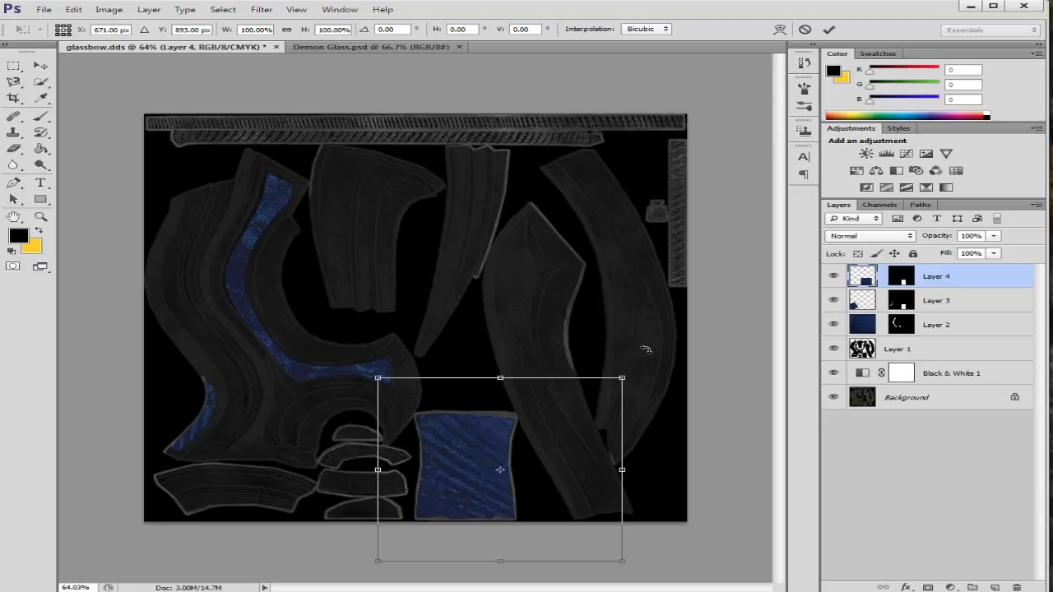
{"action": "left_click_drag", "start_coordinate": [653, 350], "coordinate": [692, 497]}
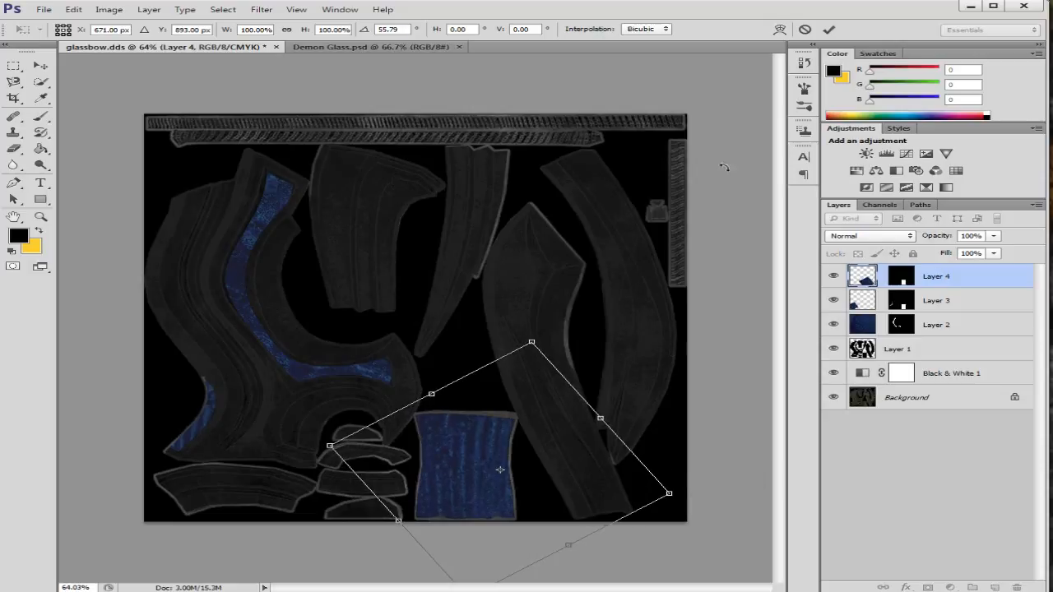
{"action": "left_click", "coordinate": [829, 29]}
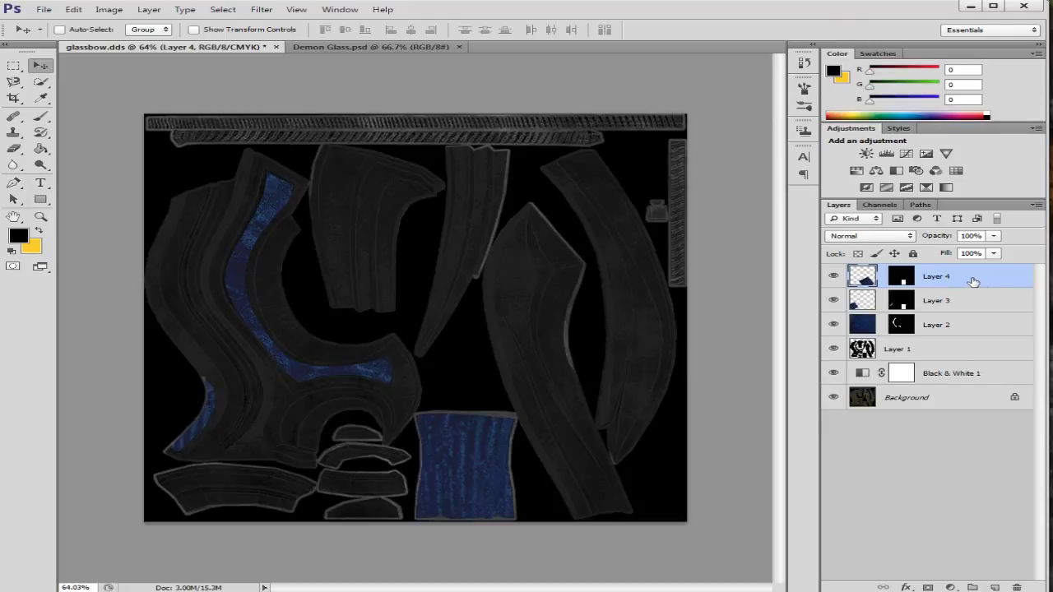
Step: Add a new empty layer above Layer 4 and name it Highlight
{"action": "left_click", "coordinate": [998, 587]}
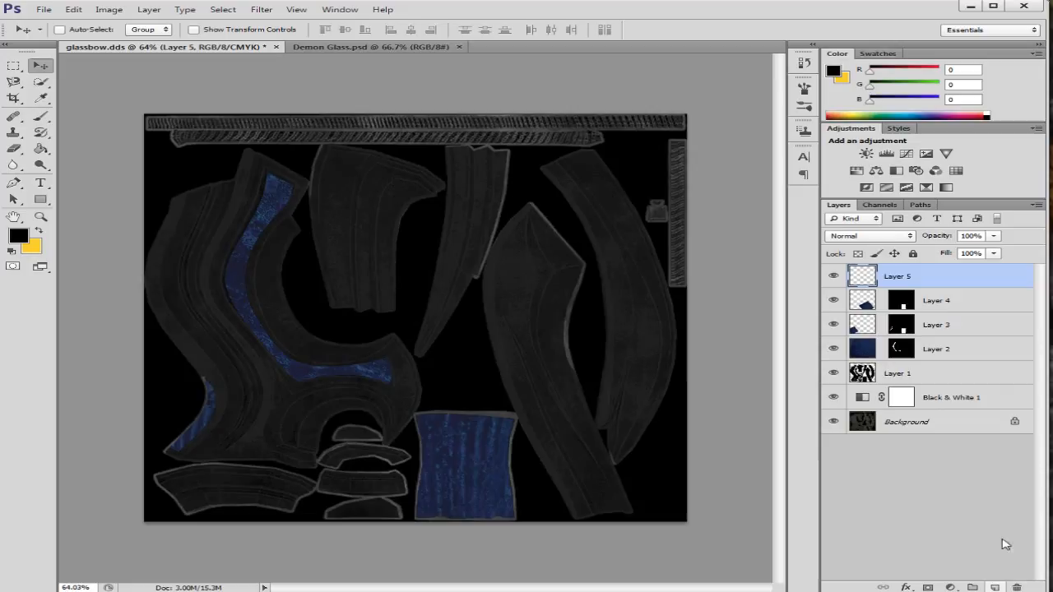
{"action": "left_click", "coordinate": [905, 279]}
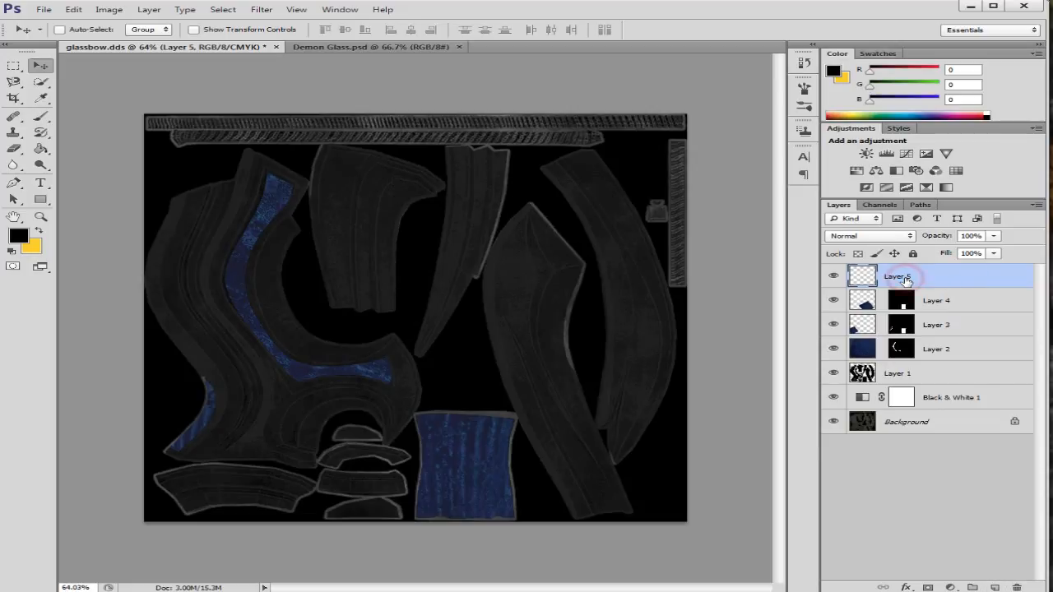
{"action": "left_click", "coordinate": [905, 280]}
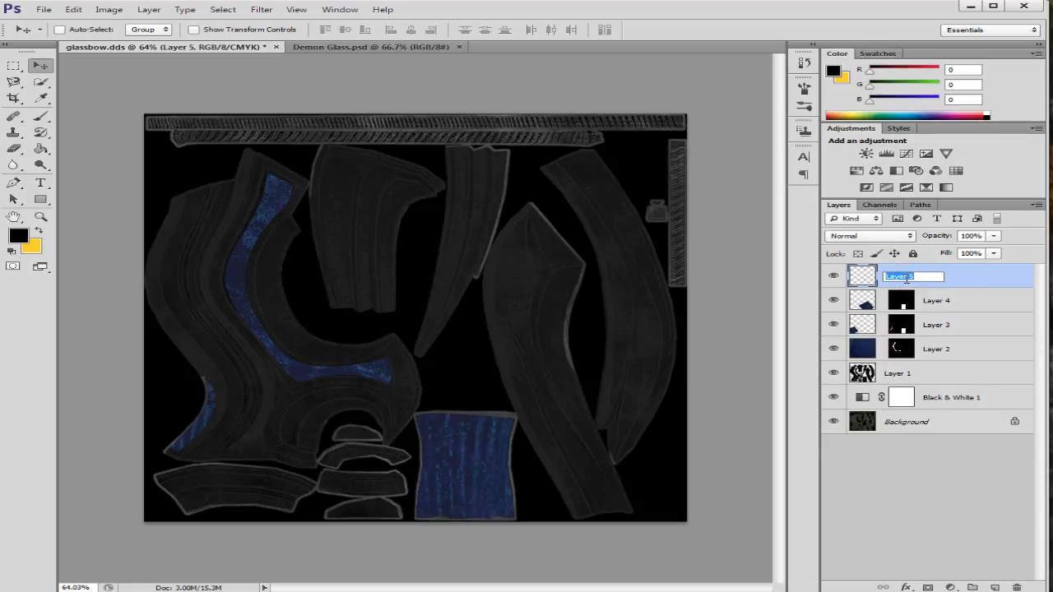
{"action": "type", "text": "Highlight"}
{"action": "left_click", "coordinate": [1006, 283]}
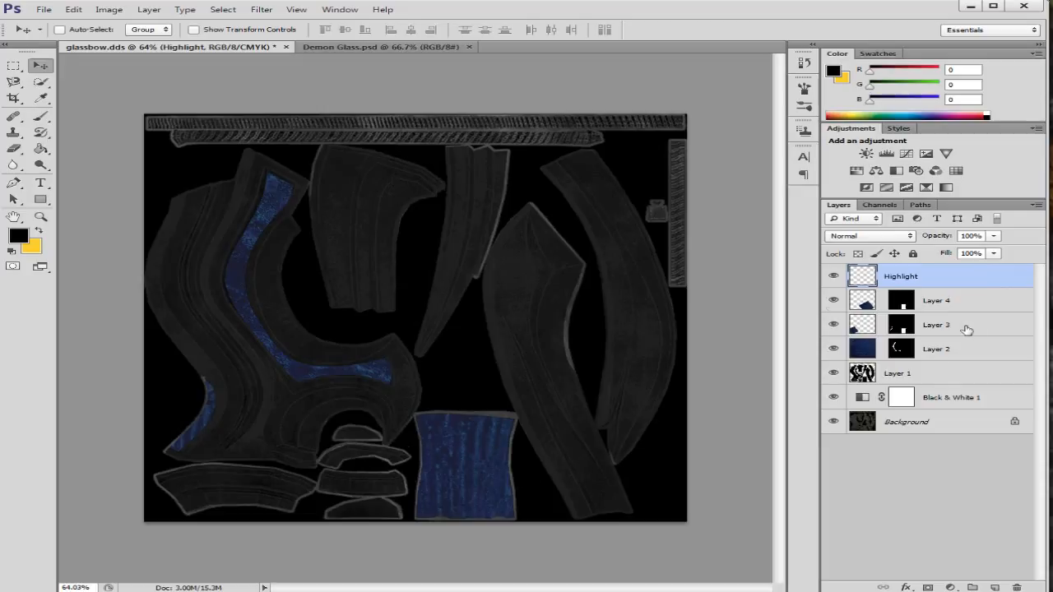
Step: Hide Layers 4, 3 and 2 to expose the original ribs and scales beneath the blue texture
{"action": "left_click", "coordinate": [833, 301]}
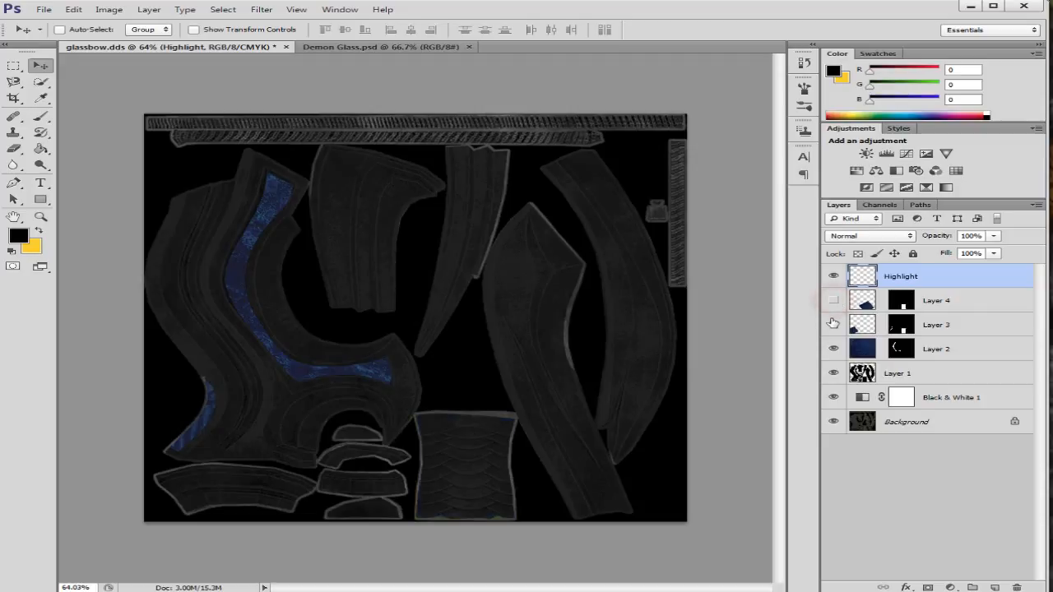
{"action": "left_click", "coordinate": [833, 325]}
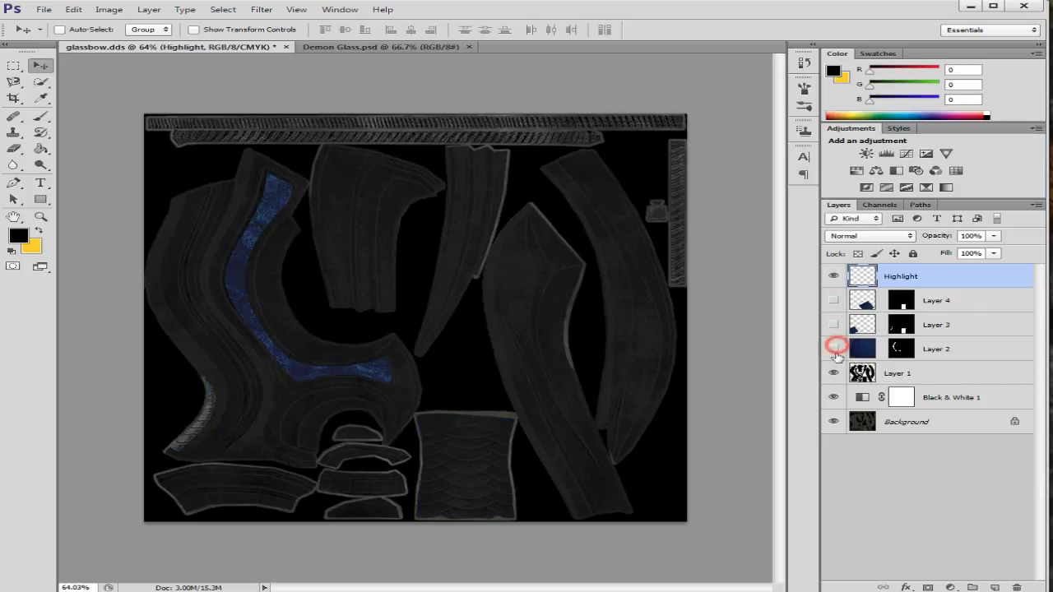
{"action": "left_click", "coordinate": [834, 349]}
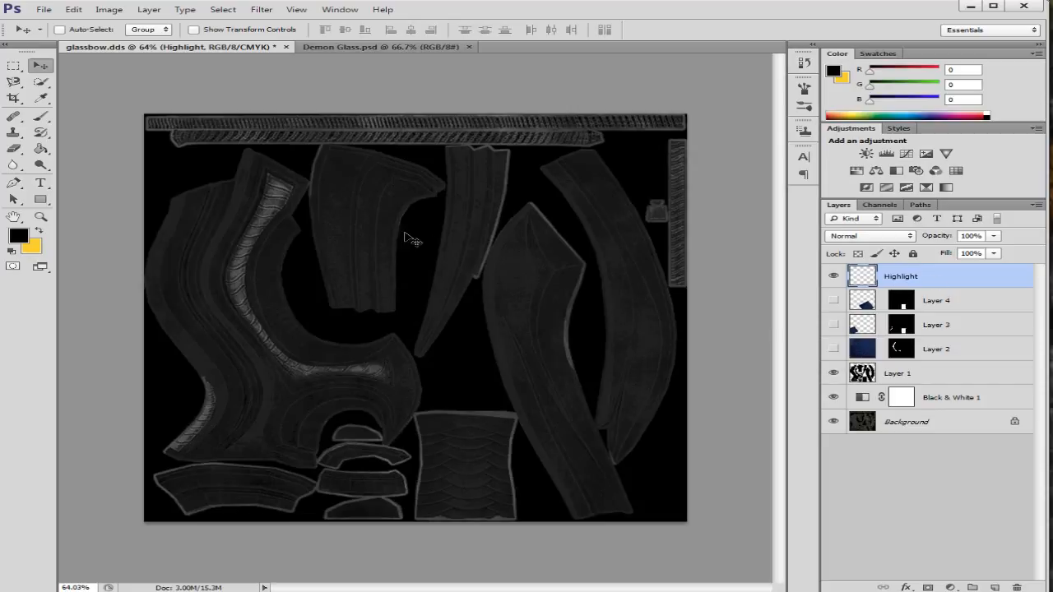
Step: Activate the Brush tool and set the foreground colour to pure blue with RGB 0, 0, 255
{"action": "left_click", "coordinate": [39, 119]}
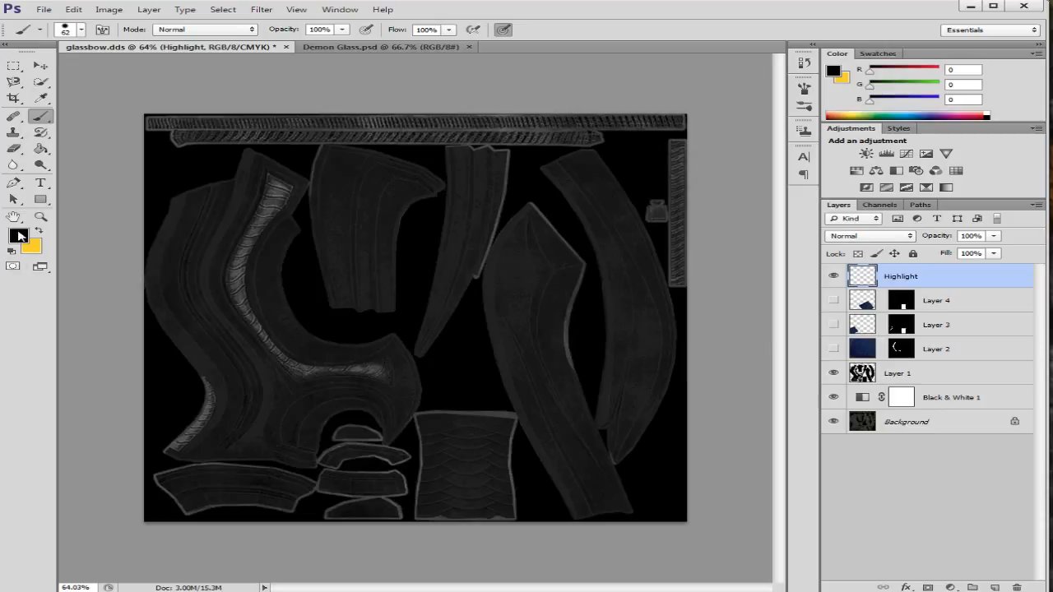
{"action": "left_click", "coordinate": [15, 236]}
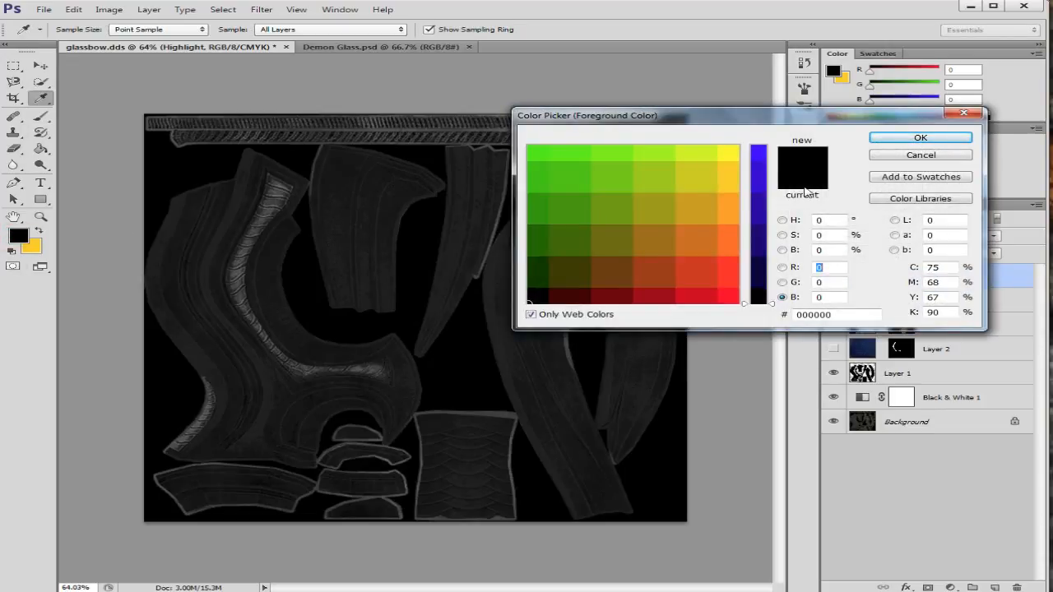
{"action": "left_click", "coordinate": [833, 297]}
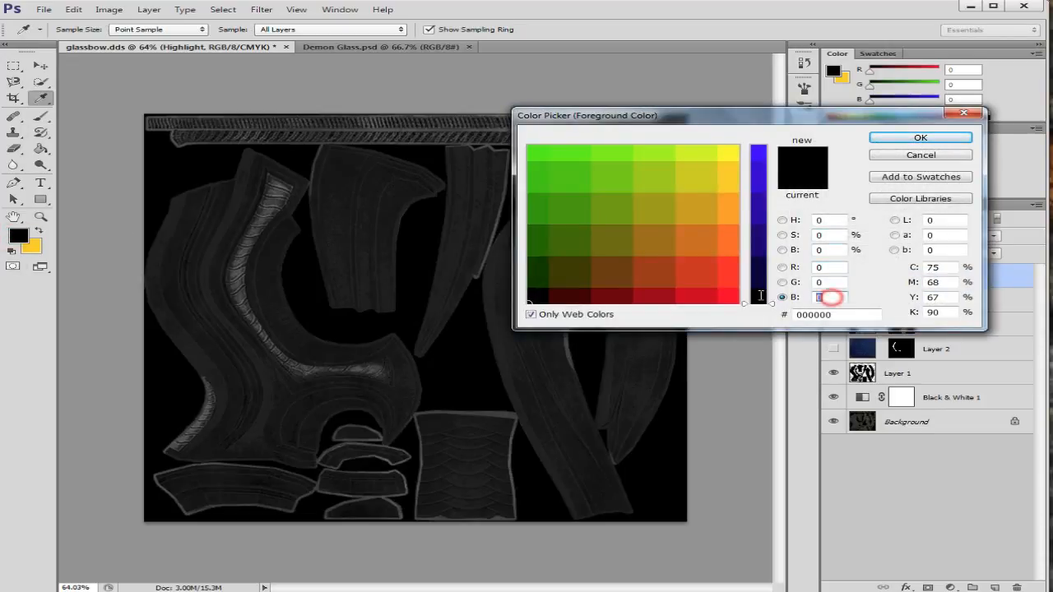
{"action": "type", "text": "255"}
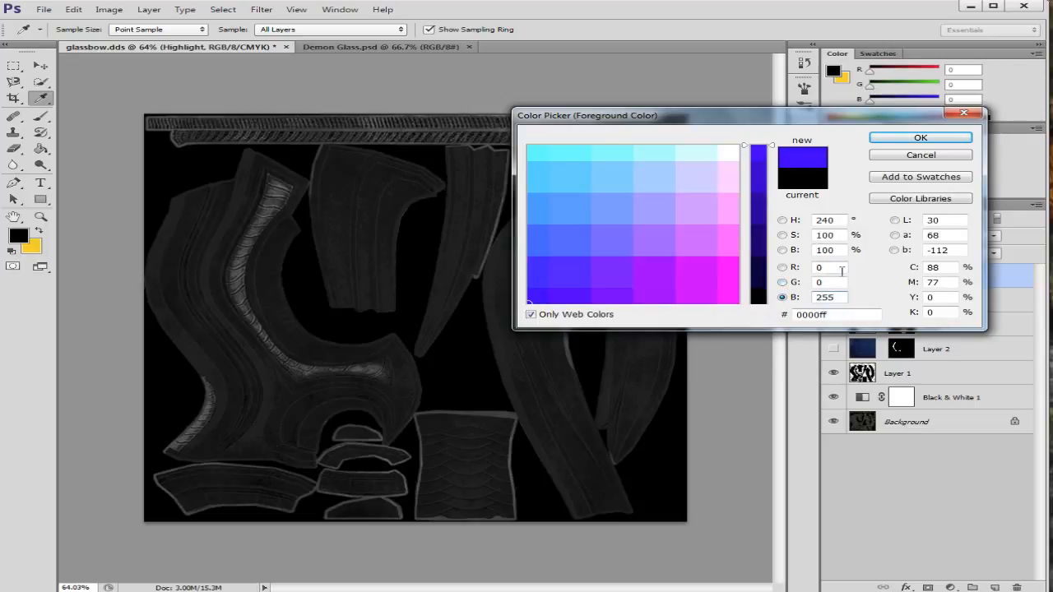
{"action": "left_click", "coordinate": [921, 138]}
{"action": "key", "text": "b"}
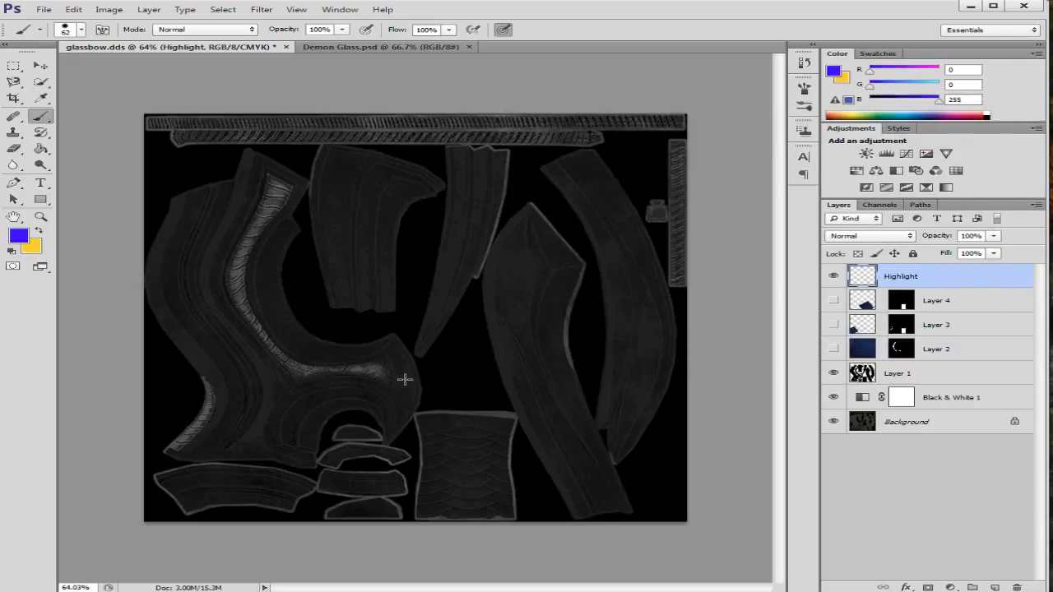
Step: Set the hard round brush's size to 3 px
{"action": "scroll", "coordinate": [324, 390], "scroll_direction": "up", "scroll_amount": 2}
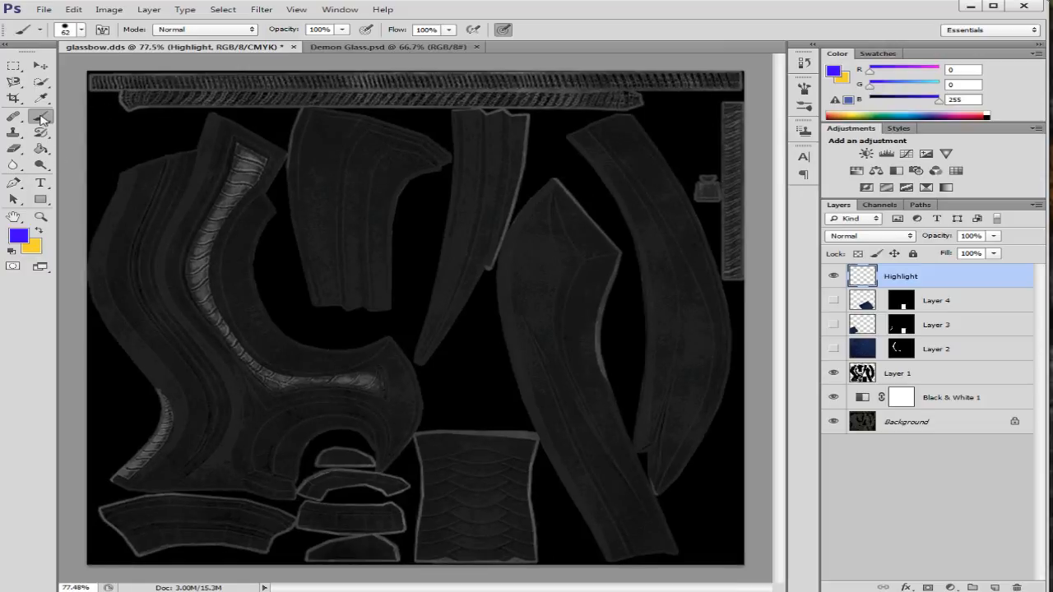
{"action": "left_click", "coordinate": [83, 29]}
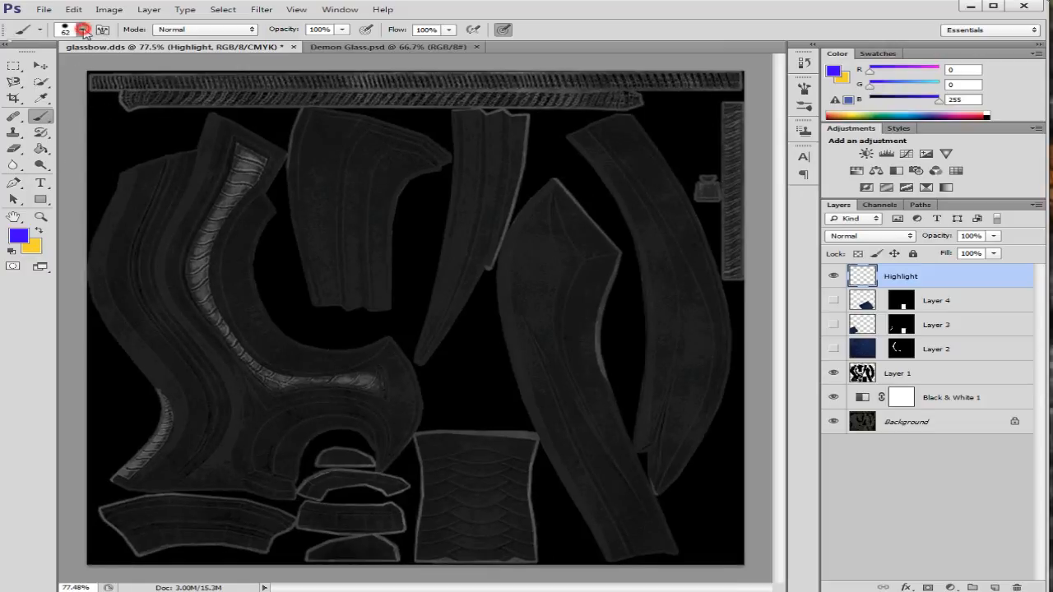
{"action": "left_click_drag", "start_coordinate": [70, 75], "coordinate": [43, 73]}
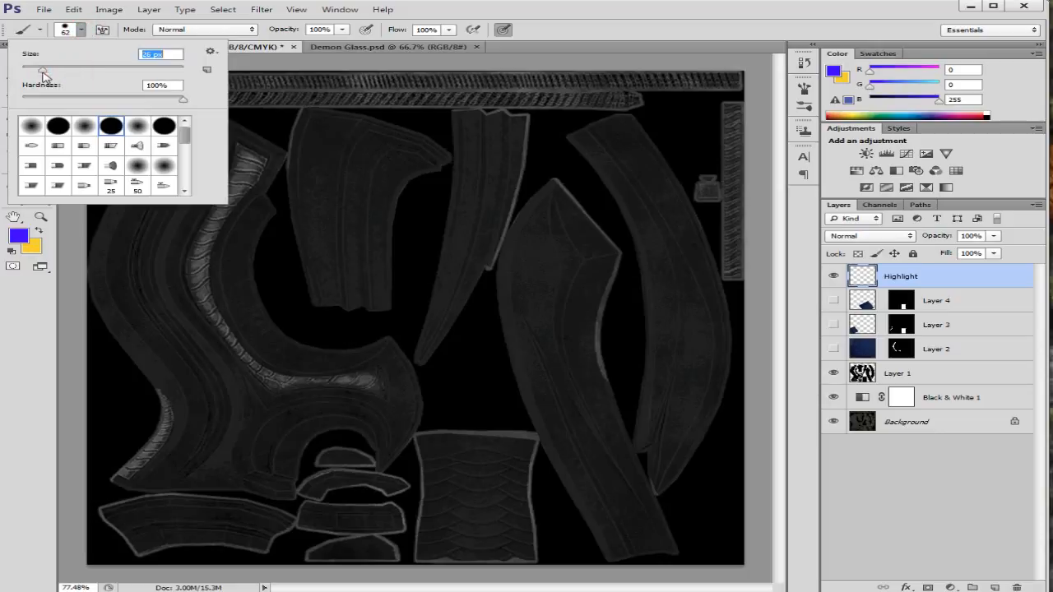
{"action": "left_click_drag", "start_coordinate": [155, 56], "coordinate": [132, 57]}
{"action": "type", "text": "3"}
{"action": "key", "text": "Return"}
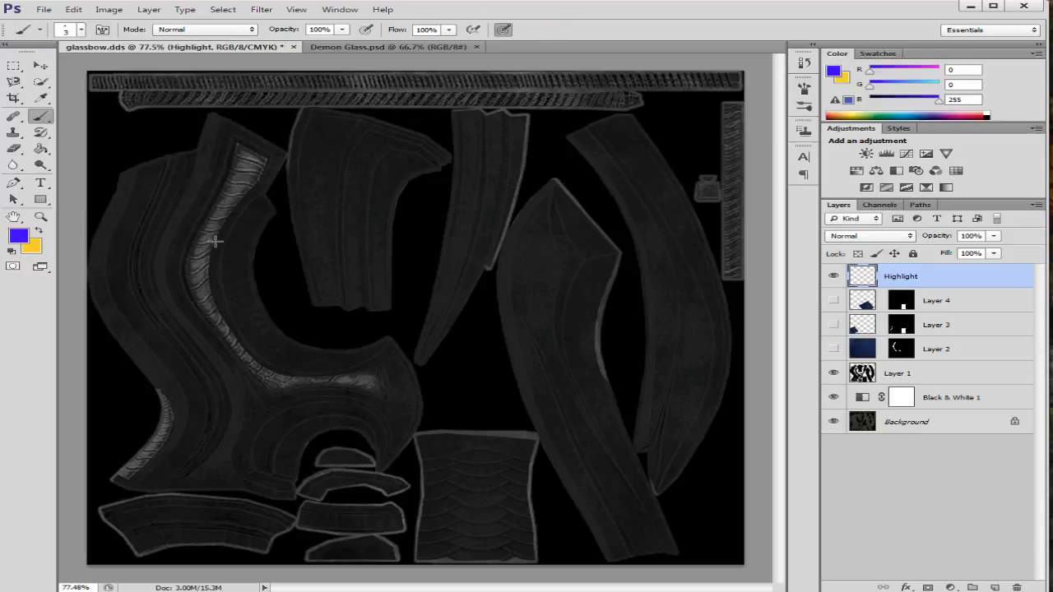
Step: Try tracing a blue rib line across the upper end of the large curved inlay, and undo the last stroke
{"action": "scroll", "coordinate": [212, 231], "scroll_direction": "up", "scroll_amount": 3}
{"action": "scroll", "coordinate": [276, 140], "scroll_direction": "up", "scroll_amount": 2}
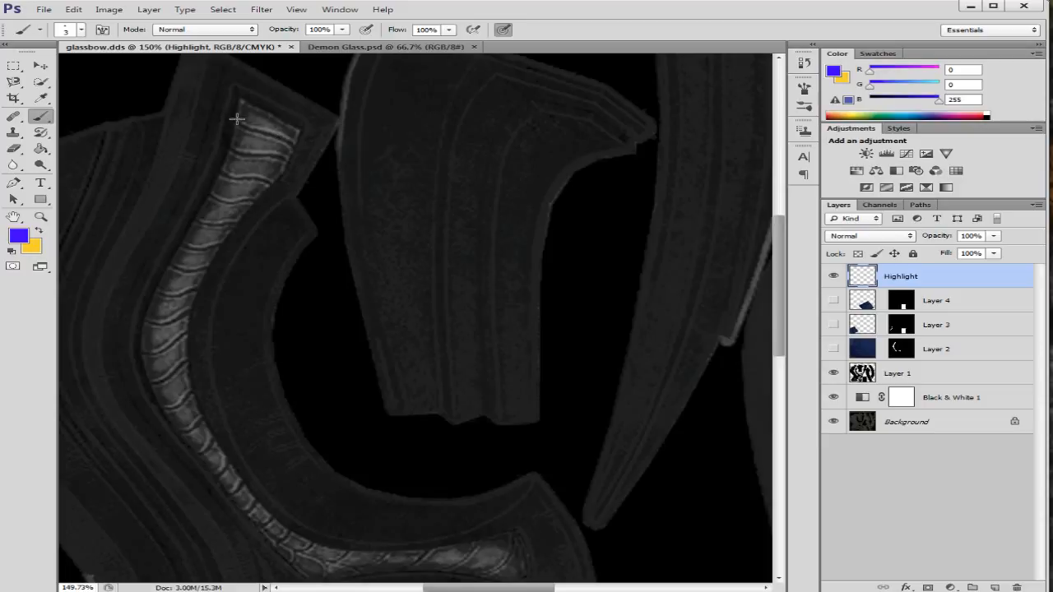
{"action": "left_click", "coordinate": [238, 123]}
{"action": "left_click_drag", "start_coordinate": [262, 130], "coordinate": [298, 146]}
{"action": "left_click", "coordinate": [74, 11]}
{"action": "left_click", "coordinate": [102, 21]}
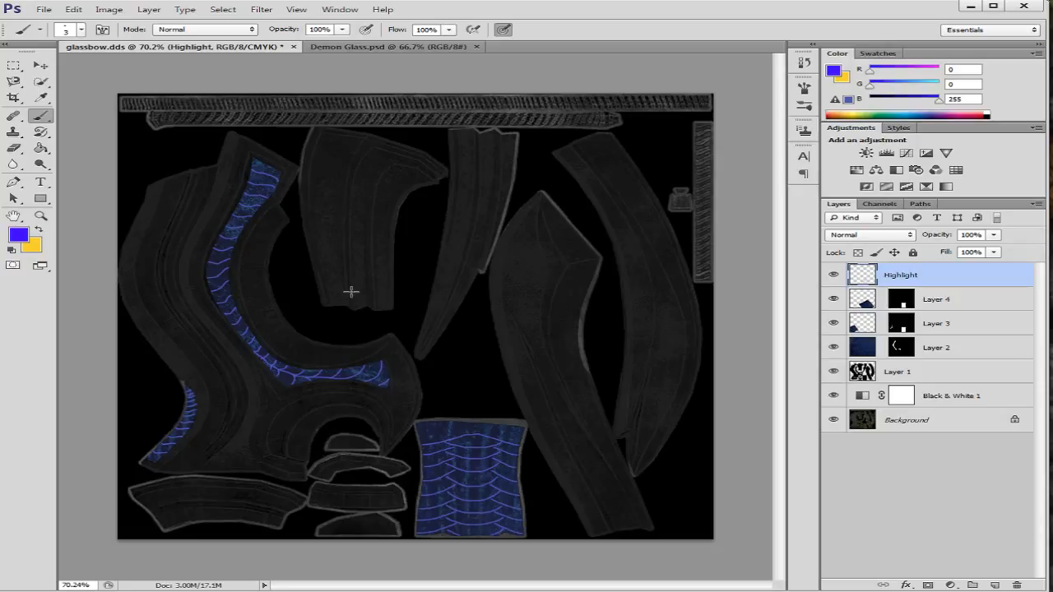
Step: Add an Outer Glow effect with its default settings to the Highlight layer
{"action": "double_click", "coordinate": [969, 278]}
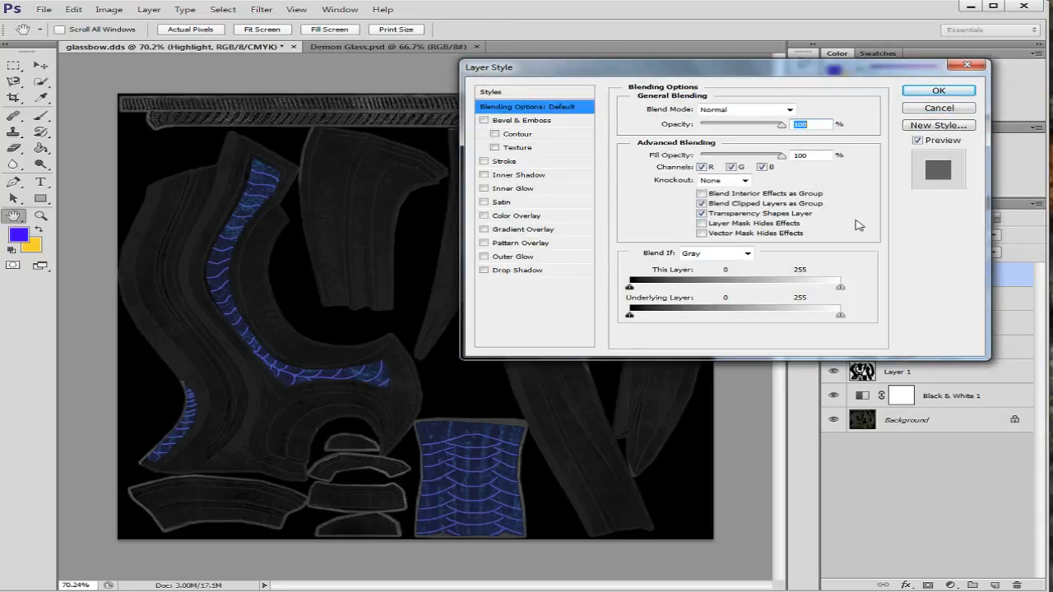
{"action": "left_click", "coordinate": [484, 257]}
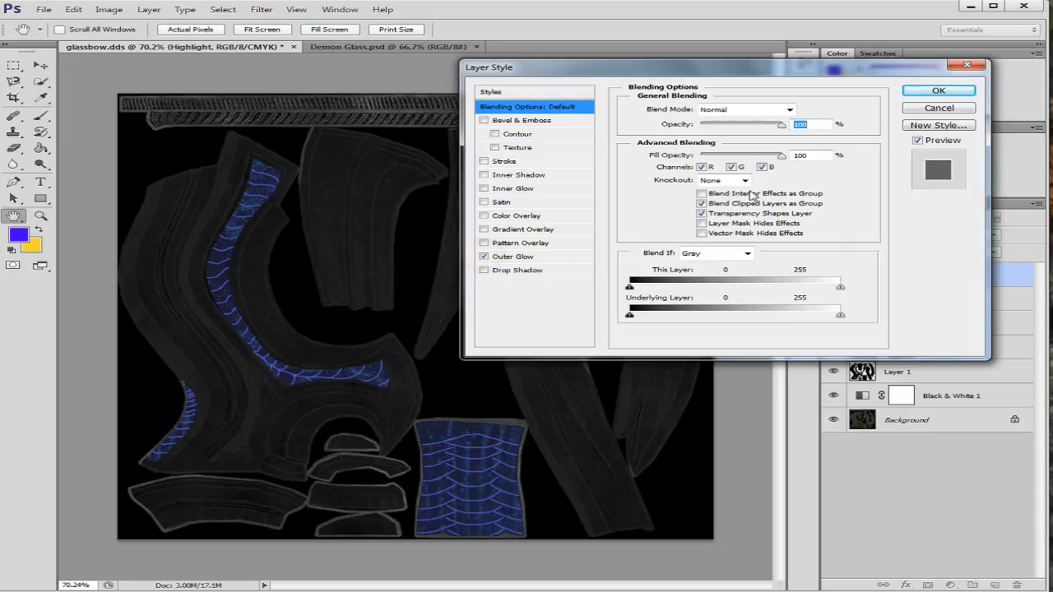
{"action": "left_click", "coordinate": [939, 91]}
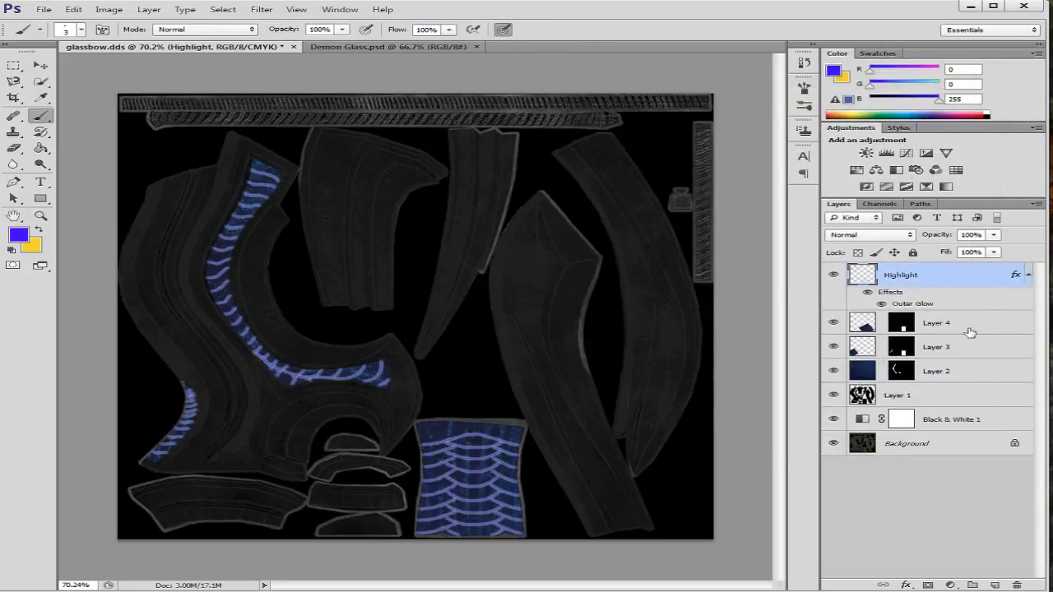
Step: Change the colour of the Highlight layer's outer glow to light blue 0099ff
{"action": "double_click", "coordinate": [983, 304]}
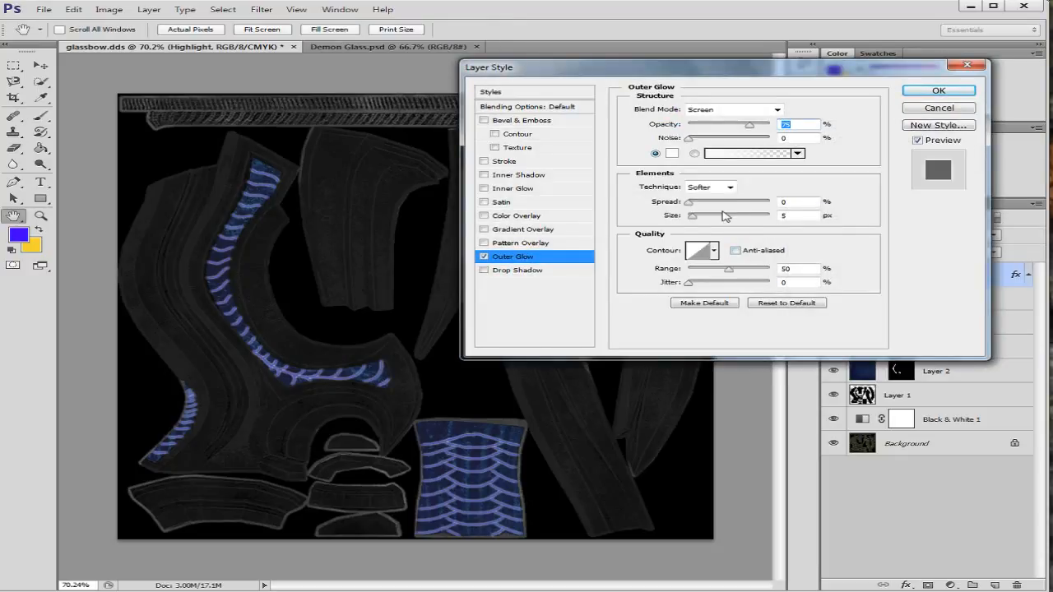
{"action": "left_click", "coordinate": [668, 153]}
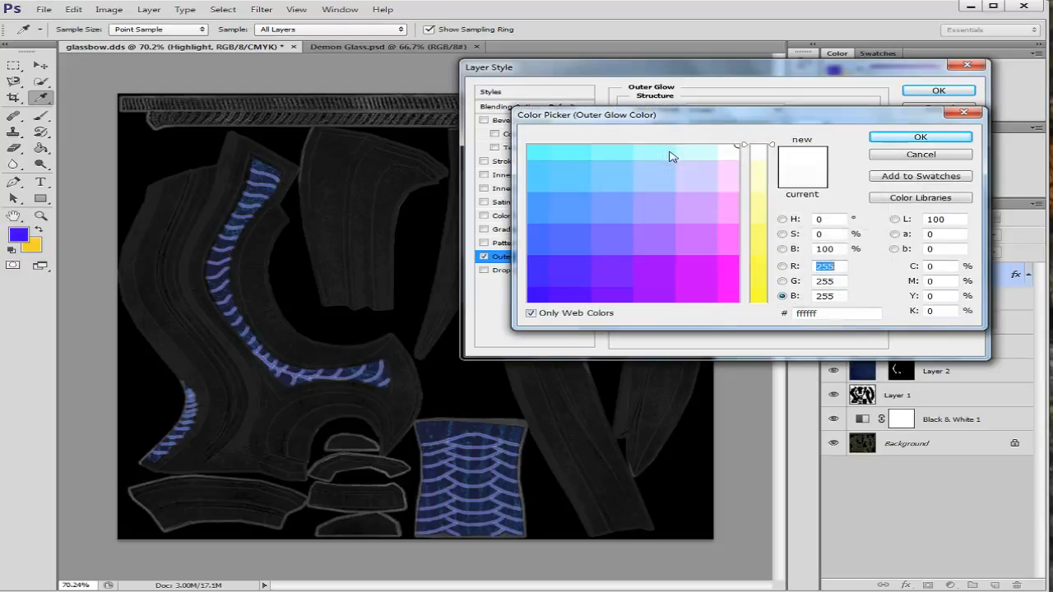
{"action": "left_click", "coordinate": [532, 220]}
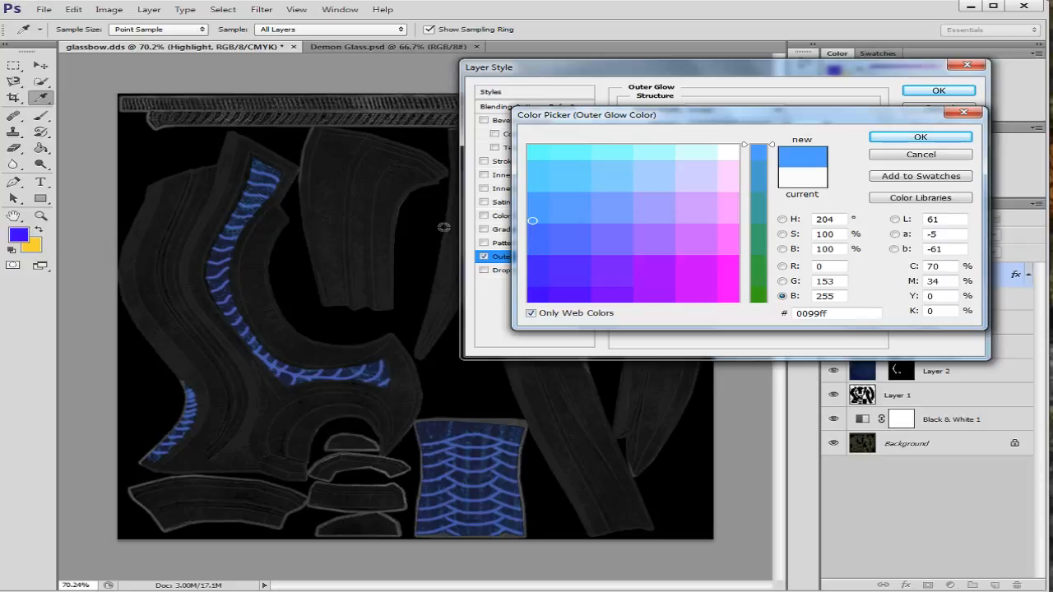
{"action": "left_click", "coordinate": [954, 141]}
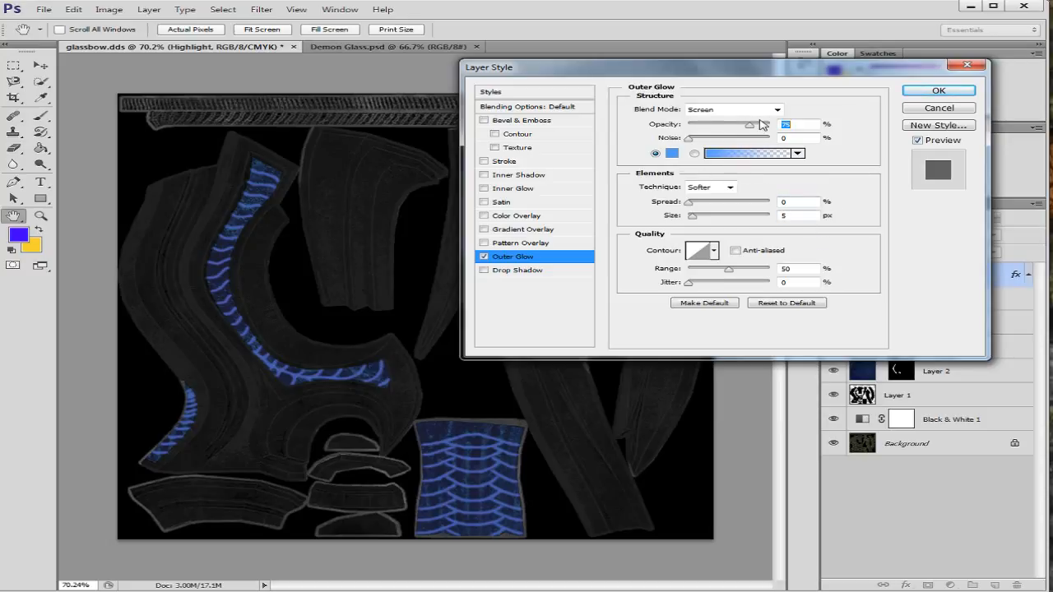
Step: Set the outer glow's blend mode to Normal, its opacity to 100% and its size to 3 px
{"action": "left_click", "coordinate": [778, 111]}
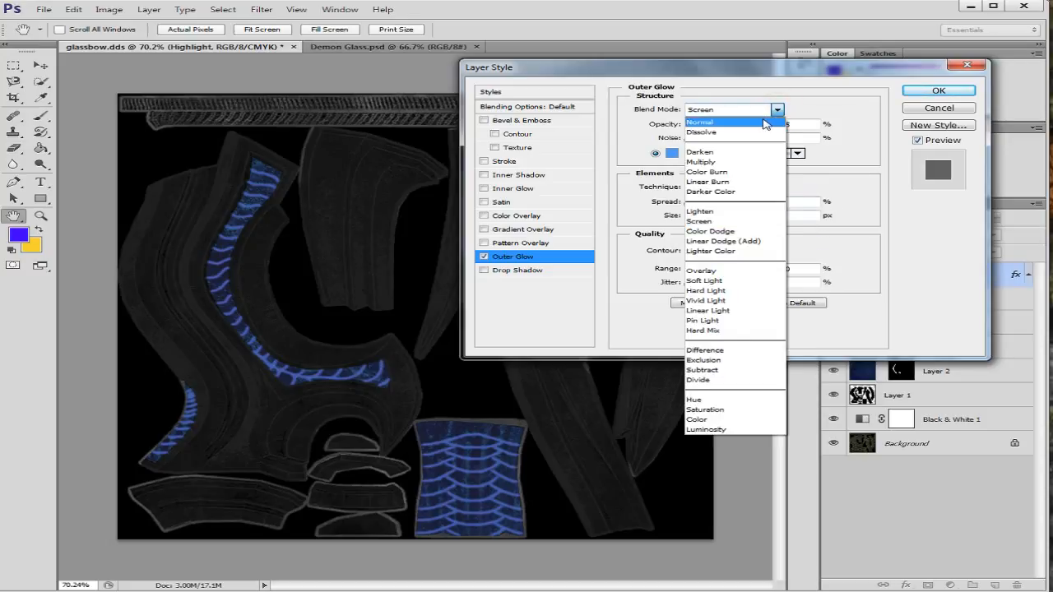
{"action": "left_click", "coordinate": [767, 122]}
{"action": "left_click_drag", "start_coordinate": [750, 124], "coordinate": [771, 125]}
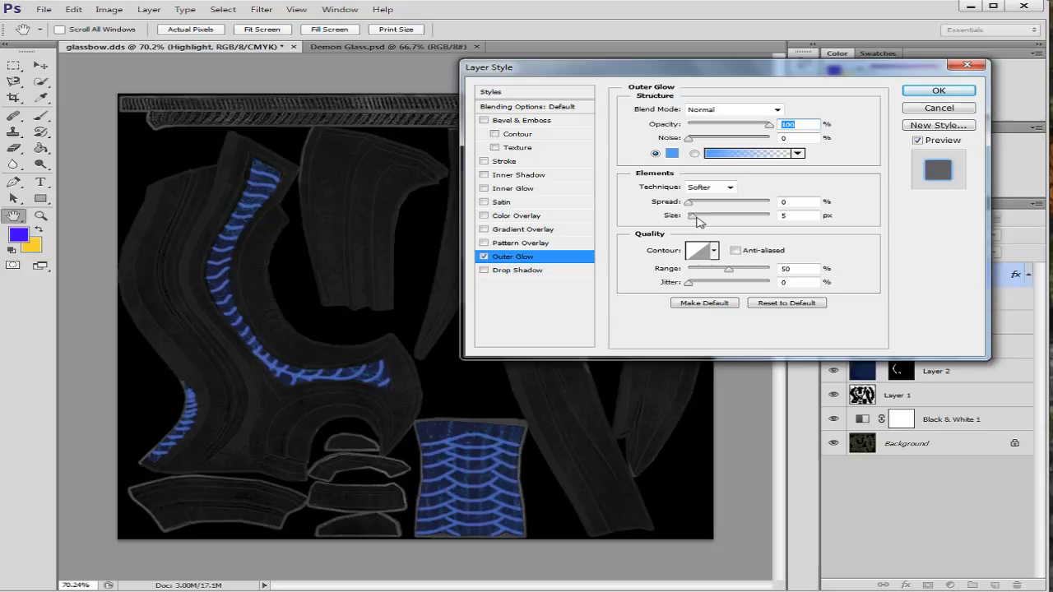
{"action": "left_click", "coordinate": [783, 214]}
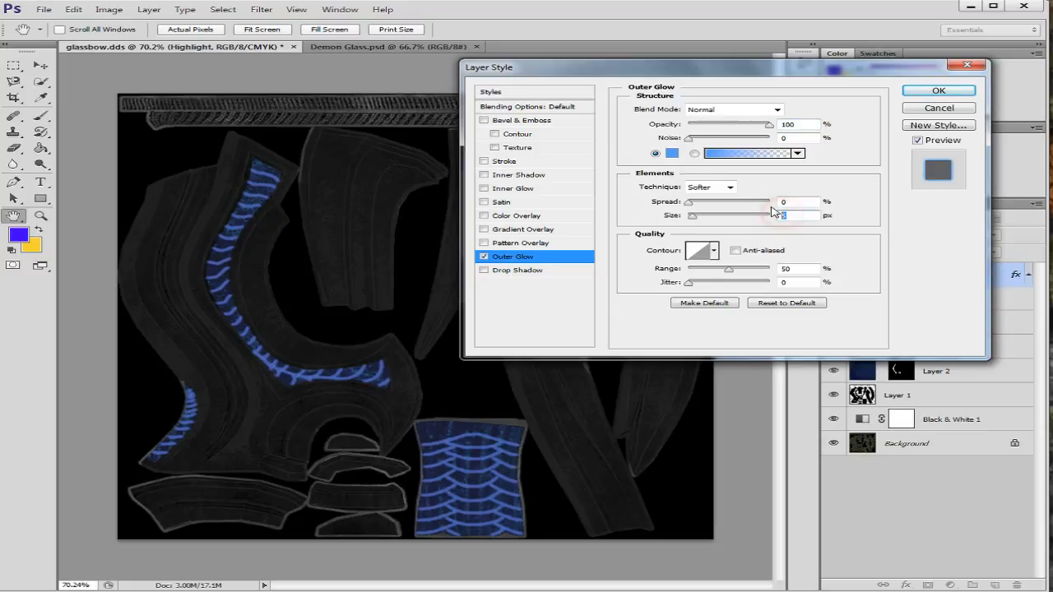
{"action": "type", "text": "3"}
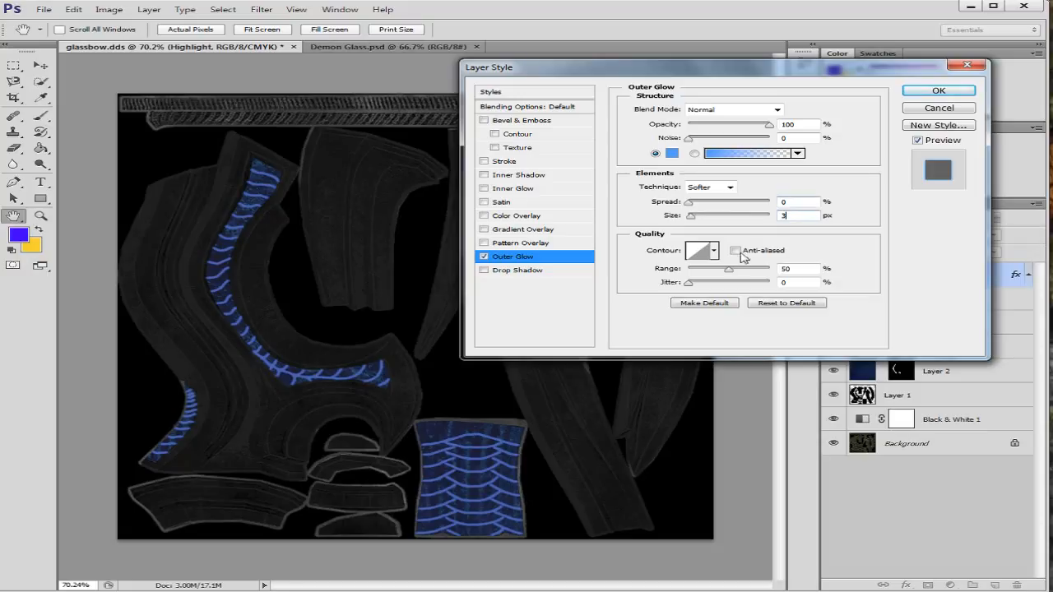
Step: Give the outer glow the cone-shaped contour with a 35% range, and apply the layer style
{"action": "left_click", "coordinate": [714, 250]}
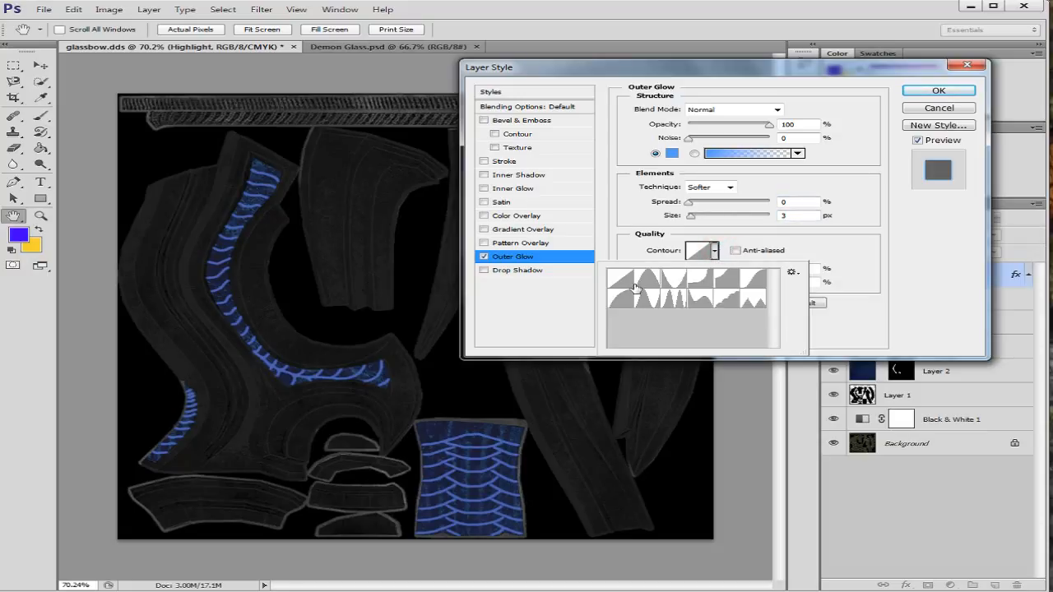
{"action": "left_click", "coordinate": [645, 288]}
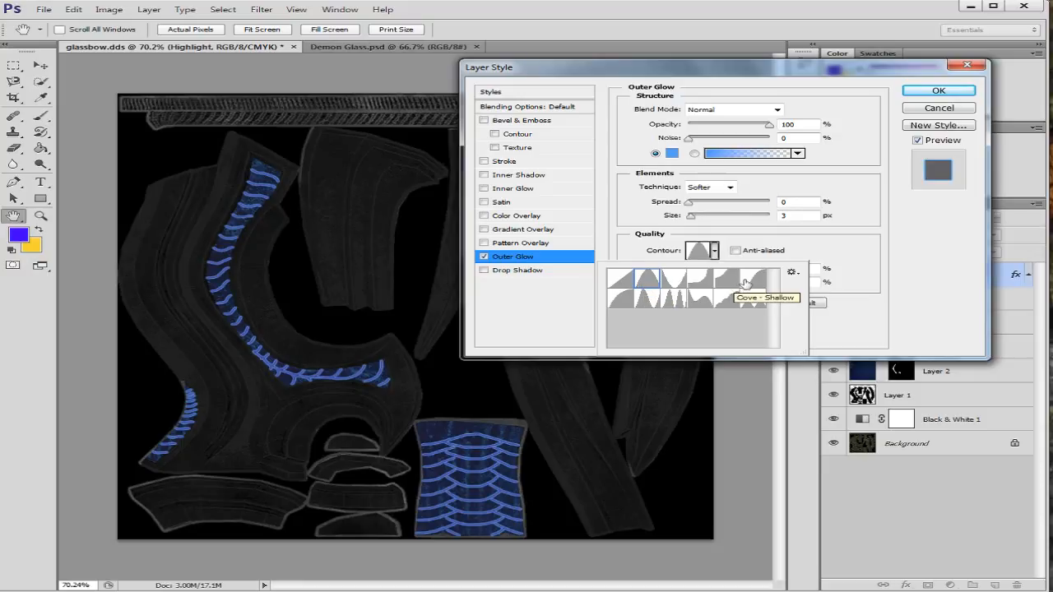
{"action": "left_click", "coordinate": [870, 250]}
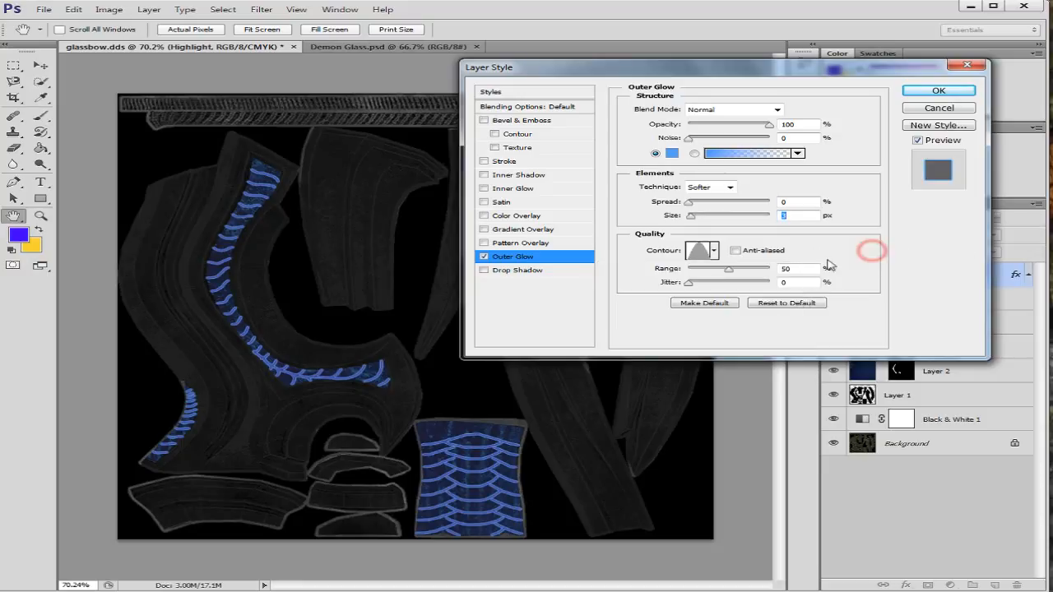
{"action": "mouse_move", "coordinate": [730, 273]}
{"action": "left_mouse_down"}
{"action": "mouse_move", "coordinate": [764, 274]}
{"action": "mouse_move", "coordinate": [718, 277]}
{"action": "left_mouse_up"}
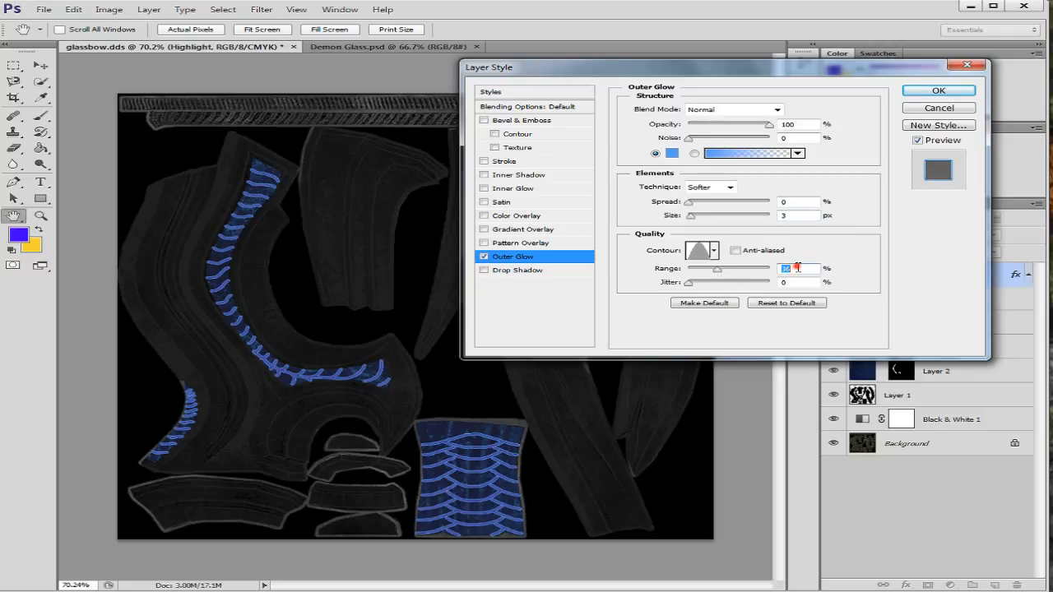
{"action": "type", "text": "35"}
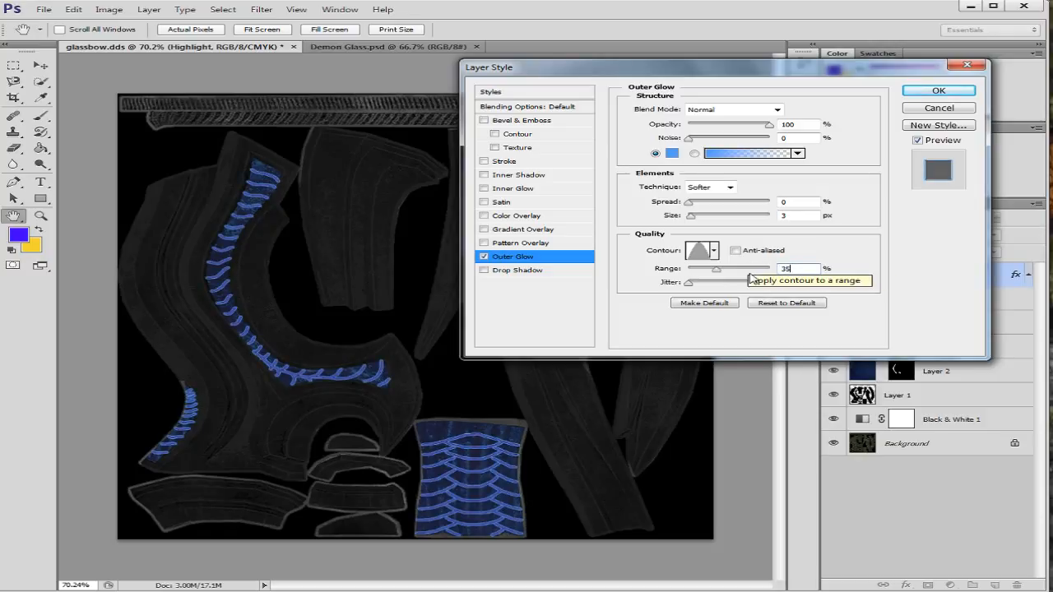
{"action": "left_click", "coordinate": [938, 91]}
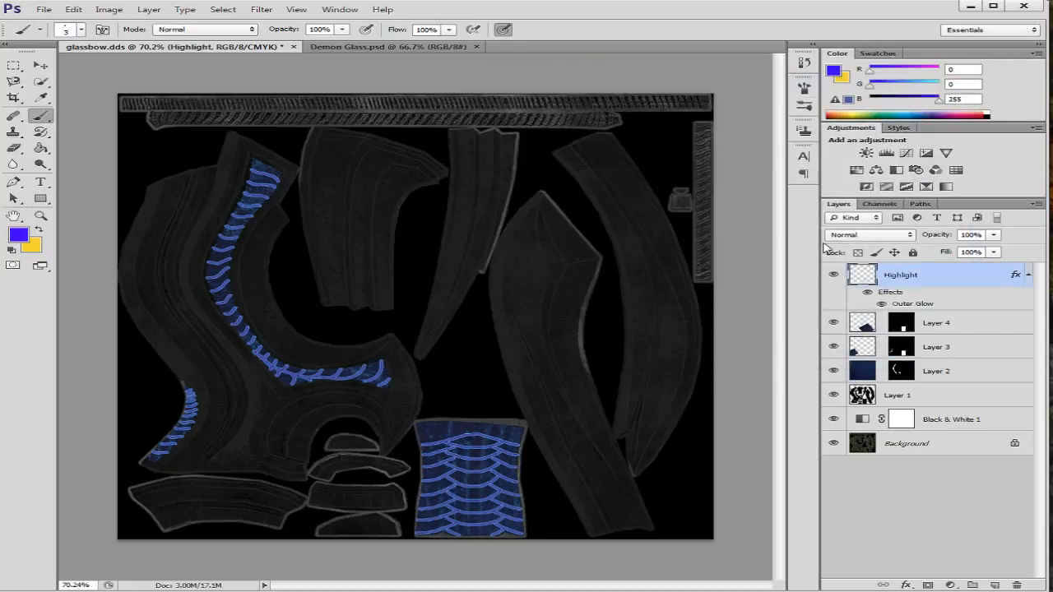
Step: Merge Layer 4, Layer 3 and Layer 2 into a single layer
{"action": "left_click", "coordinate": [978, 327]}
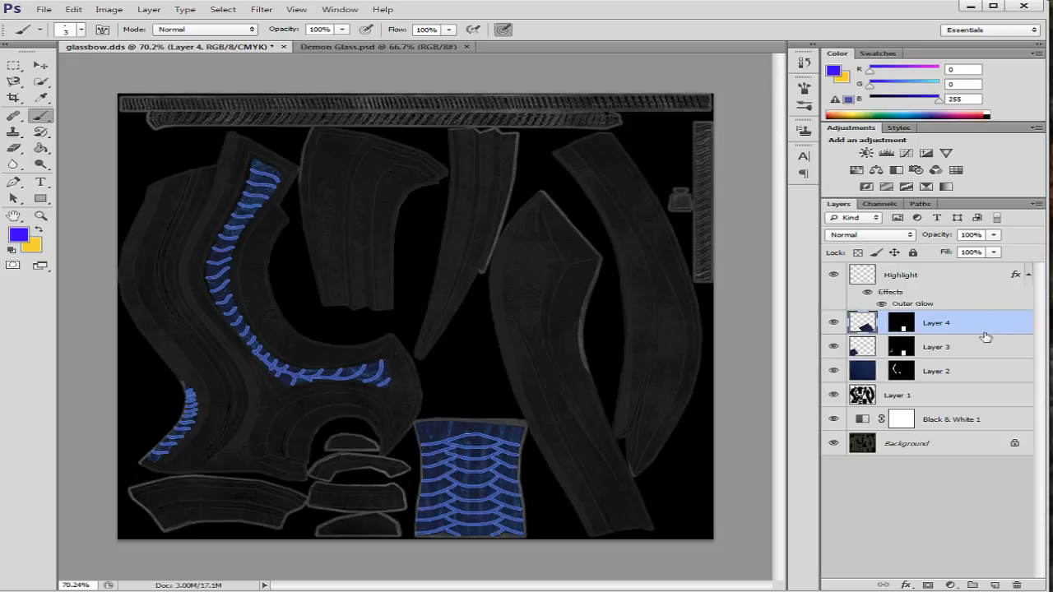
{"action": "left_click", "coordinate": [985, 348], "text": "shift"}
{"action": "left_click", "coordinate": [987, 379], "text": "shift"}
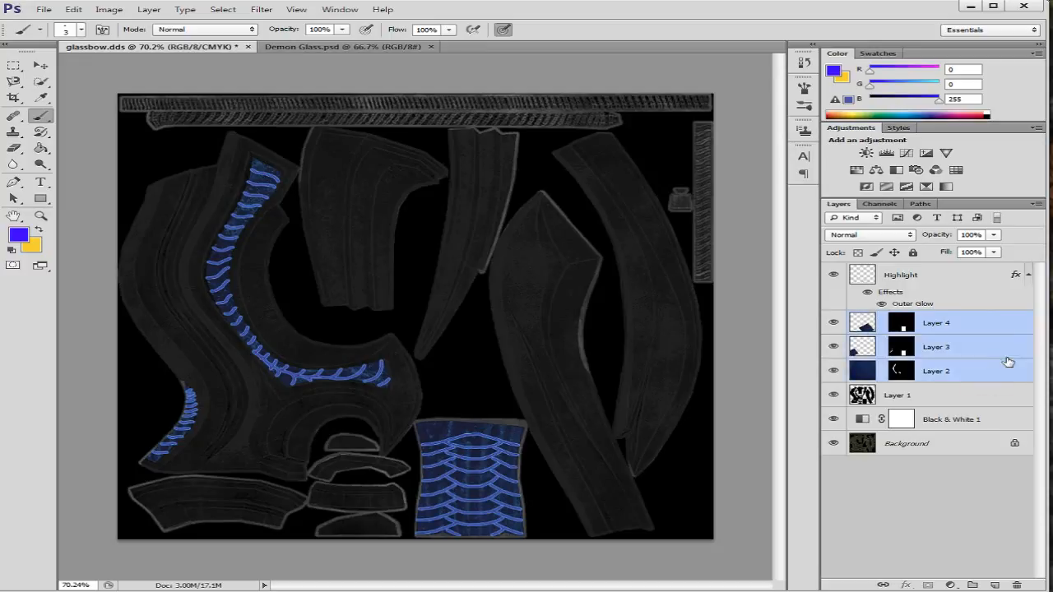
{"action": "right_click", "coordinate": [1003, 352]}
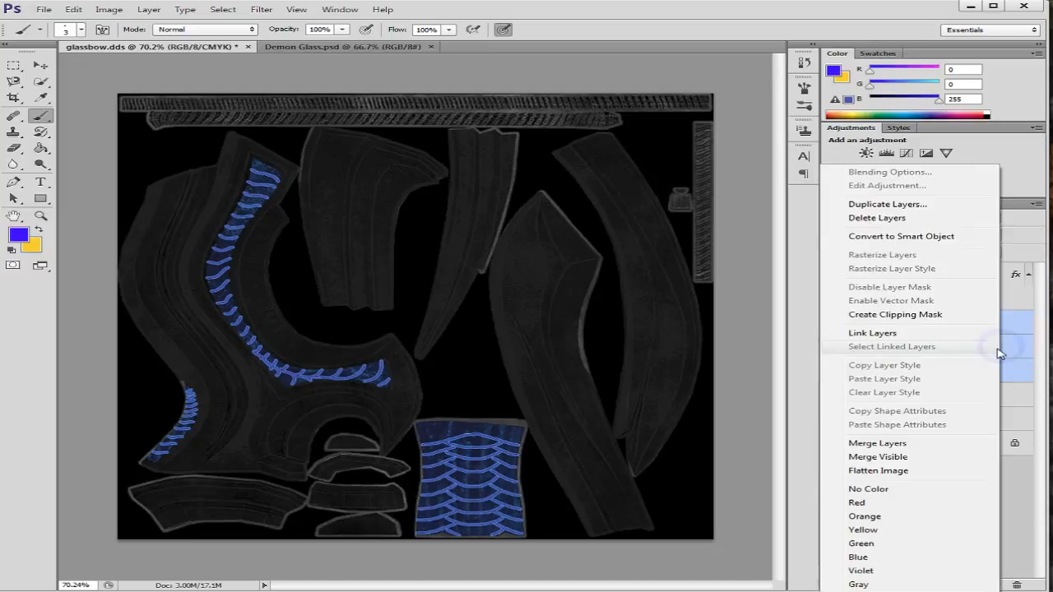
{"action": "left_click", "coordinate": [887, 442]}
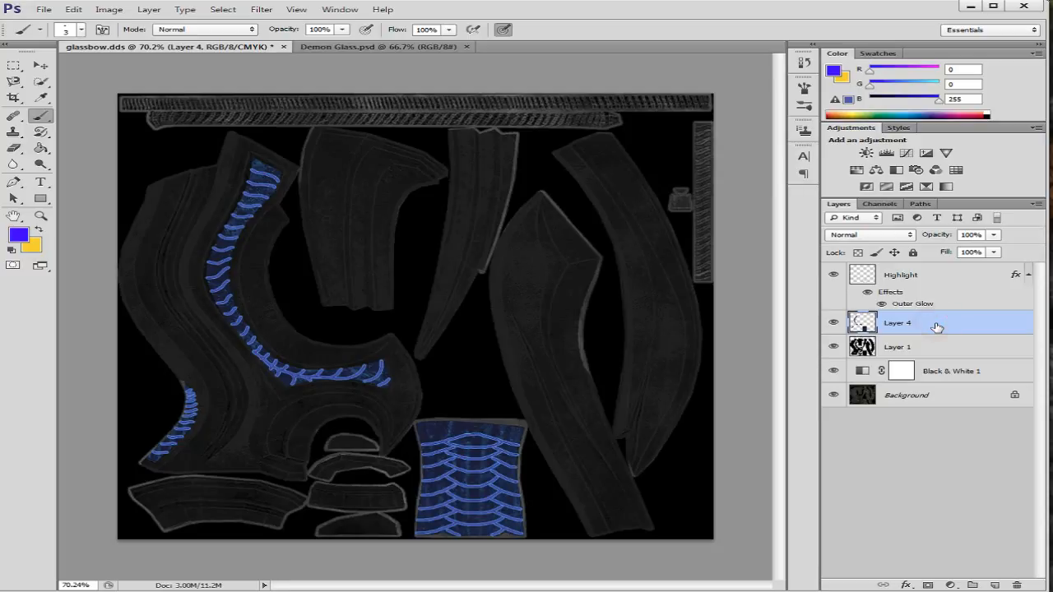
Step: Add a Bevel & Emboss effect with its default settings to the merged inlay layer
{"action": "double_click", "coordinate": [936, 327]}
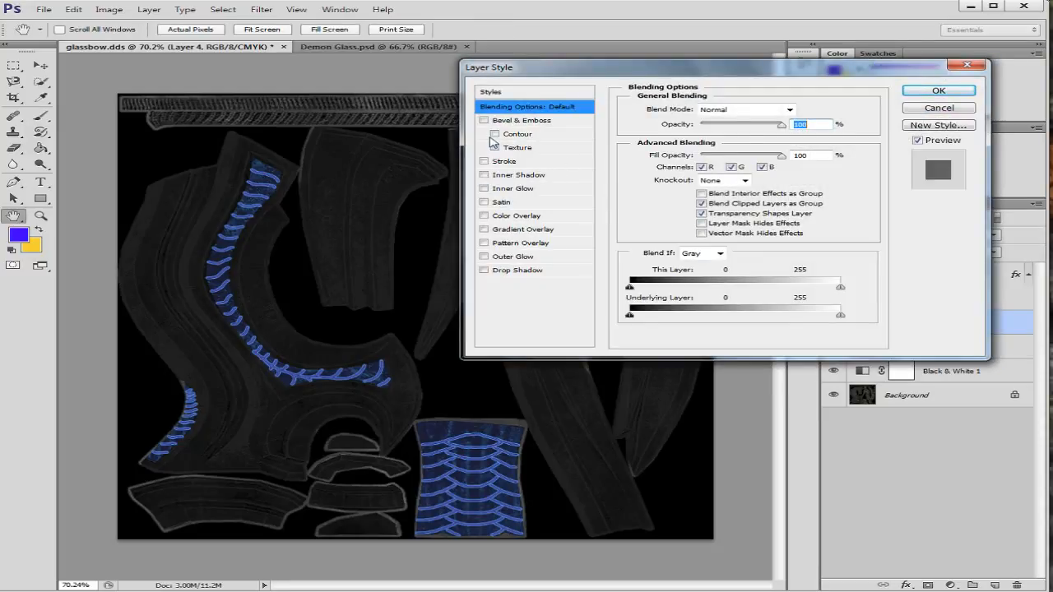
{"action": "left_click", "coordinate": [484, 120]}
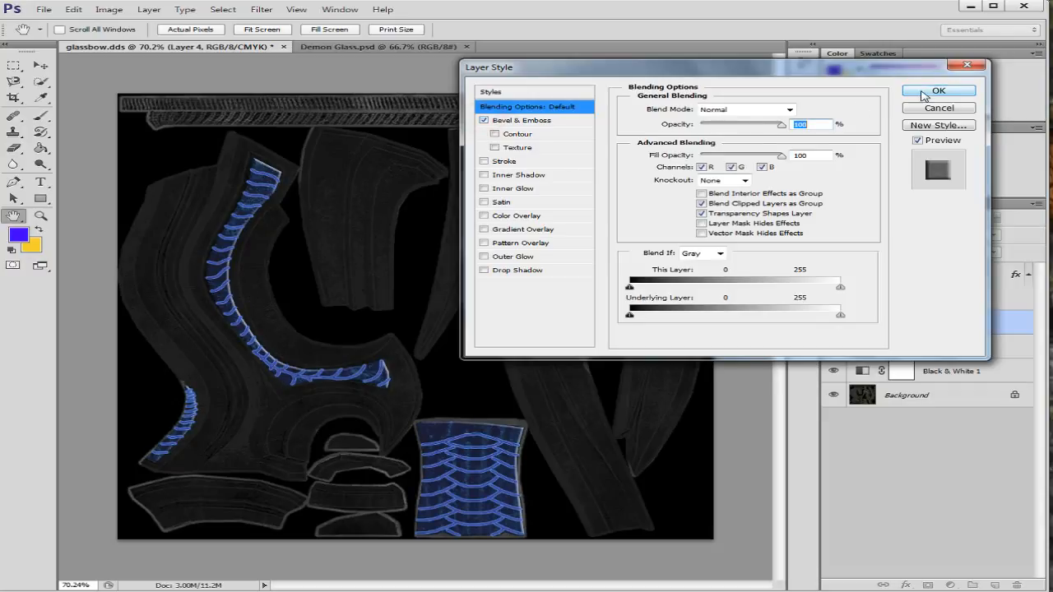
{"action": "left_click", "coordinate": [937, 91]}
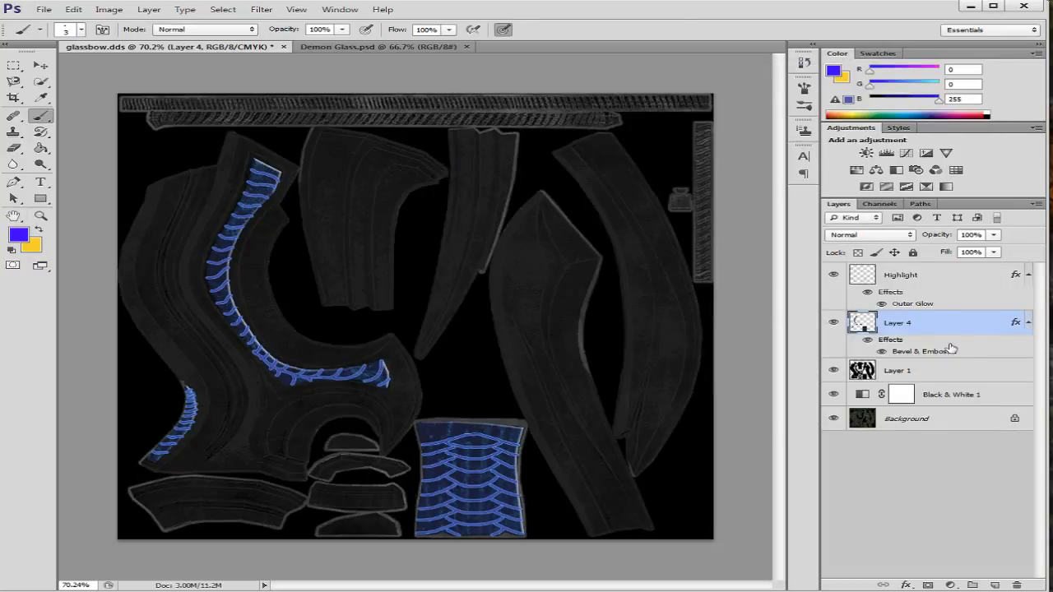
Step: Set the inlay layer's bevel to the Chisel Hard technique, Down direction and a 37° lighting angle
{"action": "left_click", "coordinate": [974, 357]}
{"action": "double_click", "coordinate": [973, 356]}
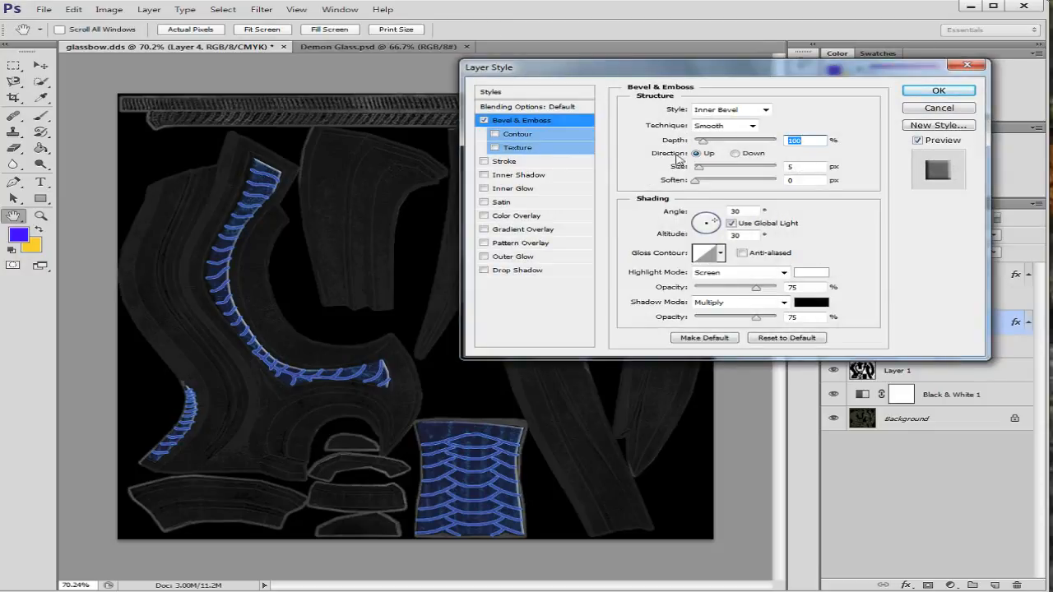
{"action": "left_click", "coordinate": [753, 126]}
{"action": "left_click", "coordinate": [732, 149]}
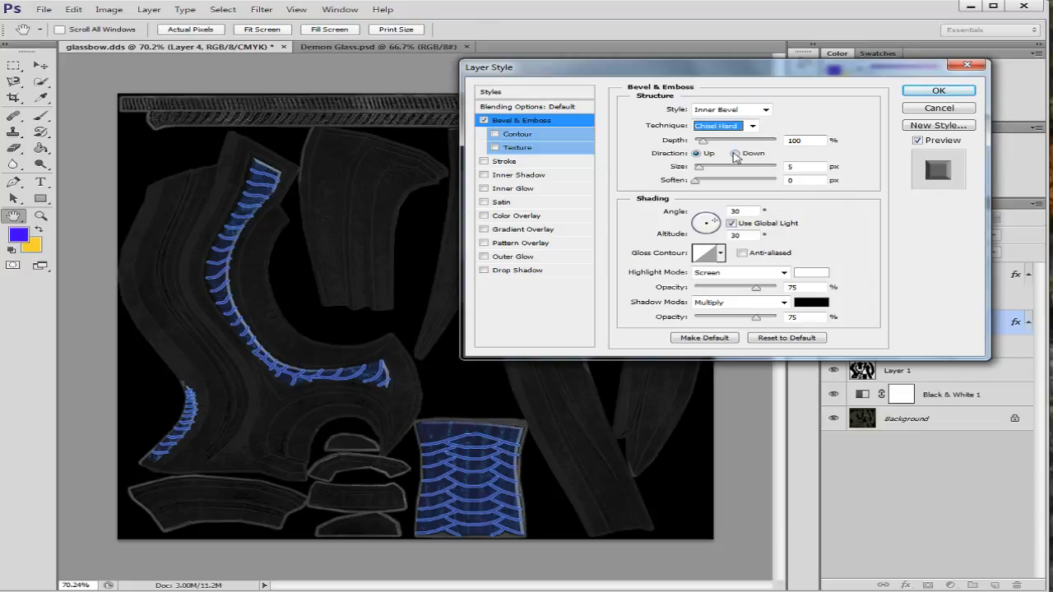
{"action": "left_click", "coordinate": [734, 153]}
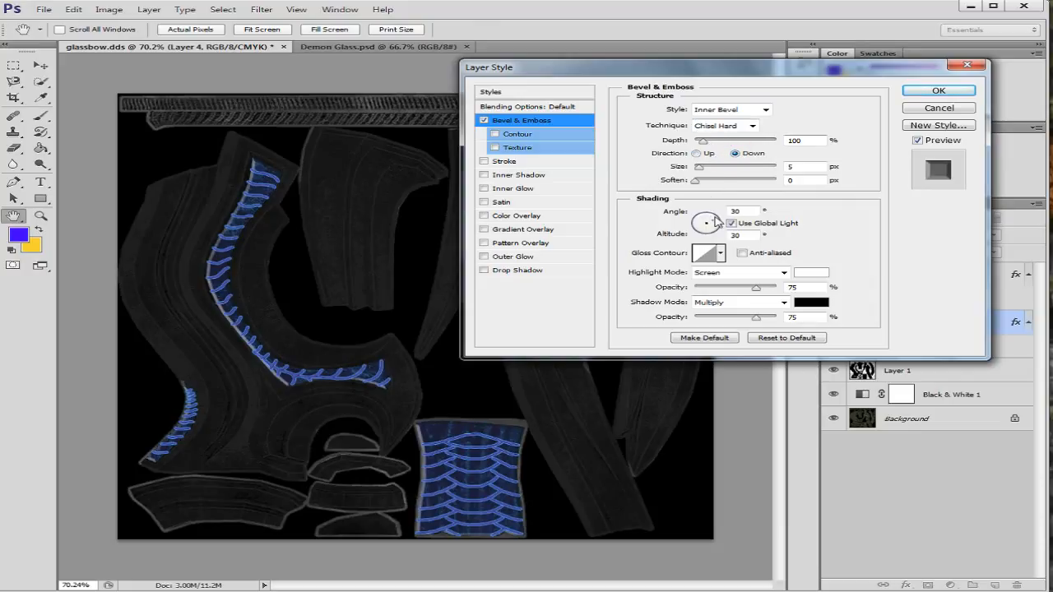
{"action": "double_click", "coordinate": [745, 209]}
{"action": "type", "text": "37"}
Step: Set the bevel's highlight and shadow modes to Normal and raise both opacities to 100%
{"action": "left_click", "coordinate": [784, 273]}
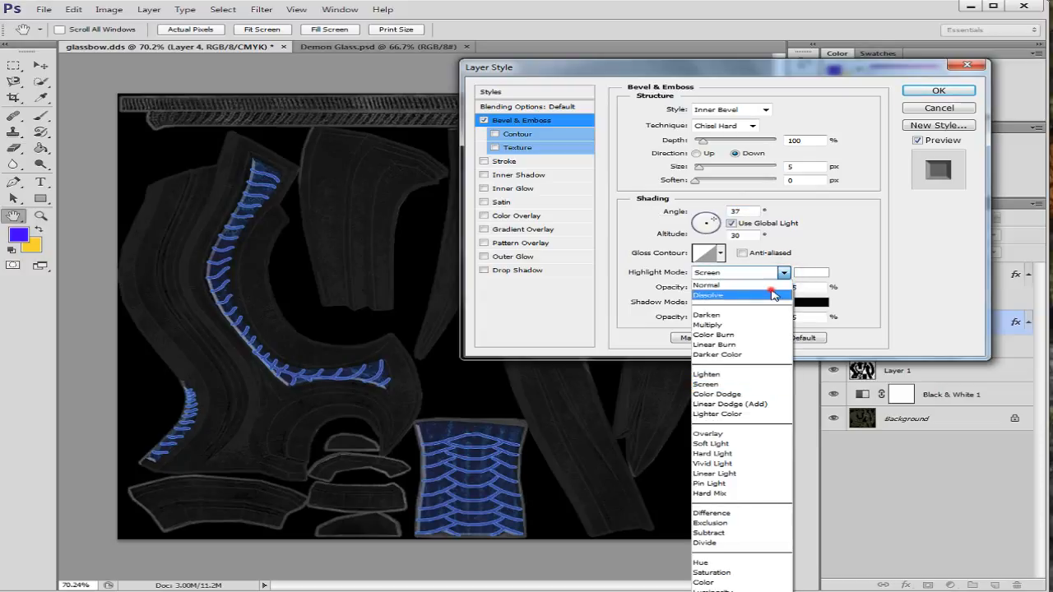
{"action": "left_click", "coordinate": [709, 294]}
{"action": "left_click", "coordinate": [784, 273]}
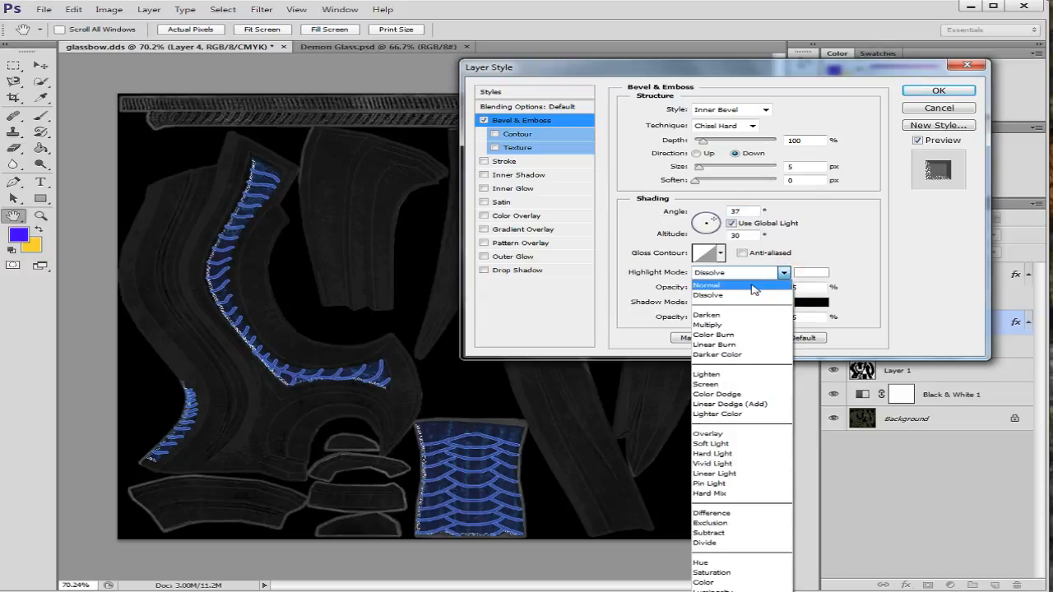
{"action": "left_click", "coordinate": [749, 286]}
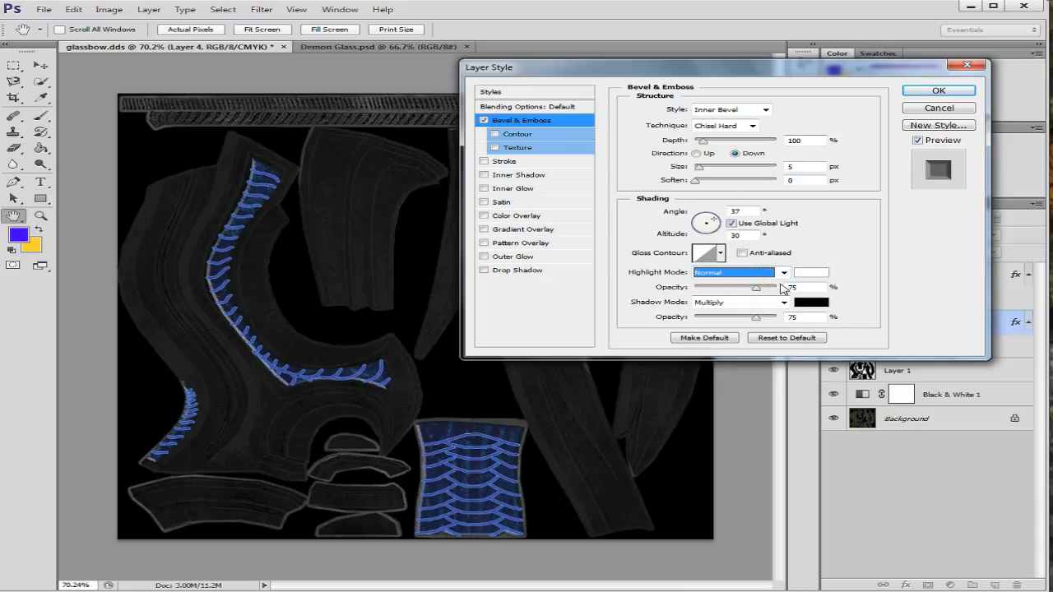
{"action": "left_click", "coordinate": [786, 303]}
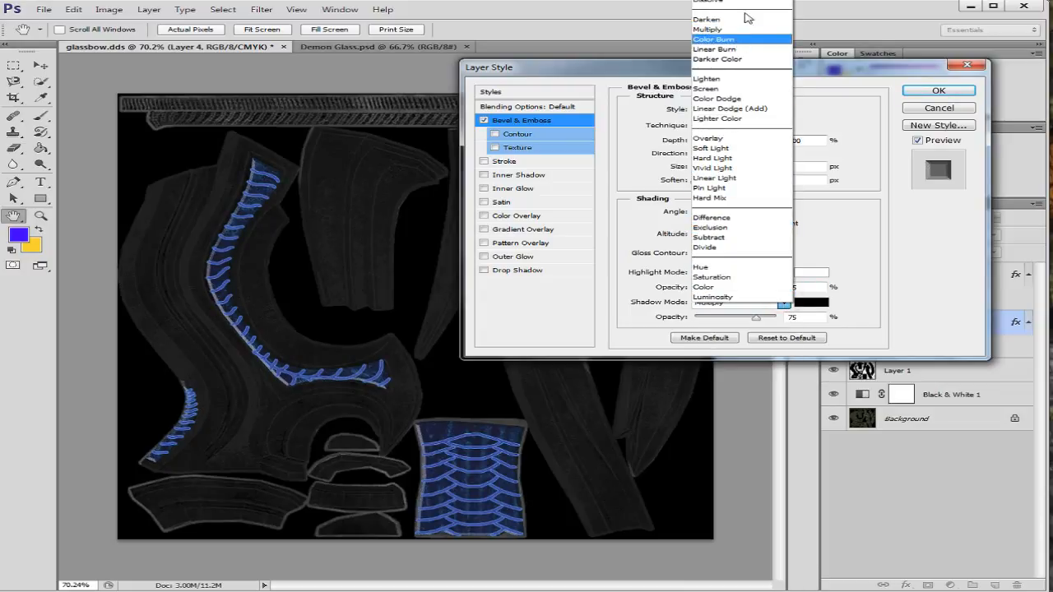
{"action": "left_click", "coordinate": [749, 1]}
{"action": "left_click", "coordinate": [756, 317]}
{"action": "left_click_drag", "start_coordinate": [761, 320], "coordinate": [770, 311]}
{"action": "left_click_drag", "start_coordinate": [758, 292], "coordinate": [776, 290]}
Step: Try several gloss contours on the inlay bevel, ending with the double-ring shape
{"action": "left_click", "coordinate": [721, 254]}
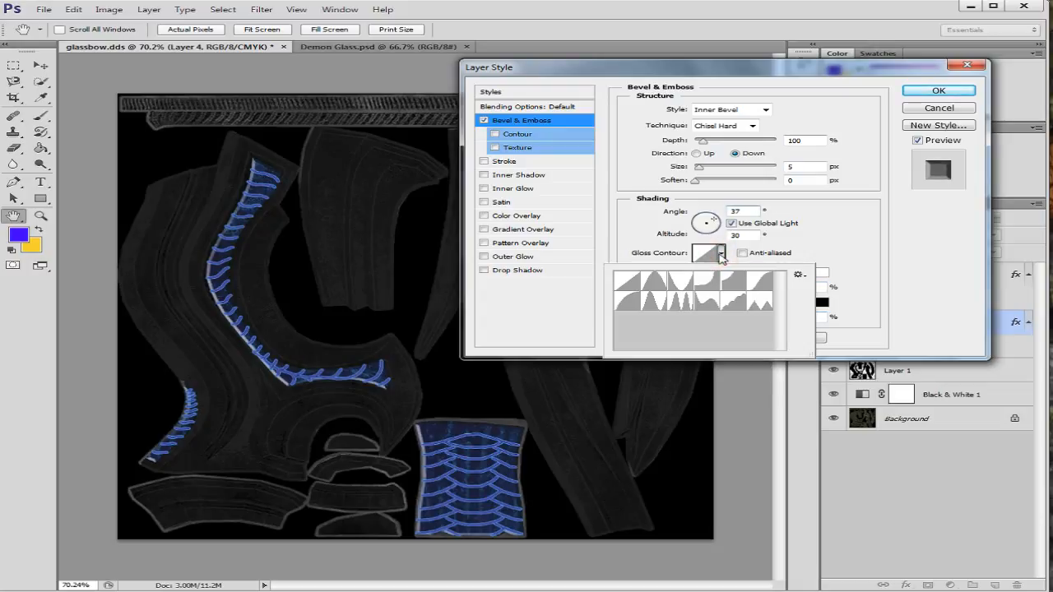
{"action": "left_click", "coordinate": [655, 281]}
{"action": "left_click", "coordinate": [672, 286]}
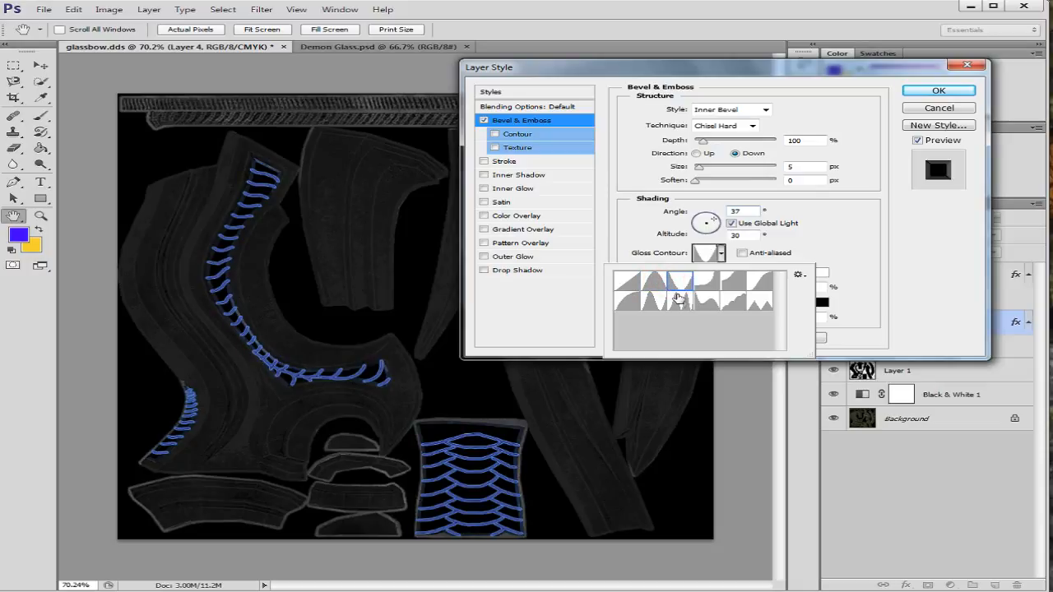
{"action": "left_click", "coordinate": [679, 302]}
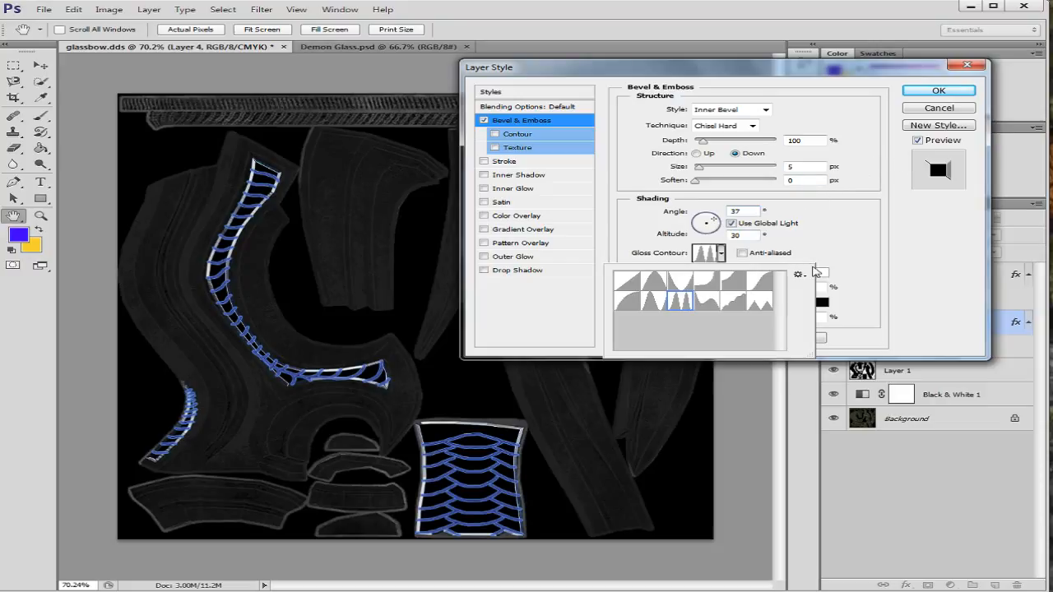
{"action": "left_click", "coordinate": [879, 247]}
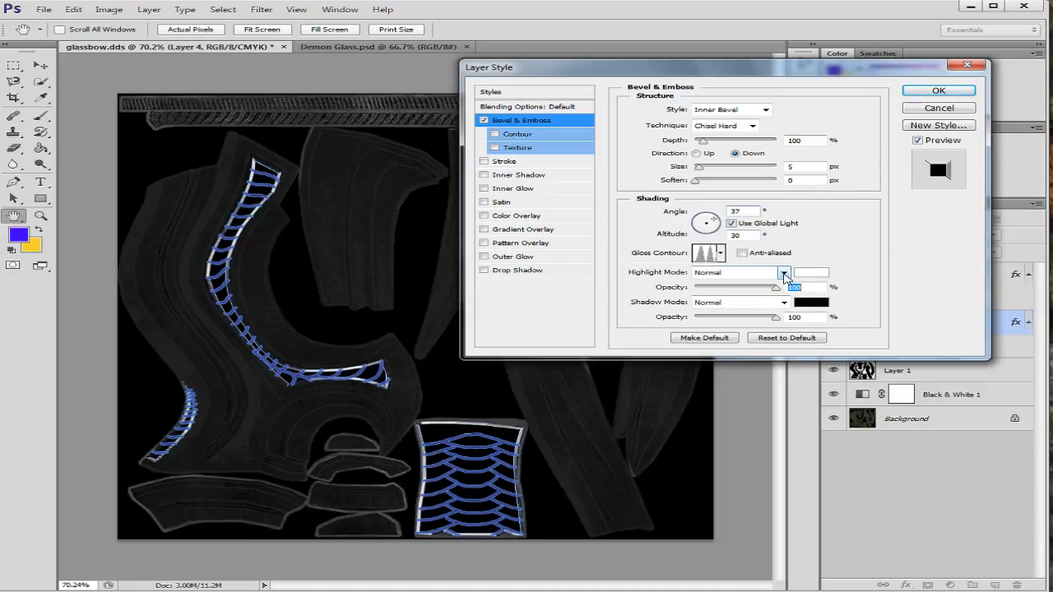
Step: Set the bevel's highlight opacity to 45% and apply the layer style
{"action": "left_click_drag", "start_coordinate": [781, 290], "coordinate": [732, 294]}
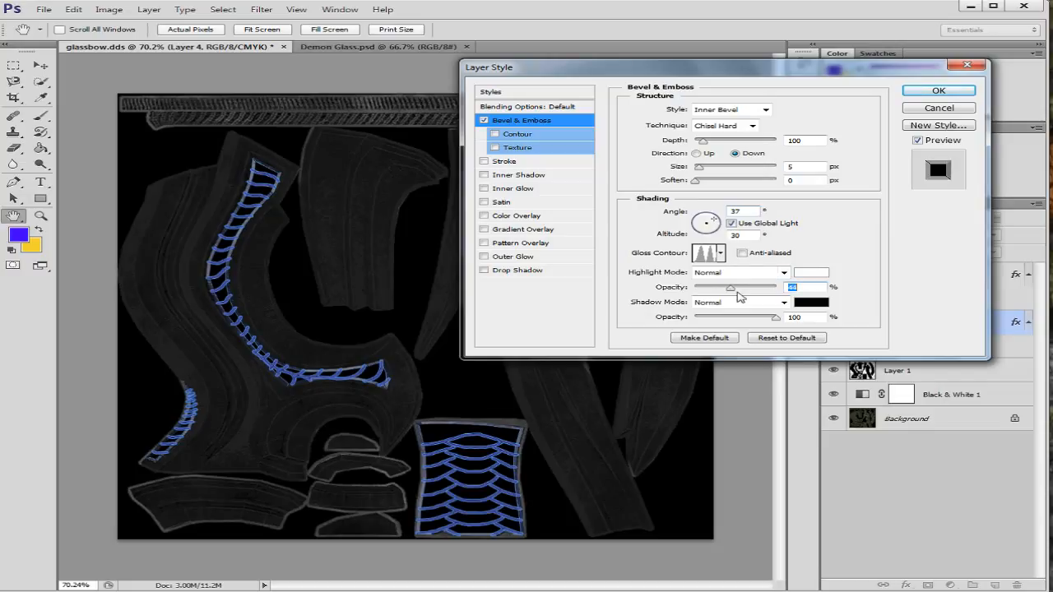
{"action": "type", "text": "45"}
{"action": "left_click", "coordinate": [933, 96]}
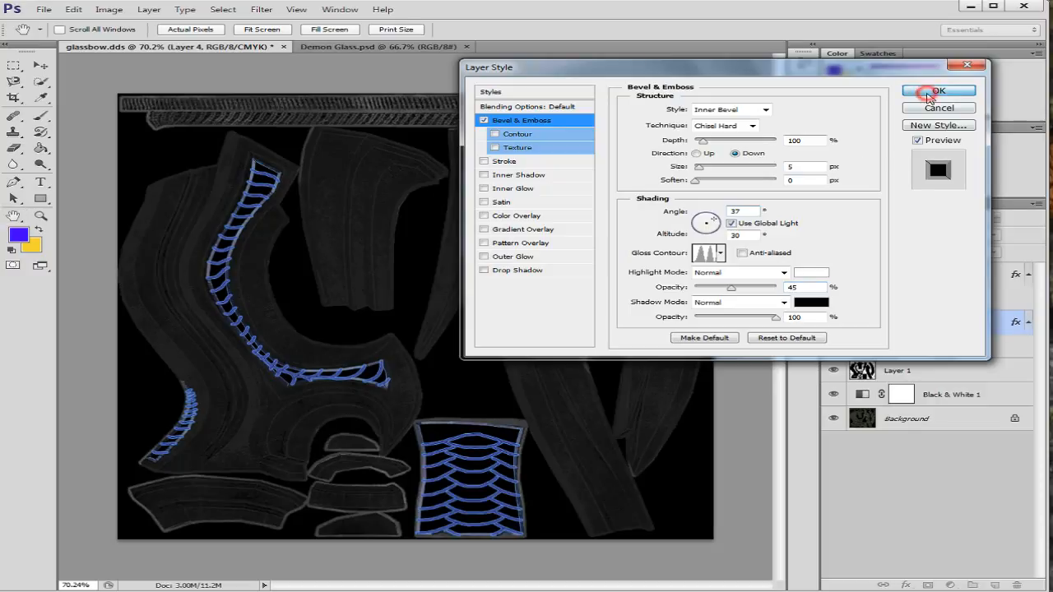
Step: Reopen the inlay layer's Bevel & Emboss settings and change the gloss contour to Cove - Deep
{"action": "scroll", "coordinate": [701, 315], "scroll_direction": "down", "scroll_amount": 1}
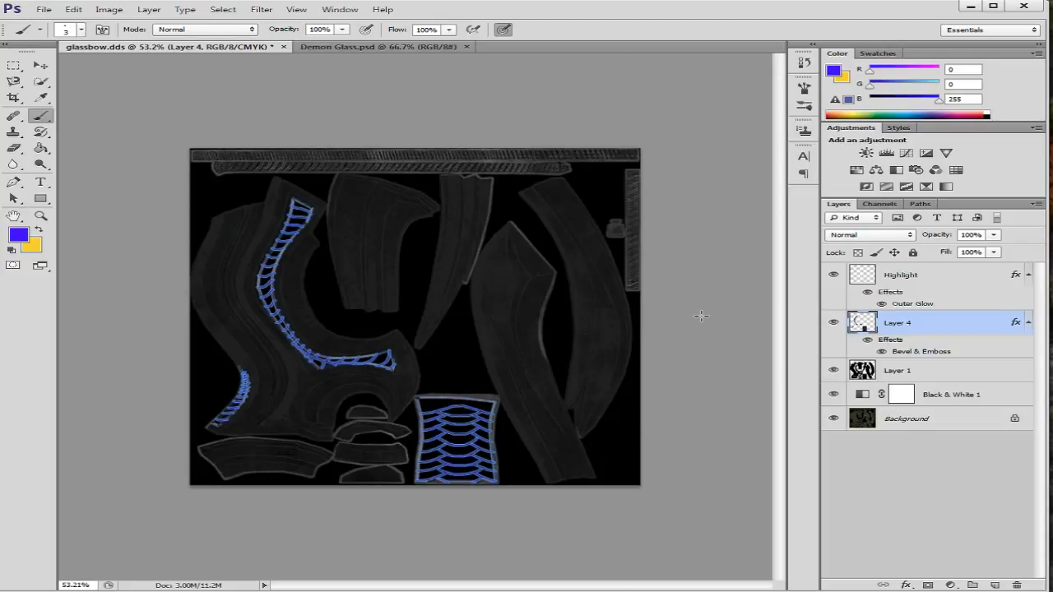
{"action": "scroll", "coordinate": [701, 315], "scroll_direction": "up", "scroll_amount": 2}
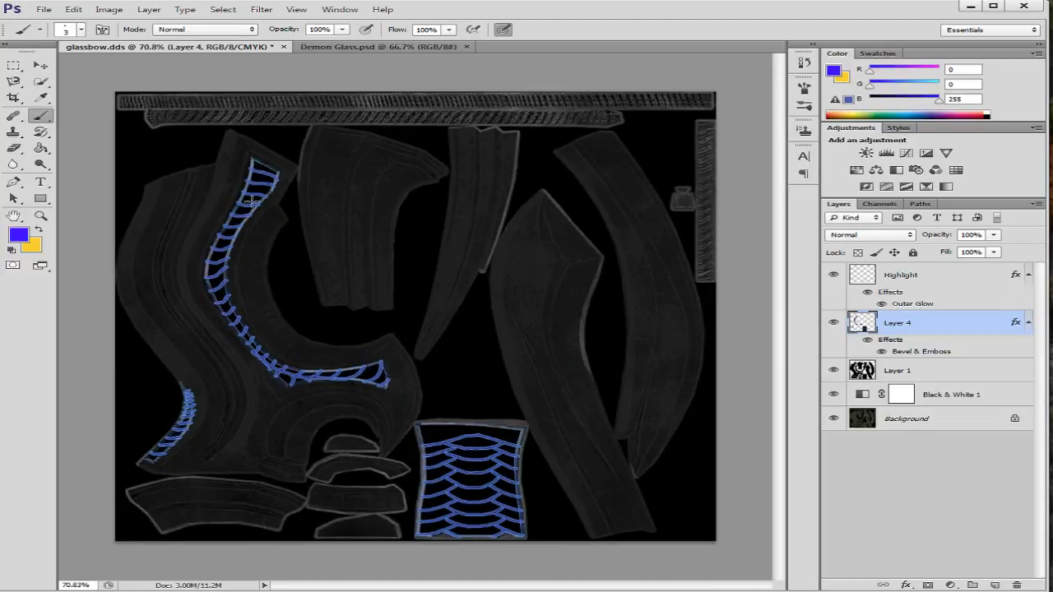
{"action": "double_click", "coordinate": [965, 352]}
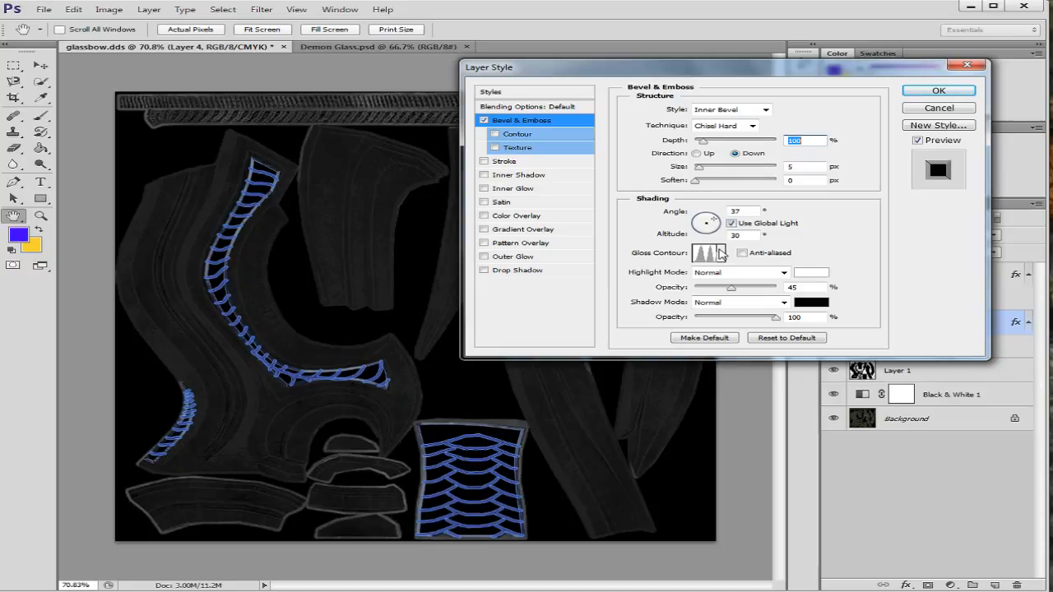
{"action": "left_click", "coordinate": [721, 253]}
{"action": "left_click", "coordinate": [628, 301]}
{"action": "left_click", "coordinate": [632, 277]}
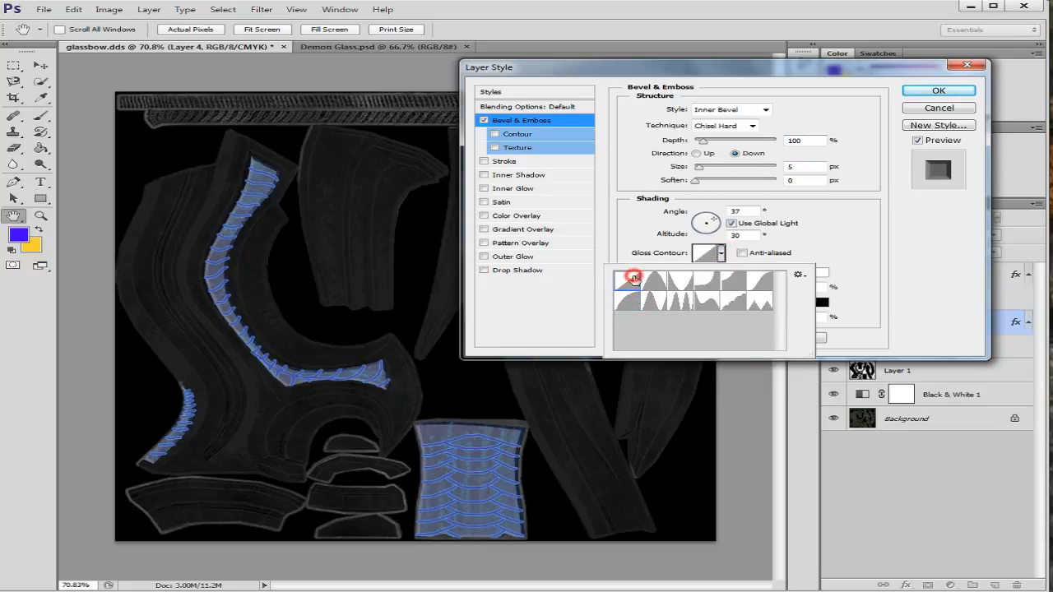
{"action": "left_click", "coordinate": [709, 282]}
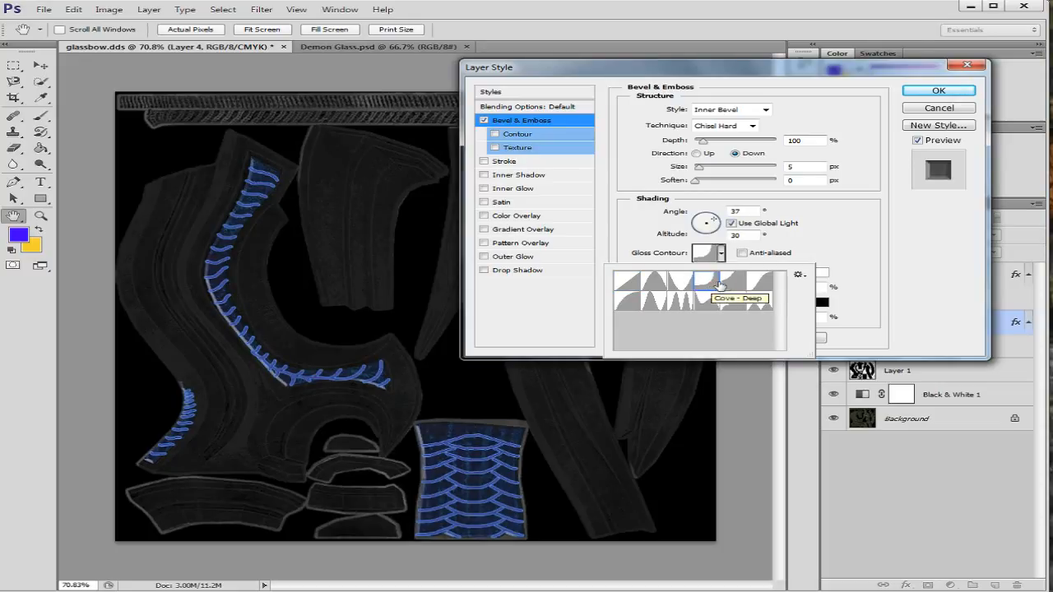
Step: Try several other gloss contours on the inlay bevel, settle on the straight diagonal one and apply the layer style
{"action": "left_click", "coordinate": [734, 284]}
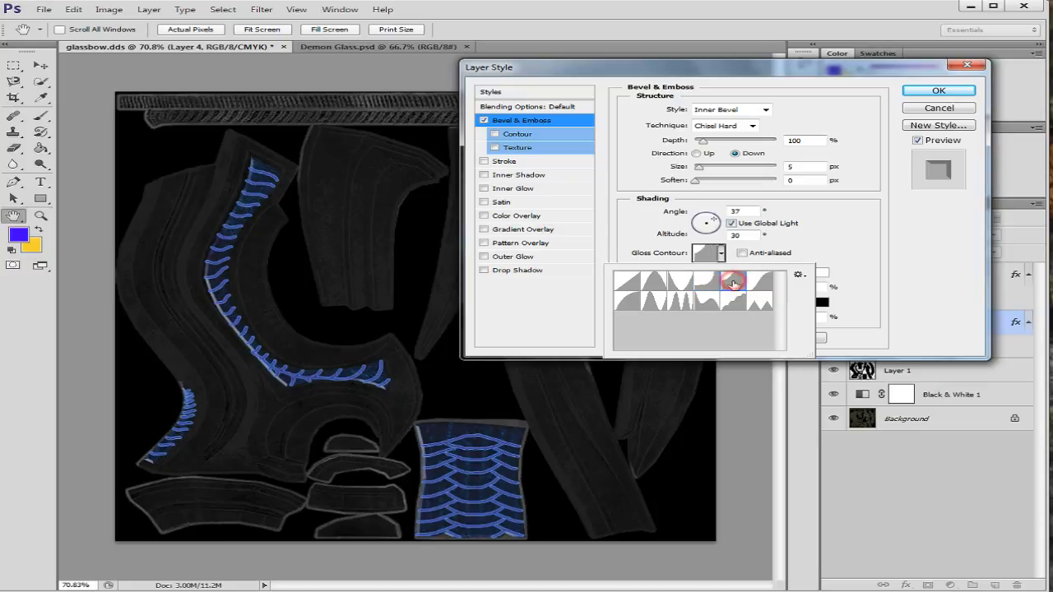
{"action": "left_click", "coordinate": [765, 289]}
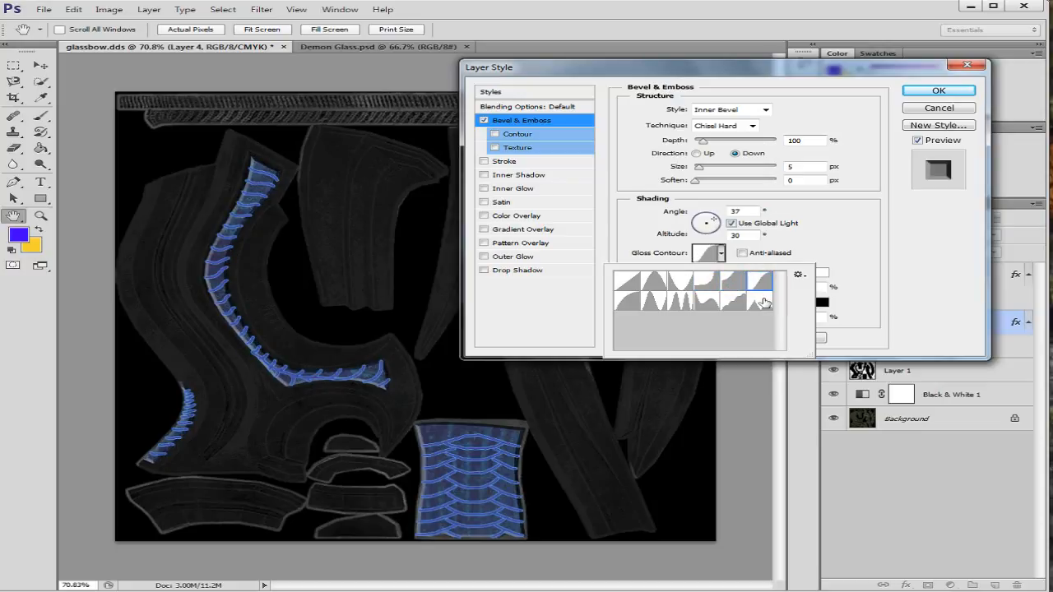
{"action": "left_click", "coordinate": [760, 301]}
{"action": "left_click", "coordinate": [731, 302]}
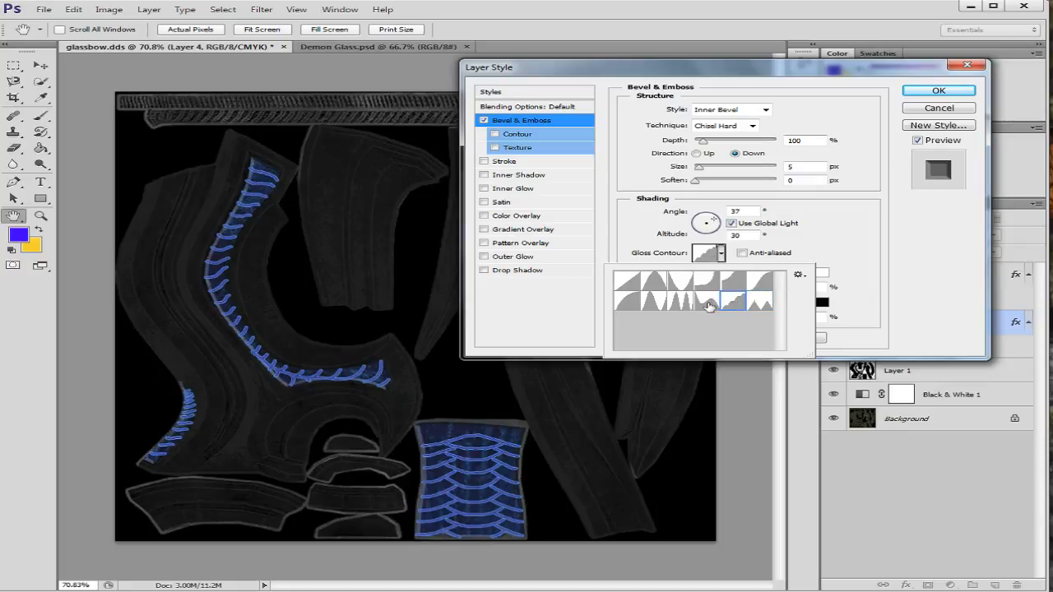
{"action": "left_click", "coordinate": [627, 282]}
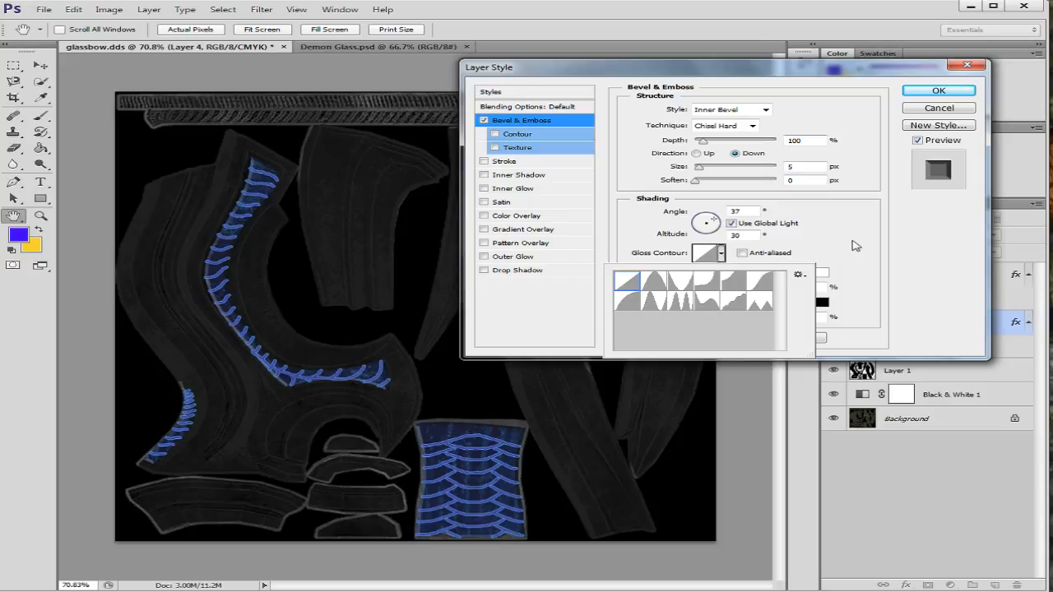
{"action": "left_click", "coordinate": [852, 240]}
{"action": "left_click", "coordinate": [938, 90]}
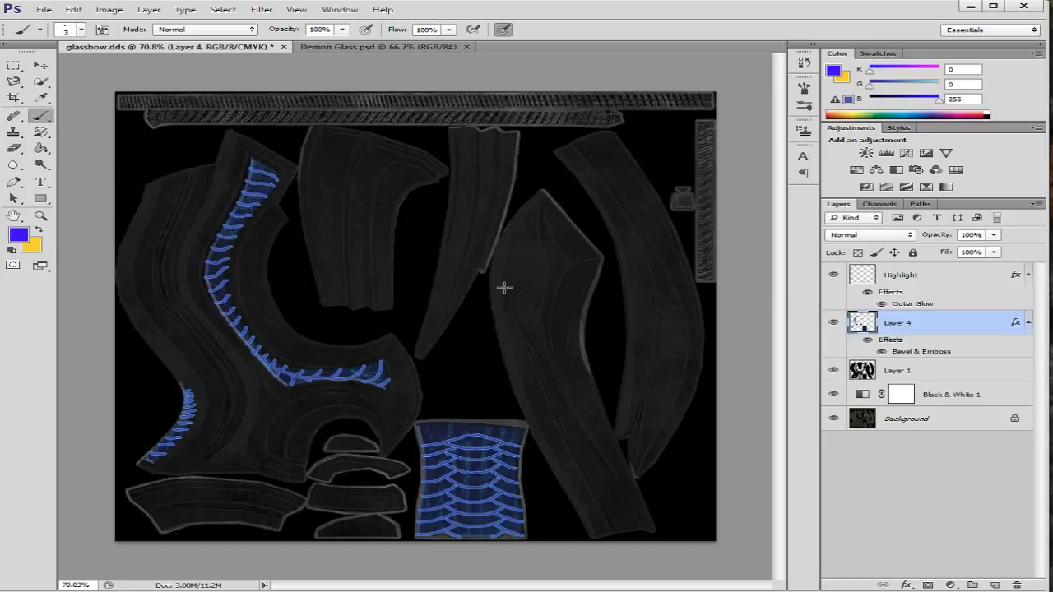
Step: Paint a short stroke on the Highlight layer near the lower end of the long central piece, and copy the whole canvas merged
{"action": "left_click", "coordinate": [943, 277]}
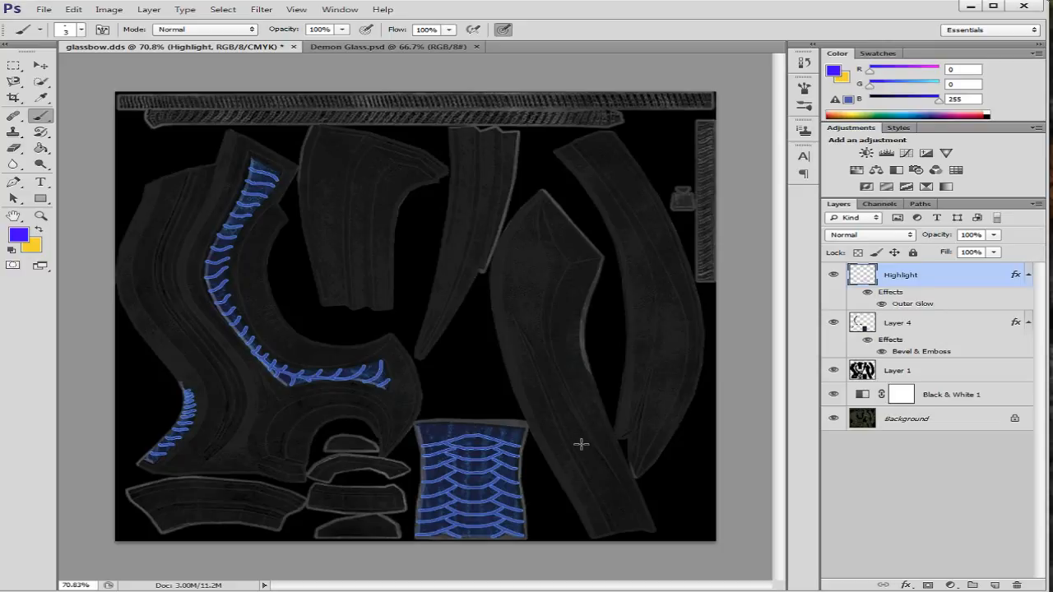
{"action": "left_click_drag", "start_coordinate": [599, 478], "coordinate": [611, 488]}
{"action": "left_click", "coordinate": [223, 9]}
{"action": "left_click", "coordinate": [237, 23]}
{"action": "left_click", "coordinate": [73, 9]}
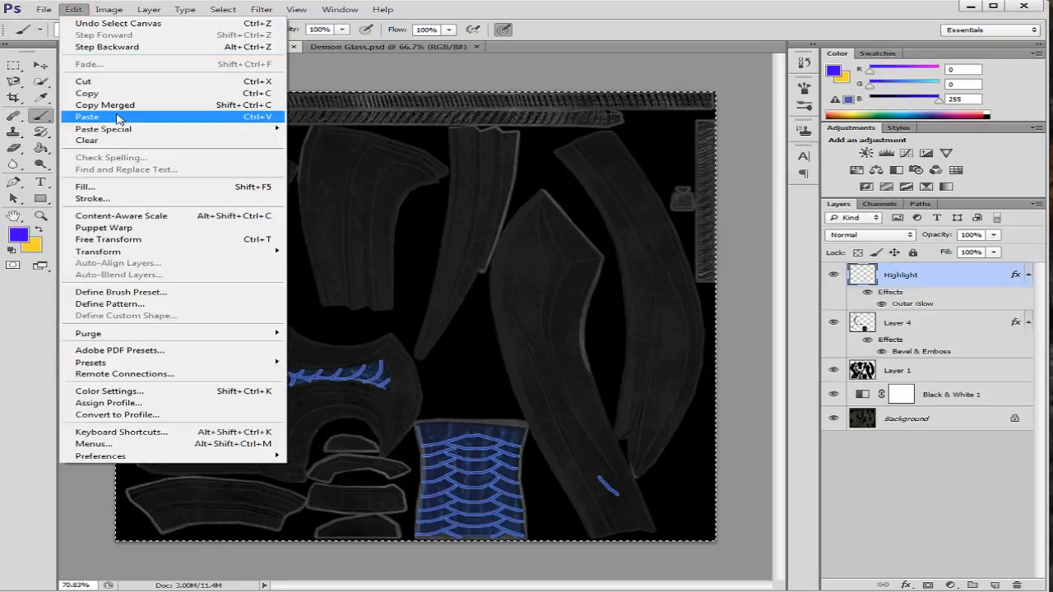
{"action": "left_click", "coordinate": [124, 110]}
Step: Paste the merged copy into a new document with the Clipboard preset and flatten the image
{"action": "left_click", "coordinate": [43, 10]}
{"action": "left_click", "coordinate": [51, 23]}
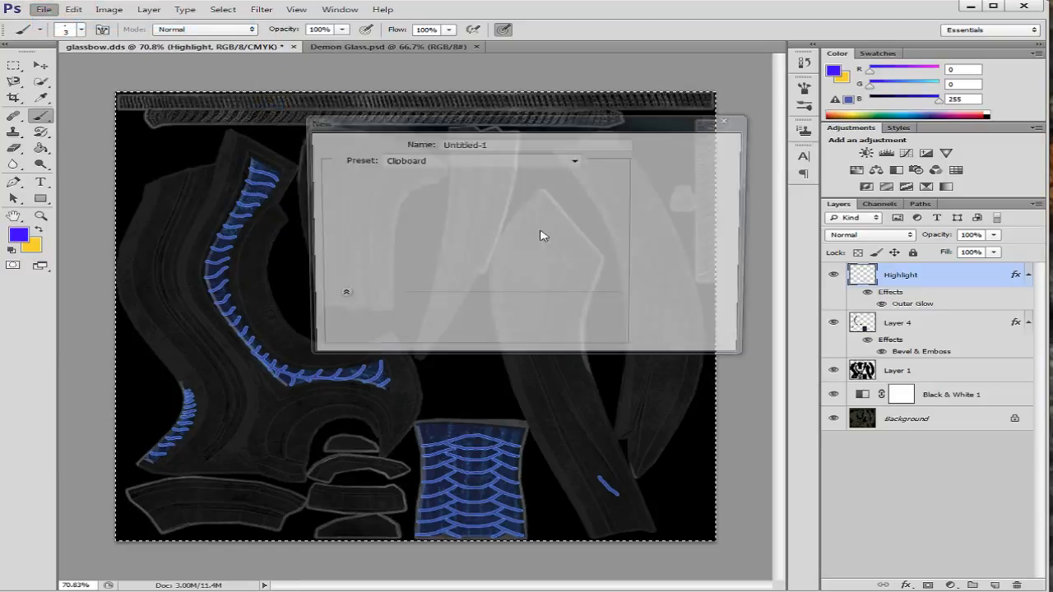
{"action": "left_click", "coordinate": [683, 145]}
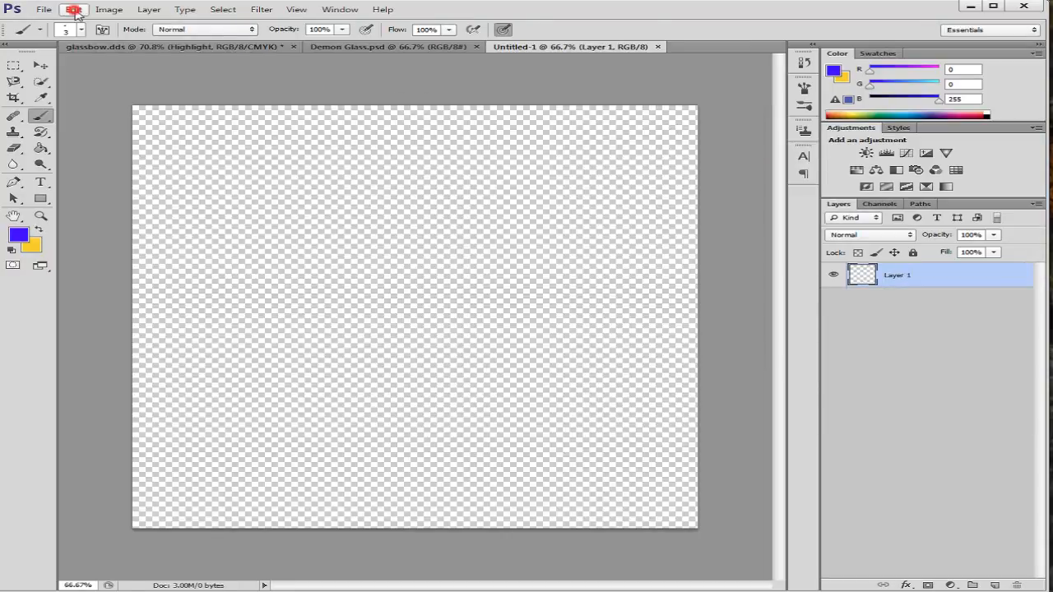
{"action": "left_click", "coordinate": [73, 9]}
{"action": "left_click", "coordinate": [116, 116]}
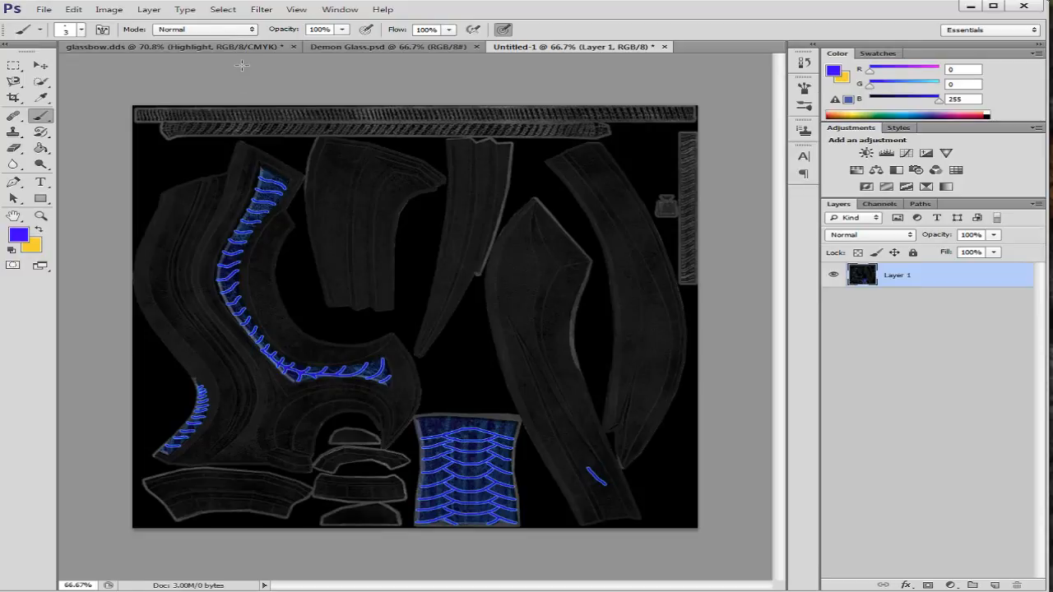
{"action": "left_click", "coordinate": [142, 9]}
{"action": "left_click", "coordinate": [196, 401]}
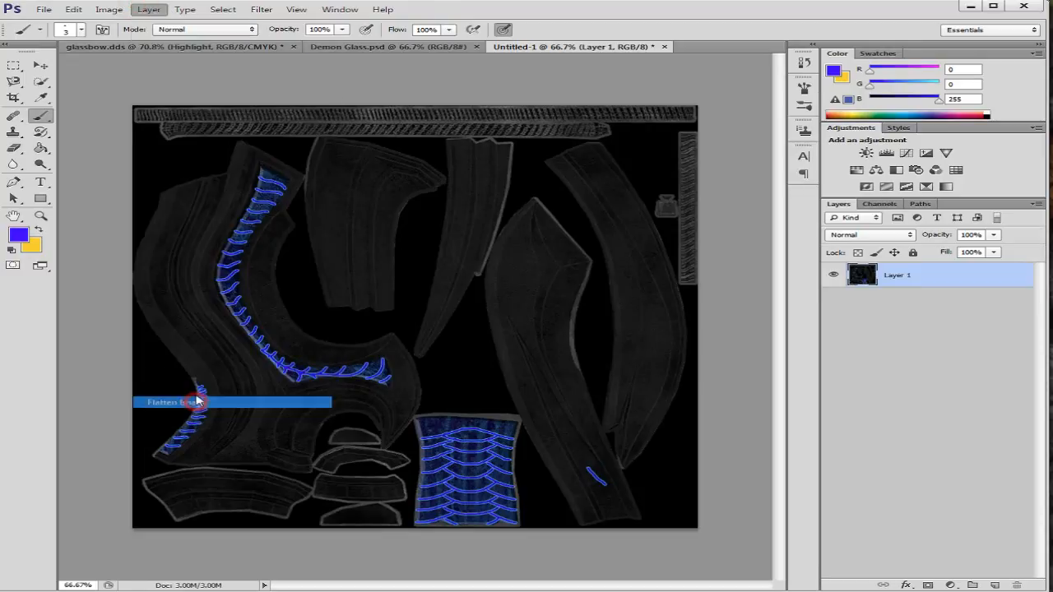
Step: Save the flattened image to the Desktop as Untitled-1 in D3D/DDS format
{"action": "left_click", "coordinate": [43, 9]}
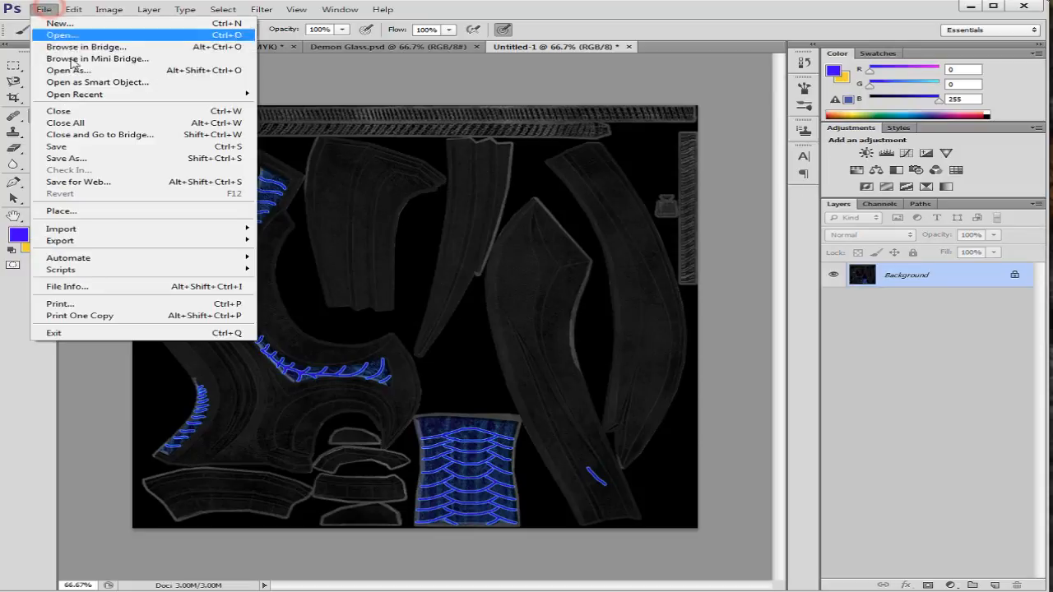
{"action": "left_click", "coordinate": [108, 158]}
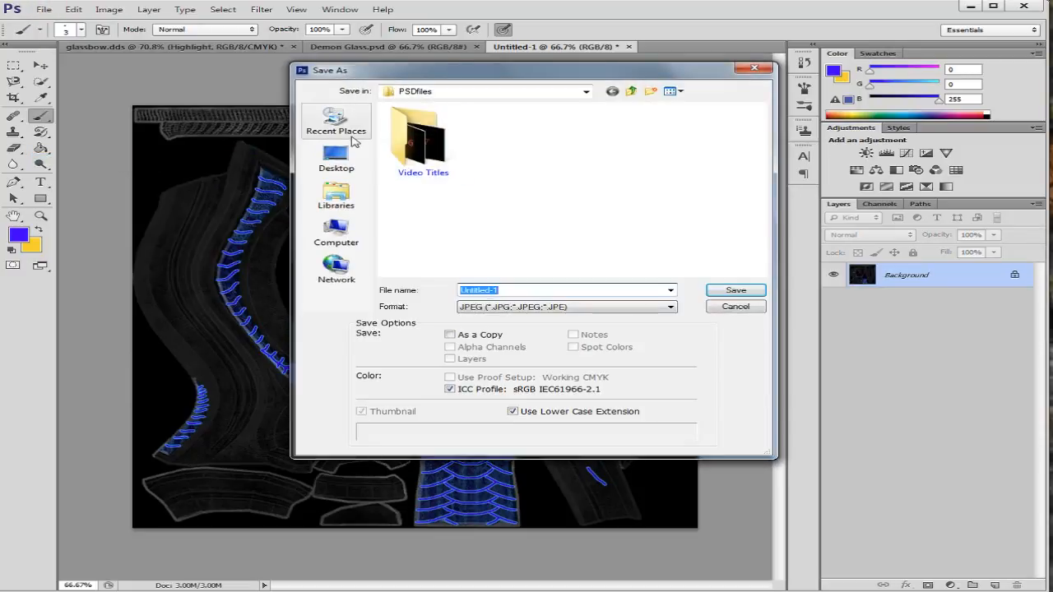
{"action": "left_click", "coordinate": [337, 156]}
{"action": "left_click", "coordinate": [650, 307]}
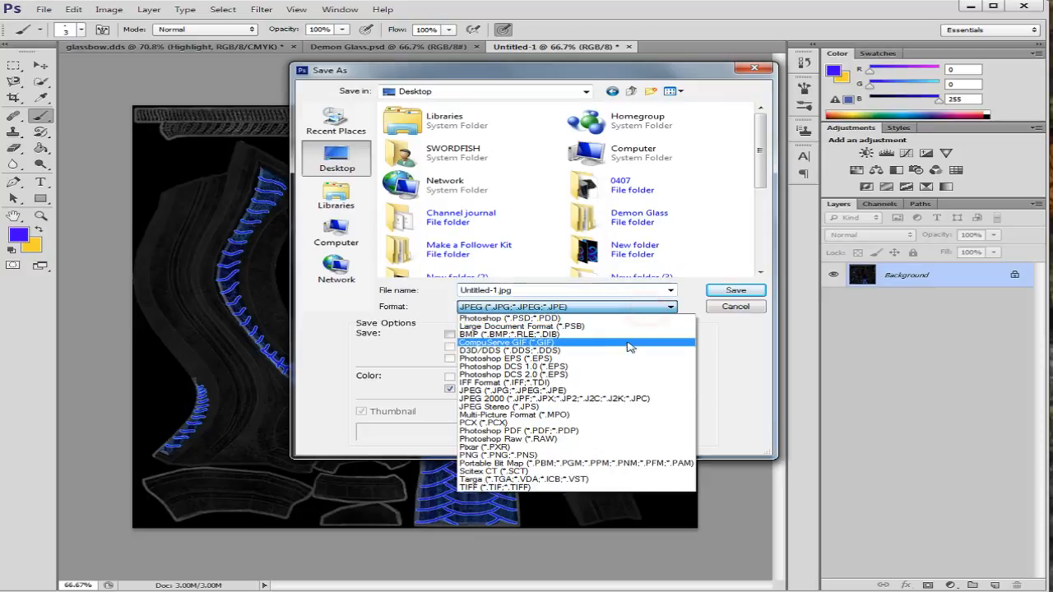
{"action": "left_click", "coordinate": [612, 352]}
{"action": "left_click", "coordinate": [725, 290]}
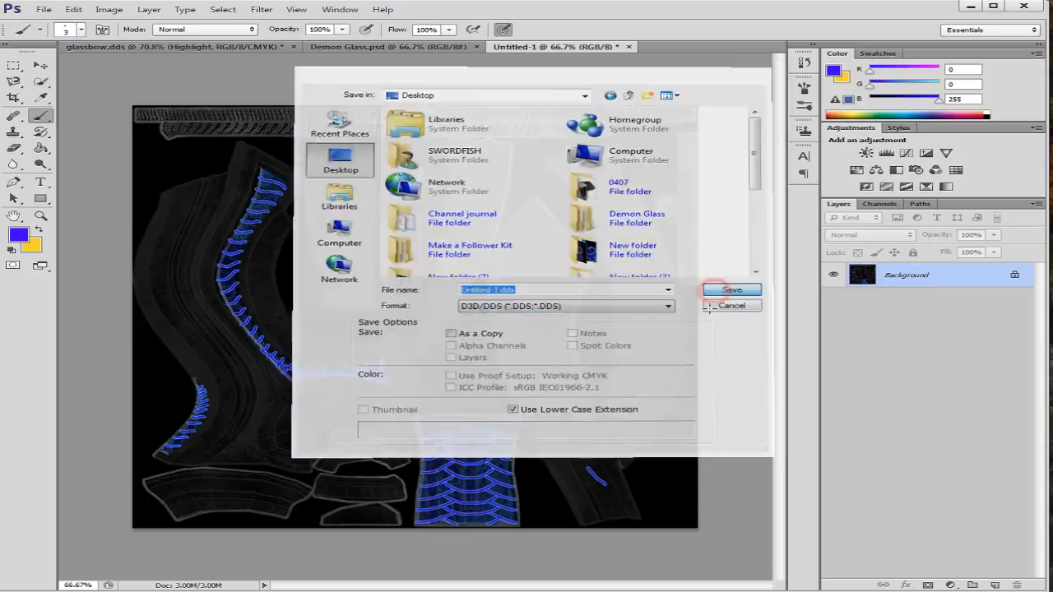
{"action": "left_click", "coordinate": [601, 151]}
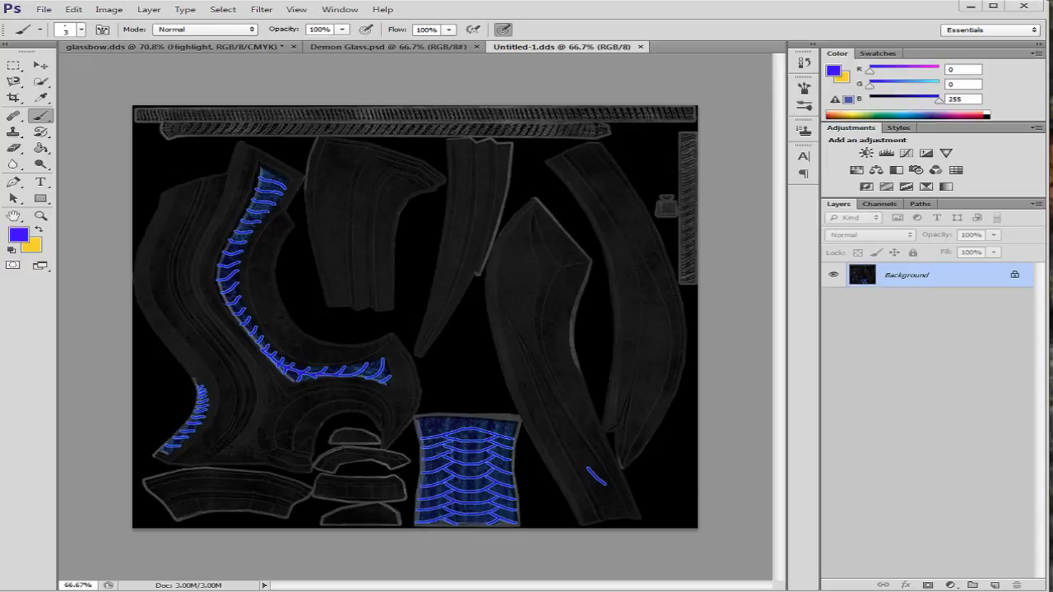
Step: Switch to the open Body folder window, close it and show the desktop
{"action": "key", "text": "alt+Tab"}
{"action": "key", "text": "alt+Tab"}
{"action": "left_click", "coordinate": [214, 591]}
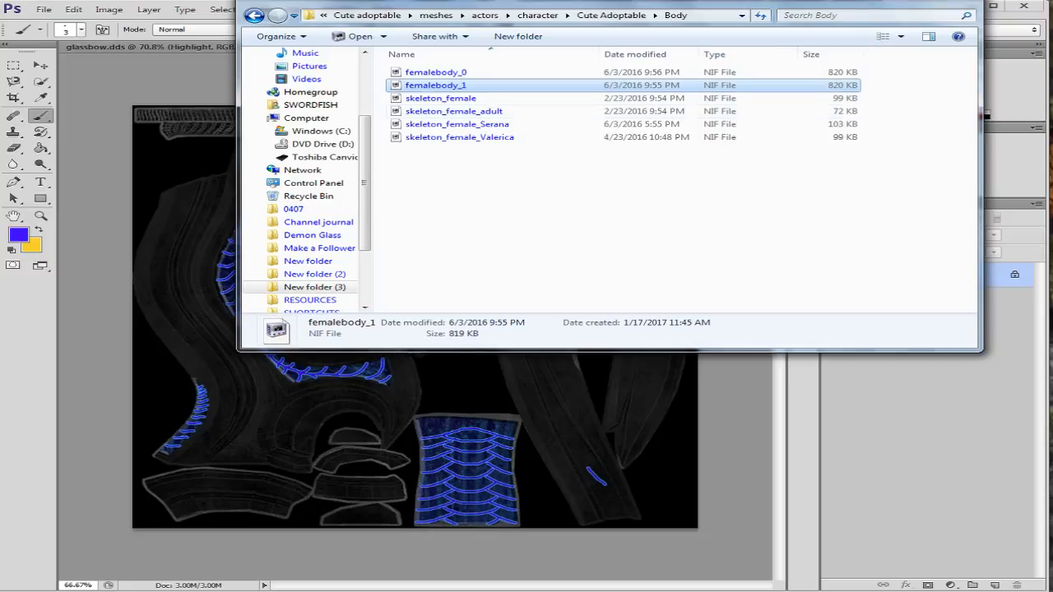
{"action": "left_click_drag", "start_coordinate": [826, 10], "coordinate": [777, 87]}
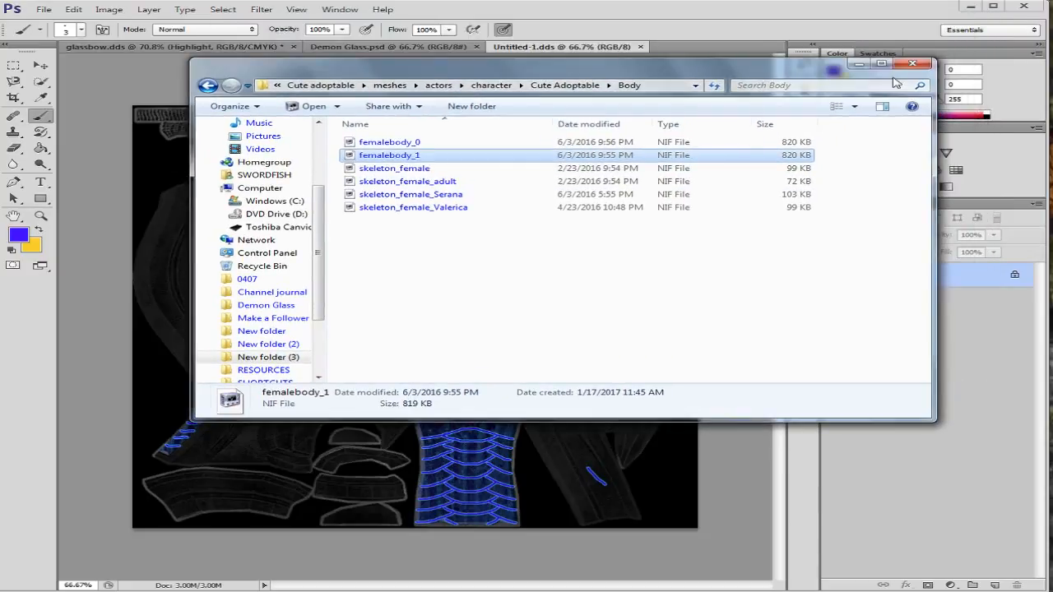
{"action": "left_click", "coordinate": [915, 68]}
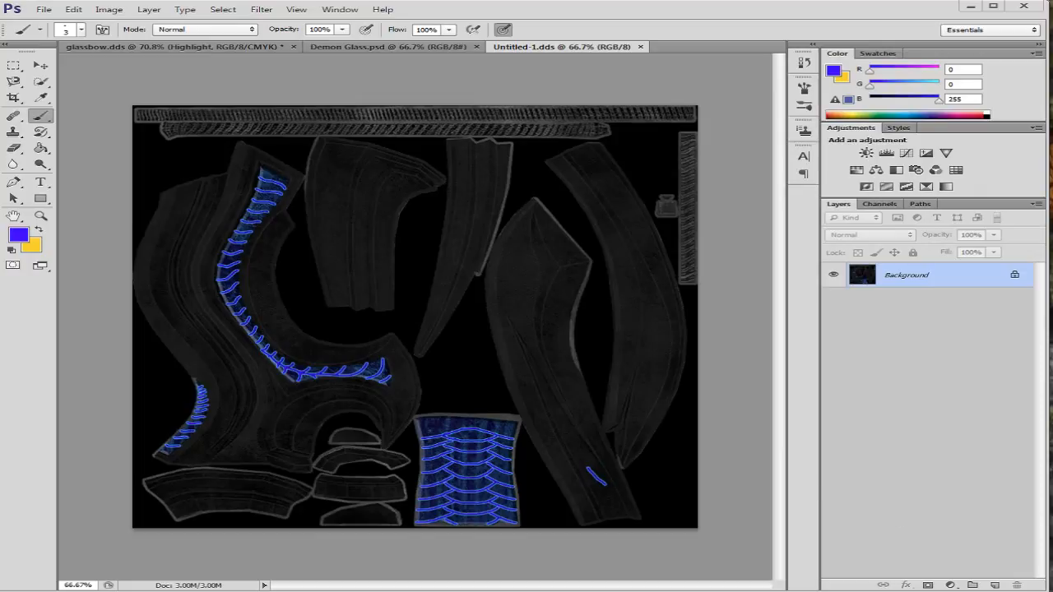
{"action": "left_click", "coordinate": [1049, 590]}
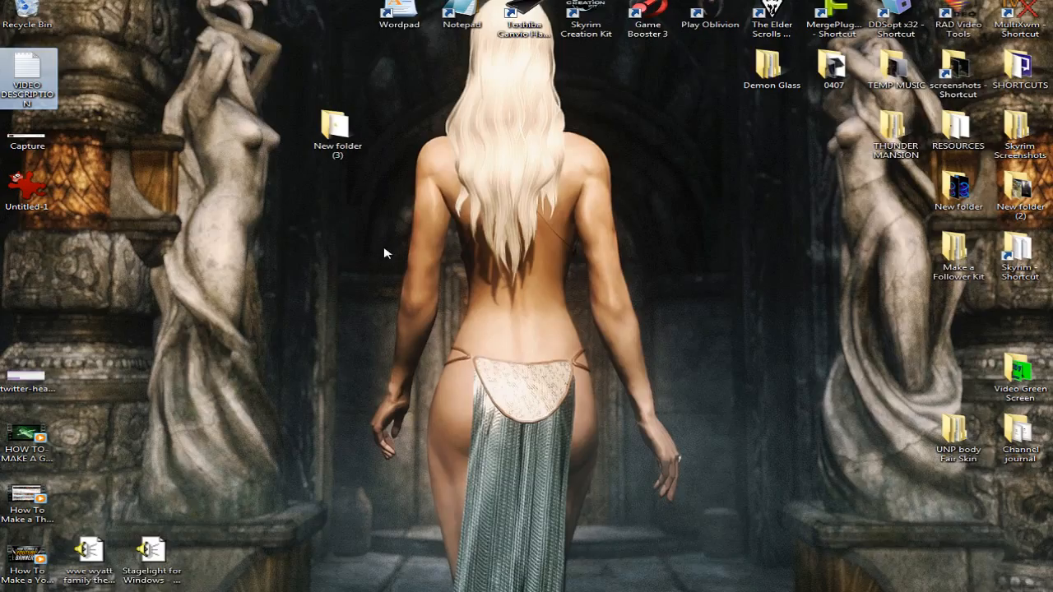
Step: Open the glassbowskinned mesh in NifSkope from the Demon Glass folder's data\meshes\weapons subfolder
{"action": "double_click", "coordinate": [770, 76]}
{"action": "double_click", "coordinate": [400, 145]}
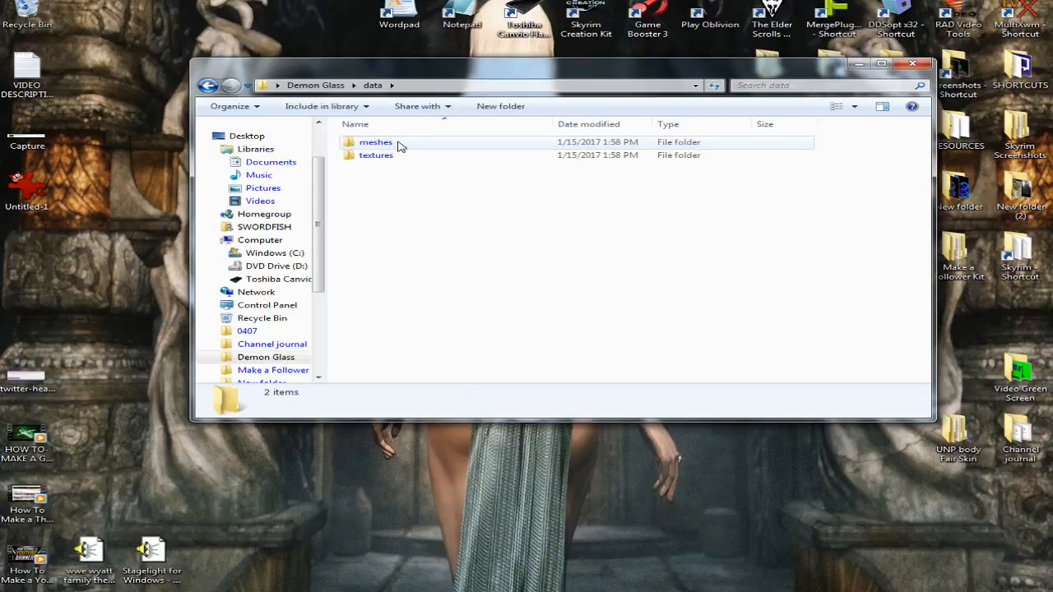
{"action": "double_click", "coordinate": [400, 144]}
{"action": "double_click", "coordinate": [404, 155]}
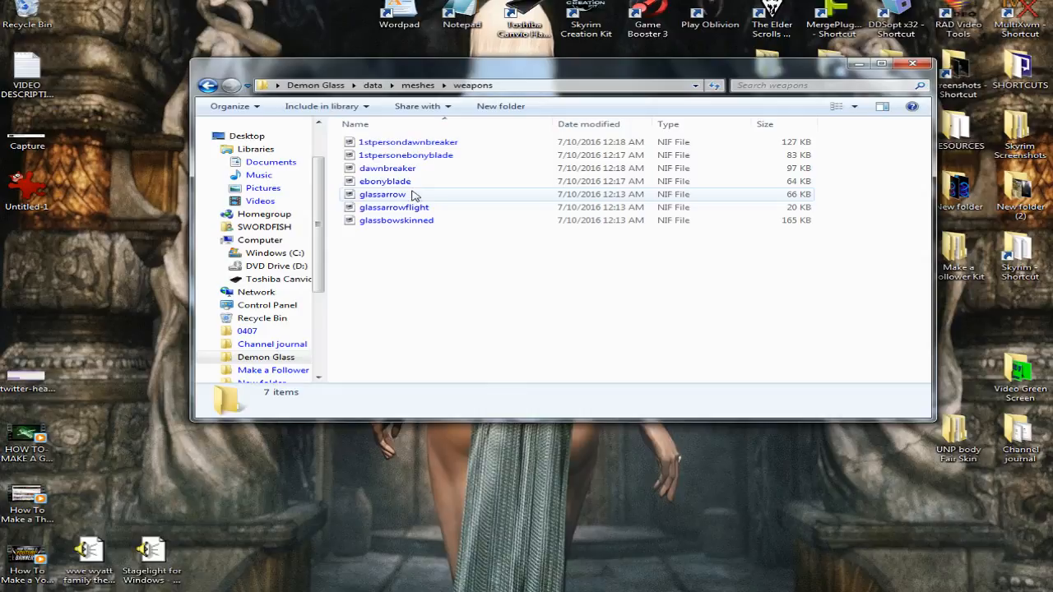
{"action": "double_click", "coordinate": [419, 221]}
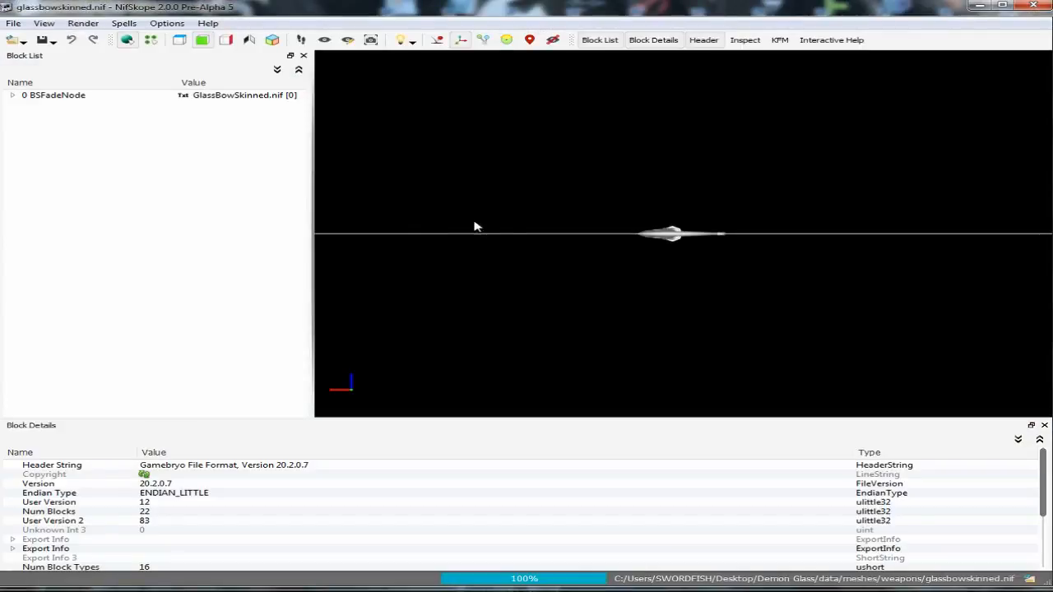
Step: Select the bow's mesh shape and open the BSShaderTextureSet of its lighting shader property
{"action": "left_click_drag", "start_coordinate": [505, 224], "coordinate": [512, 292]}
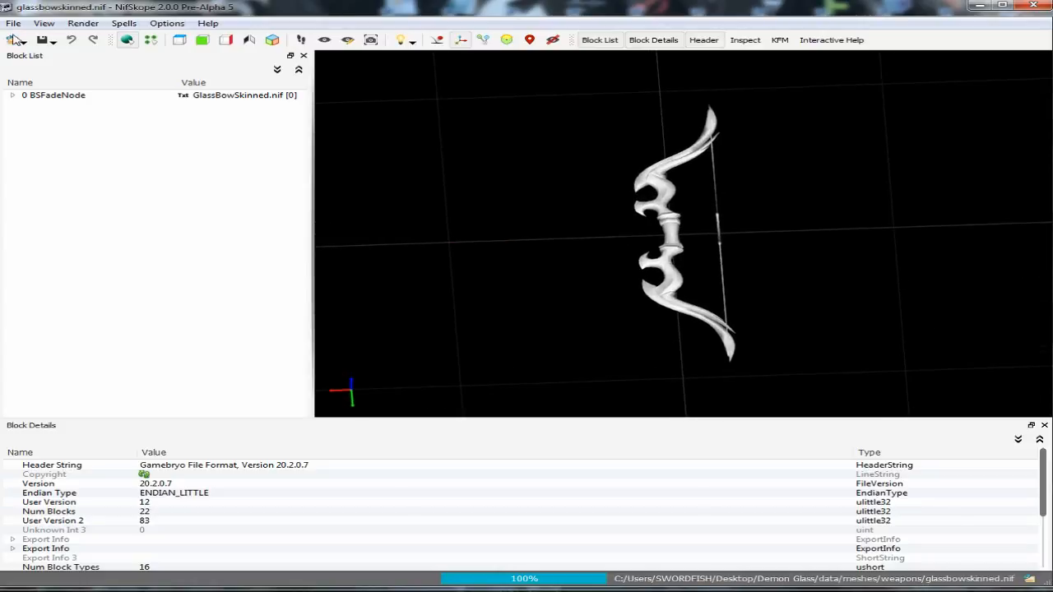
{"action": "left_click", "coordinate": [670, 187]}
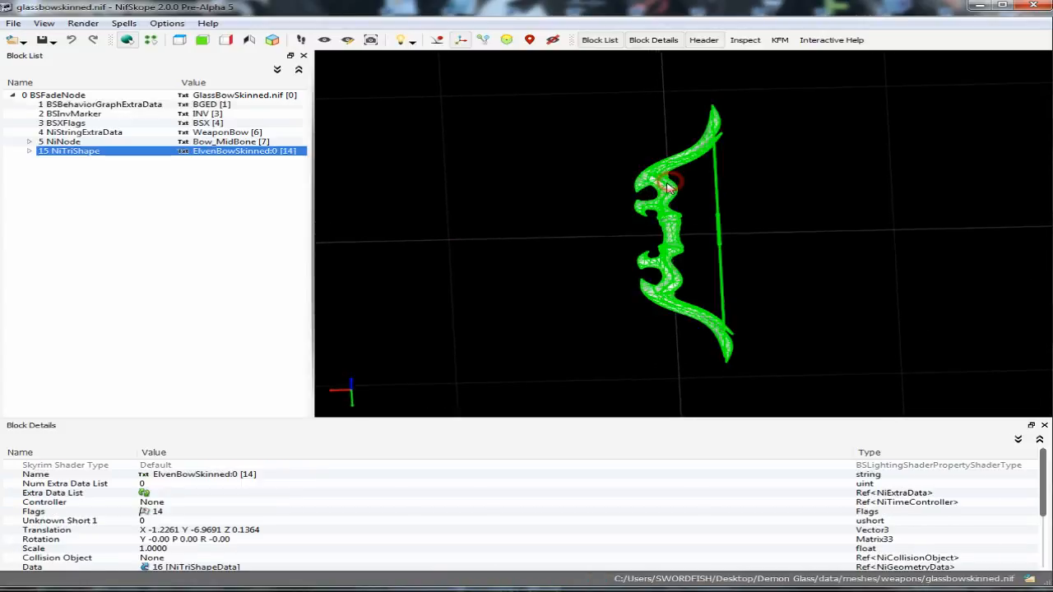
{"action": "left_click", "coordinate": [29, 152]}
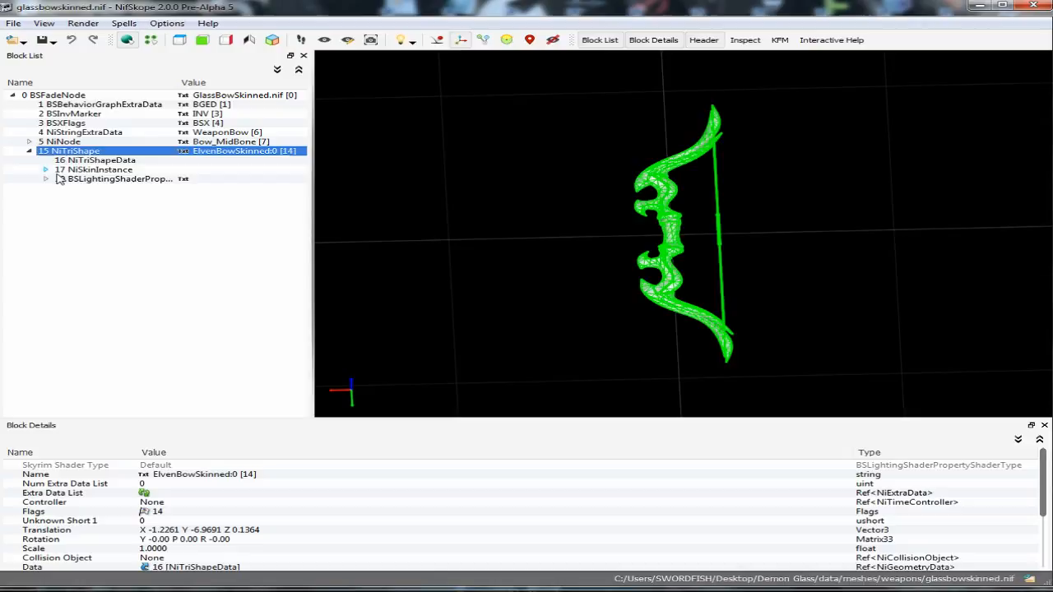
{"action": "left_click", "coordinate": [46, 178]}
{"action": "left_click", "coordinate": [113, 190]}
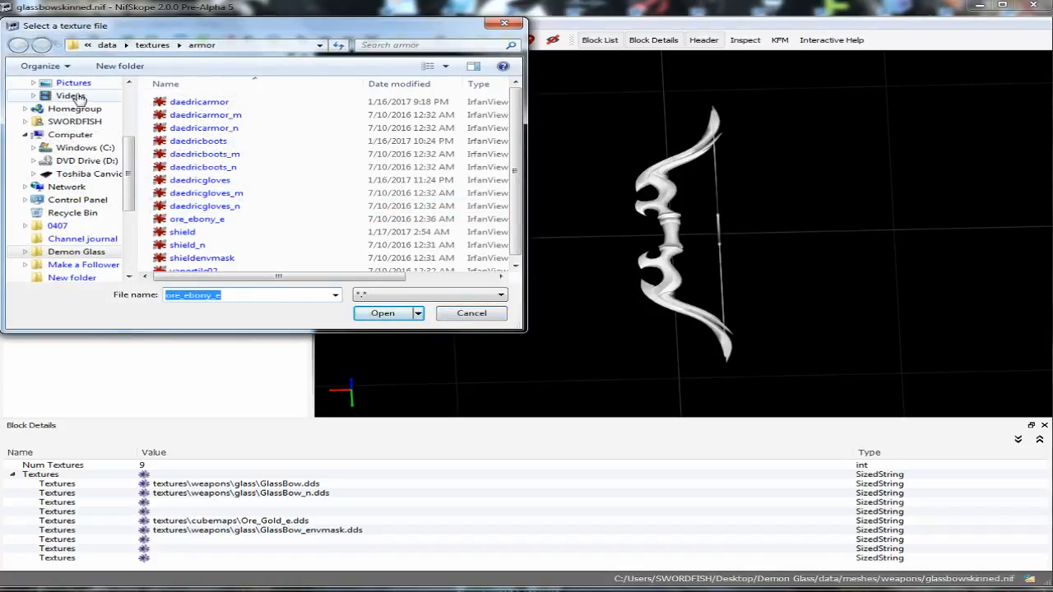
Step: Set the first texture slot to Untitled-1.dds from the Desktop and inspect the retextured bow up close
{"action": "scroll", "coordinate": [75, 107], "scroll_direction": "up", "scroll_amount": 3}
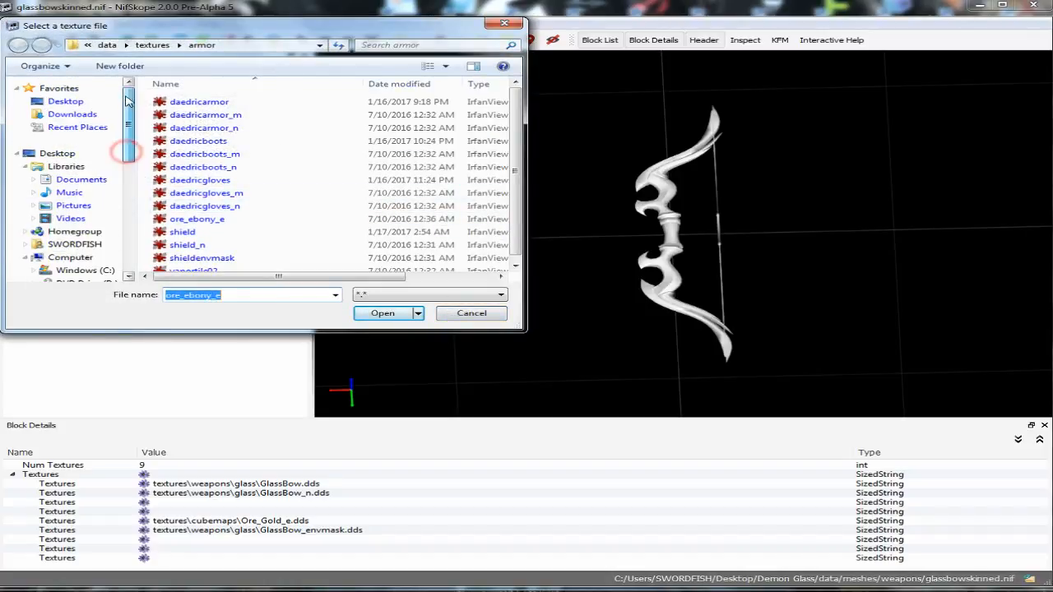
{"action": "left_click", "coordinate": [76, 100]}
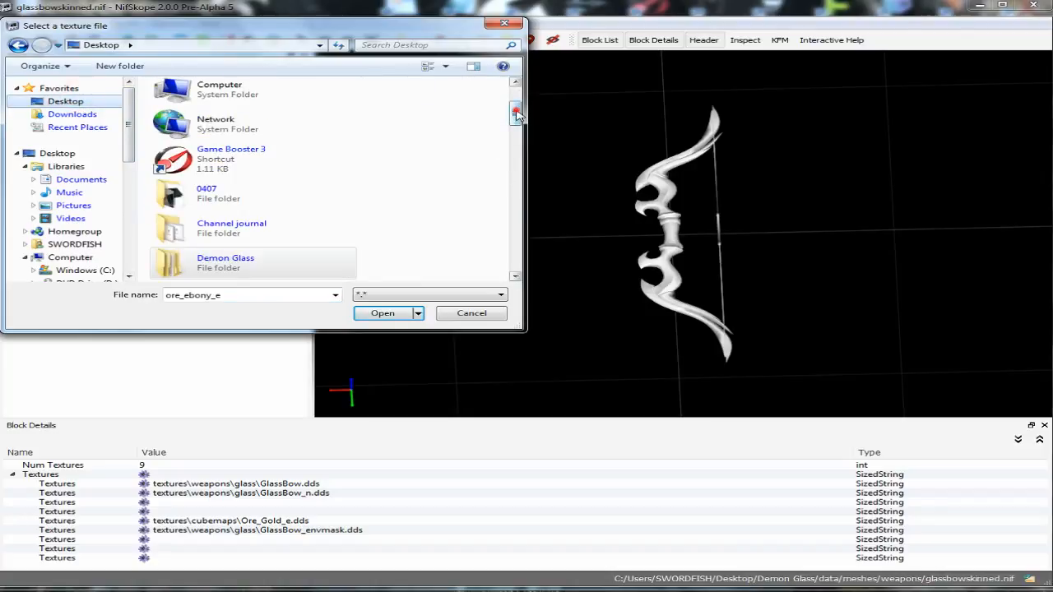
{"action": "left_click_drag", "start_coordinate": [517, 115], "coordinate": [515, 259]}
{"action": "left_click", "coordinate": [232, 152]}
{"action": "left_click", "coordinate": [383, 313]}
{"action": "left_click_drag", "start_coordinate": [658, 222], "coordinate": [667, 266]}
{"action": "scroll", "coordinate": [668, 266], "scroll_direction": "up", "scroll_amount": 9}
{"action": "scroll", "coordinate": [668, 266], "scroll_direction": "down", "scroll_amount": 7}
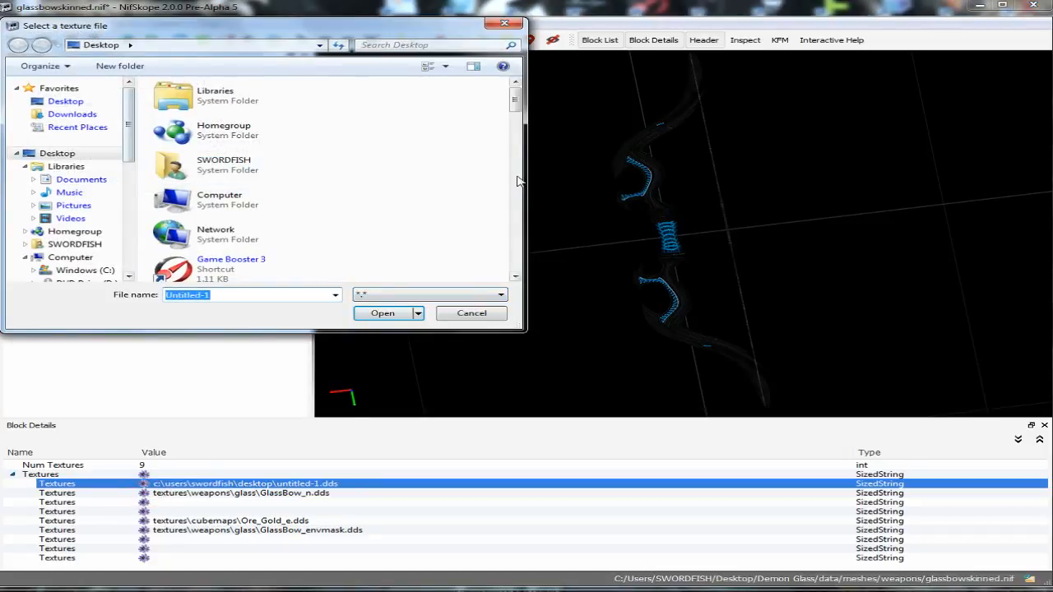
Step: Set the second texture slot to glassbow_n.dds from Demon Glass\data\textures\weapons
{"action": "left_click_drag", "start_coordinate": [515, 102], "coordinate": [515, 131]}
{"action": "left_click", "coordinate": [244, 120]}
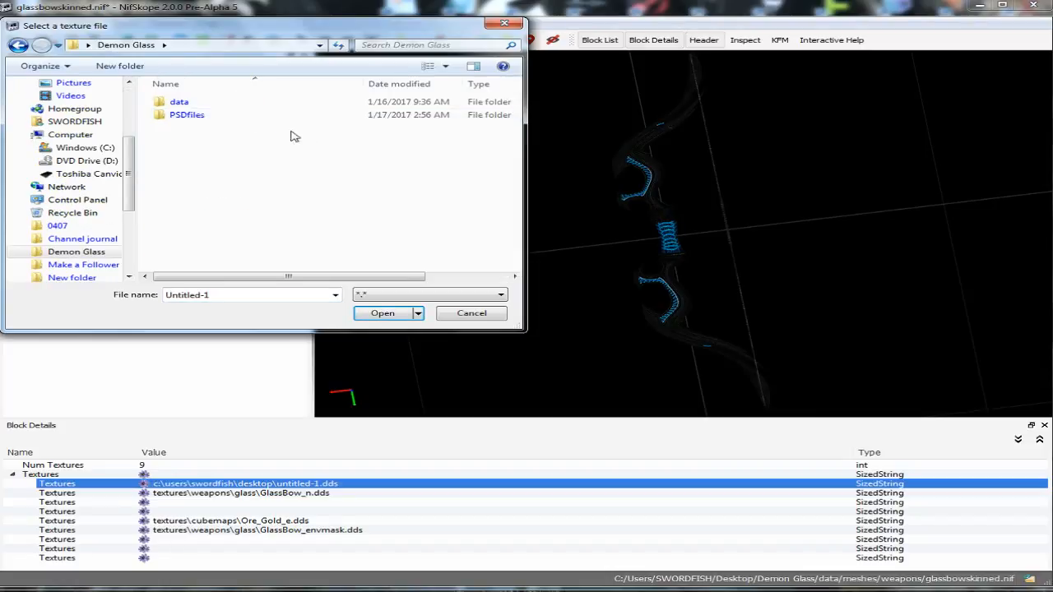
{"action": "double_click", "coordinate": [223, 101]}
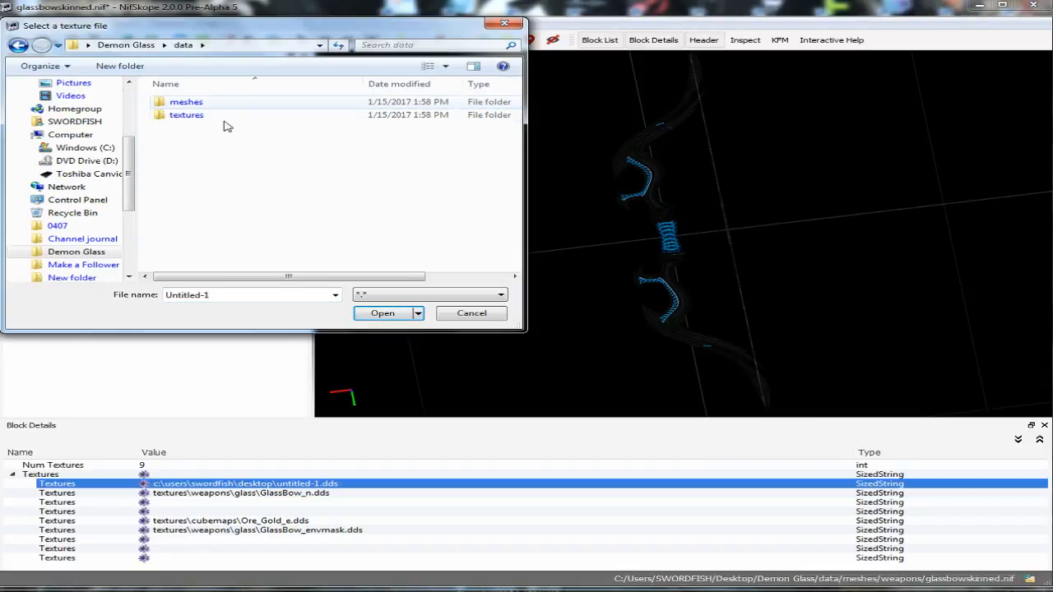
{"action": "double_click", "coordinate": [235, 113]}
{"action": "left_click", "coordinate": [233, 116]}
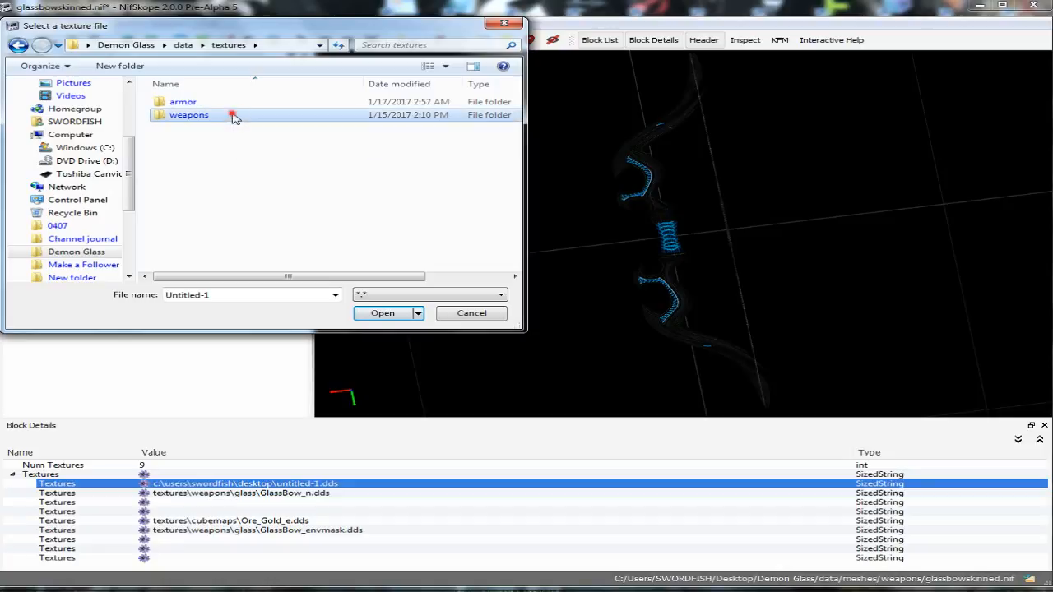
{"action": "double_click", "coordinate": [233, 115]}
{"action": "left_click", "coordinate": [229, 245]}
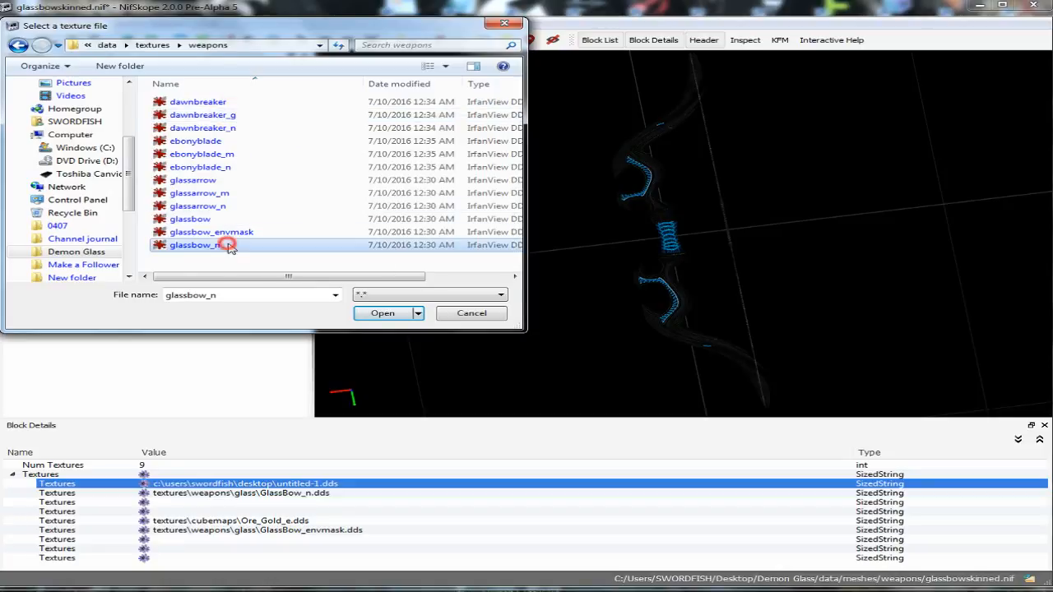
{"action": "left_click", "coordinate": [380, 316]}
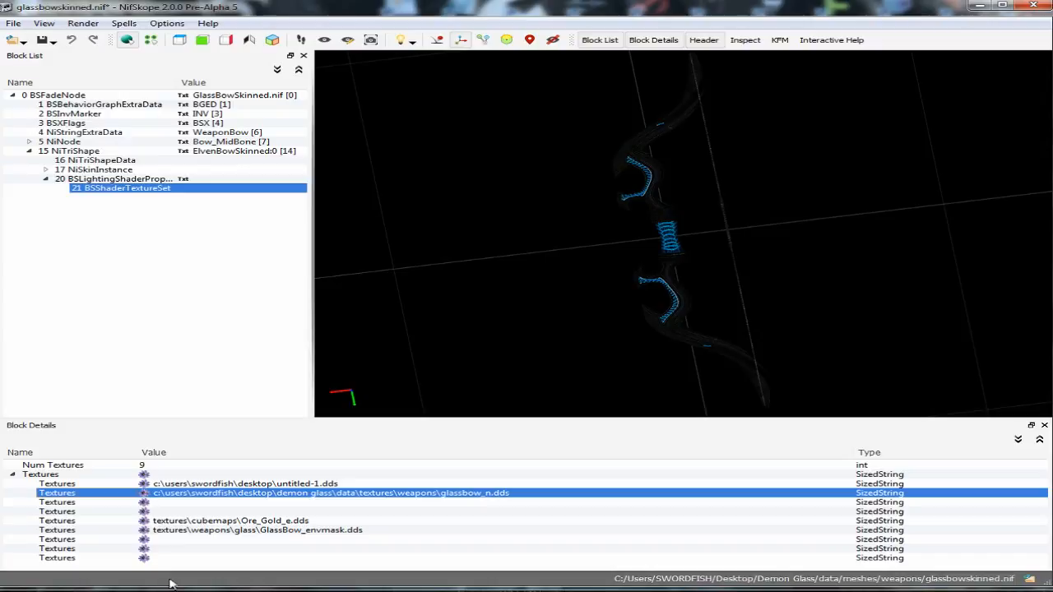
Step: Set the fifth texture slot to ore_ebony_e.dds from the Demon Glass data\textures\armor folder
{"action": "left_click", "coordinate": [144, 523]}
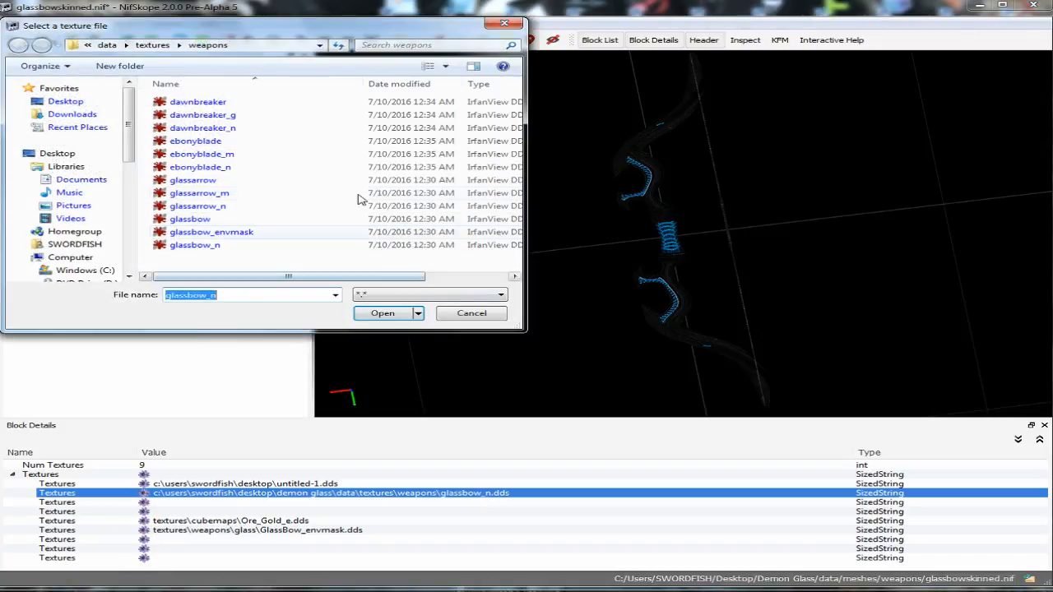
{"action": "left_click", "coordinate": [149, 47]}
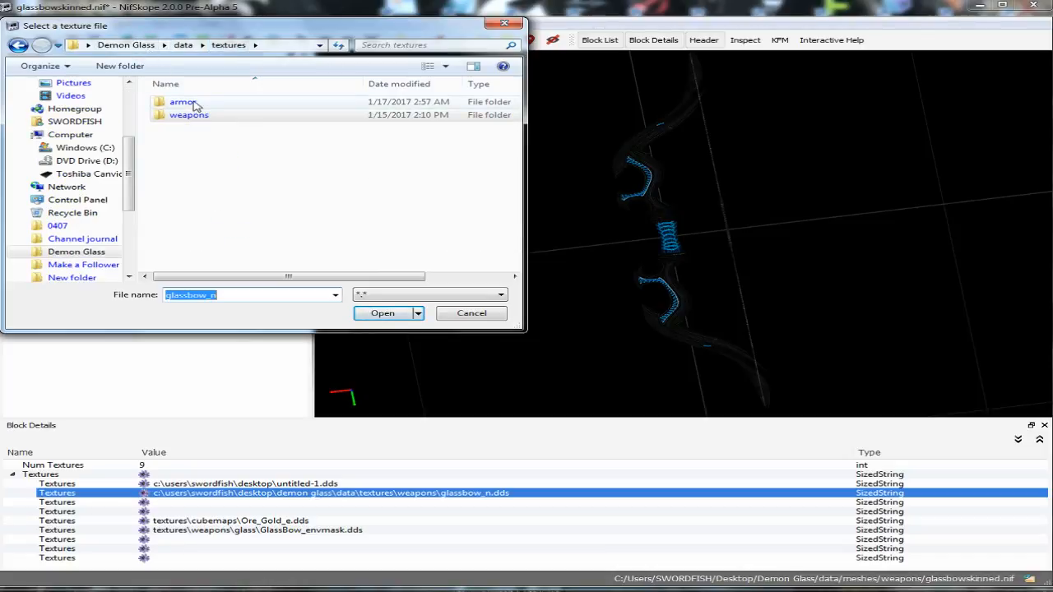
{"action": "double_click", "coordinate": [195, 104]}
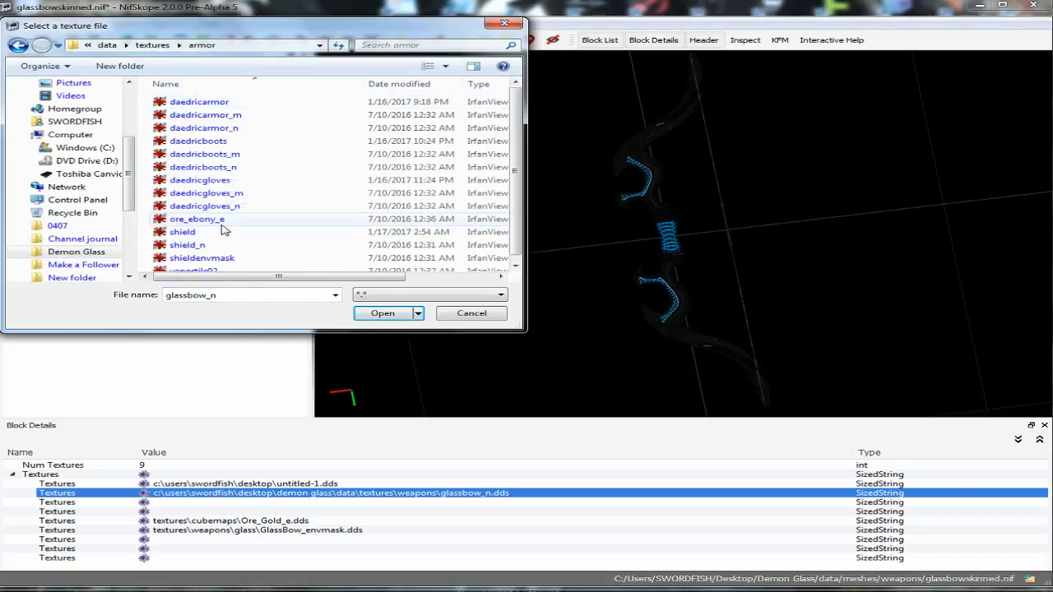
{"action": "left_click", "coordinate": [220, 220]}
{"action": "left_click", "coordinate": [394, 314]}
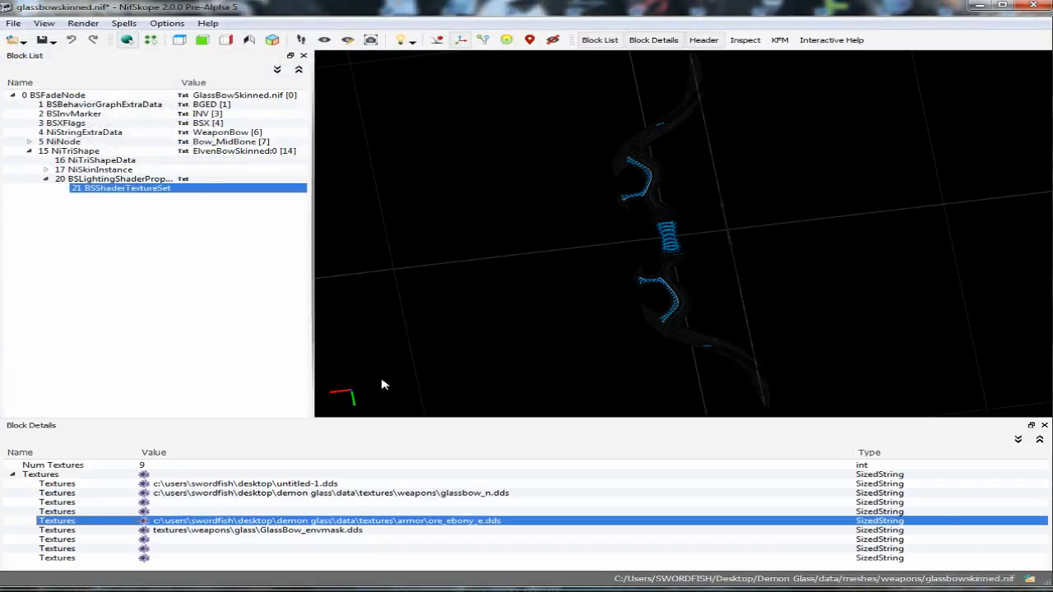
Step: Set the sixth texture slot to glassbow_envmask.dds from the Demon Glass data\textures\weapons folder
{"action": "left_click", "coordinate": [142, 532]}
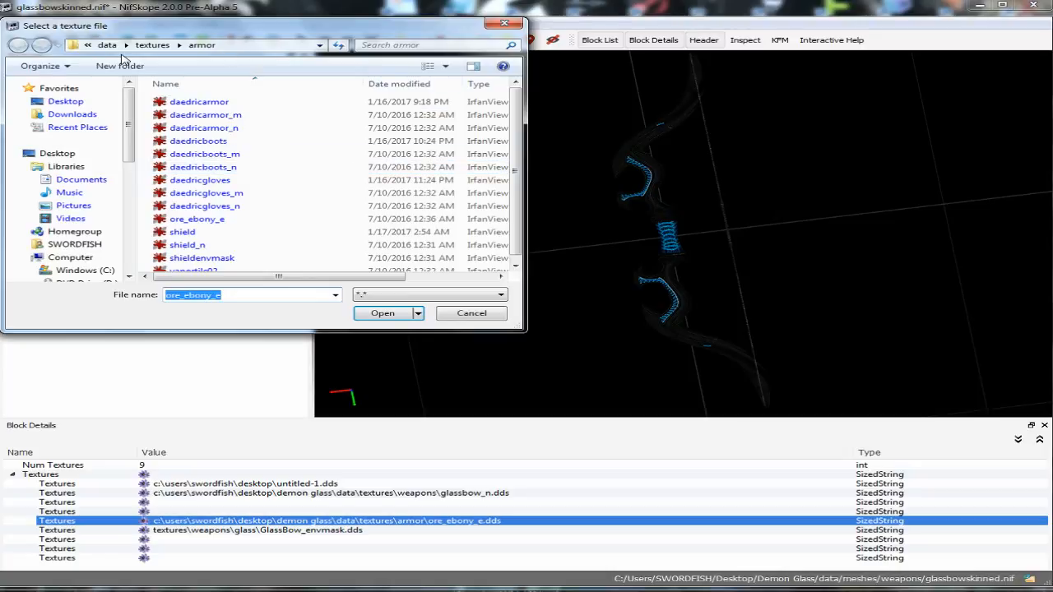
{"action": "left_click", "coordinate": [152, 45]}
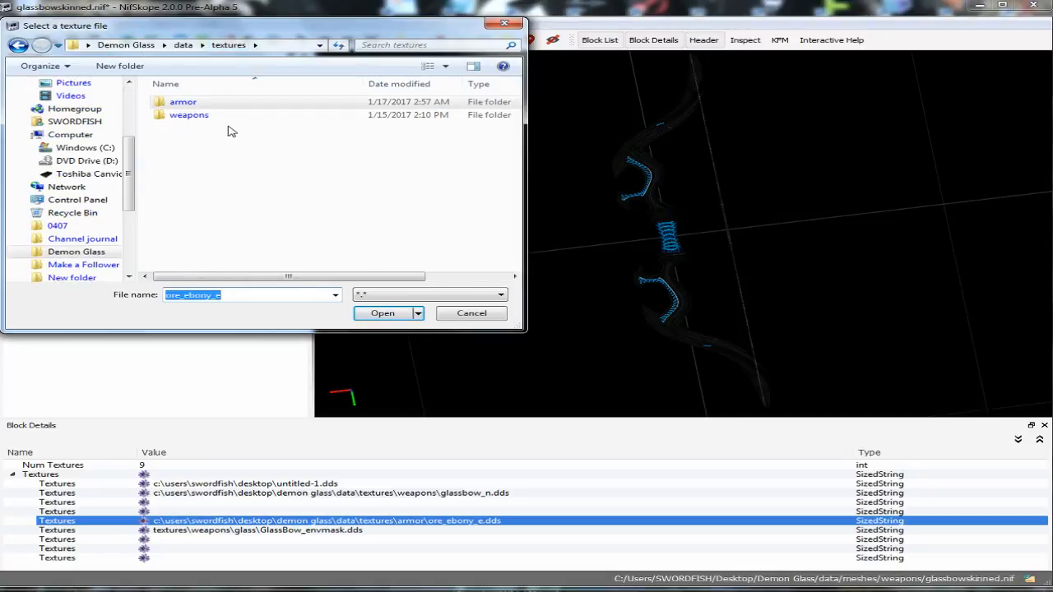
{"action": "double_click", "coordinate": [236, 114]}
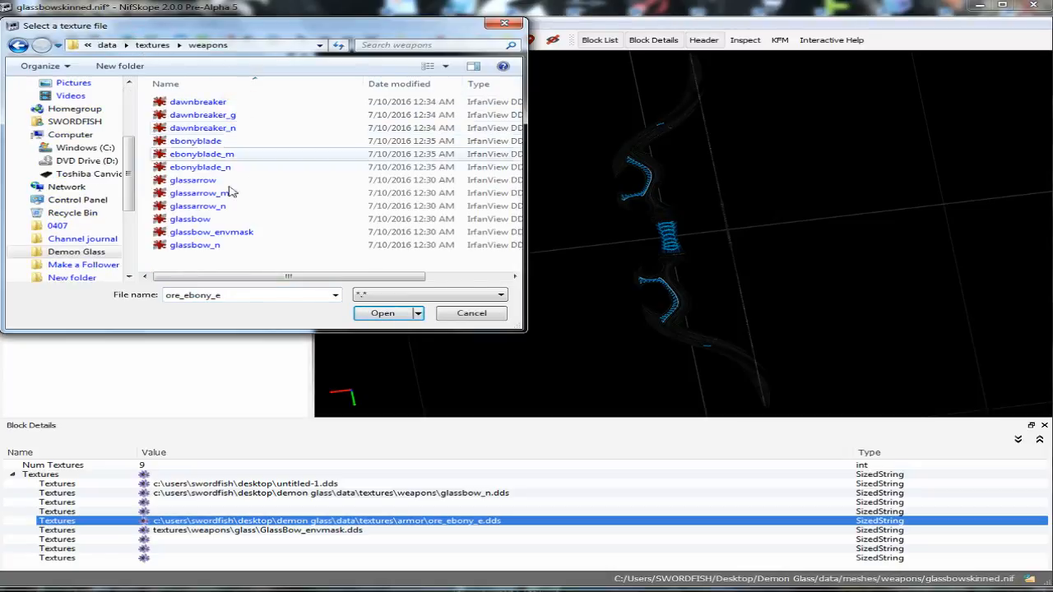
{"action": "left_click", "coordinate": [235, 233]}
{"action": "left_click", "coordinate": [388, 314]}
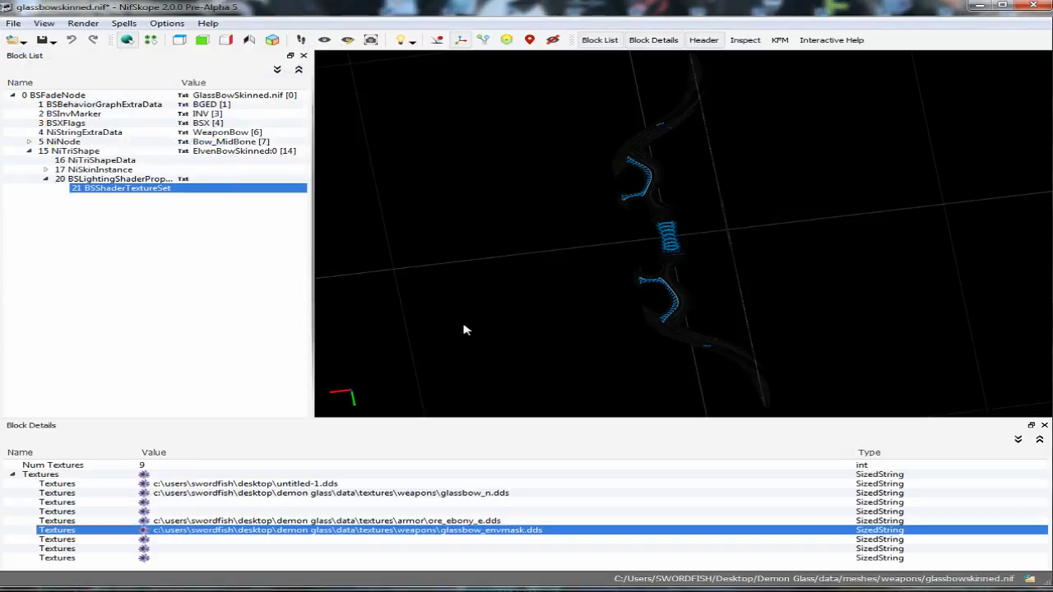
Step: Inspect the retextured bow up close from another angle and close the mesh without saving the changes
{"action": "left_click_drag", "start_coordinate": [490, 305], "coordinate": [656, 265]}
{"action": "scroll", "coordinate": [553, 301], "scroll_direction": "up", "scroll_amount": 2}
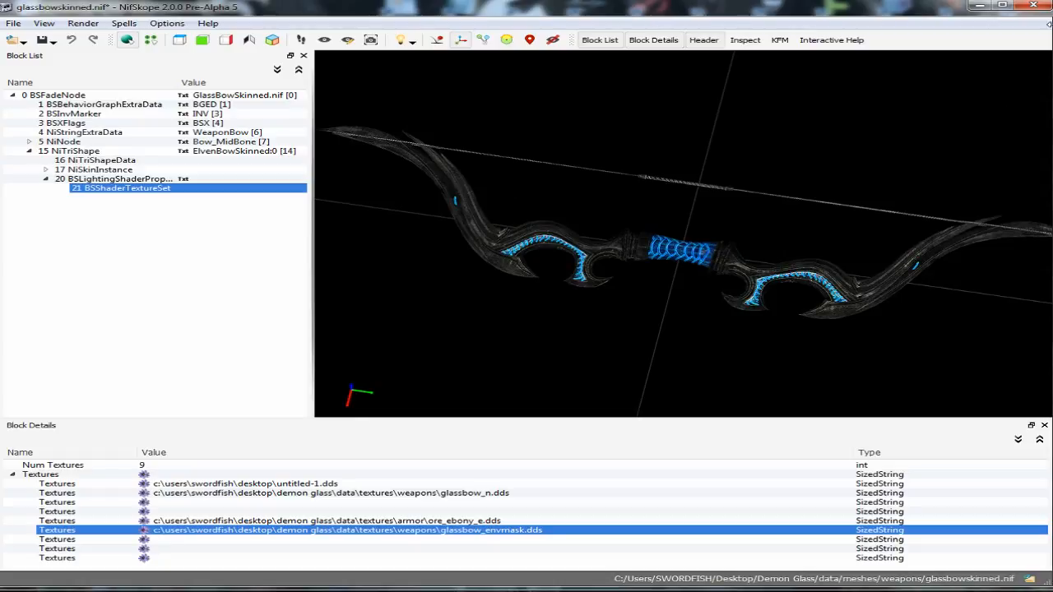
{"action": "left_click", "coordinate": [1033, 6]}
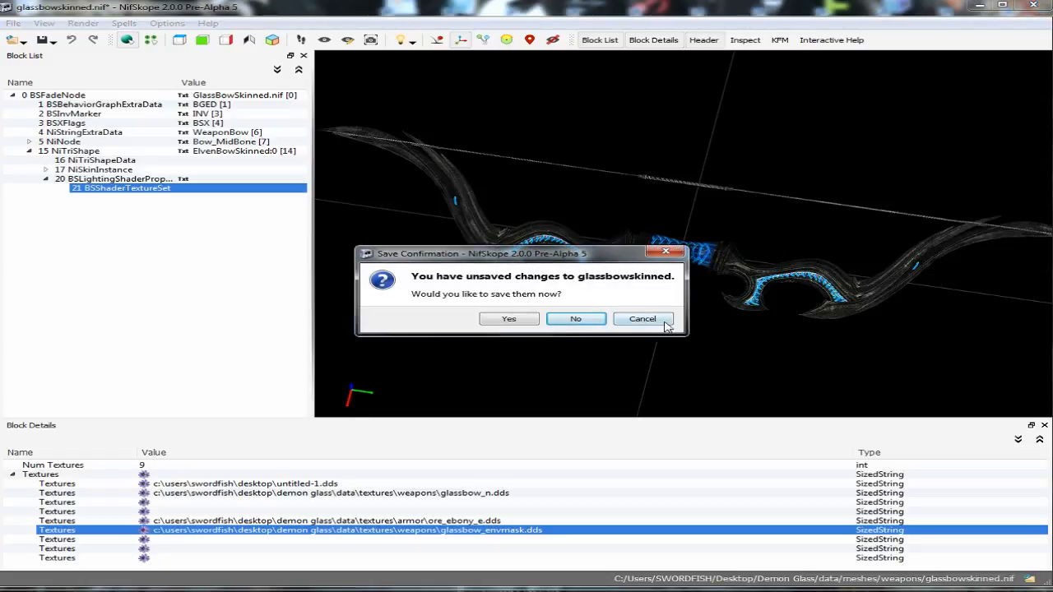
{"action": "left_click", "coordinate": [586, 319]}
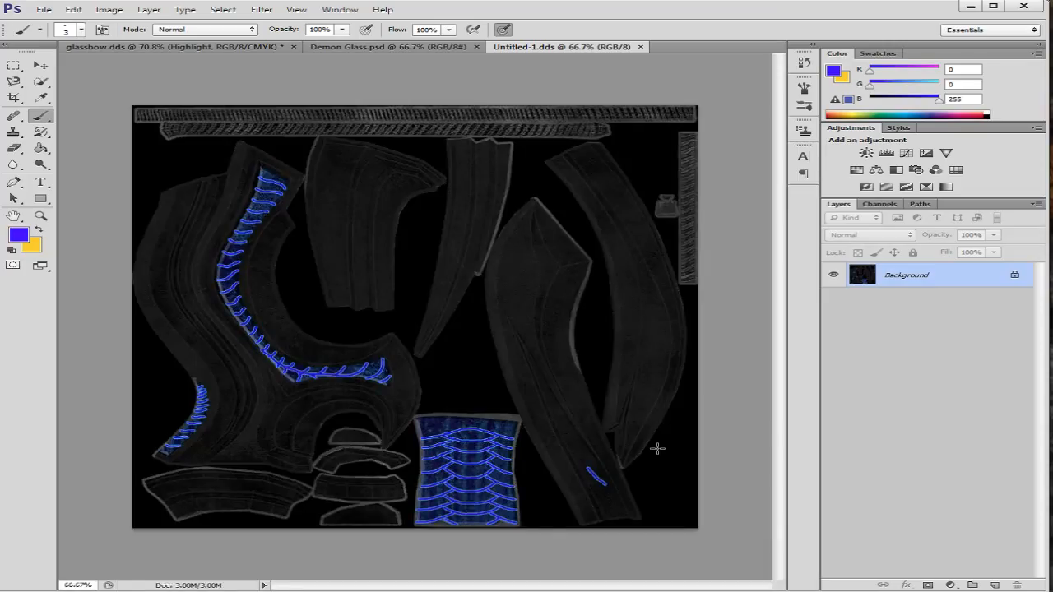
Step: Switch to glassbow.dds in Photoshop and erase the short stray stroke on the long limb piece from the Highlight layer
{"action": "left_click", "coordinate": [202, 46]}
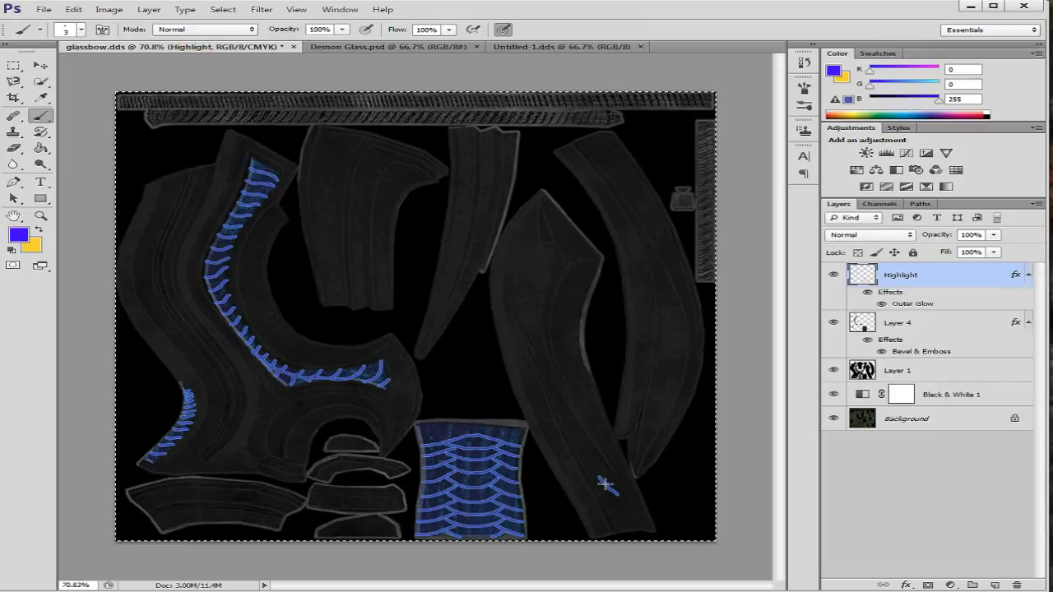
{"action": "left_click", "coordinate": [13, 148]}
{"action": "left_click_drag", "start_coordinate": [599, 471], "coordinate": [627, 508]}
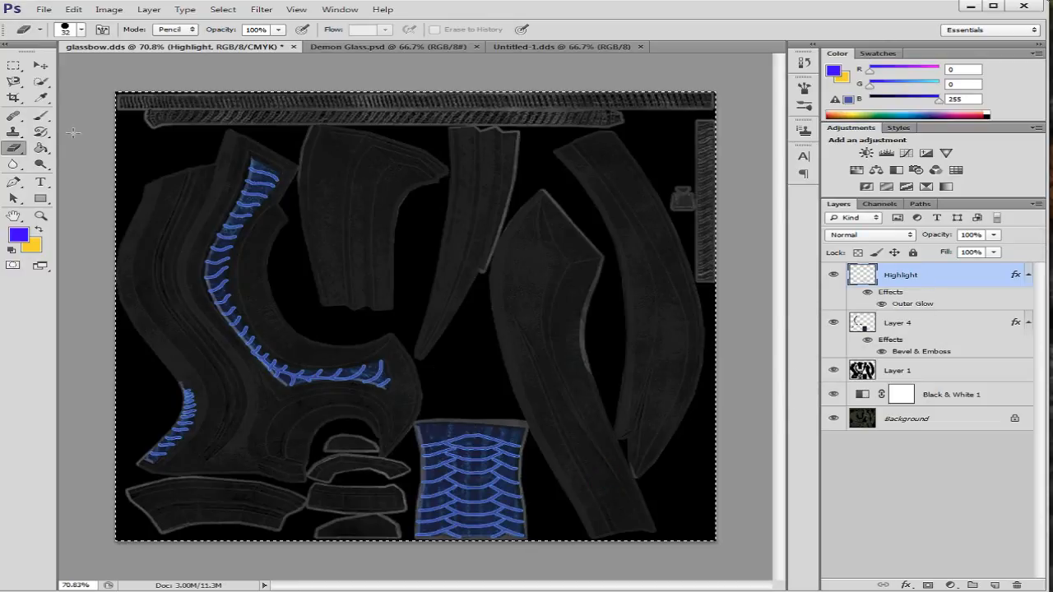
Step: Add the vertical text "discordia" in the Daedra font at 72 pt over the lower end of the long limb piece
{"action": "left_click", "coordinate": [40, 182]}
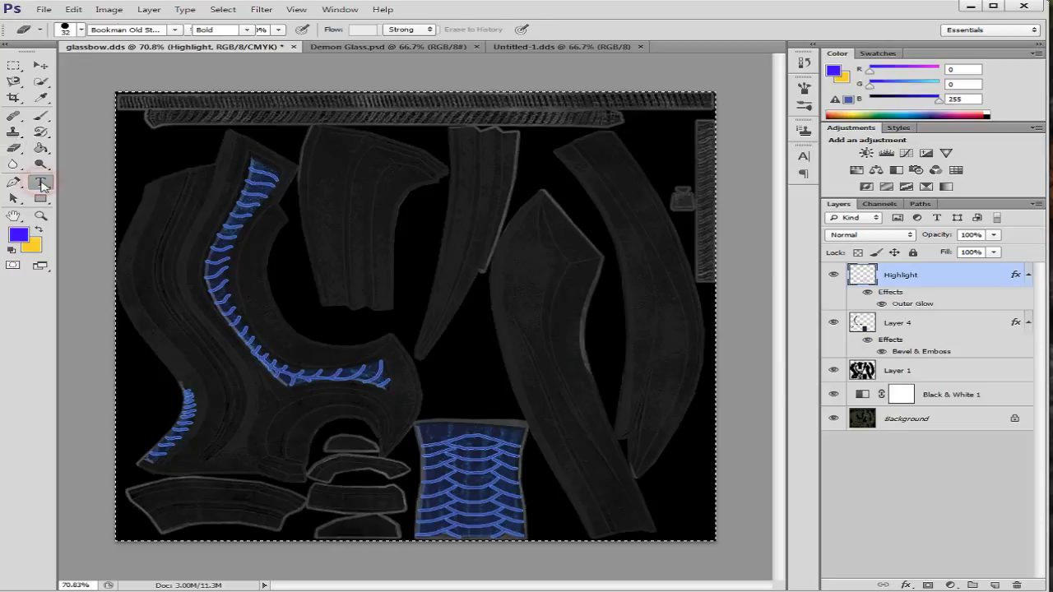
{"action": "left_click", "coordinate": [601, 475]}
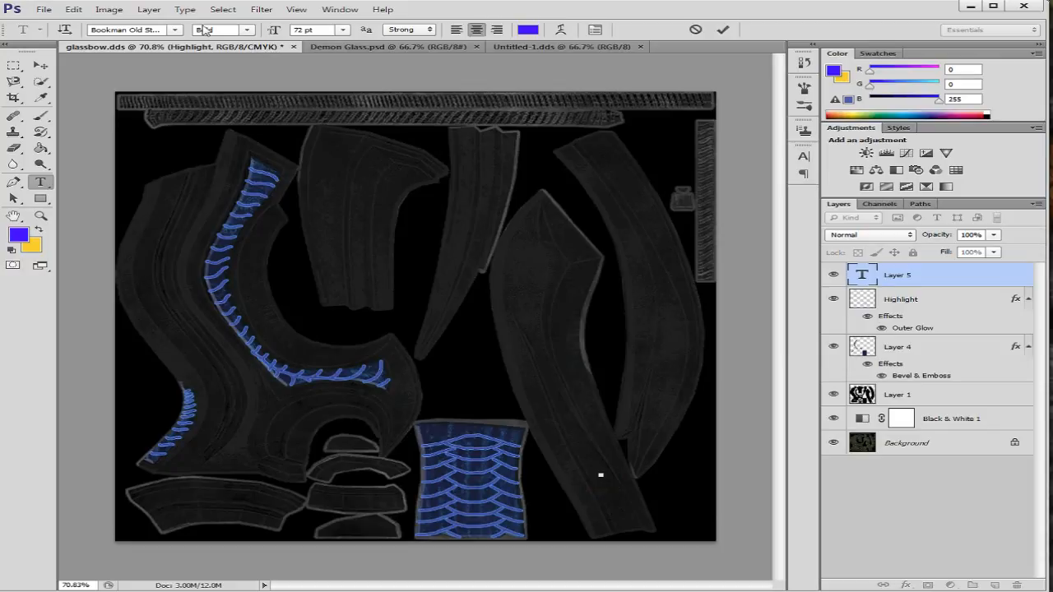
{"action": "left_click", "coordinate": [177, 31]}
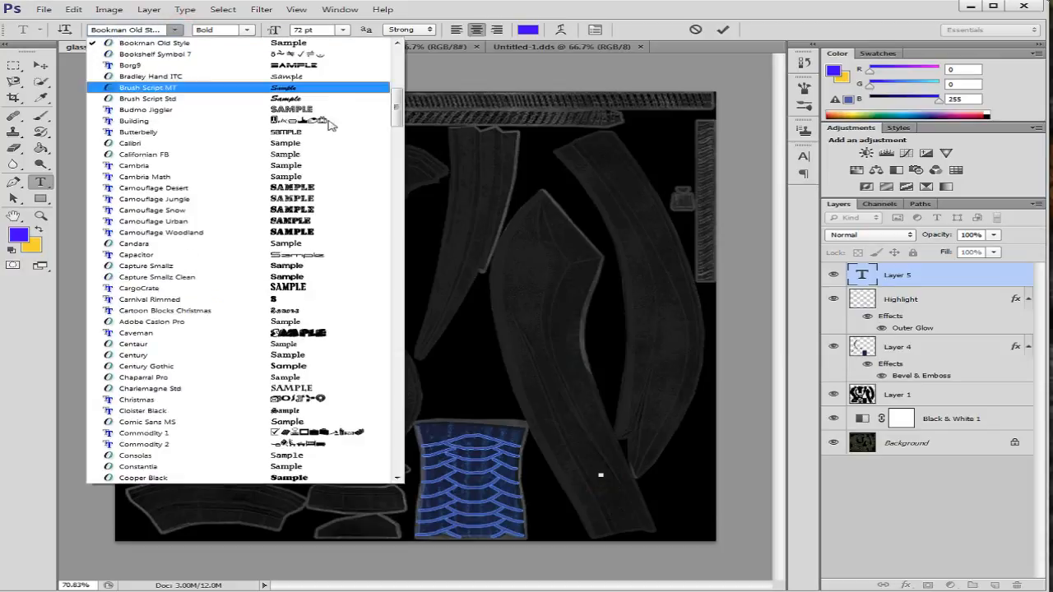
{"action": "left_click_drag", "start_coordinate": [399, 121], "coordinate": [402, 154]}
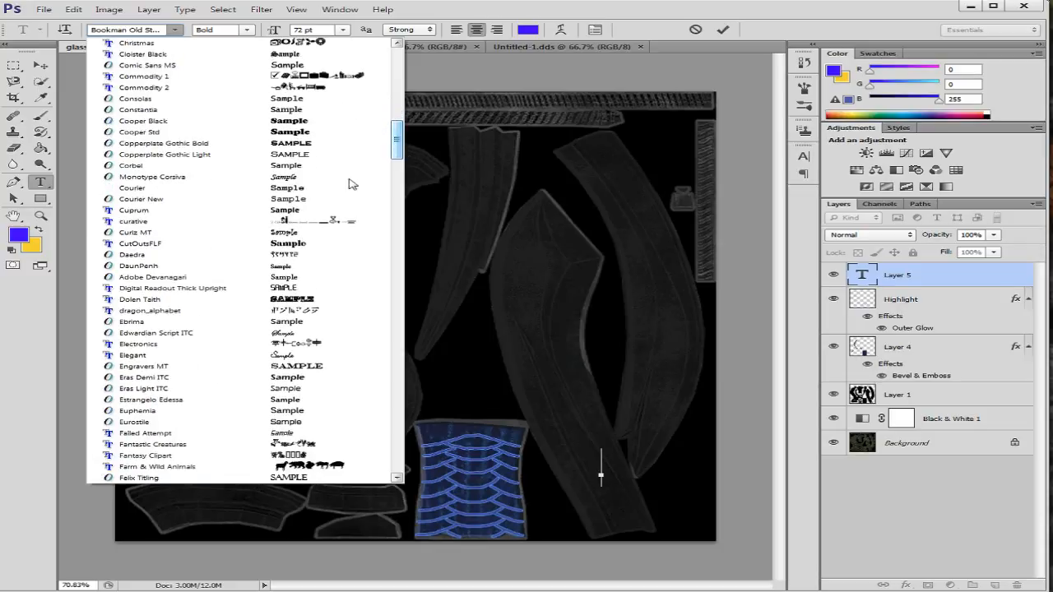
{"action": "left_click", "coordinate": [253, 255]}
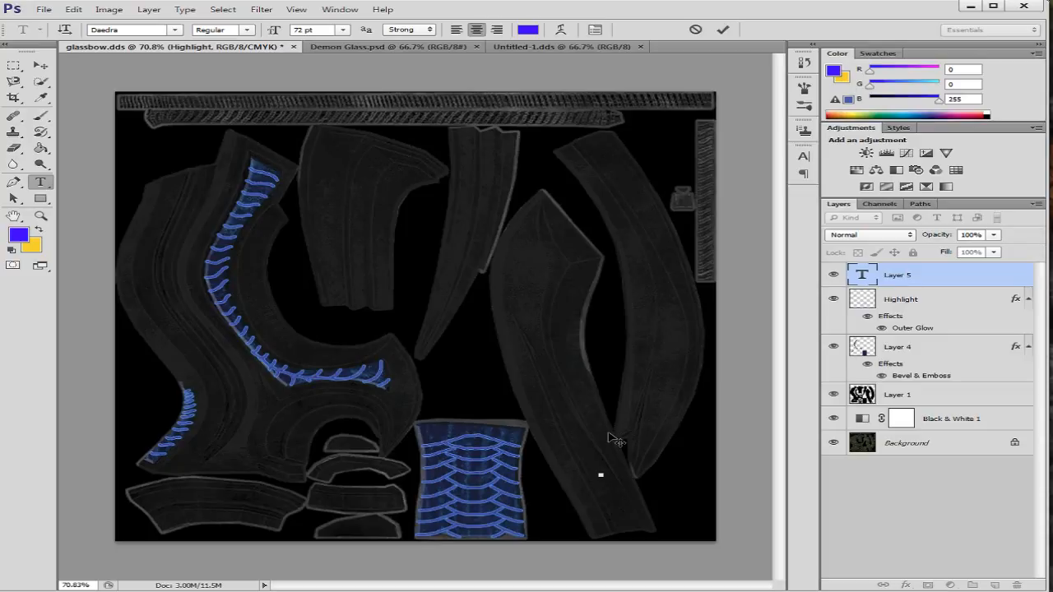
{"action": "left_click", "coordinate": [65, 29]}
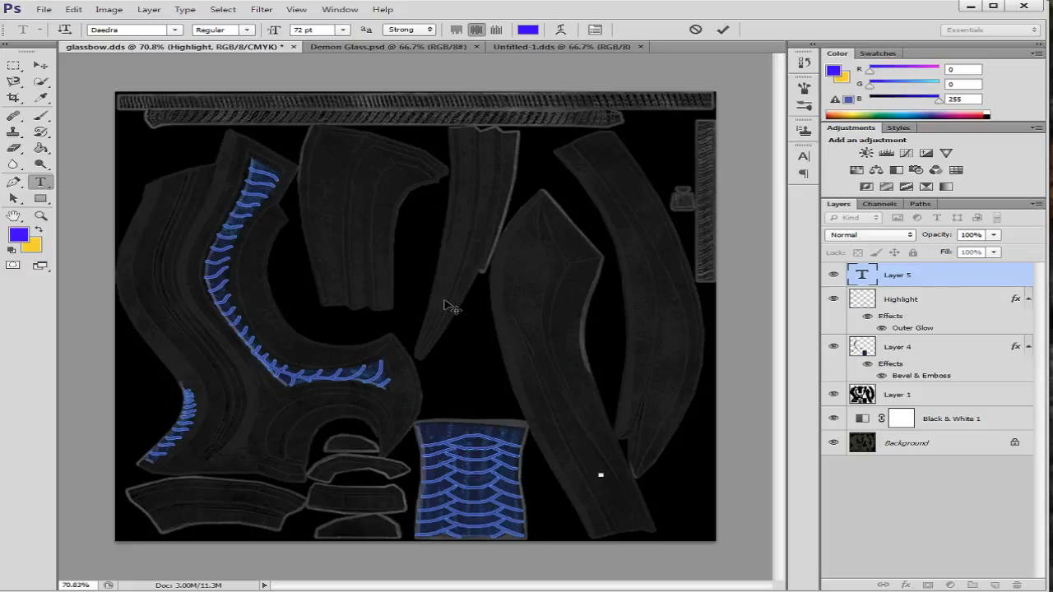
{"action": "key", "text": "ctrl+v"}
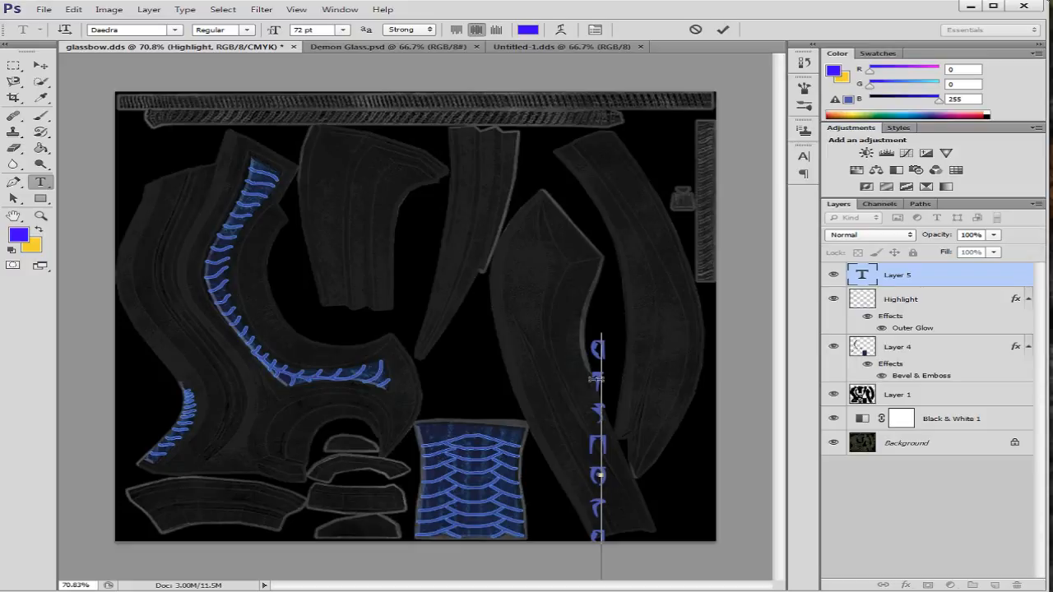
{"action": "left_click", "coordinate": [727, 33]}
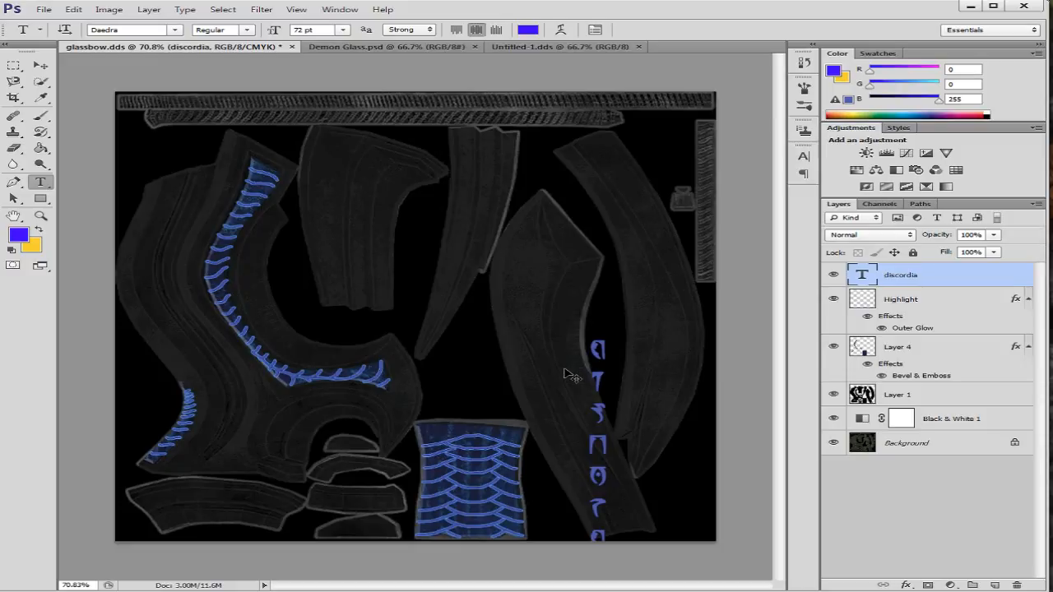
Step: Scale the discordia text to 47.86%, rotate it -19.62°, and move it onto the lower end of the limb piece
{"action": "key", "text": "ctrl+t"}
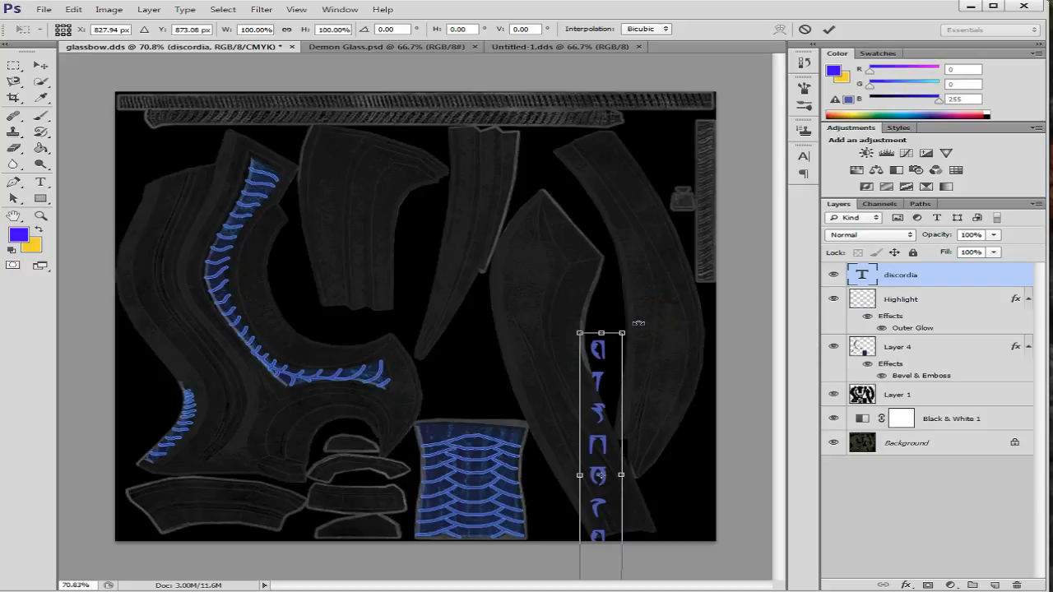
{"action": "left_click_drag", "start_coordinate": [555, 303], "coordinate": [581, 407]}
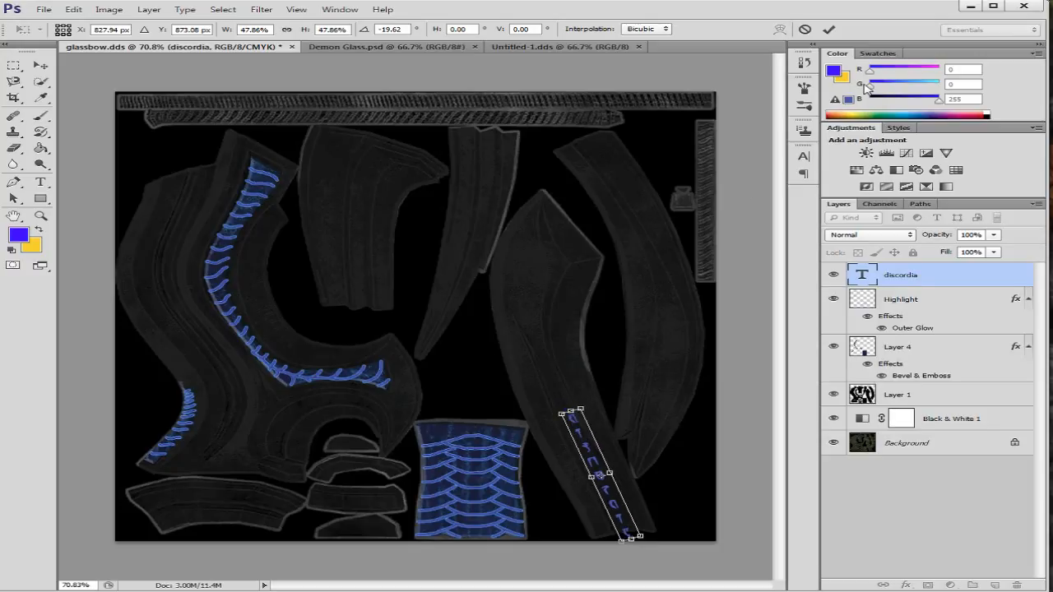
{"action": "left_click", "coordinate": [828, 28]}
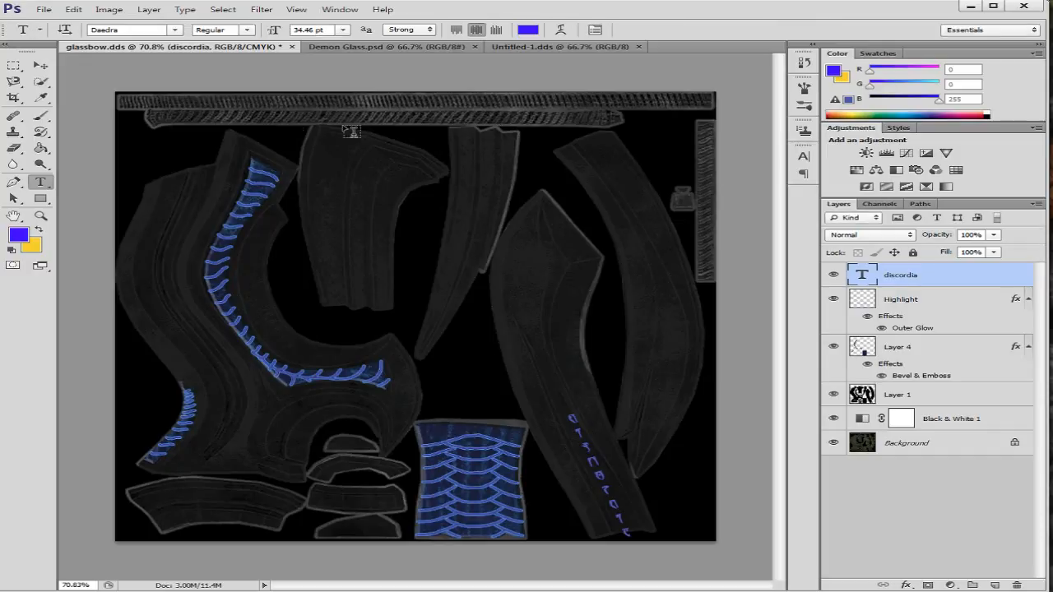
{"action": "left_click", "coordinate": [38, 66]}
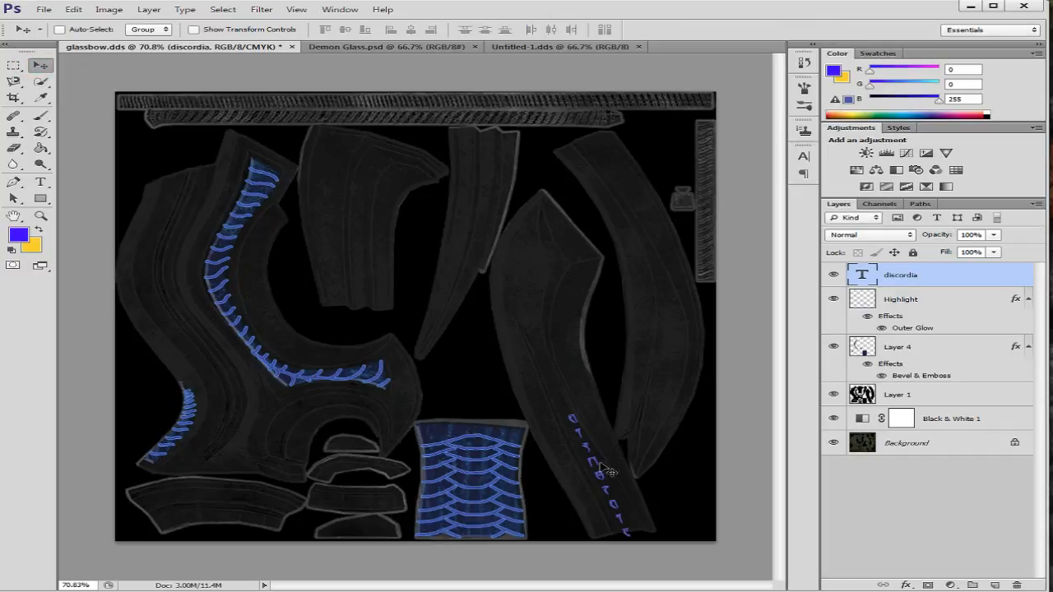
{"action": "left_click_drag", "start_coordinate": [595, 467], "coordinate": [584, 455]}
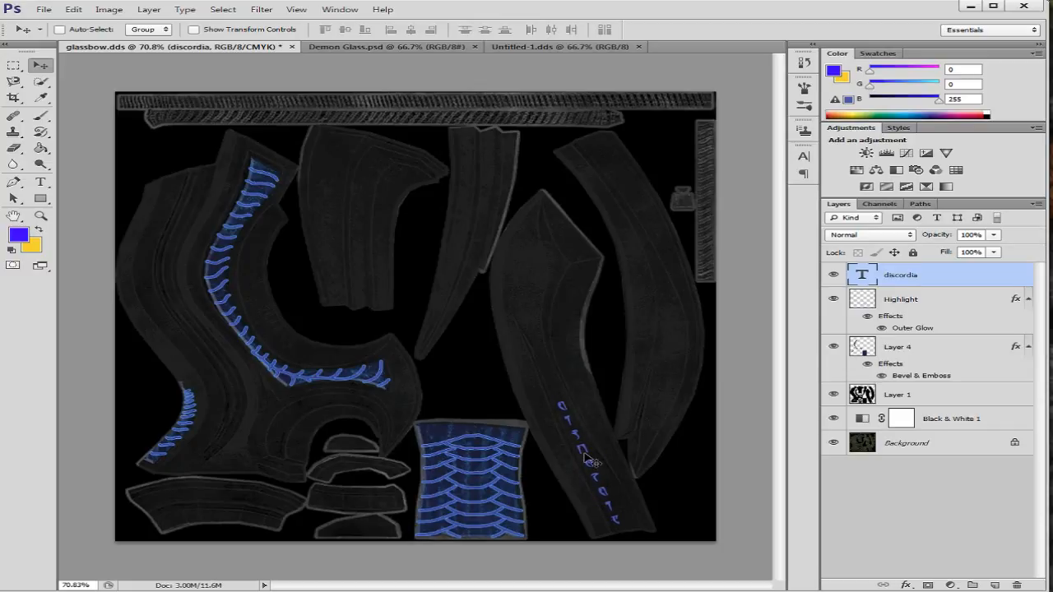
Step: Scale the discordia text down to about 78% and reposition it along the lower end of the limb piece
{"action": "key", "text": "ctrl+t"}
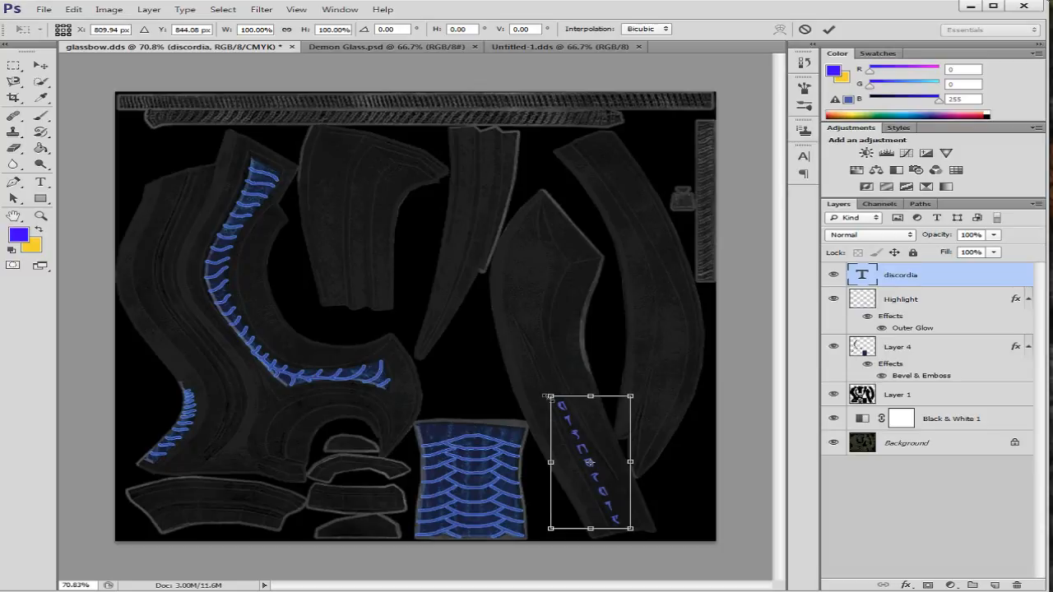
{"action": "left_click_drag", "start_coordinate": [549, 397], "coordinate": [560, 410]}
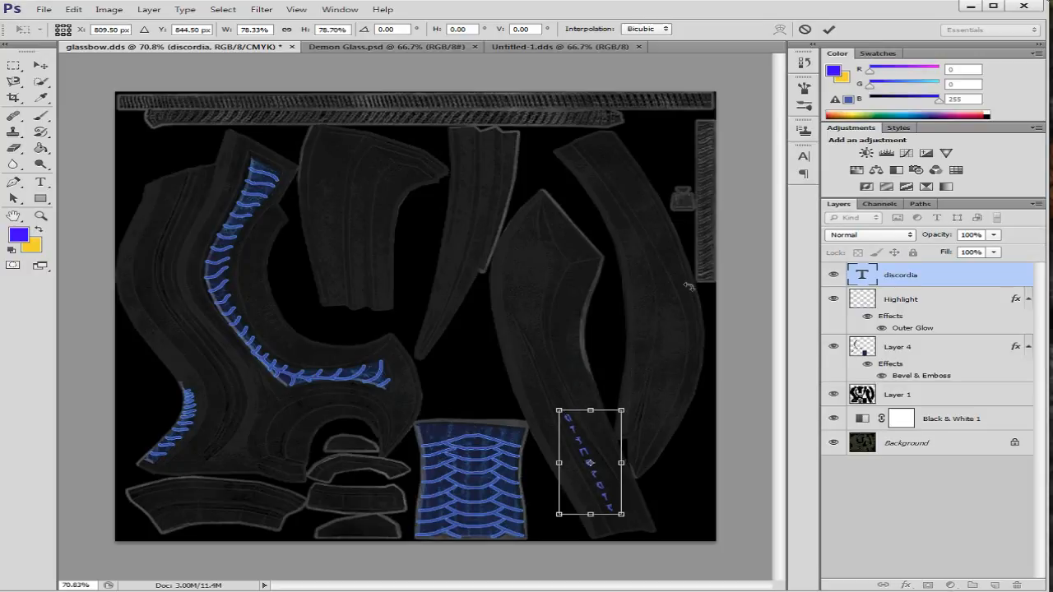
{"action": "left_click", "coordinate": [829, 29]}
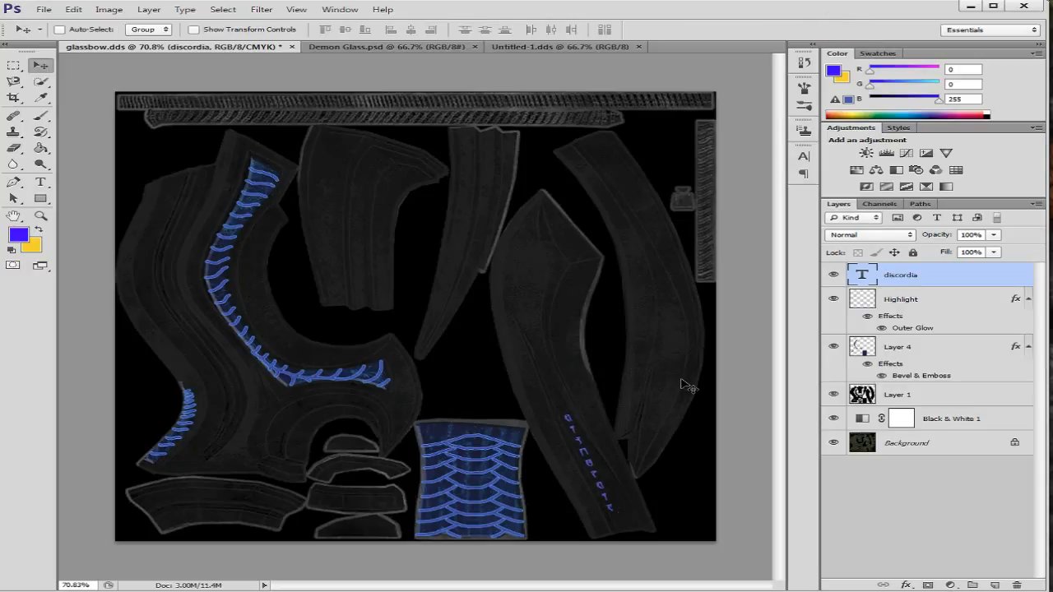
{"action": "scroll", "coordinate": [630, 447], "scroll_direction": "up", "scroll_amount": 3}
{"action": "left_click_drag", "start_coordinate": [779, 373], "coordinate": [788, 413]}
{"action": "left_click", "coordinate": [610, 405]}
{"action": "left_click_drag", "start_coordinate": [610, 405], "coordinate": [631, 425]}
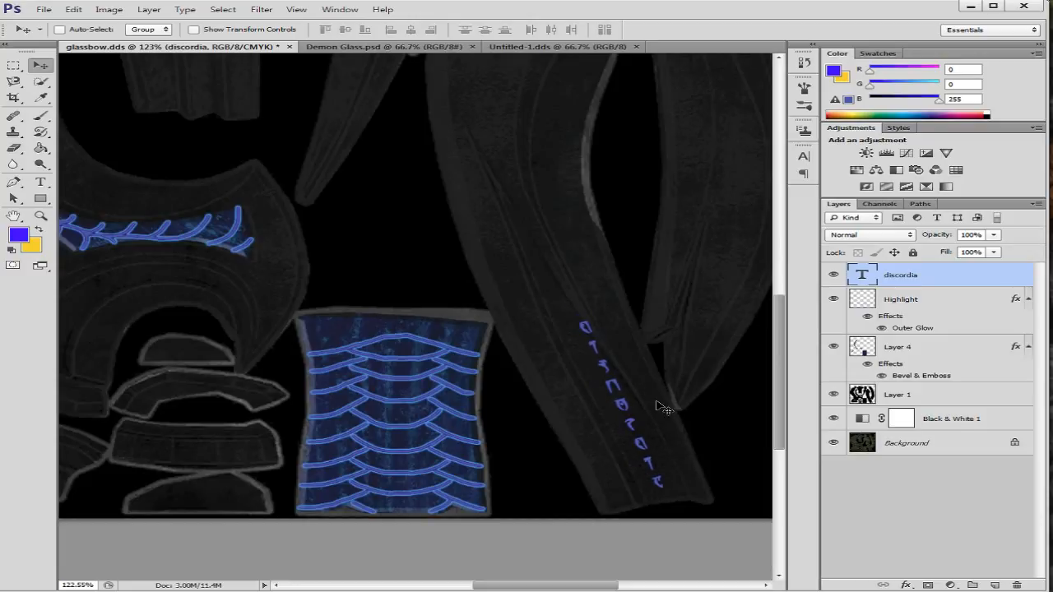
Step: Rotate the discordia text by -3.93° and nudge it slightly left to follow the limb's slant
{"action": "key", "text": "ctrl+t"}
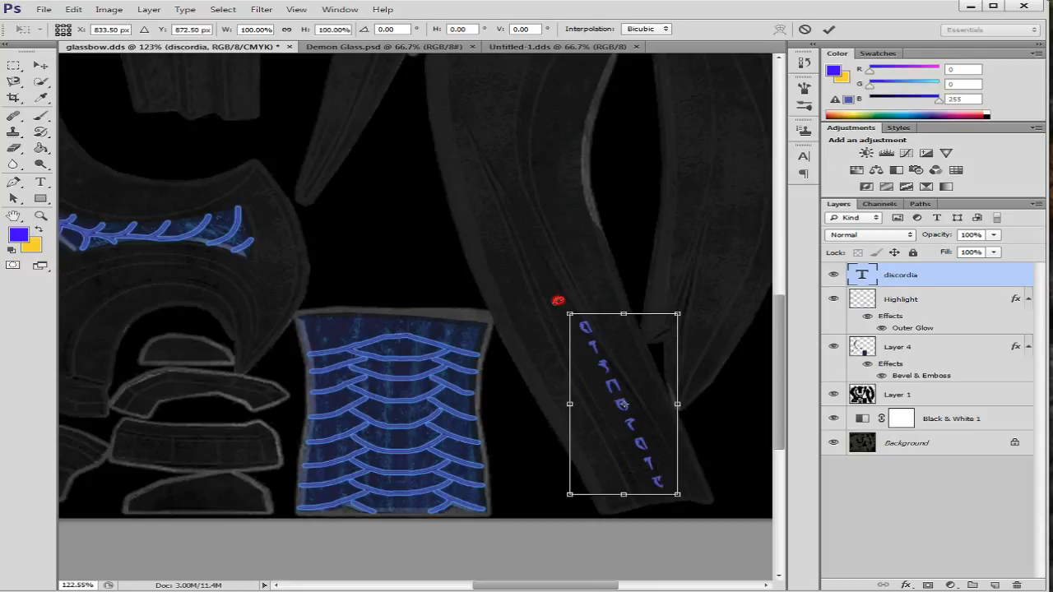
{"action": "left_click_drag", "start_coordinate": [554, 302], "coordinate": [548, 306]}
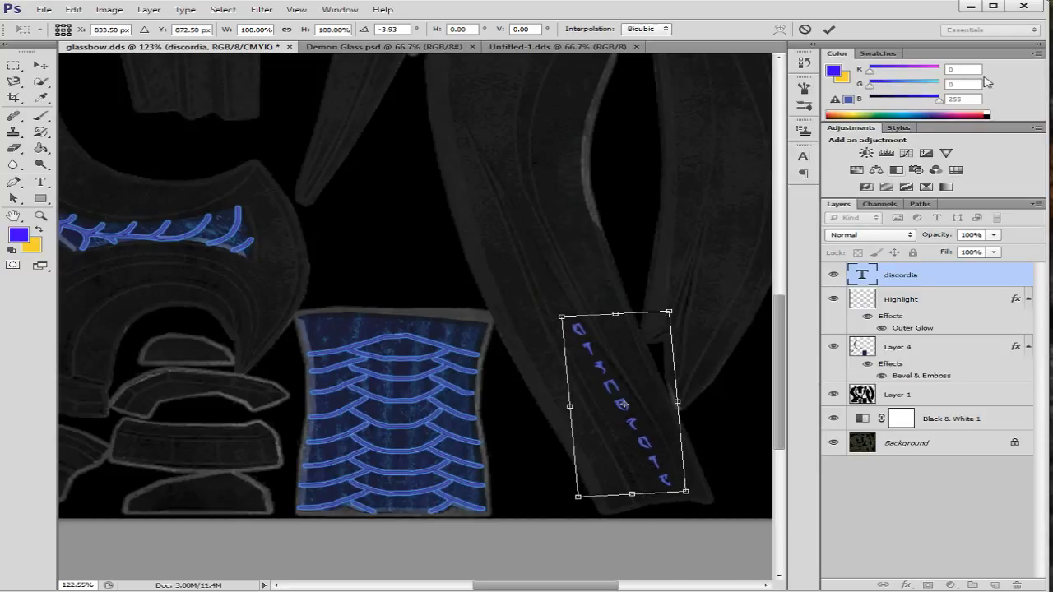
{"action": "left_click", "coordinate": [829, 29]}
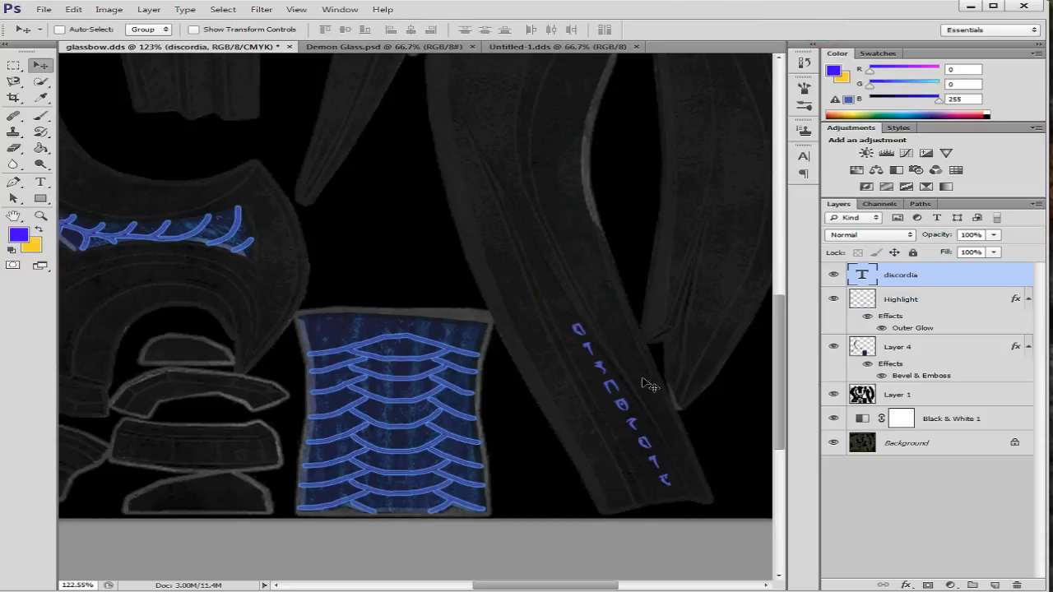
{"action": "left_click_drag", "start_coordinate": [623, 410], "coordinate": [617, 409]}
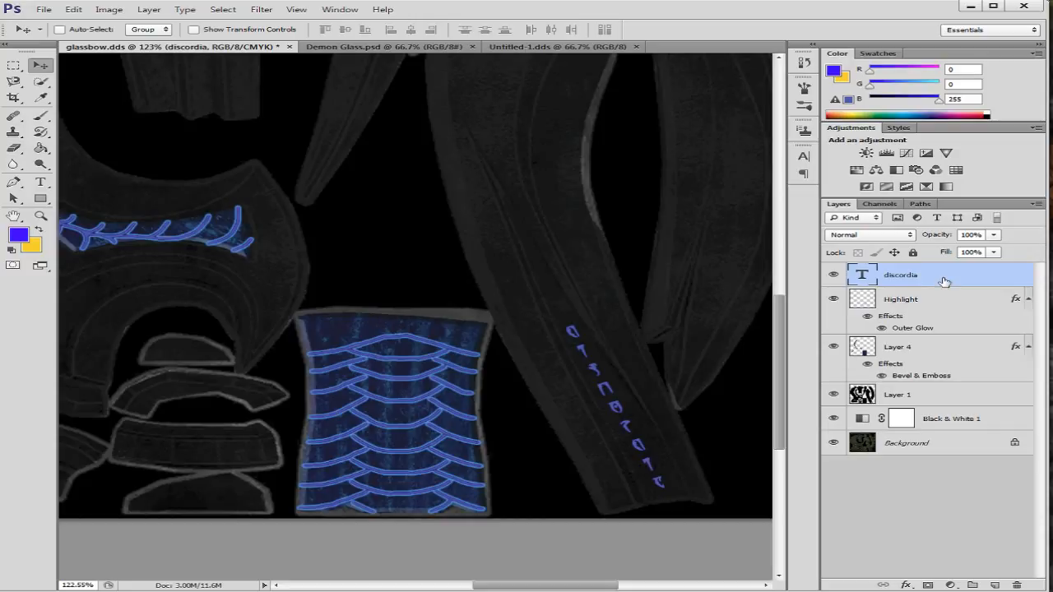
{"action": "scroll", "coordinate": [693, 401], "scroll_direction": "up", "scroll_amount": 2}
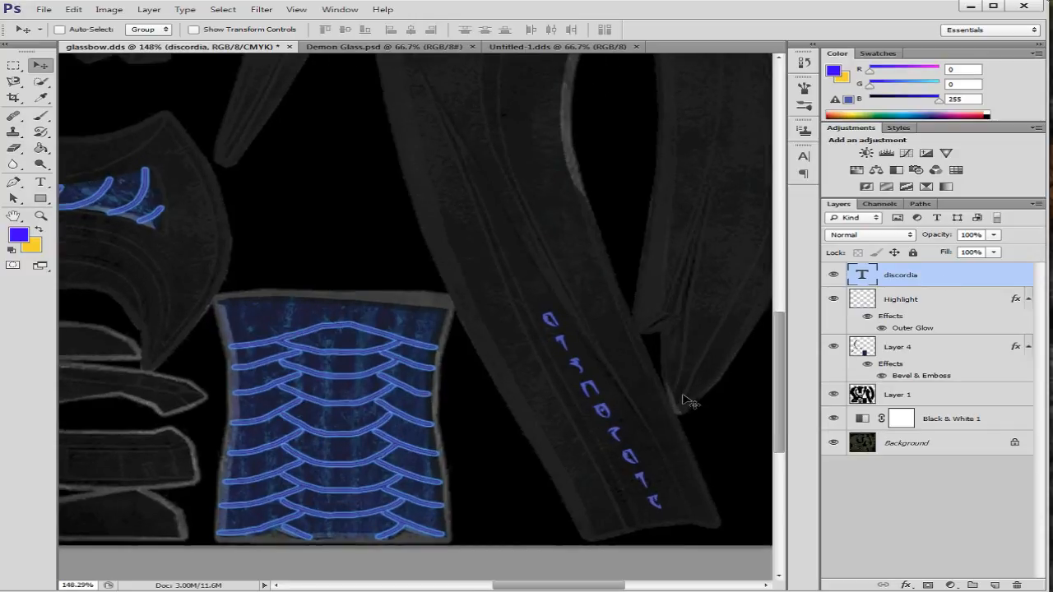
Step: Add a Bevel & Emboss effect to the discordia text layer with Down direction and the Chisel Hard technique
{"action": "double_click", "coordinate": [974, 275]}
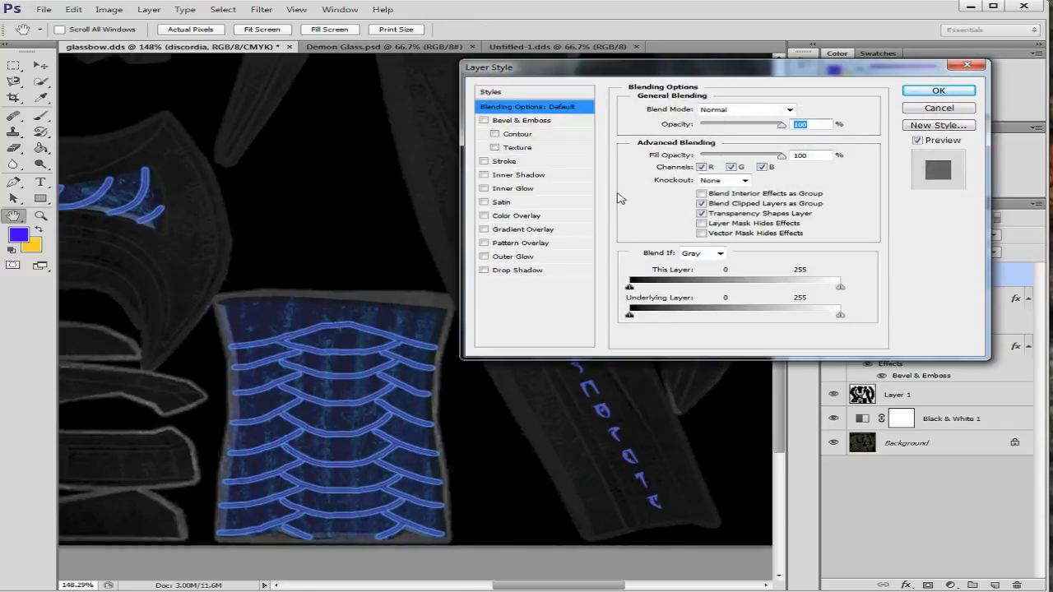
{"action": "left_click", "coordinate": [485, 121]}
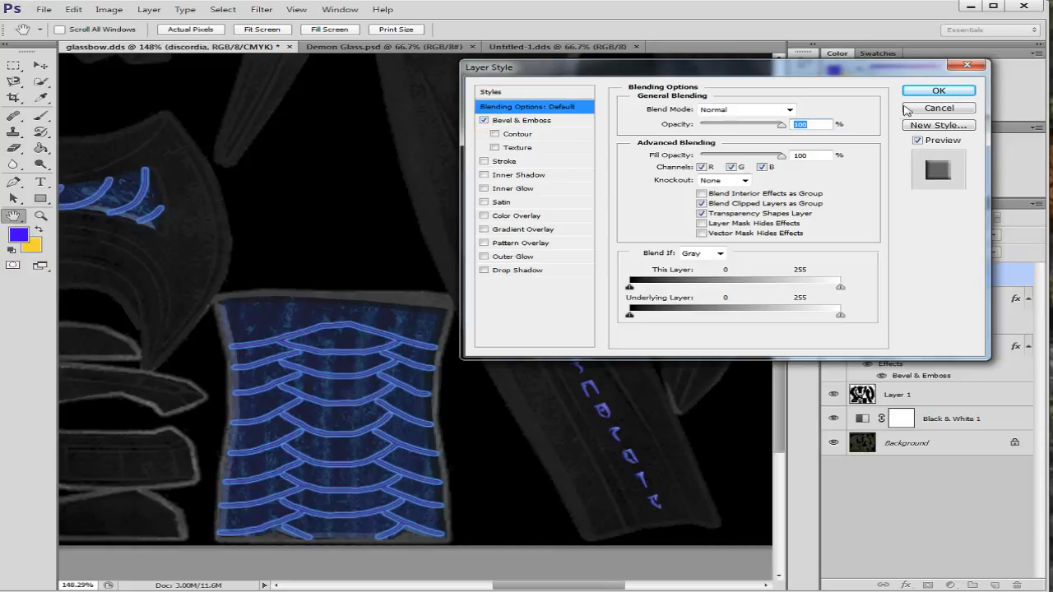
{"action": "left_click", "coordinate": [939, 91]}
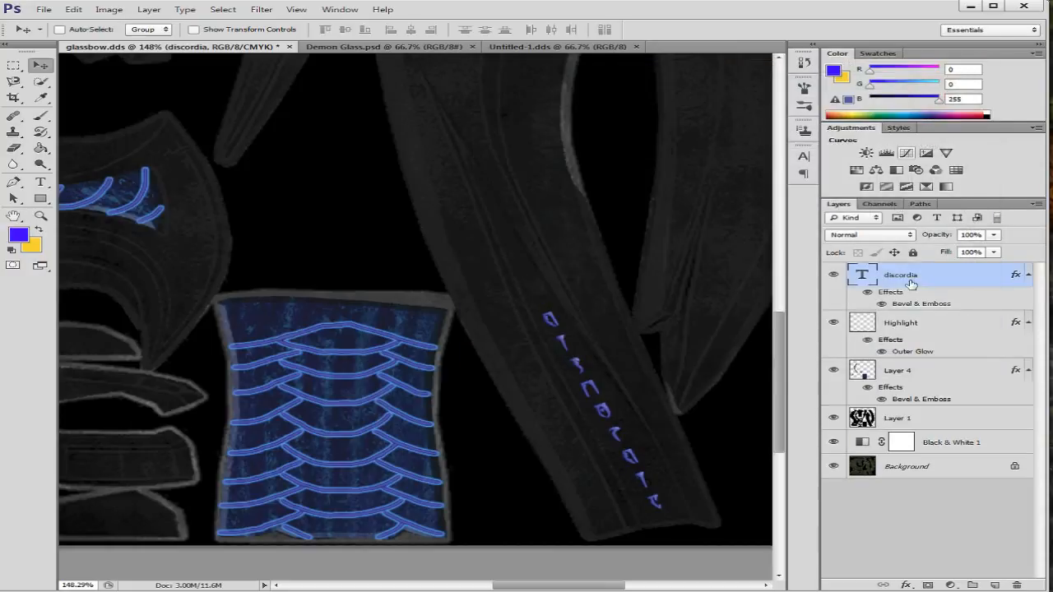
{"action": "double_click", "coordinate": [968, 304]}
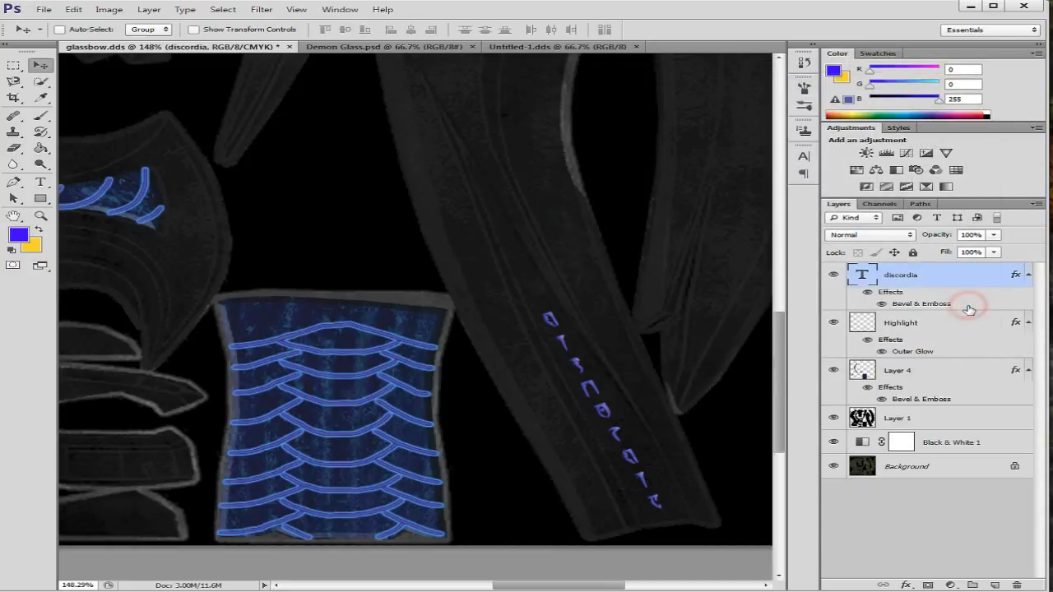
{"action": "left_click", "coordinate": [736, 154]}
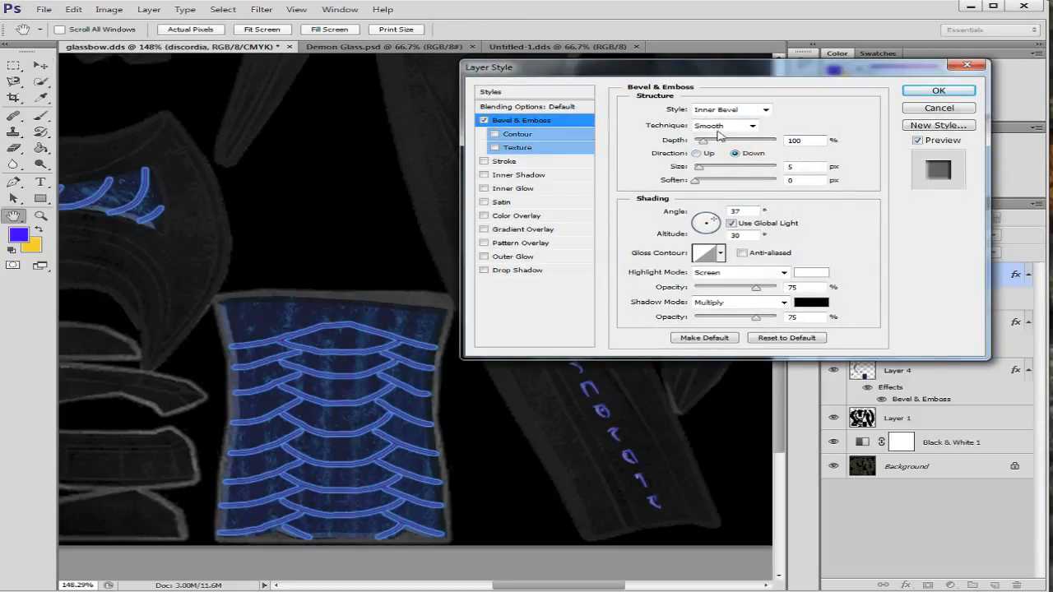
{"action": "left_click", "coordinate": [752, 126]}
{"action": "left_click", "coordinate": [744, 149]}
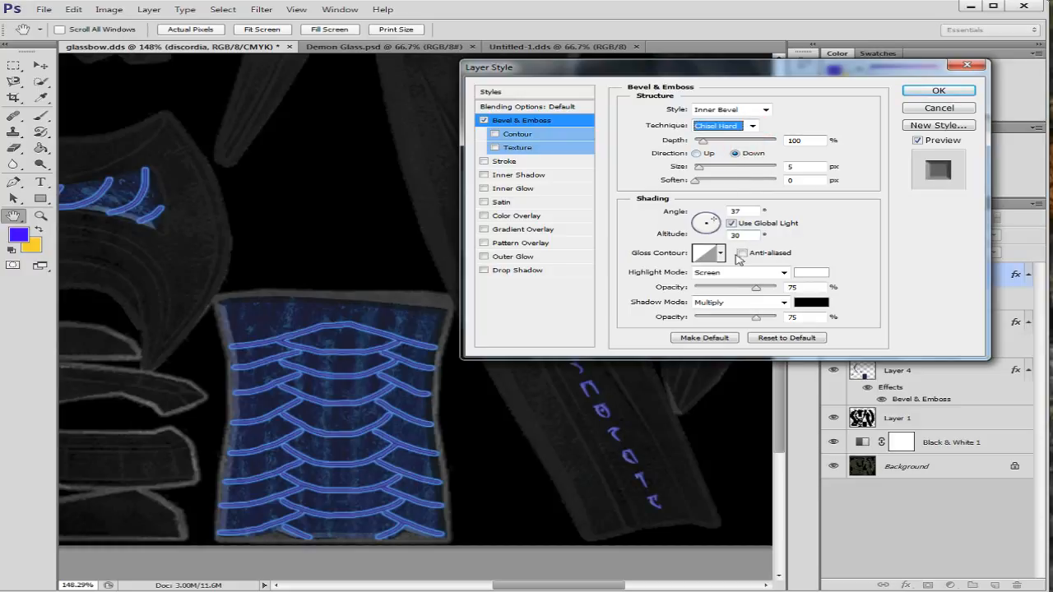
Step: Set both the highlight mode and the shadow mode of the discordia text's bevel to Normal
{"action": "left_click", "coordinate": [784, 272]}
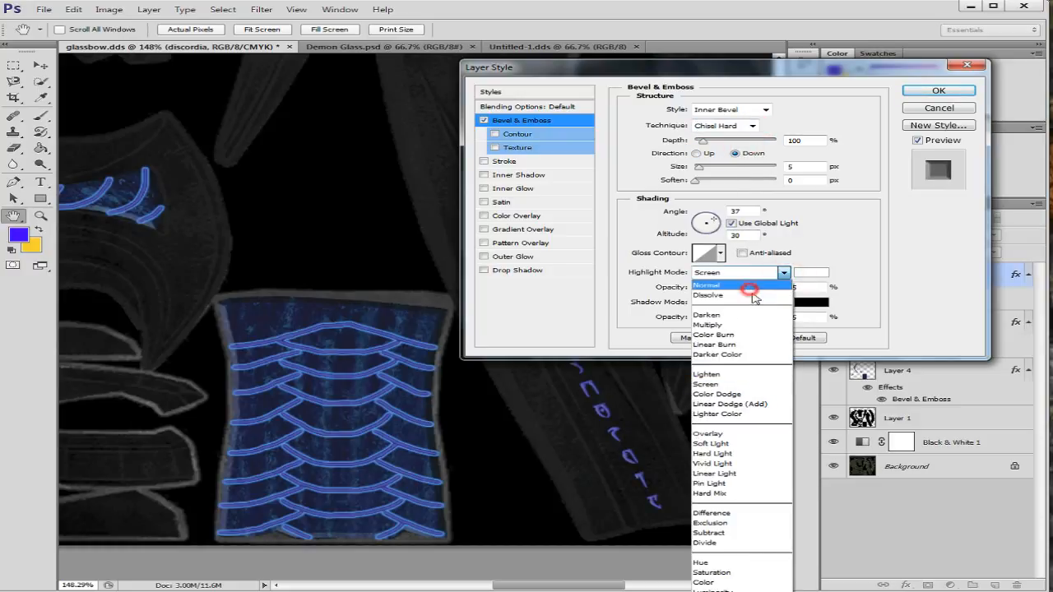
{"action": "left_click", "coordinate": [747, 279]}
{"action": "left_click", "coordinate": [745, 302]}
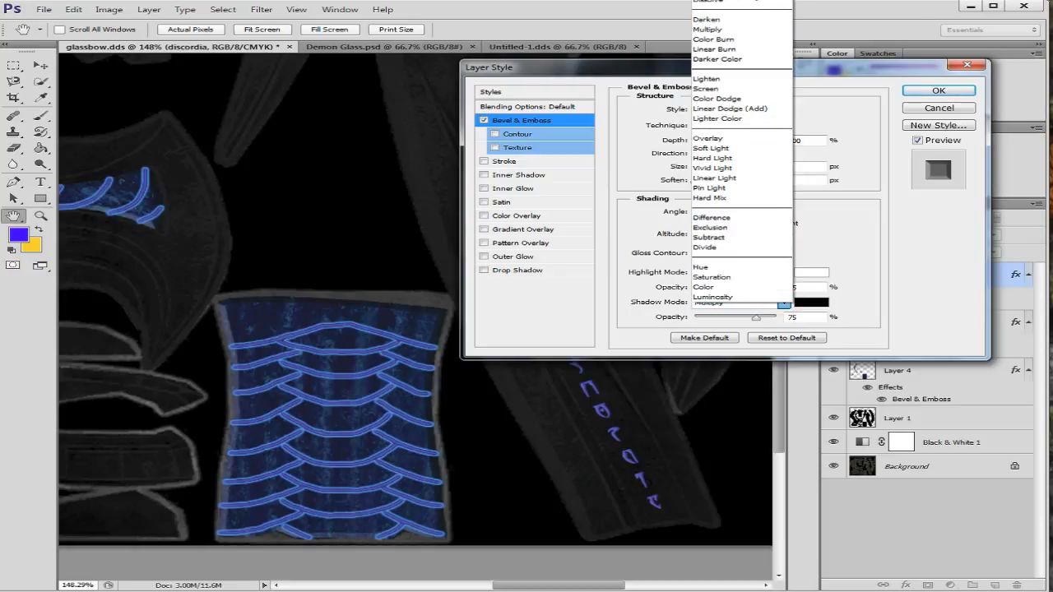
{"action": "left_click", "coordinate": [754, 4]}
{"action": "left_click", "coordinate": [930, 91]}
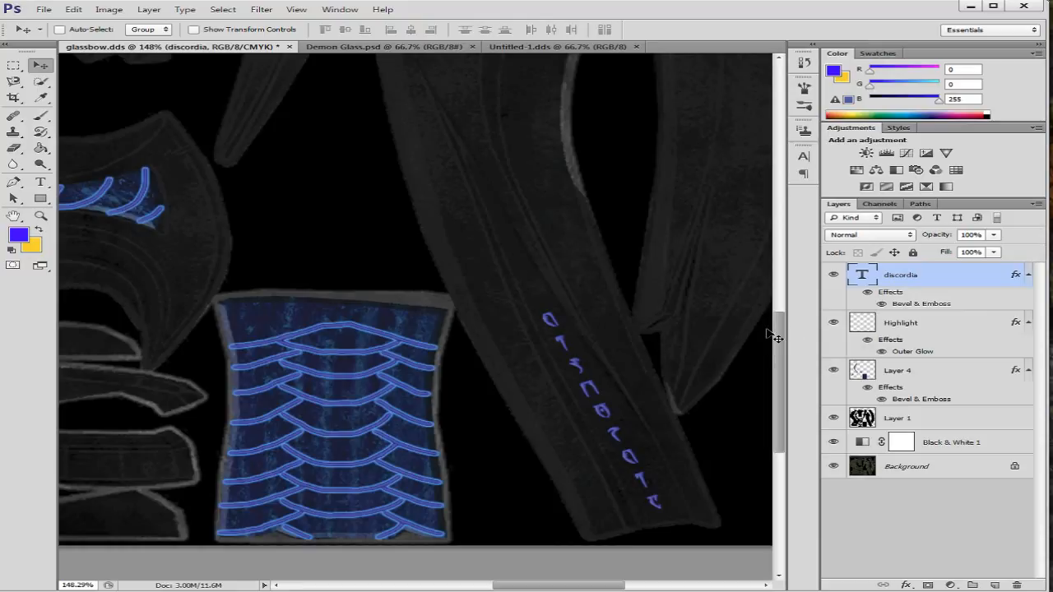
Step: Add an Outer Glow to the discordia text and change its glow colour to light blue
{"action": "double_click", "coordinate": [973, 304]}
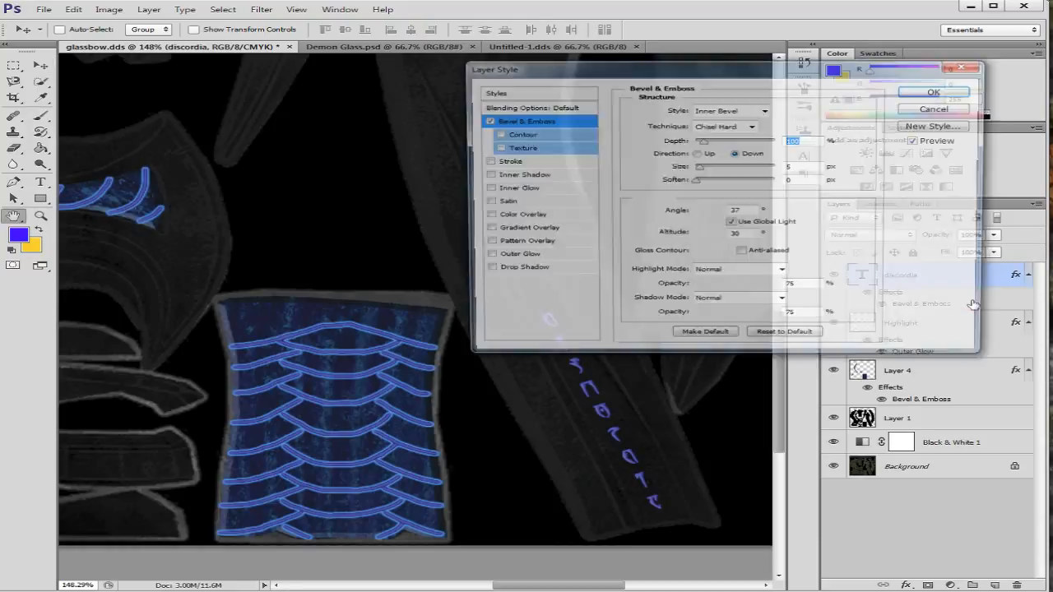
{"action": "left_click", "coordinate": [486, 257]}
{"action": "left_click", "coordinate": [950, 91]}
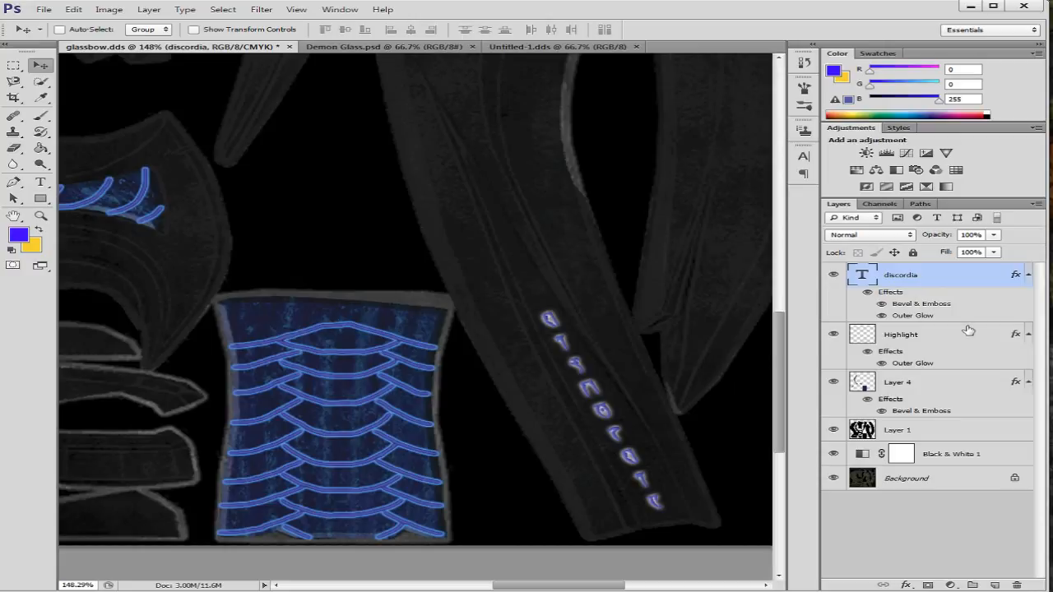
{"action": "double_click", "coordinate": [971, 320]}
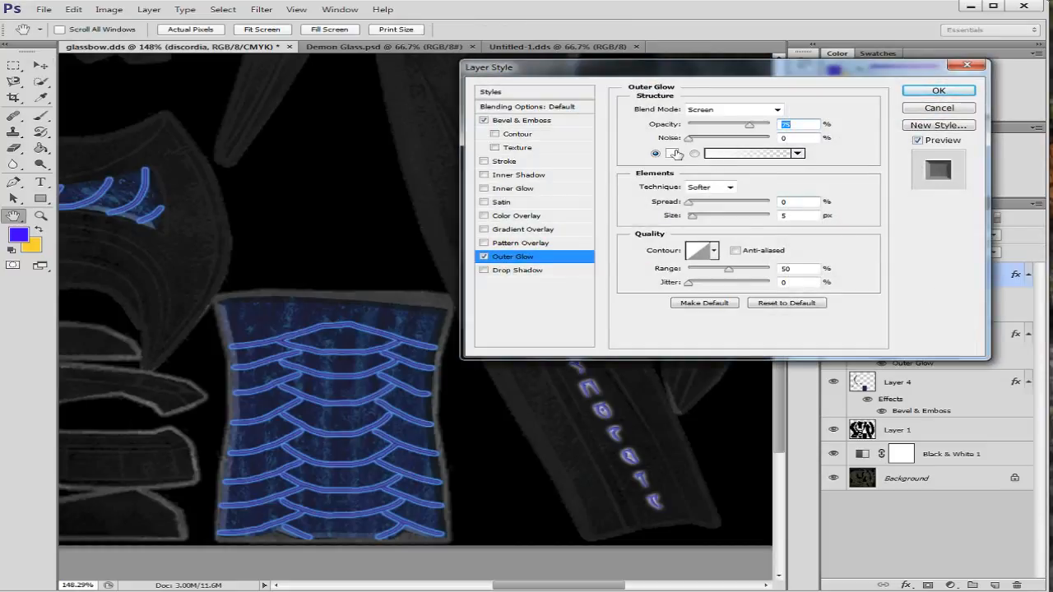
{"action": "left_click", "coordinate": [675, 154]}
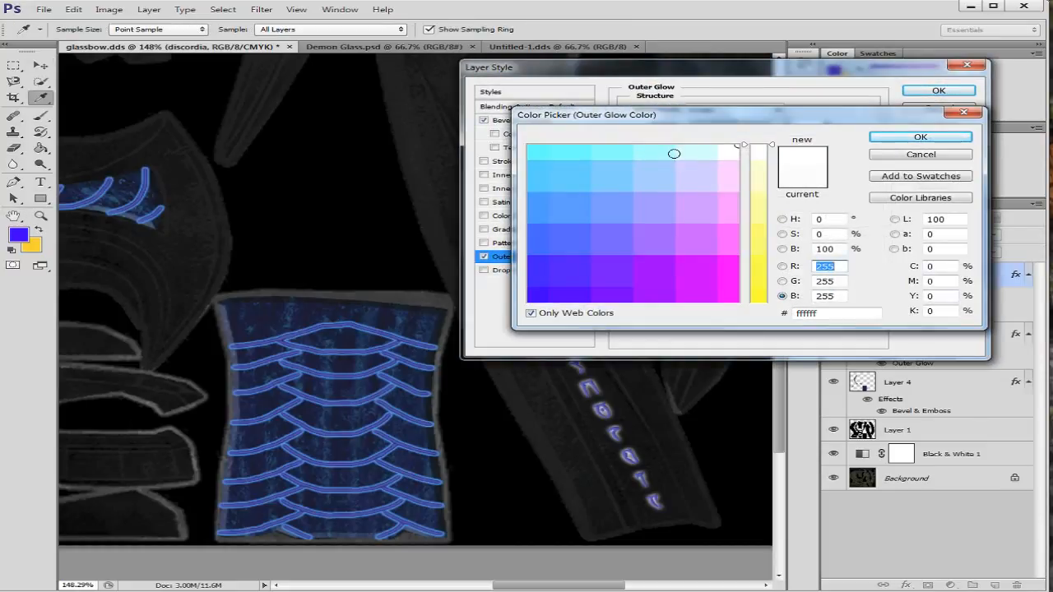
{"action": "left_click", "coordinate": [533, 167]}
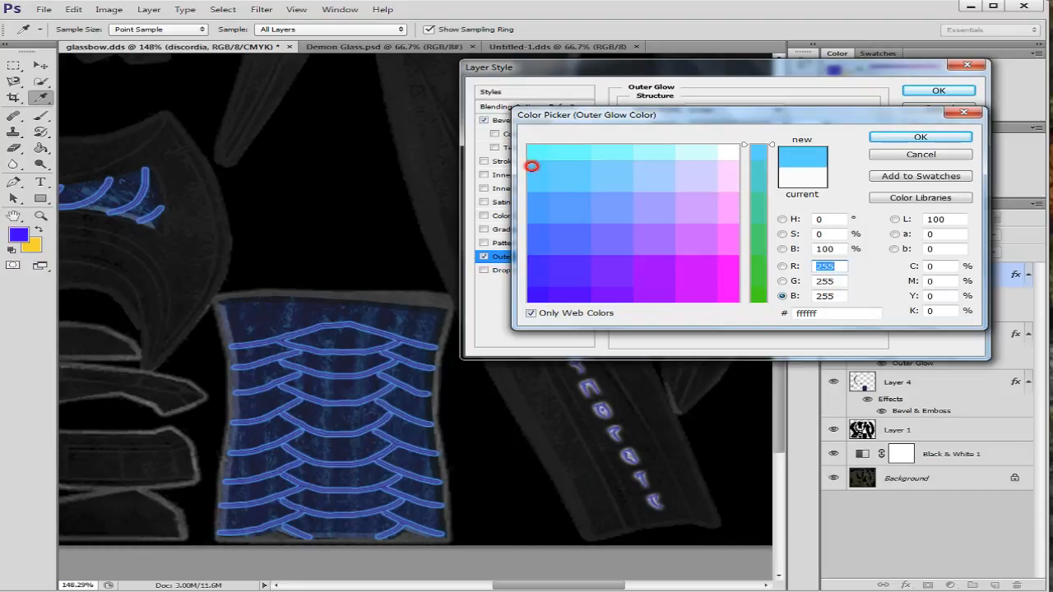
{"action": "left_click", "coordinate": [897, 140]}
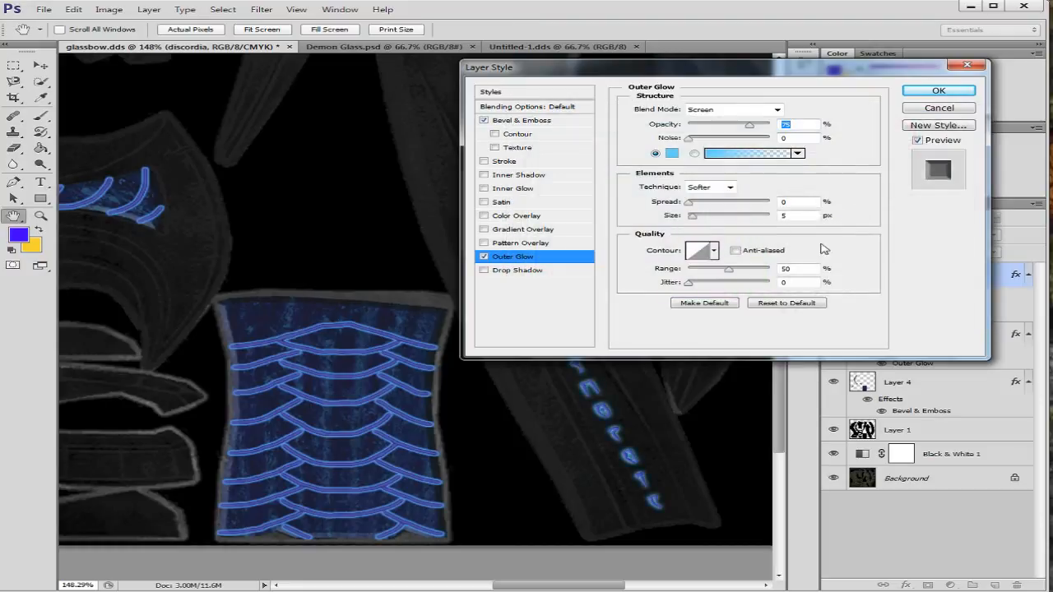
{"action": "left_click", "coordinate": [939, 92]}
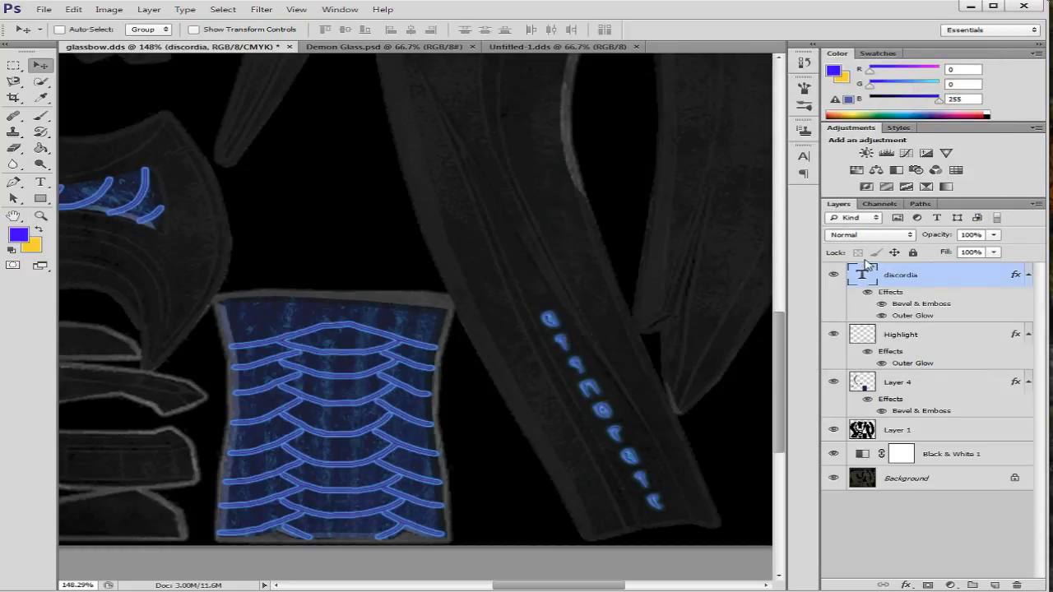
Step: Lower the Highlight layer's opacity, trying 30% before settling on 45%
{"action": "left_click", "coordinate": [958, 340]}
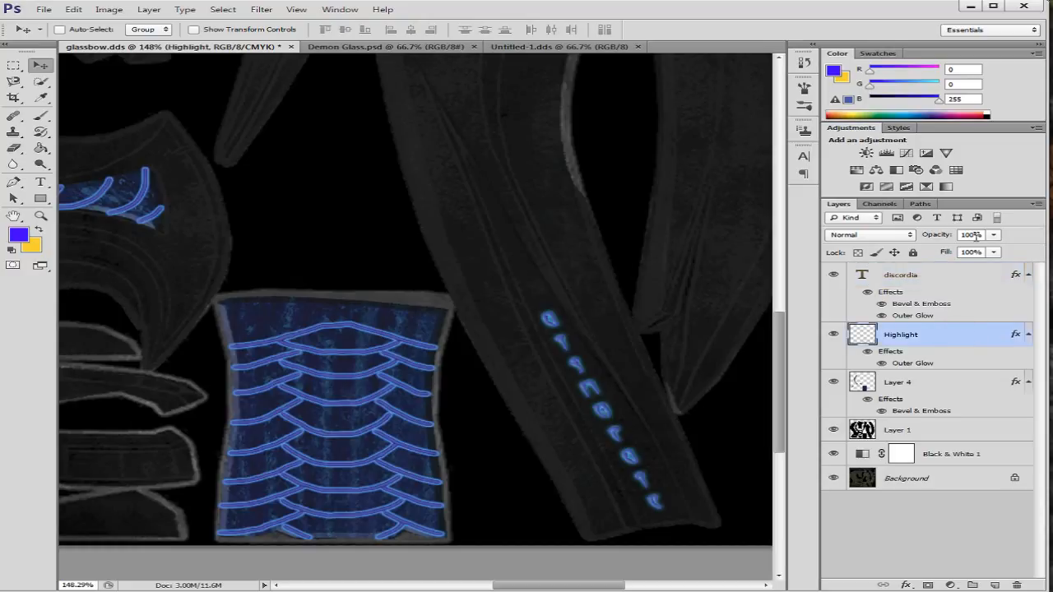
{"action": "left_click", "coordinate": [972, 236]}
{"action": "type", "text": "30"}
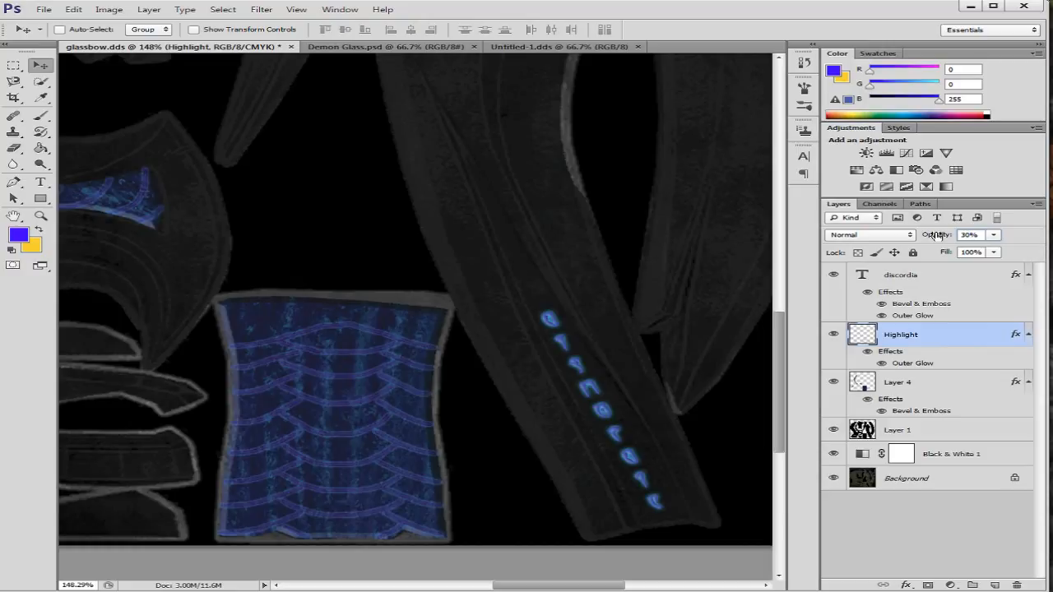
{"action": "left_click", "coordinate": [962, 237]}
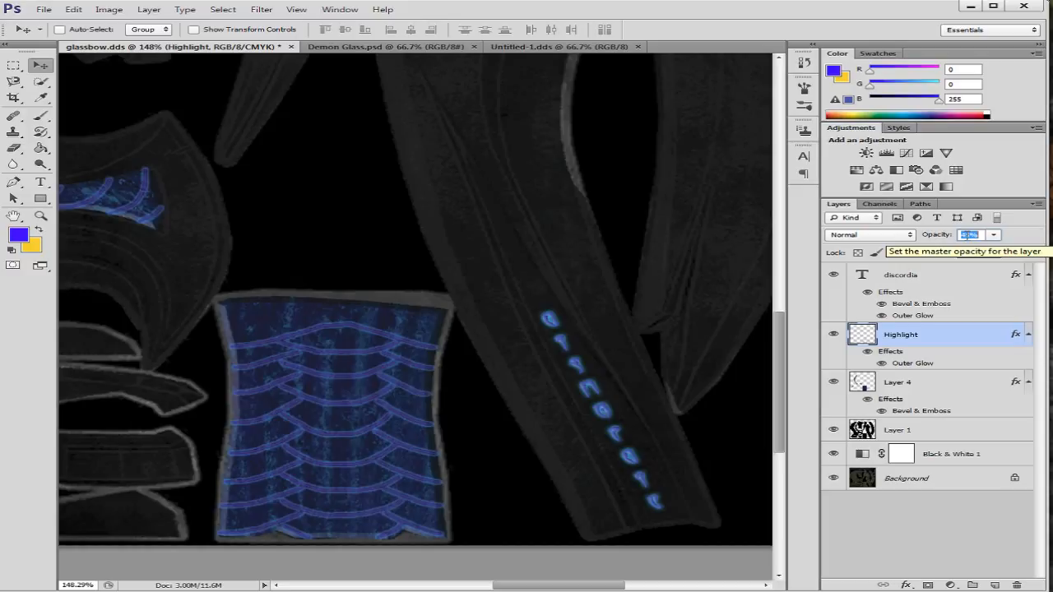
{"action": "type", "text": "45"}
{"action": "key", "text": "Return"}
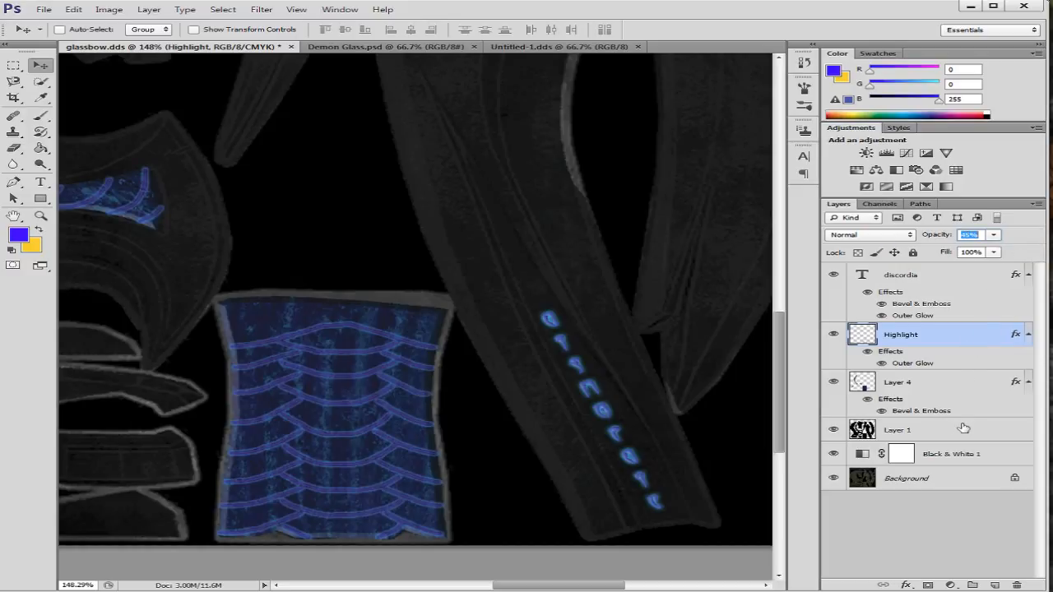
Step: Lower the discordia text layer's opacity to 50%
{"action": "left_click", "coordinate": [958, 279]}
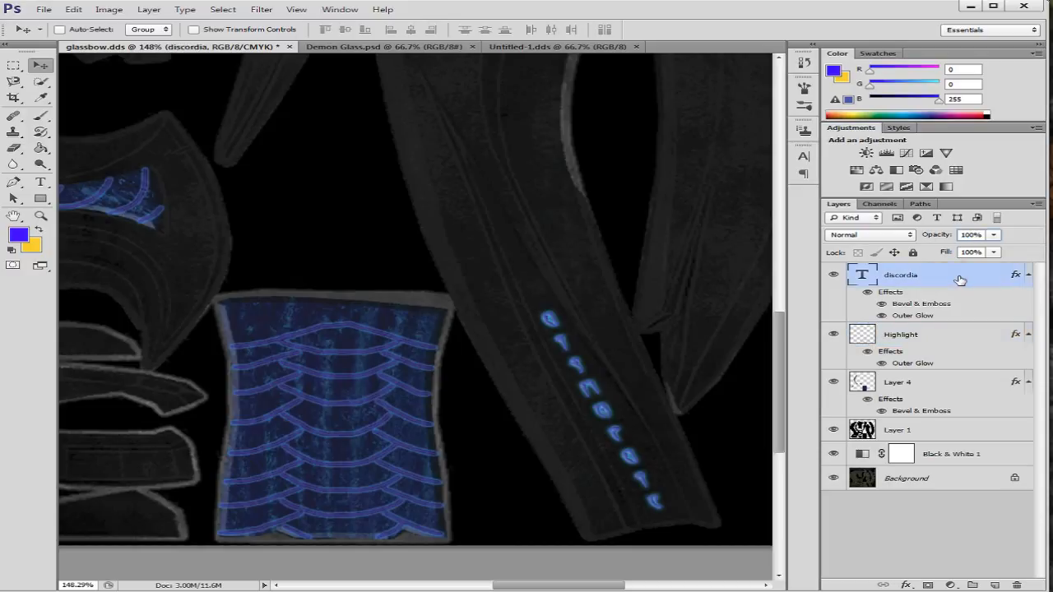
{"action": "left_click", "coordinate": [977, 235]}
{"action": "type", "text": "92"}
{"action": "key", "text": "Return"}
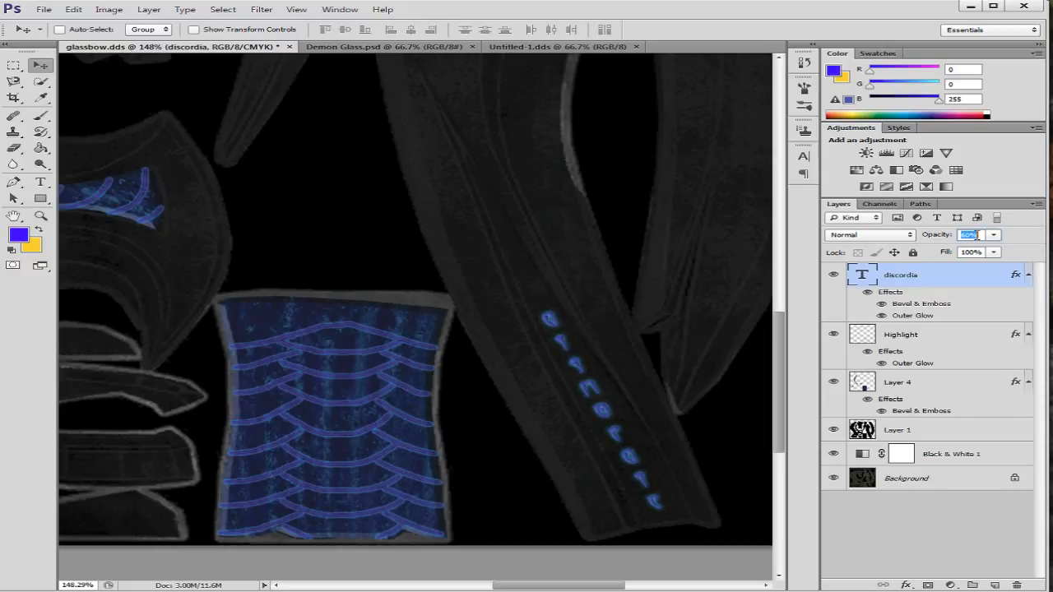
{"action": "scroll", "coordinate": [977, 235], "scroll_direction": "down", "scroll_amount": 1}
{"action": "scroll", "coordinate": [970, 235], "scroll_direction": "down", "scroll_amount": 3}
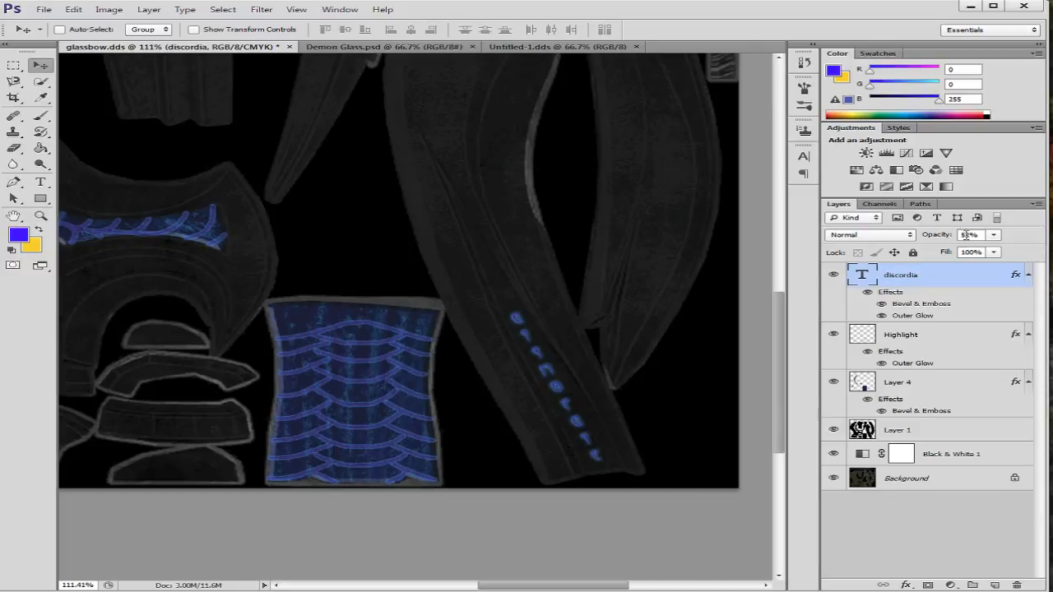
{"action": "left_click", "coordinate": [968, 235]}
{"action": "scroll", "coordinate": [970, 236], "scroll_direction": "down", "scroll_amount": 1}
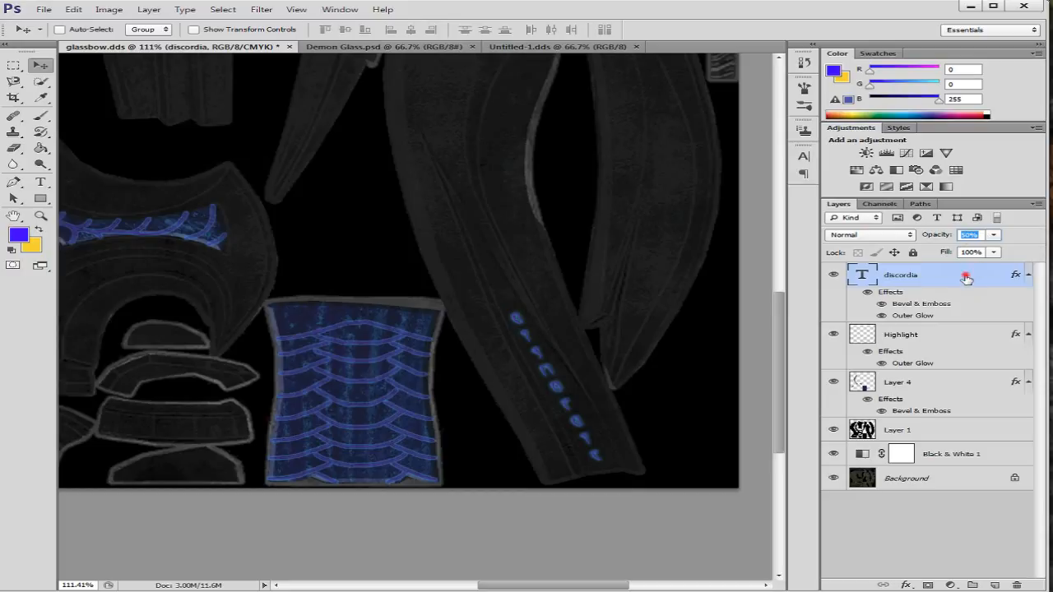
Step: Add a Drop Shadow to the discordia text with Normal blend mode and a size of 1 px
{"action": "double_click", "coordinate": [951, 317]}
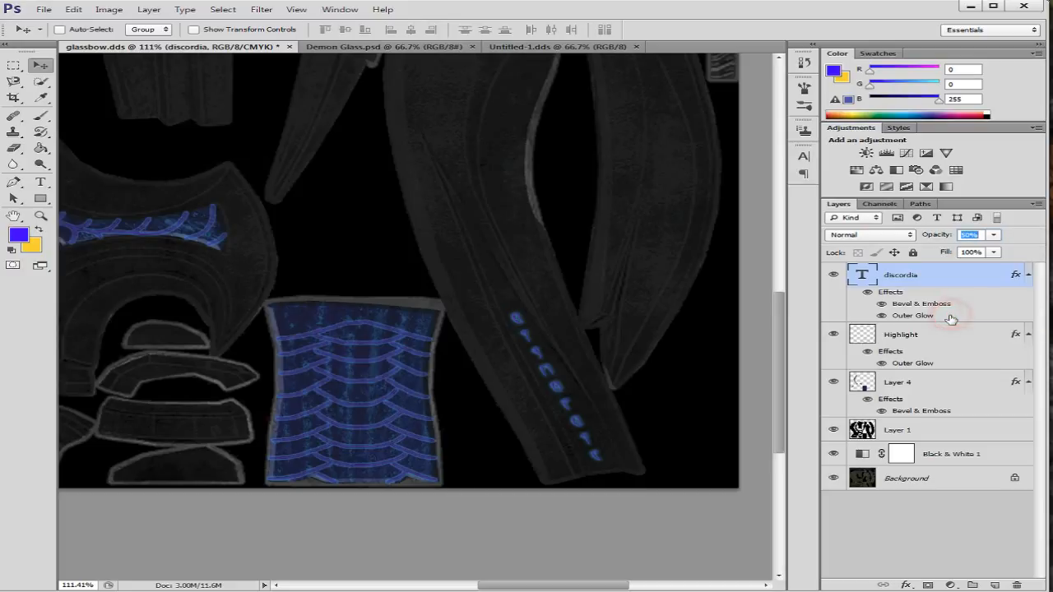
{"action": "left_click", "coordinate": [484, 270]}
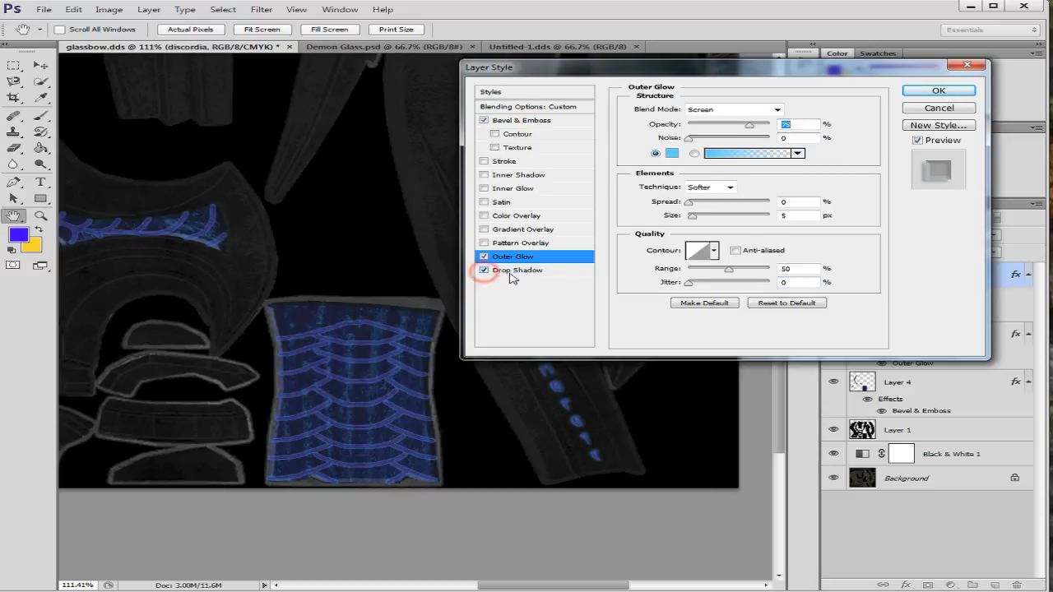
{"action": "left_click", "coordinate": [939, 92]}
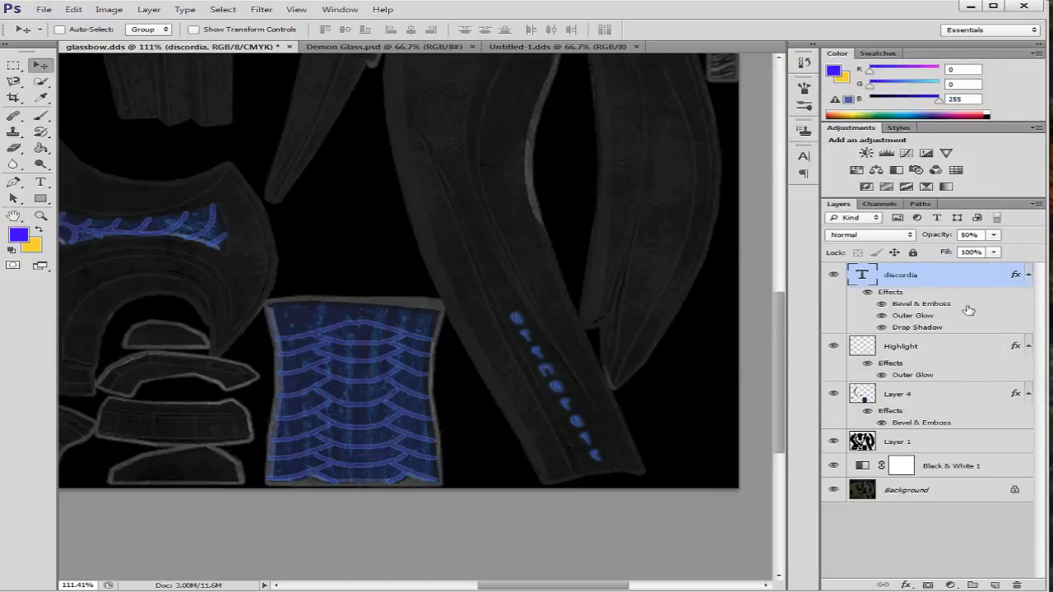
{"action": "double_click", "coordinate": [964, 329]}
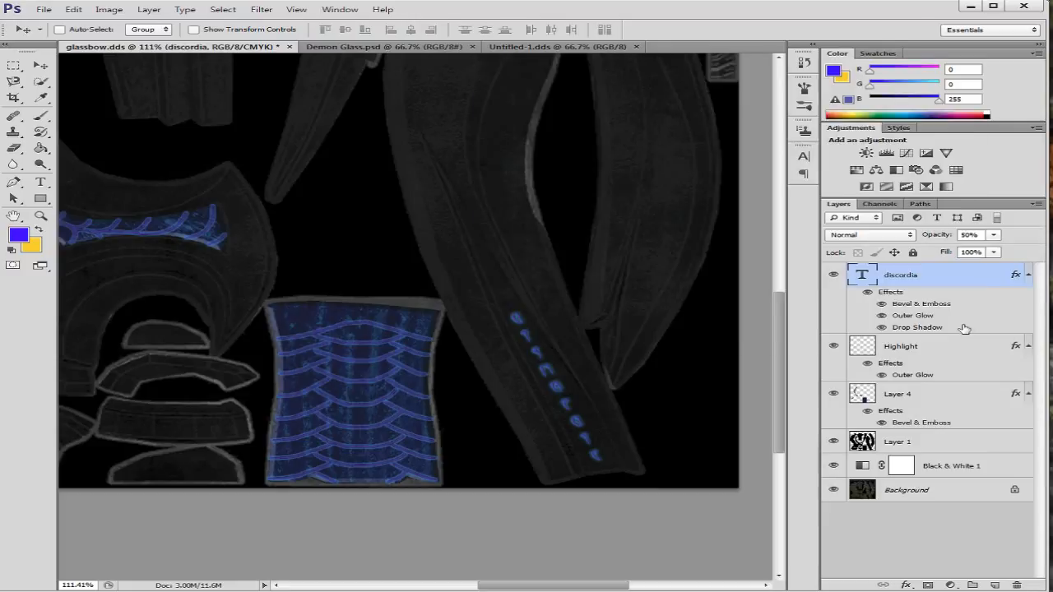
{"action": "left_click", "coordinate": [776, 109]}
{"action": "left_click", "coordinate": [751, 124]}
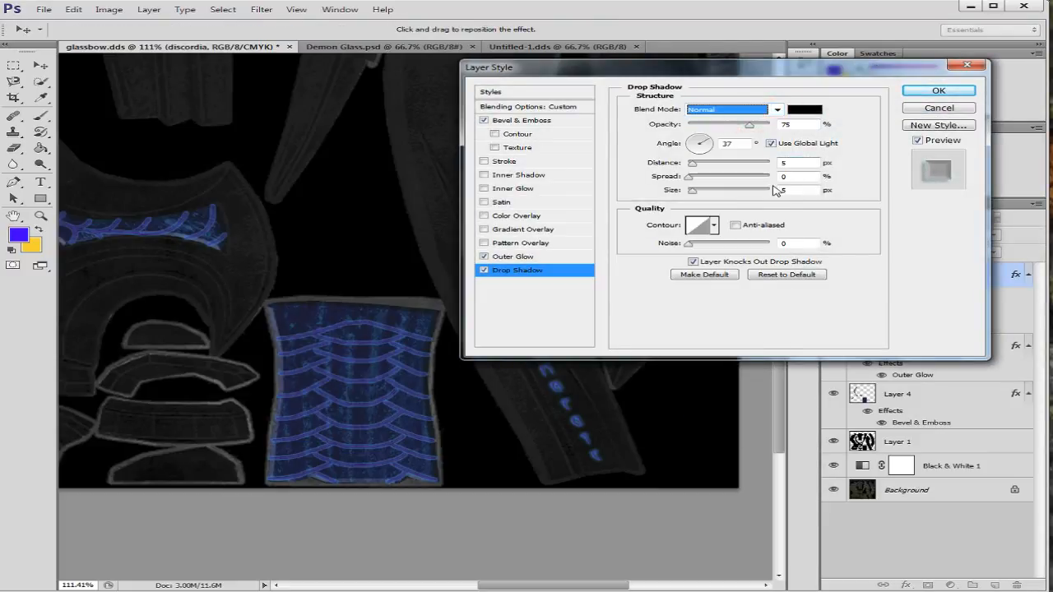
{"action": "left_click", "coordinate": [787, 190]}
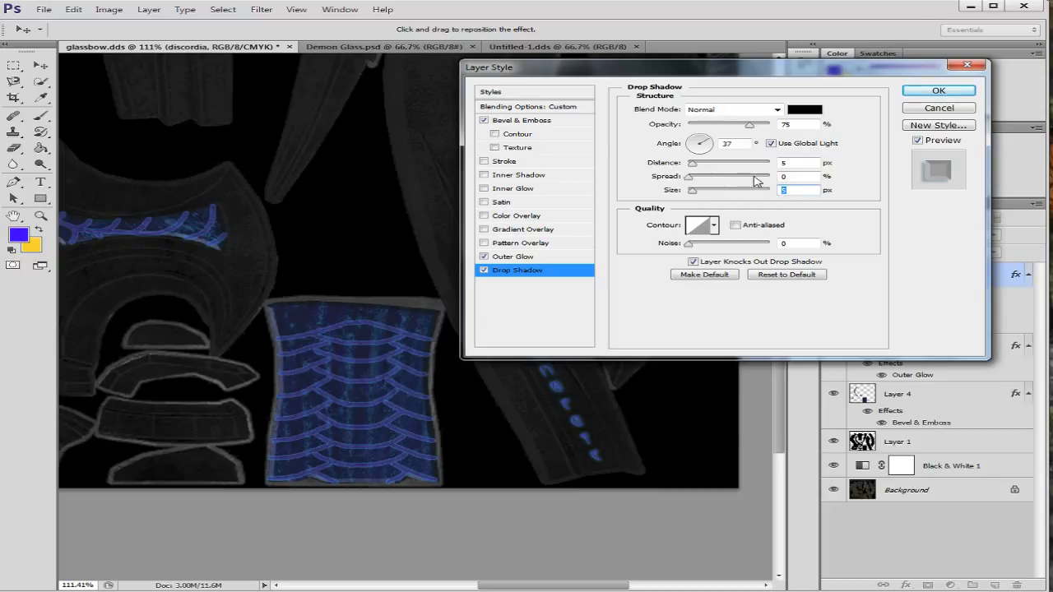
{"action": "type", "text": "1"}
Step: Try several contour presets for the discordia text's drop shadow and choose the narrow multi-peaked one
{"action": "left_click", "coordinate": [714, 225]}
{"action": "left_click", "coordinate": [646, 254]}
{"action": "left_click", "coordinate": [619, 274]}
{"action": "left_click", "coordinate": [696, 279]}
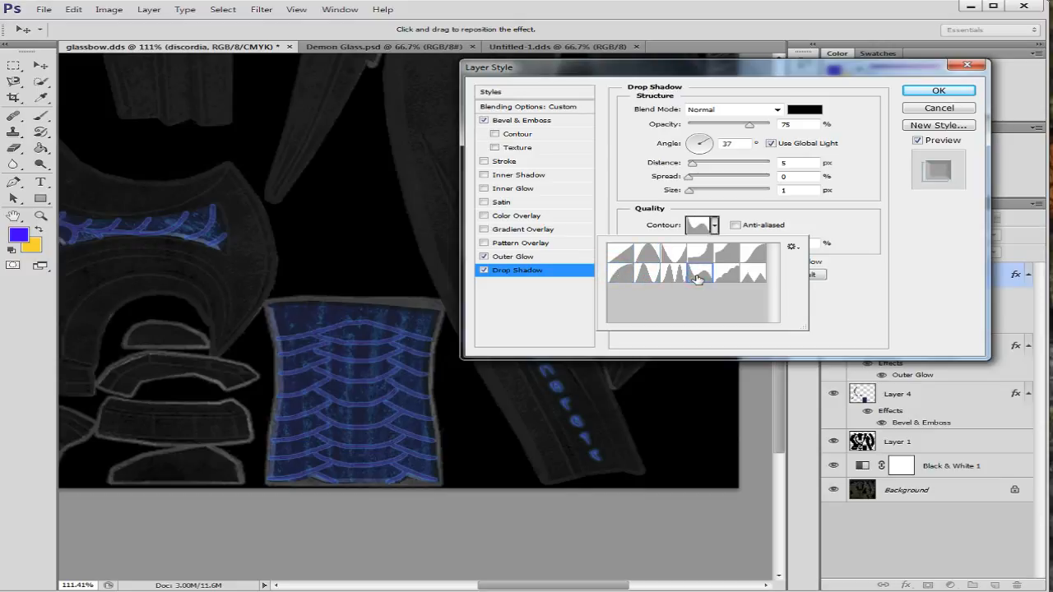
{"action": "left_click", "coordinate": [723, 280]}
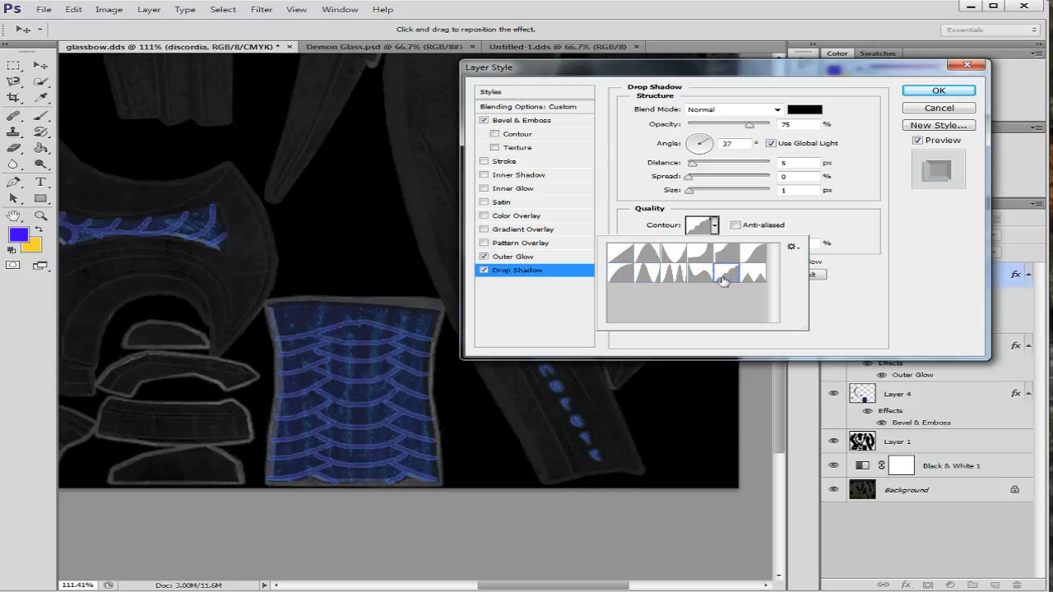
{"action": "left_click", "coordinate": [677, 278]}
Step: Rotate the discordia text's drop shadow angle to 155° and apply the layer style
{"action": "left_click", "coordinate": [828, 229]}
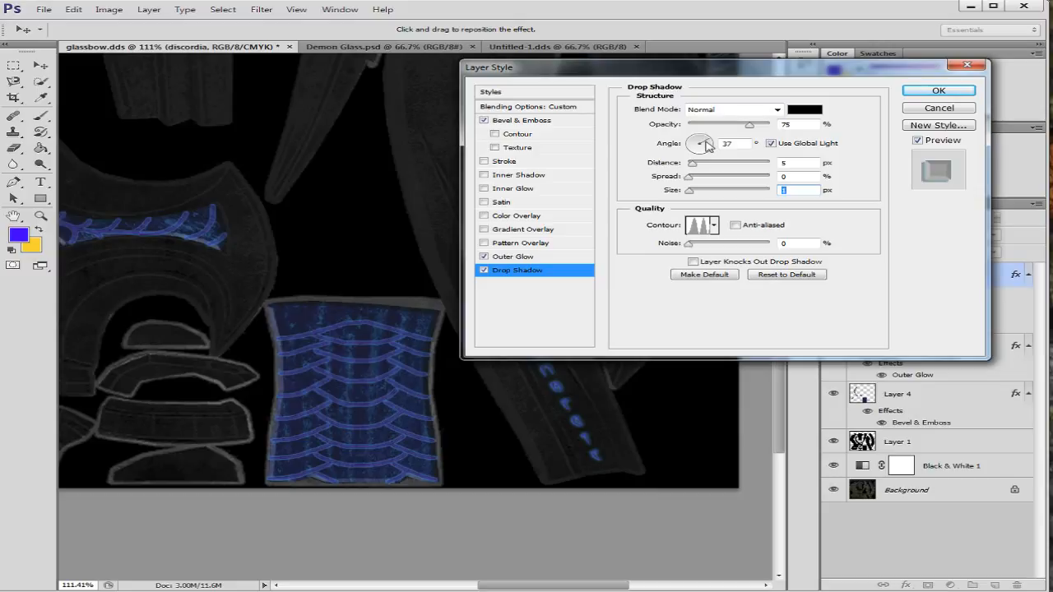
{"action": "left_click_drag", "start_coordinate": [708, 143], "coordinate": [699, 143]}
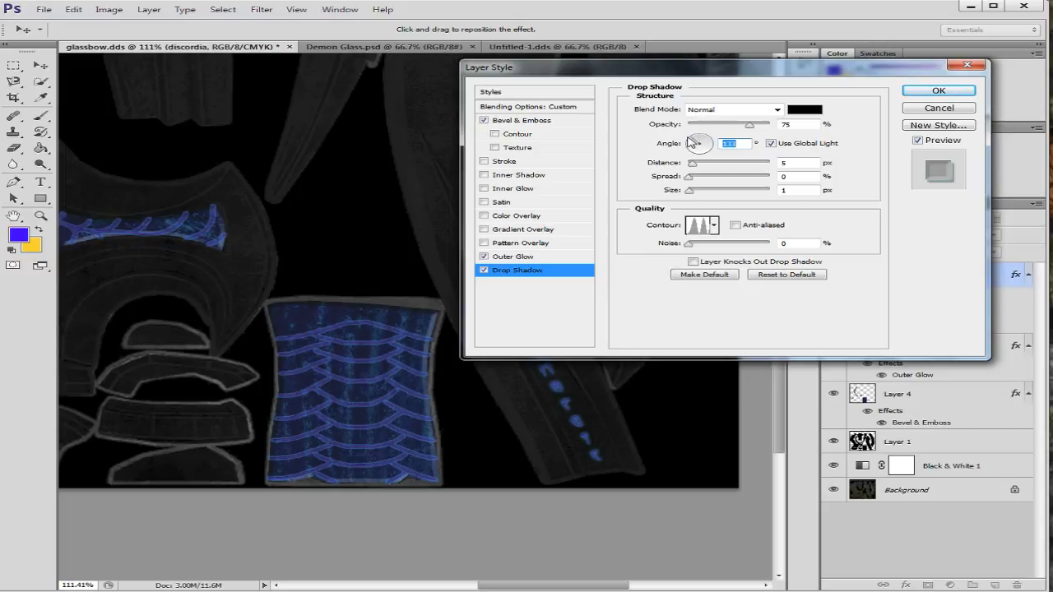
{"action": "left_click_drag", "start_coordinate": [695, 142], "coordinate": [688, 142]}
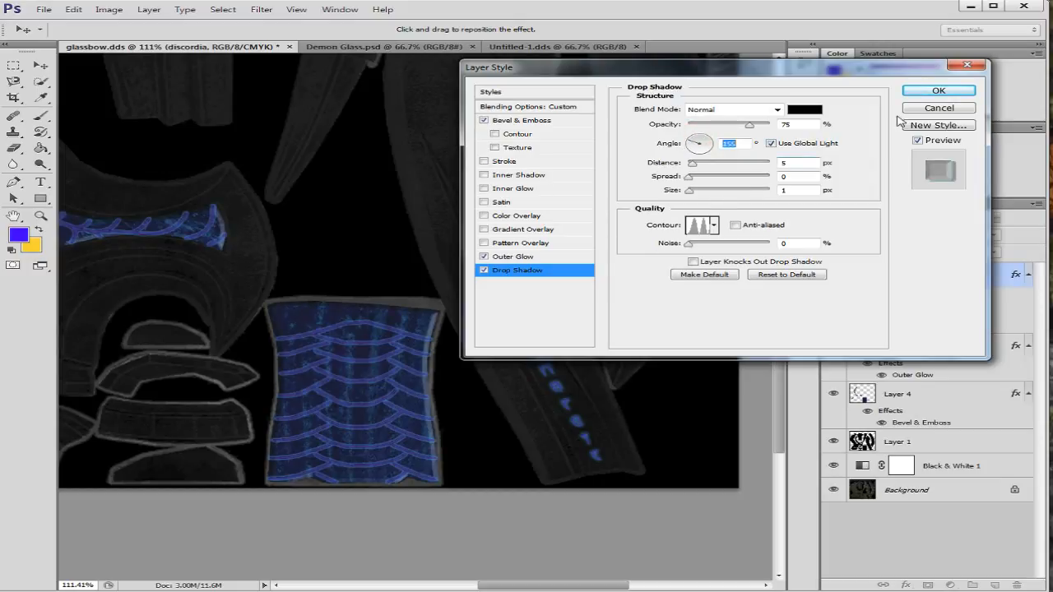
{"action": "left_click", "coordinate": [941, 92]}
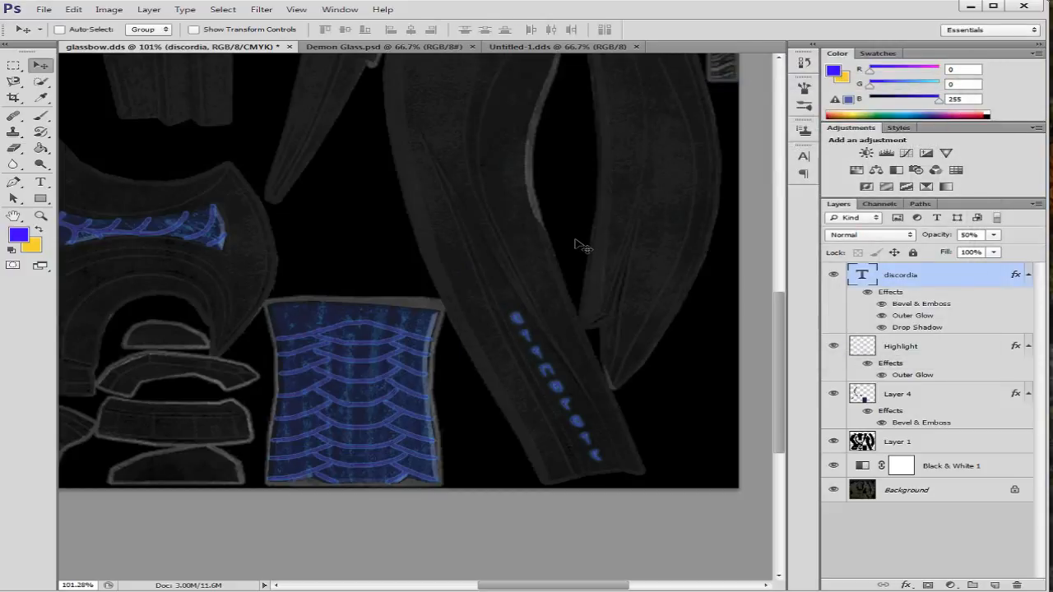
Step: Save the layered document as glassbow.psd in the PSDfiles folder with Maximize Compatibility on
{"action": "scroll", "coordinate": [582, 246], "scroll_direction": "down", "scroll_amount": 3}
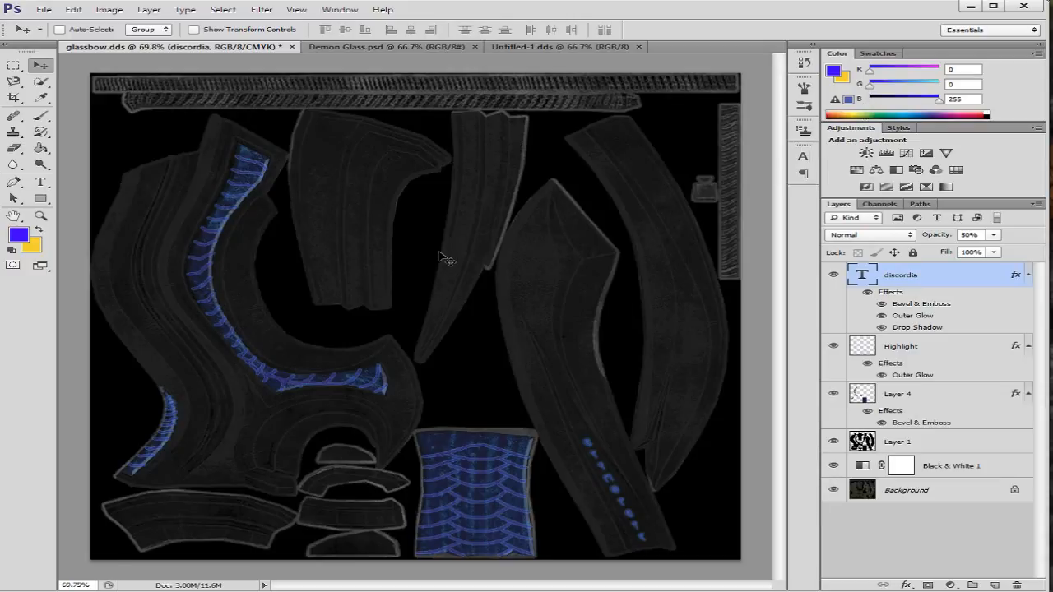
{"action": "scroll", "coordinate": [448, 255], "scroll_direction": "down", "scroll_amount": 2}
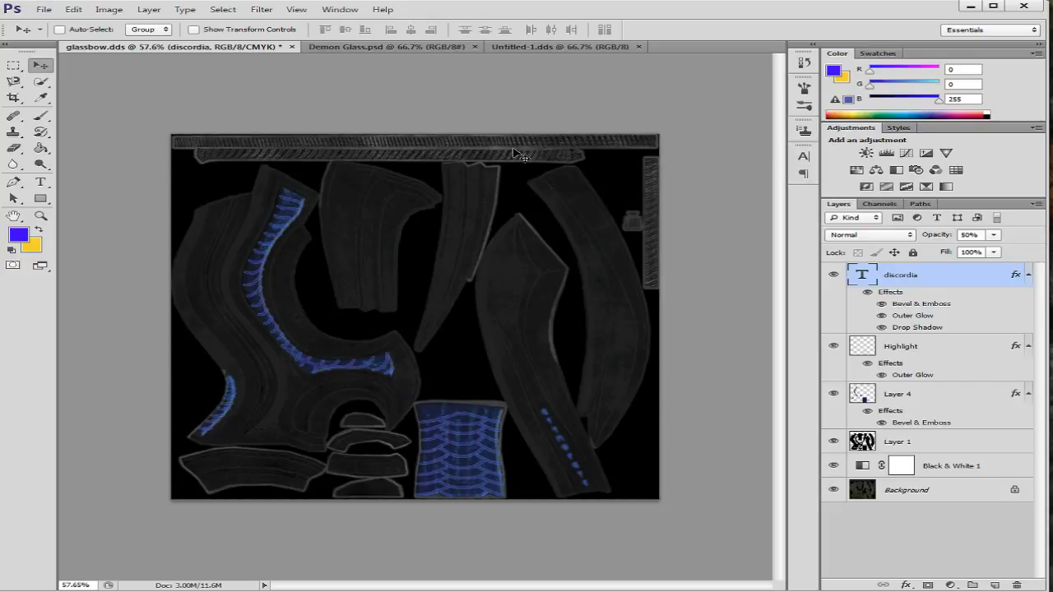
{"action": "left_click", "coordinate": [44, 10]}
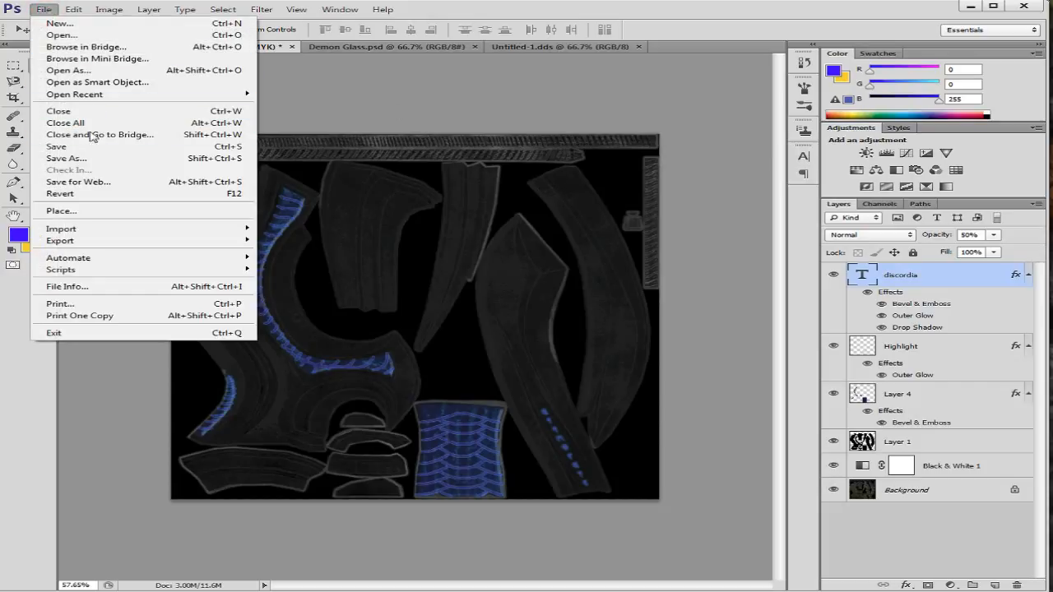
{"action": "left_click", "coordinate": [102, 159]}
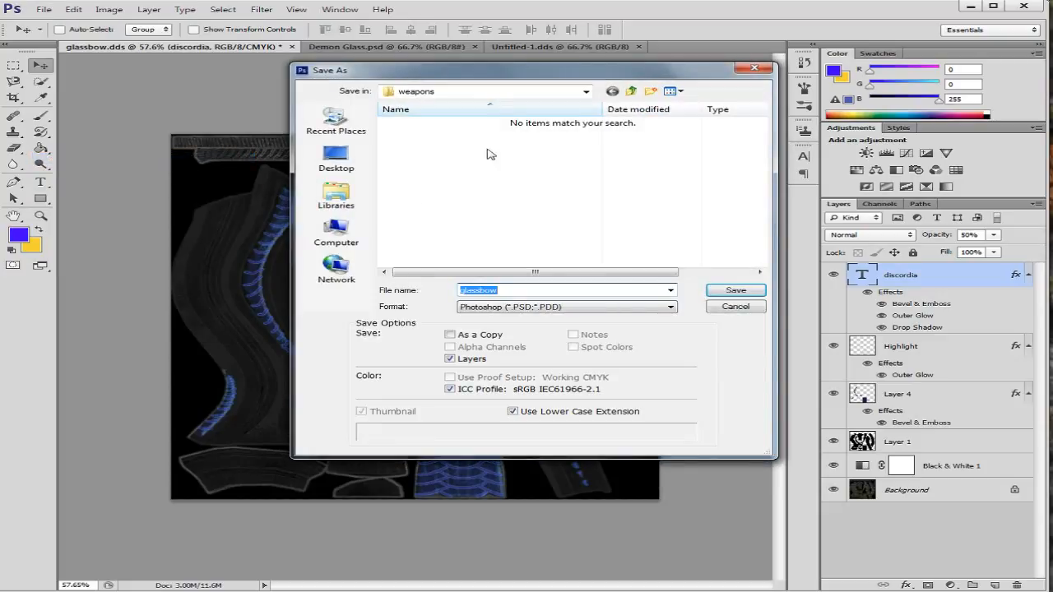
{"action": "left_click", "coordinate": [633, 90]}
{"action": "left_click", "coordinate": [631, 91]}
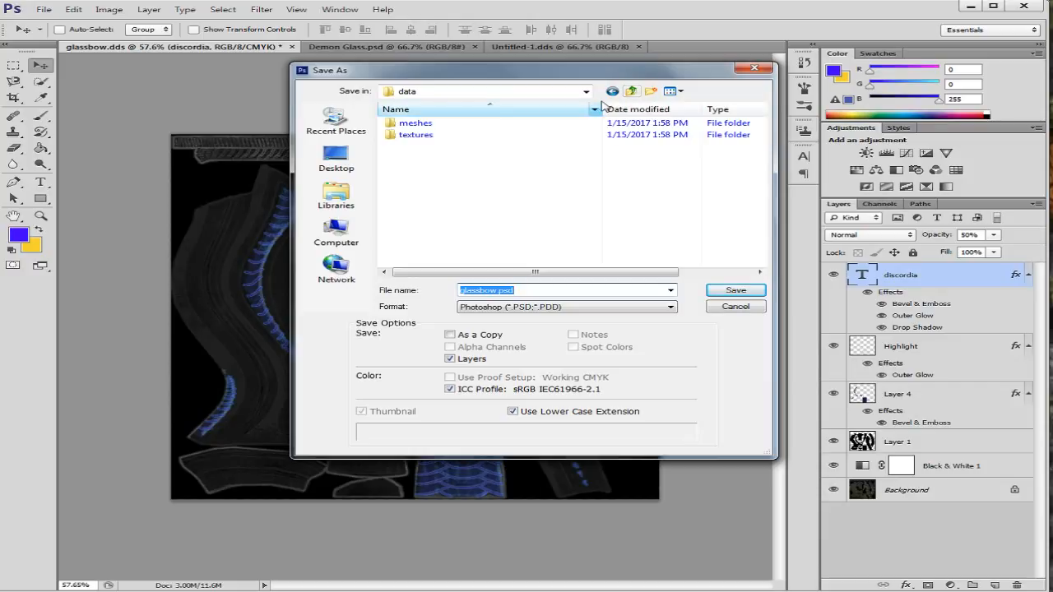
{"action": "left_click", "coordinate": [627, 91]}
{"action": "double_click", "coordinate": [441, 139]}
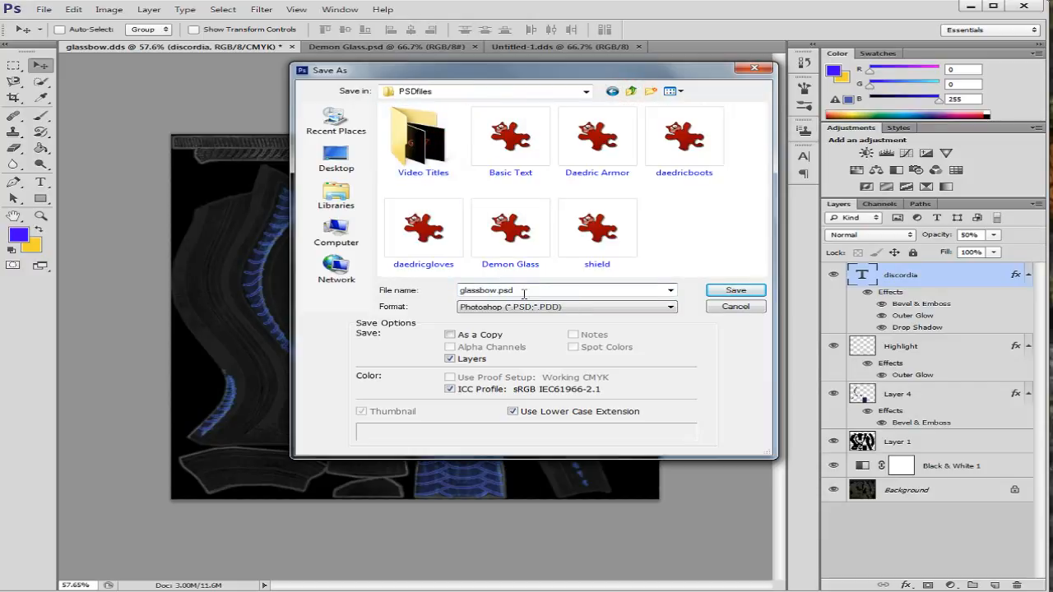
{"action": "left_click", "coordinate": [744, 291]}
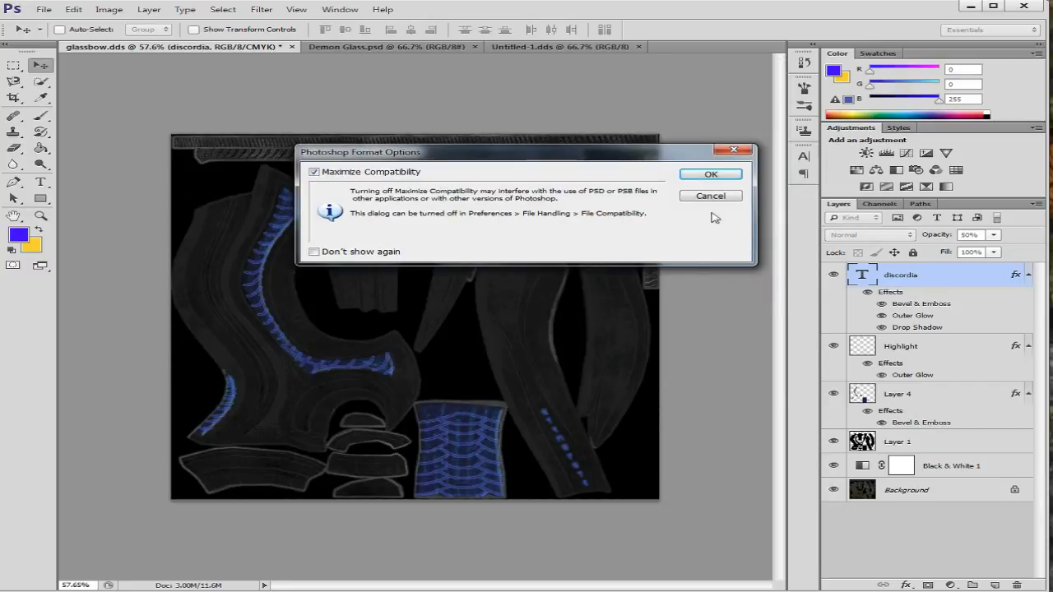
{"action": "left_click", "coordinate": [724, 174]}
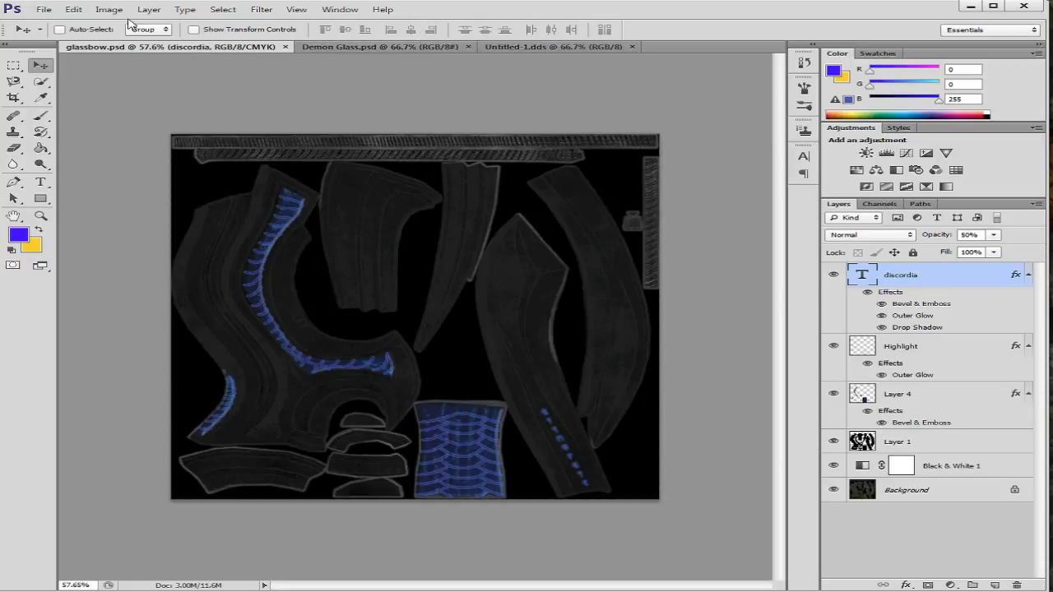
Step: Copy the merged image of the entire glassbow.psd canvas and paste it into Untitled-1.dds
{"action": "left_click", "coordinate": [222, 9]}
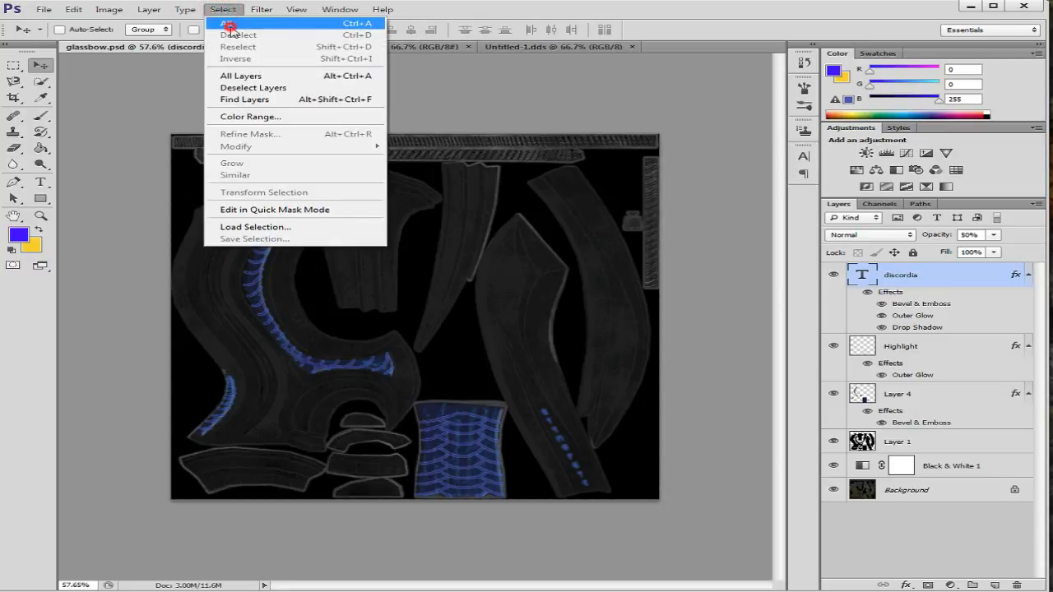
{"action": "left_click", "coordinate": [228, 23]}
{"action": "left_click", "coordinate": [73, 9]}
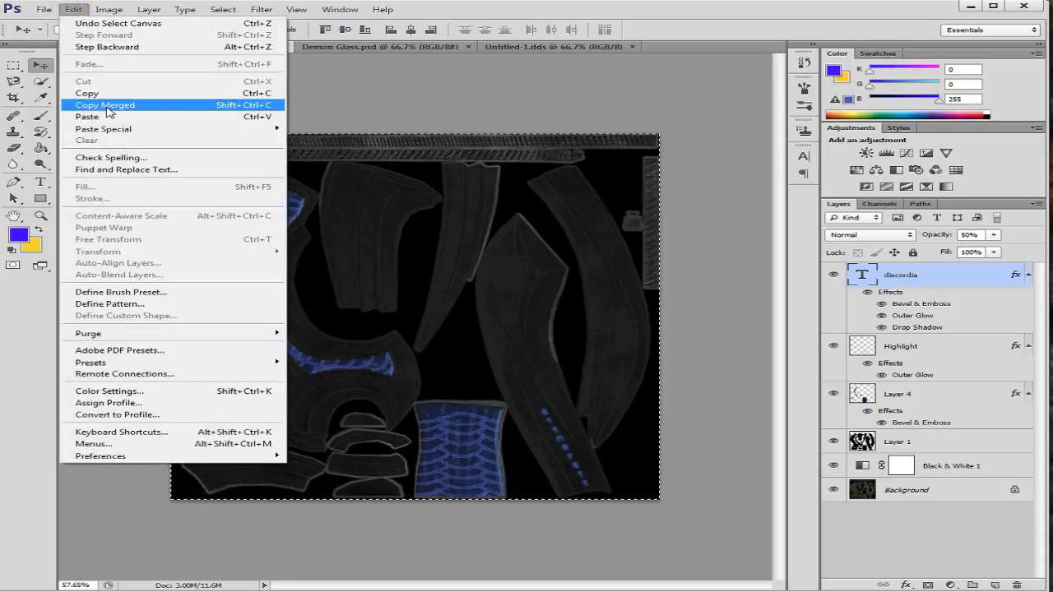
{"action": "left_click", "coordinate": [106, 105]}
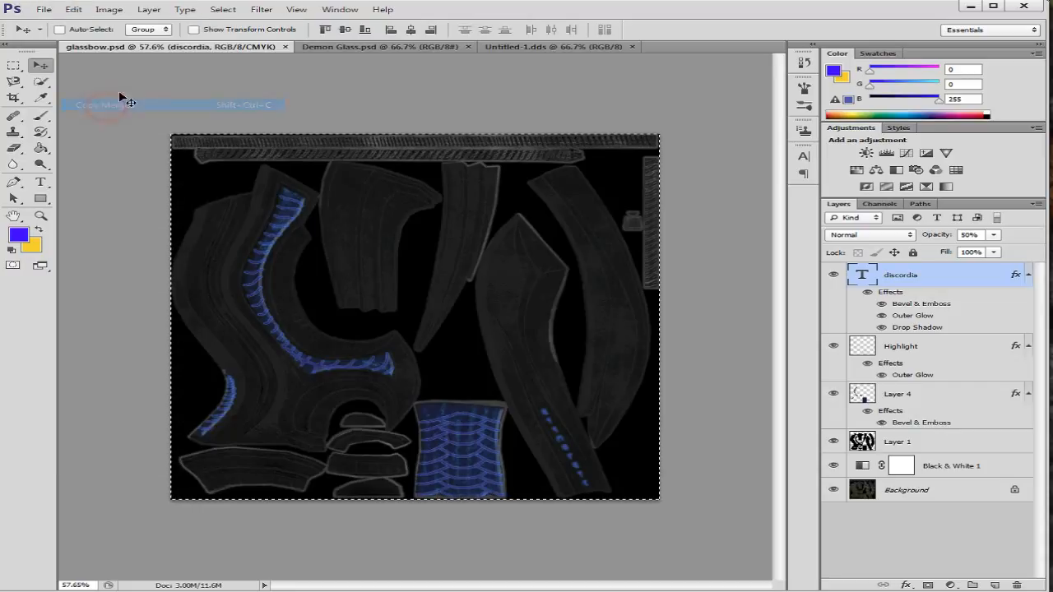
{"action": "left_click", "coordinate": [524, 47]}
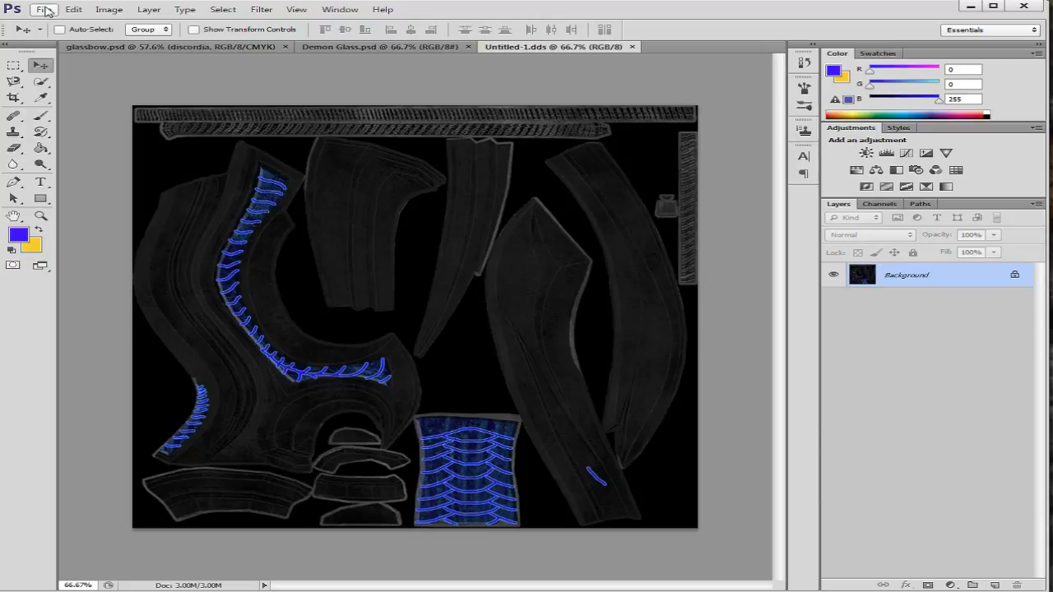
{"action": "left_click", "coordinate": [43, 9]}
{"action": "mouse_move", "coordinate": [73, 9]}
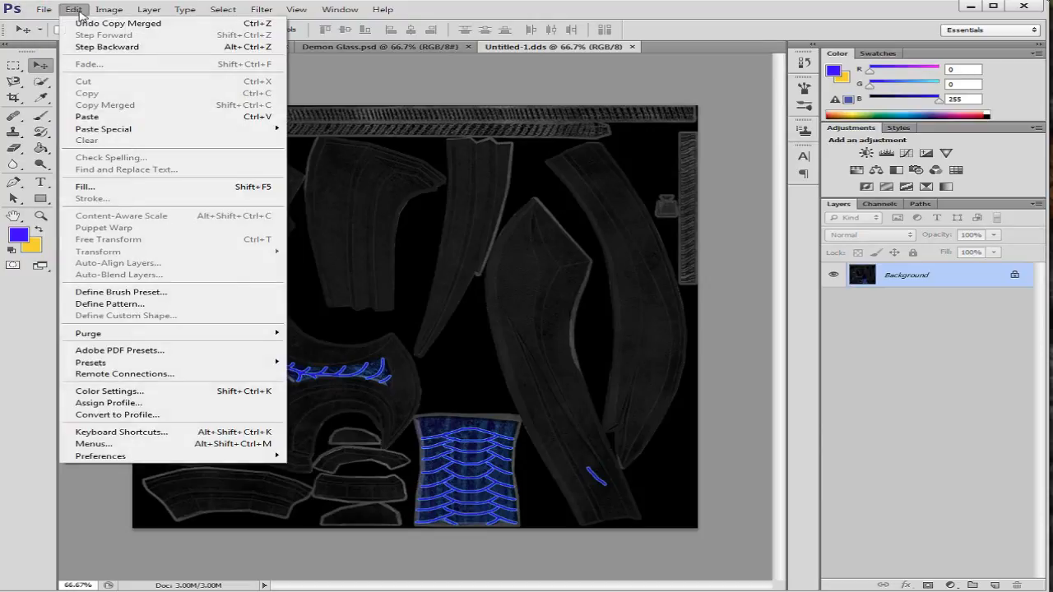
{"action": "left_click", "coordinate": [103, 118]}
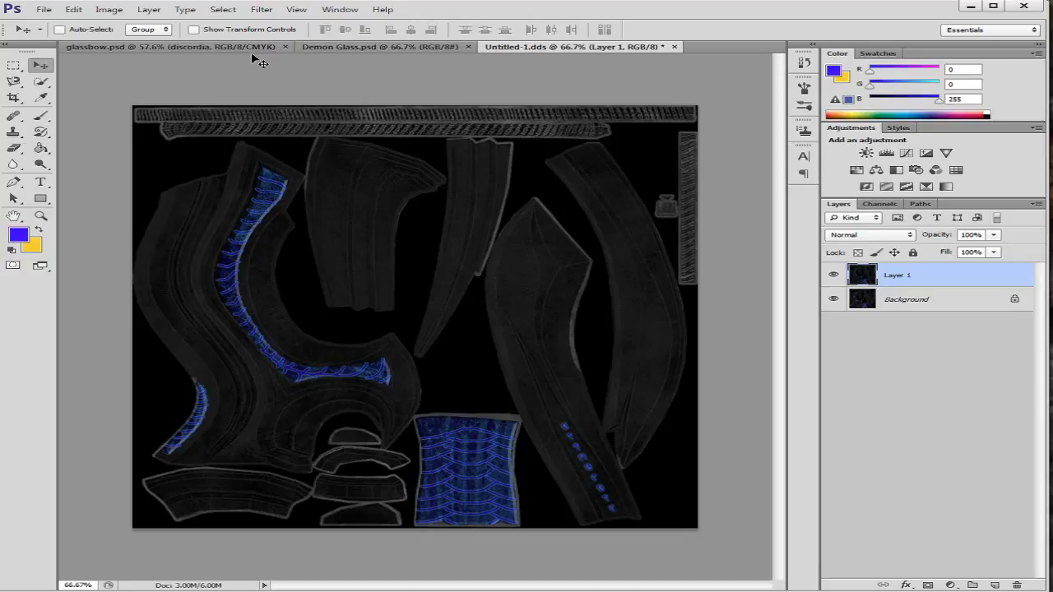
Step: Flatten Untitled-1.dds and save it in its existing DDS format
{"action": "left_click", "coordinate": [149, 9]}
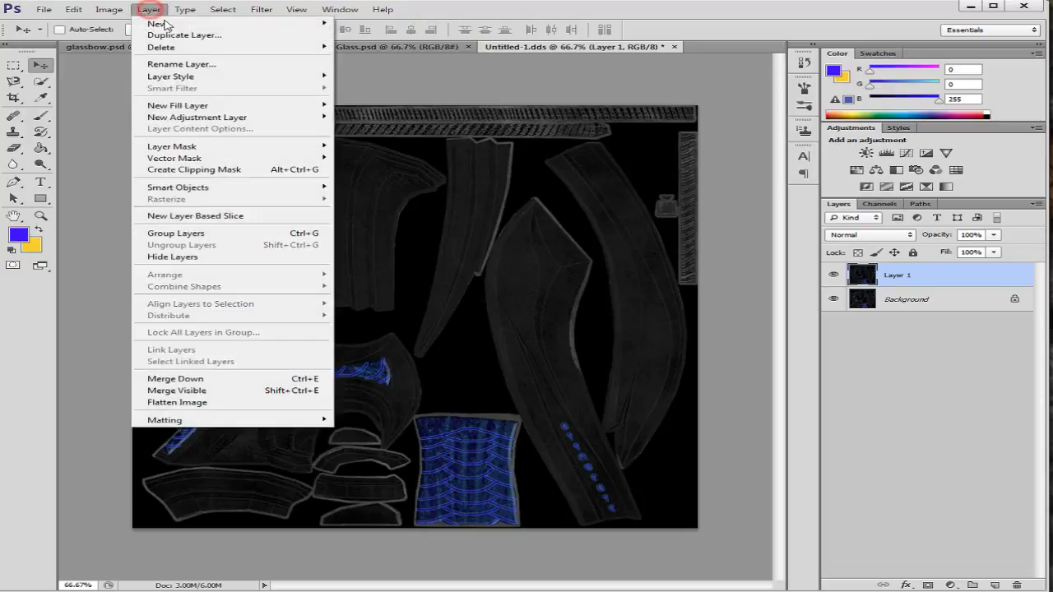
{"action": "left_click", "coordinate": [247, 405]}
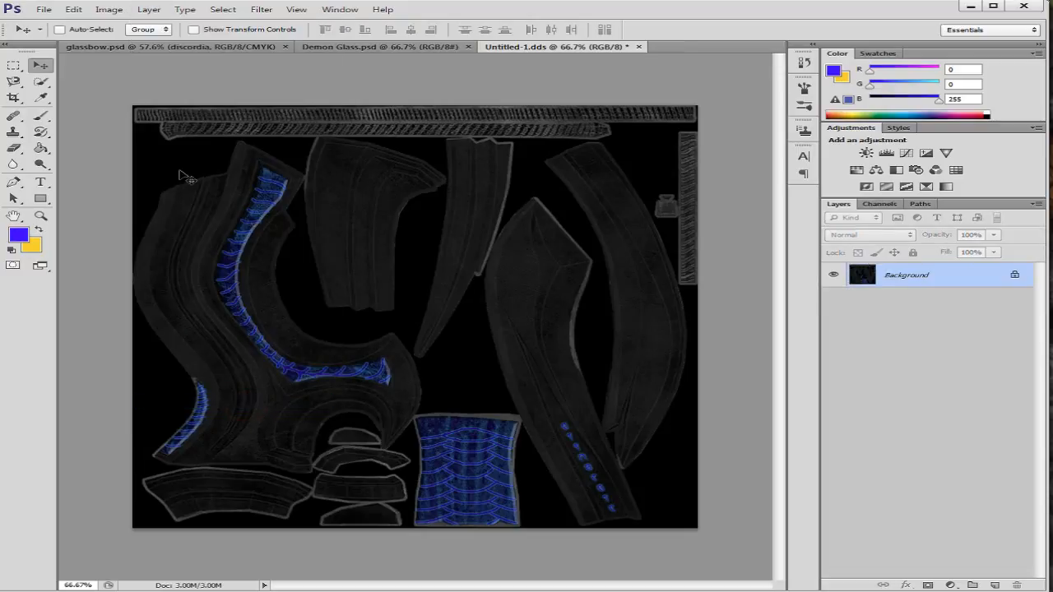
{"action": "left_click", "coordinate": [43, 9]}
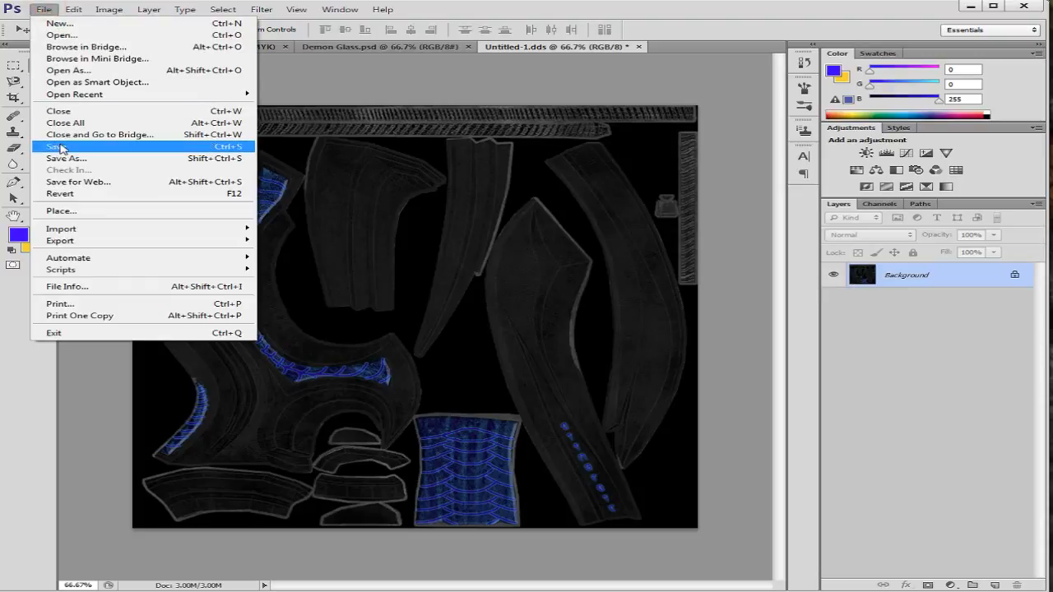
{"action": "left_click", "coordinate": [57, 147]}
{"action": "left_click", "coordinate": [600, 150]}
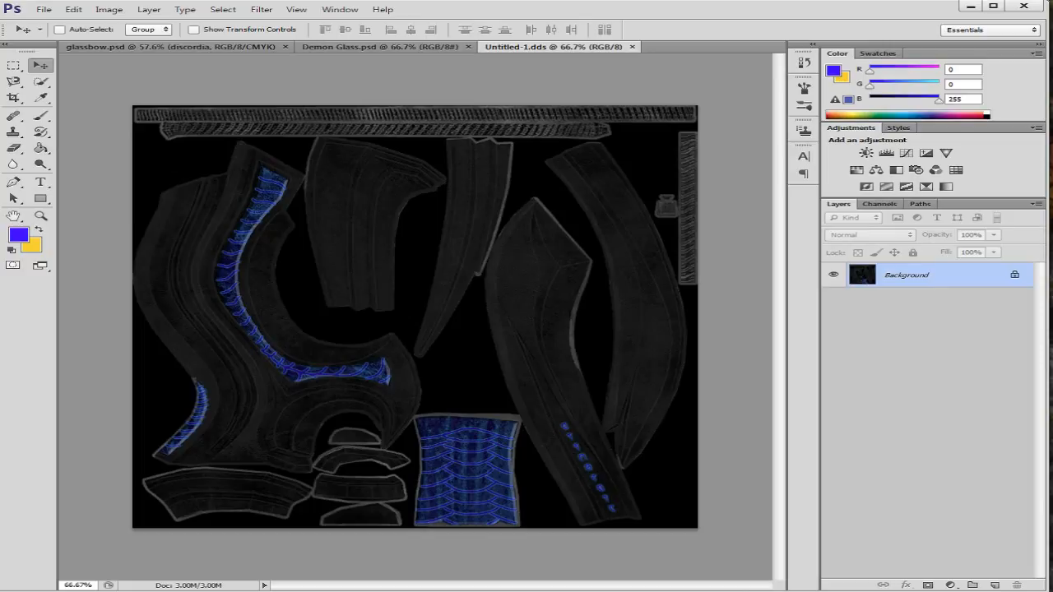
Step: Open glassbowskinned.nif from the Demon Glass meshes\weapons folder in NifSkope and orbit to show the whole bow
{"action": "mouse_move", "coordinate": [549, 591]}
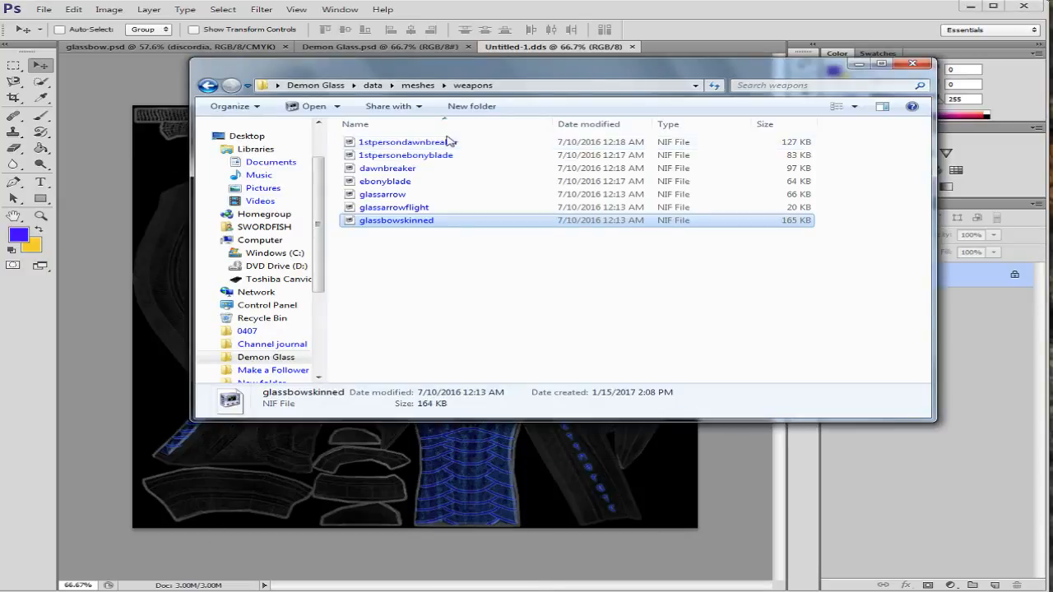
{"action": "left_click", "coordinate": [453, 219]}
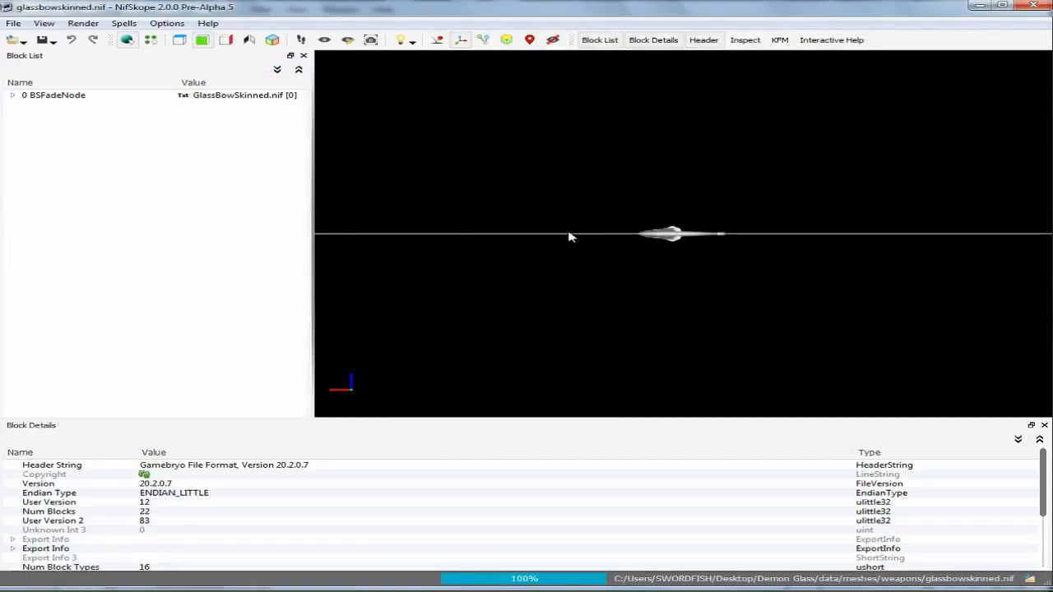
{"action": "left_click_drag", "start_coordinate": [569, 237], "coordinate": [606, 301]}
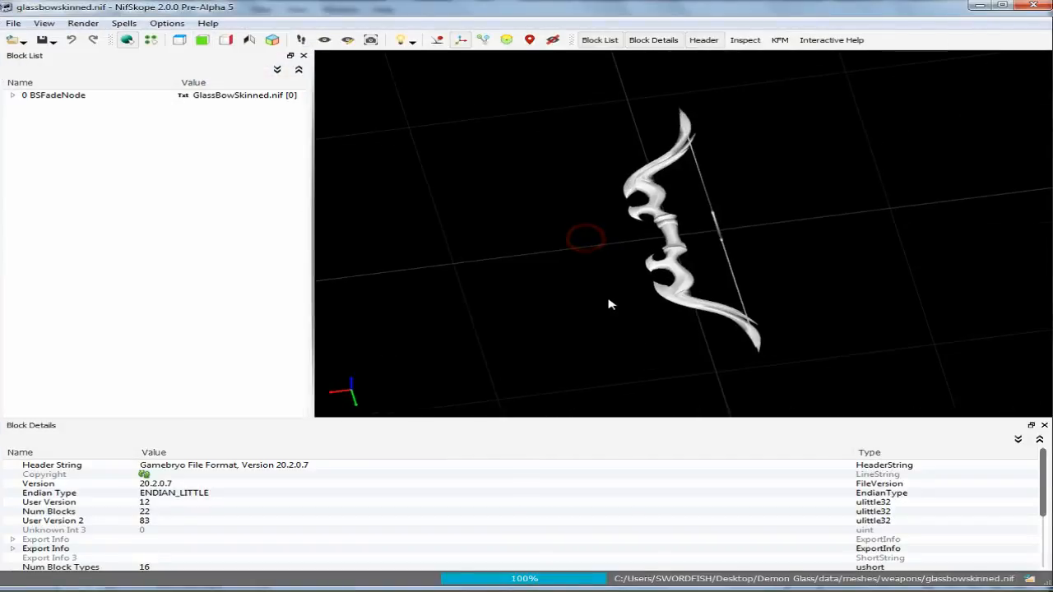
Step: Select the bow mesh and display the texture paths in its BSShaderTextureSet block
{"action": "left_click", "coordinate": [673, 252]}
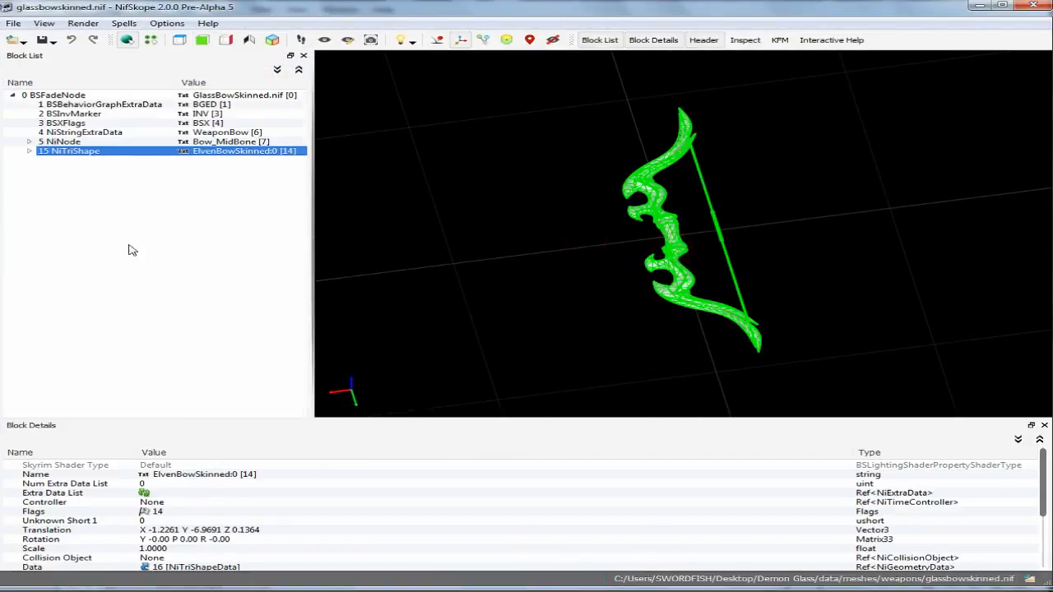
{"action": "left_click", "coordinate": [29, 151]}
{"action": "left_click", "coordinate": [45, 180]}
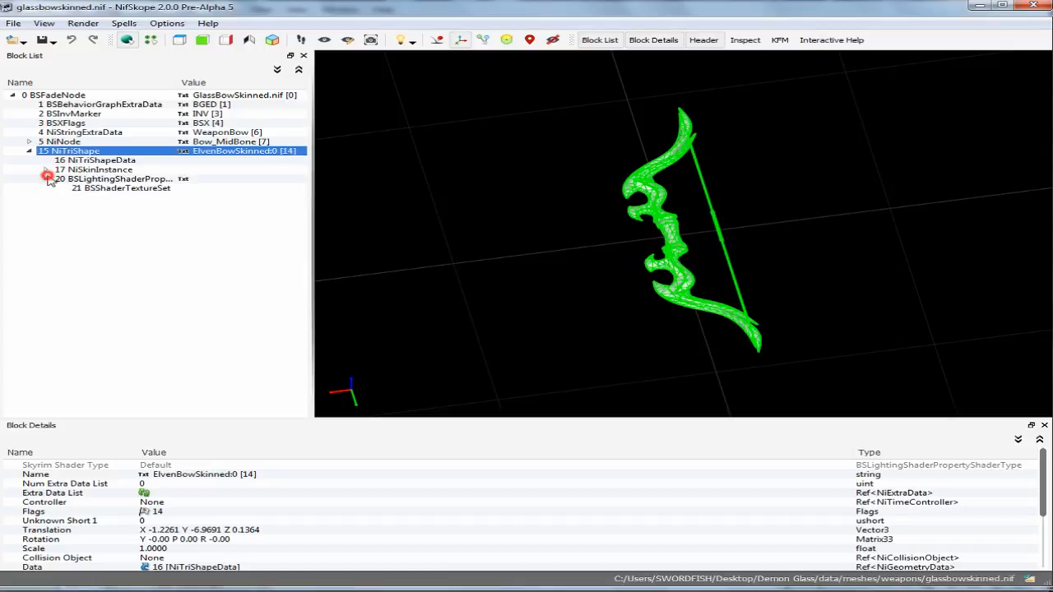
{"action": "left_click", "coordinate": [91, 188]}
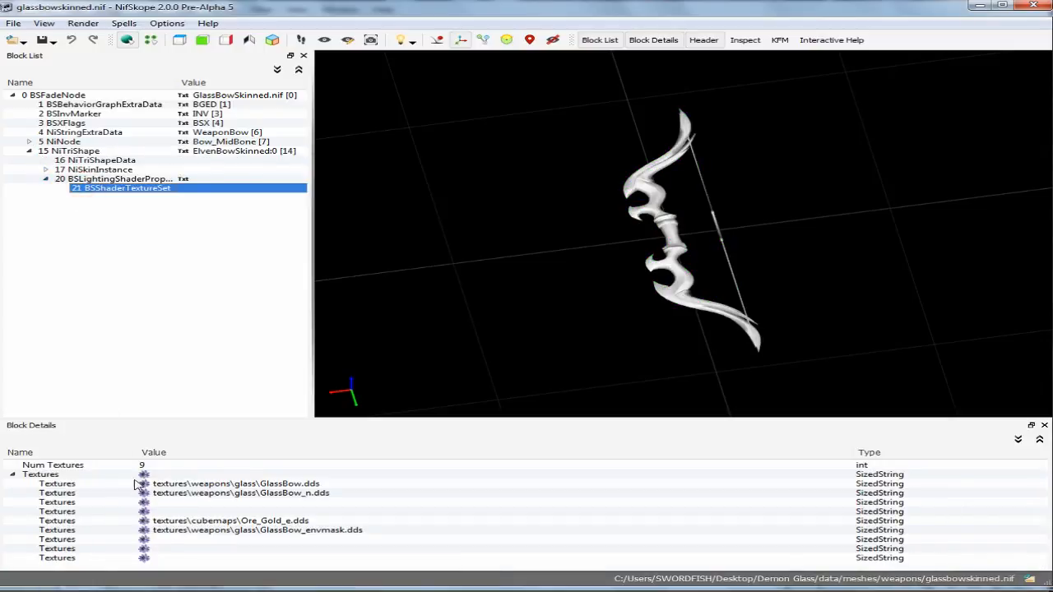
Step: Repoint the environment mask texture path to glassbow_envmask in the Demon Glass textures\weapons folder
{"action": "left_click", "coordinate": [144, 531]}
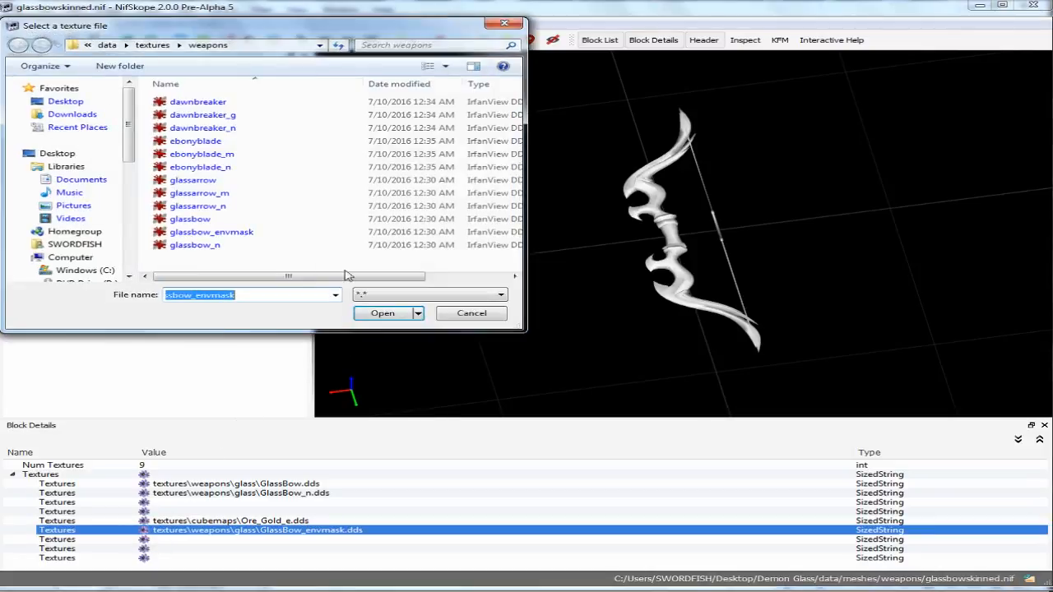
{"action": "left_click", "coordinate": [242, 235]}
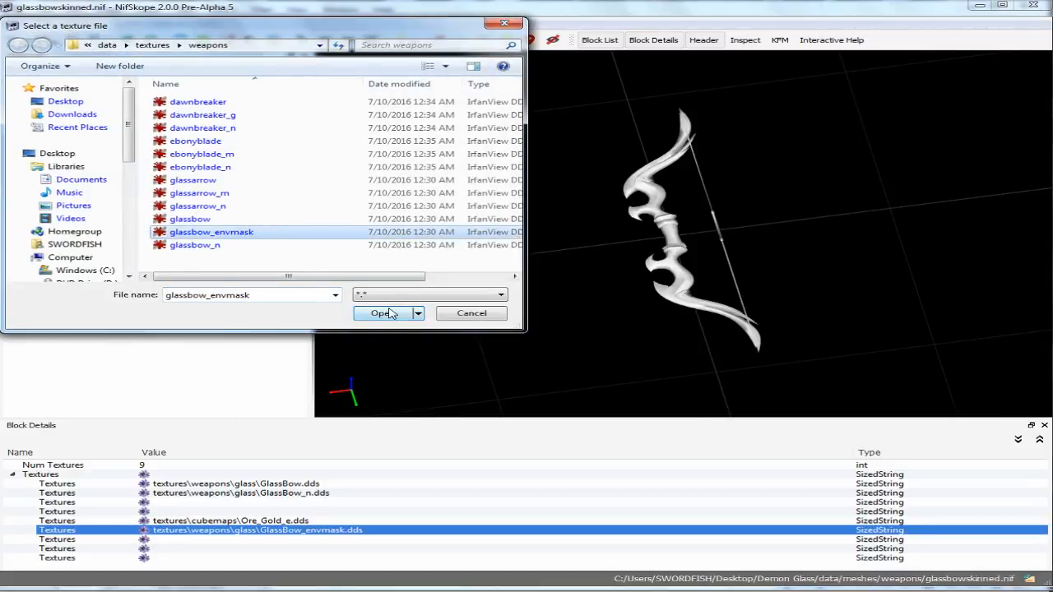
{"action": "left_click", "coordinate": [383, 313]}
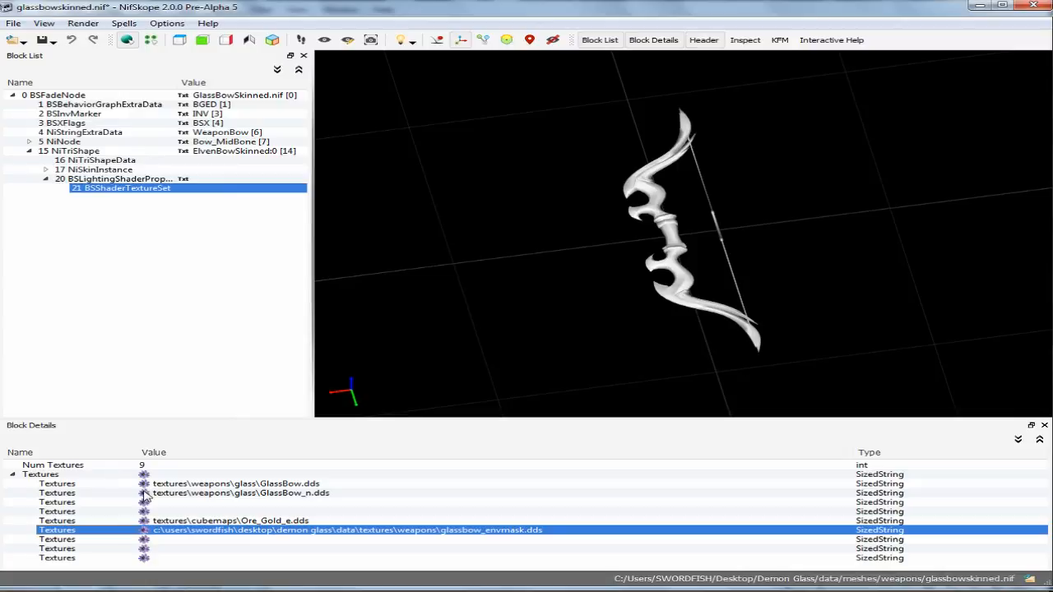
Step: Set the normal map texture path to glassarrow_n from the Demon Glass textures\weapons folder
{"action": "left_click", "coordinate": [144, 494]}
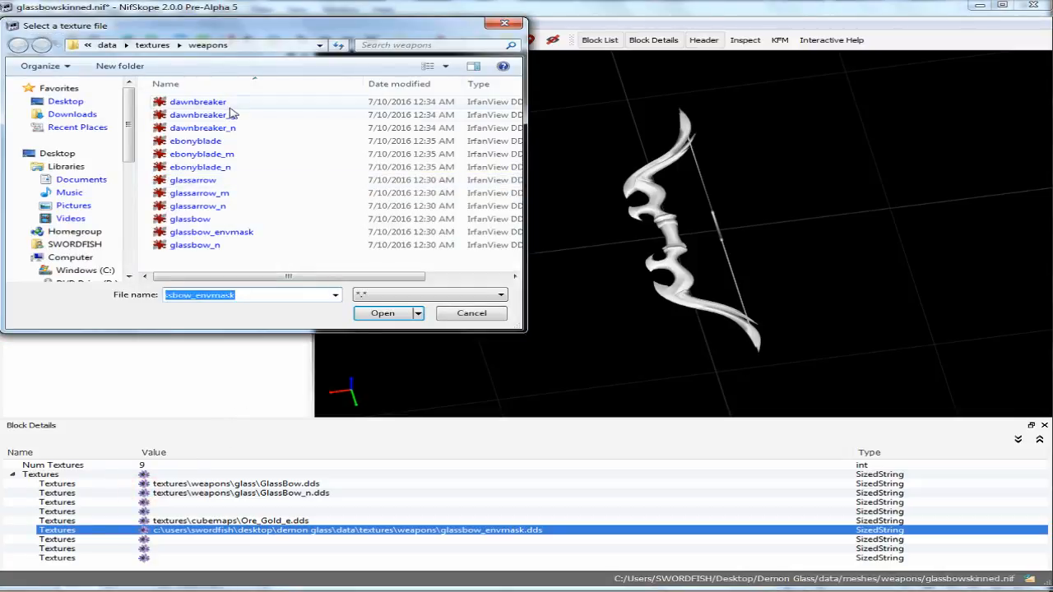
{"action": "left_click", "coordinate": [235, 206]}
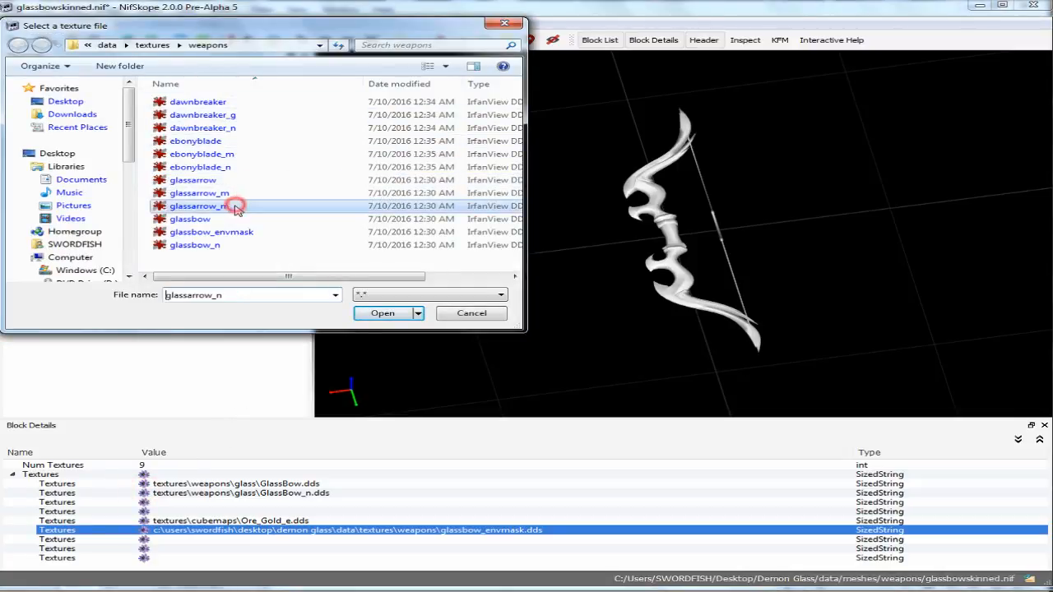
{"action": "double_click", "coordinate": [235, 206]}
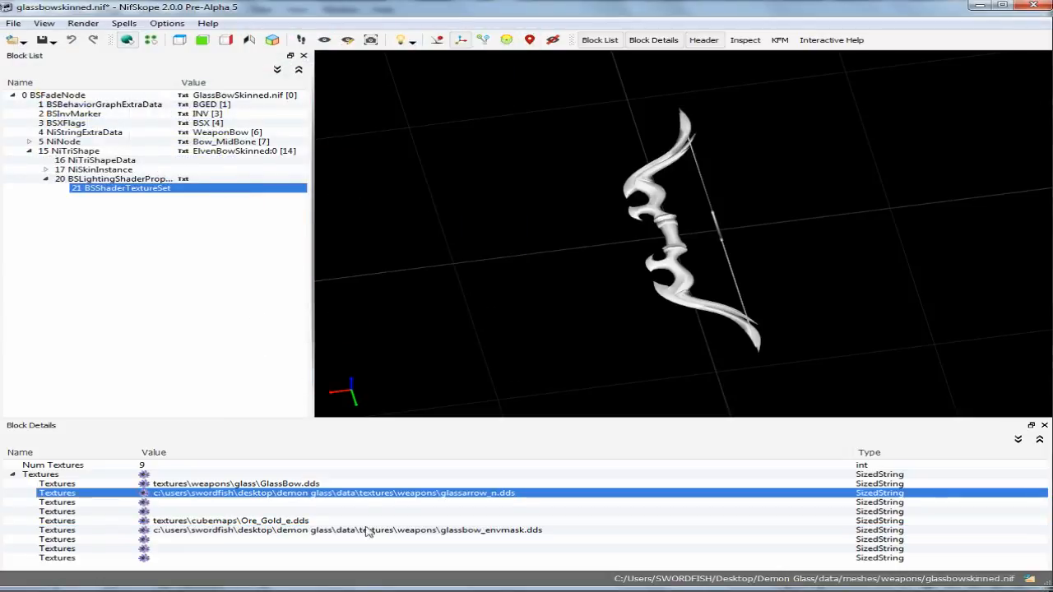
Step: Repoint the normal map texture path to glassbow_n in the Demon Glass textures\weapons folder
{"action": "left_click", "coordinate": [144, 494]}
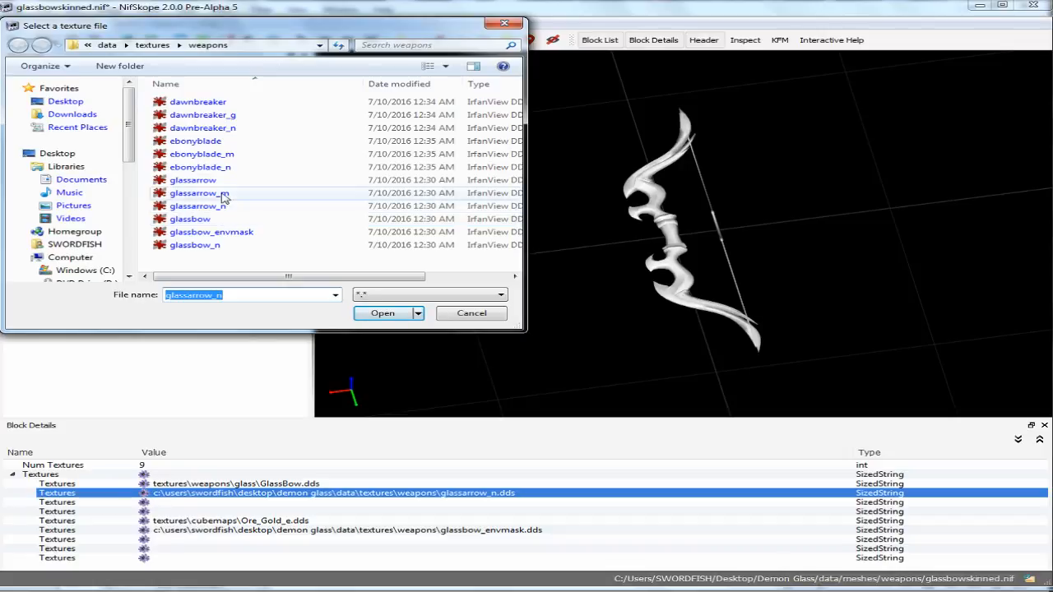
{"action": "left_click", "coordinate": [224, 244]}
{"action": "left_click", "coordinate": [380, 313]}
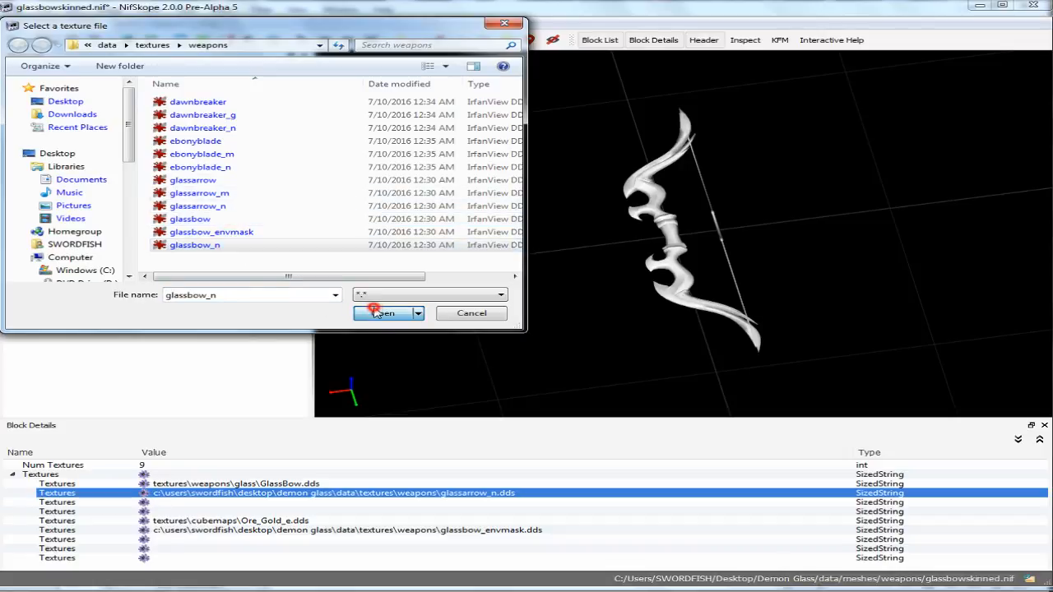
Step: Repoint the cubemap texture path from Ore_Gold_e to ore_ebony_e in the Demon Glass textures\armor folder
{"action": "left_click", "coordinate": [144, 523]}
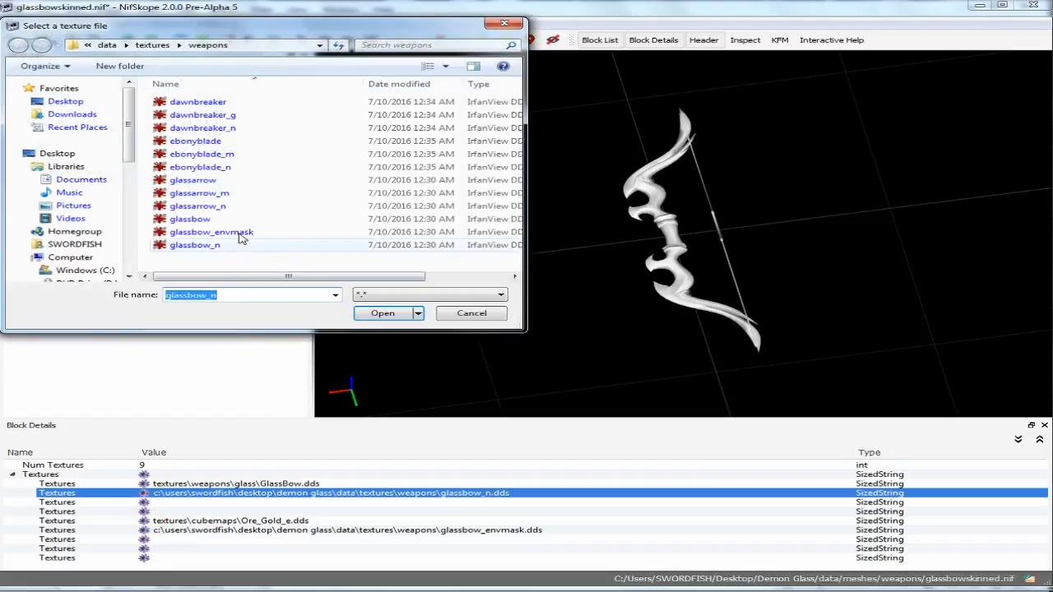
{"action": "left_click", "coordinate": [148, 44]}
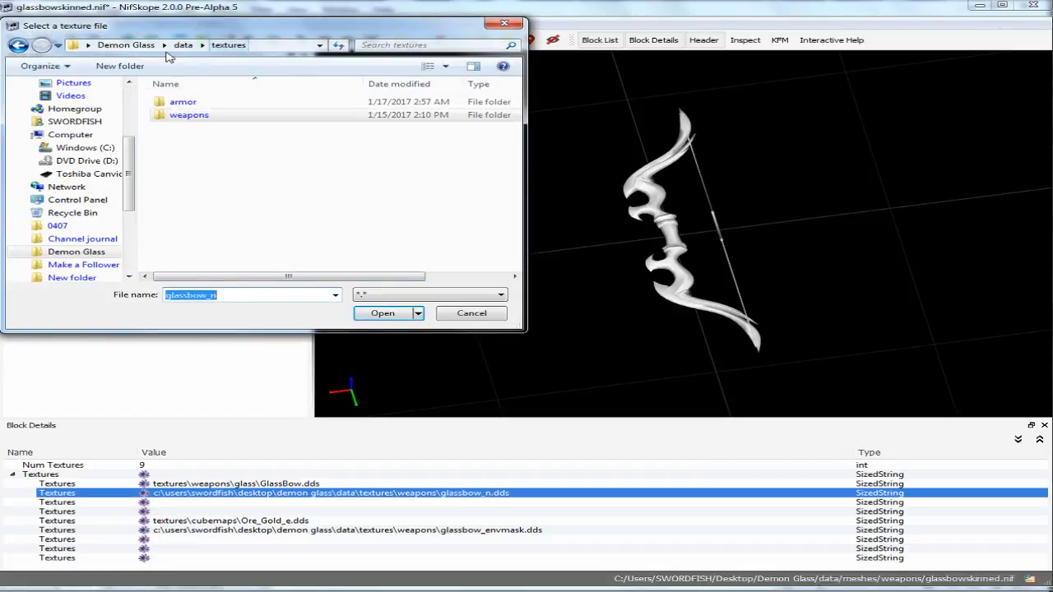
{"action": "double_click", "coordinate": [194, 102]}
{"action": "left_click", "coordinate": [210, 219]}
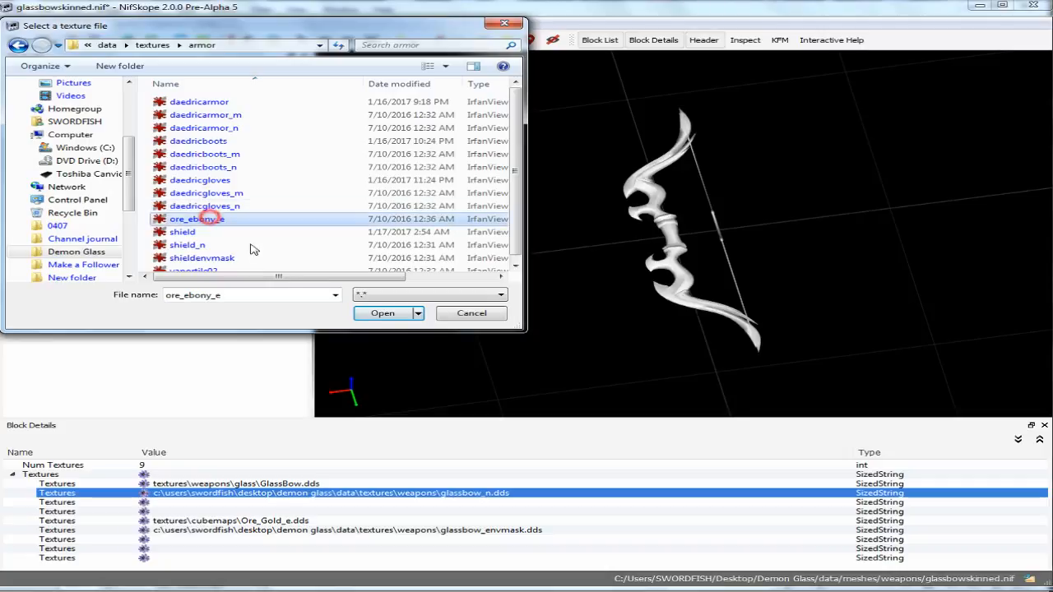
{"action": "left_click", "coordinate": [386, 314]}
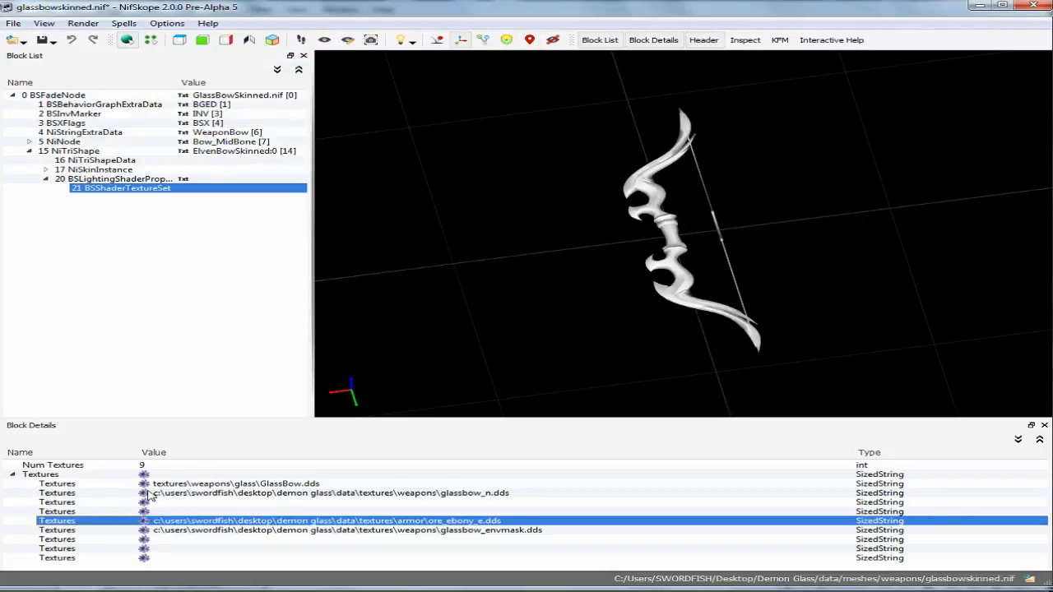
Step: Set the diffuse texture path to the untitled-1.dds file on the desktop
{"action": "left_click", "coordinate": [144, 521]}
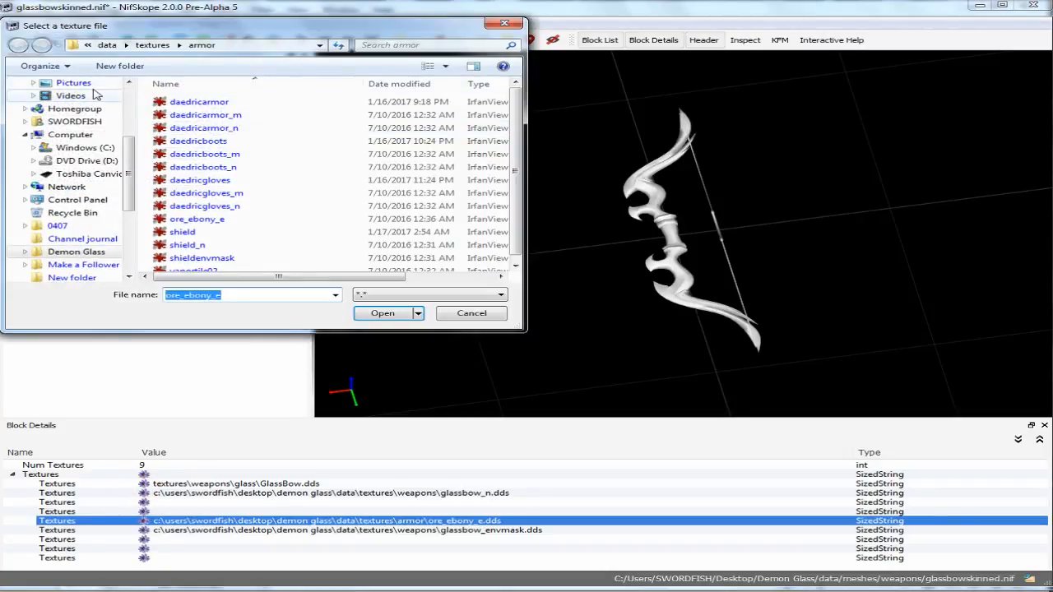
{"action": "scroll", "coordinate": [134, 158], "scroll_direction": "up", "scroll_amount": 3}
{"action": "left_click", "coordinate": [65, 102]}
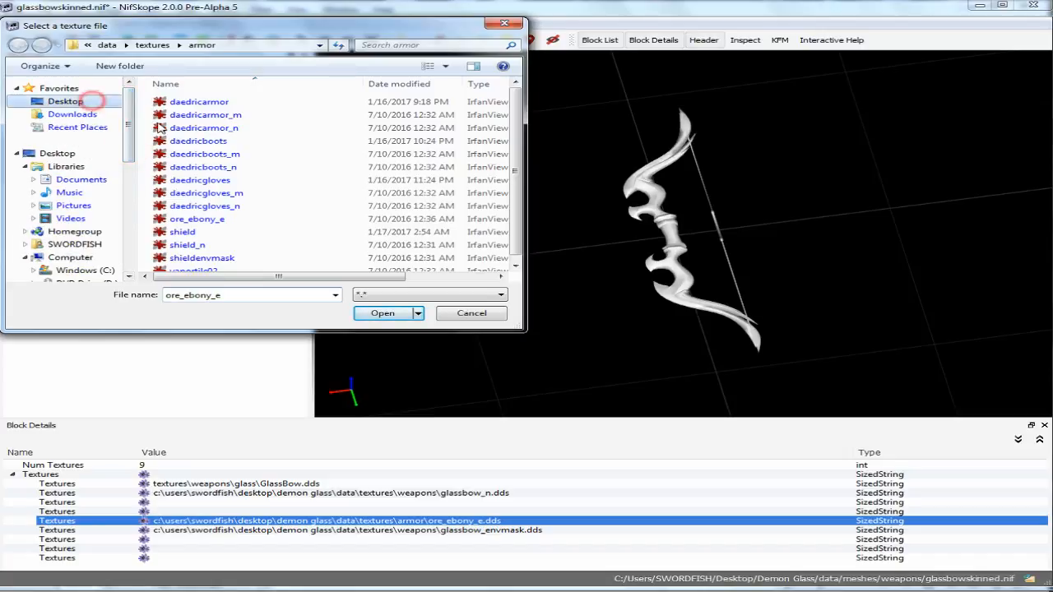
{"action": "left_click_drag", "start_coordinate": [516, 115], "coordinate": [516, 247]}
{"action": "left_click", "coordinate": [216, 224]}
{"action": "left_click", "coordinate": [389, 313]}
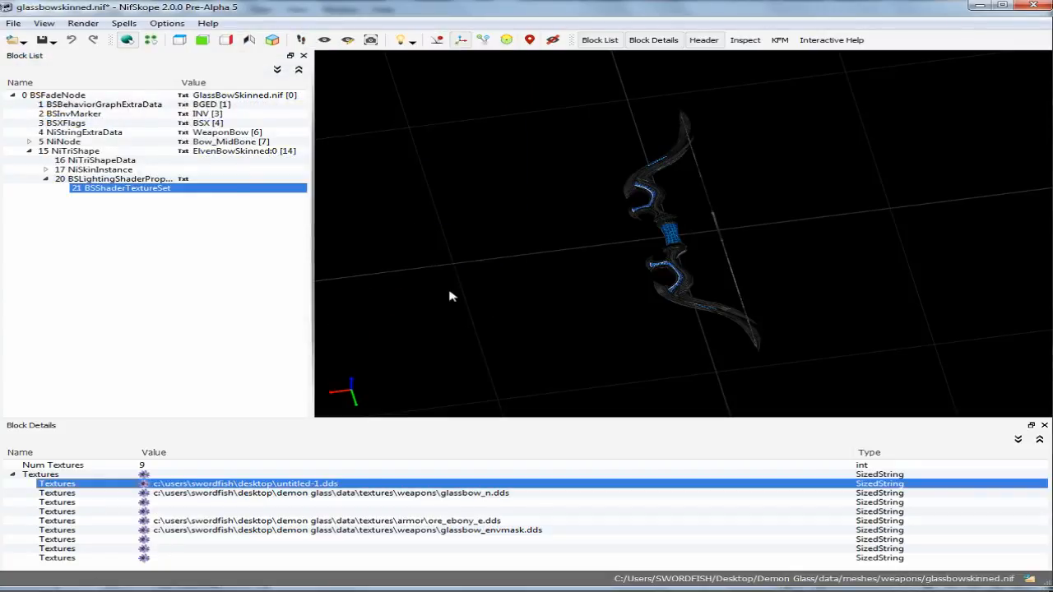
Step: Examine the retextured bow from several angles, checking the blue inlays, the grip and the lettering on the limb
{"action": "left_click_drag", "start_coordinate": [458, 284], "coordinate": [493, 287]}
{"action": "scroll", "coordinate": [603, 280], "scroll_direction": "up", "scroll_amount": 5}
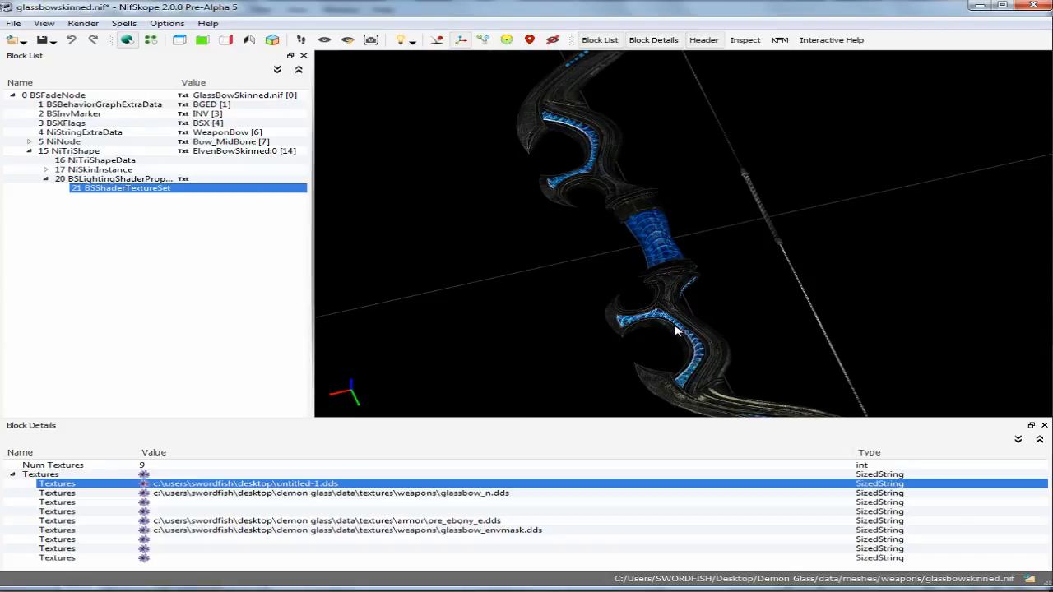
{"action": "scroll", "coordinate": [675, 329], "scroll_direction": "up", "scroll_amount": 3}
{"action": "left_click_drag", "start_coordinate": [719, 365], "coordinate": [614, 202]}
{"action": "scroll", "coordinate": [628, 226], "scroll_direction": "up", "scroll_amount": 5}
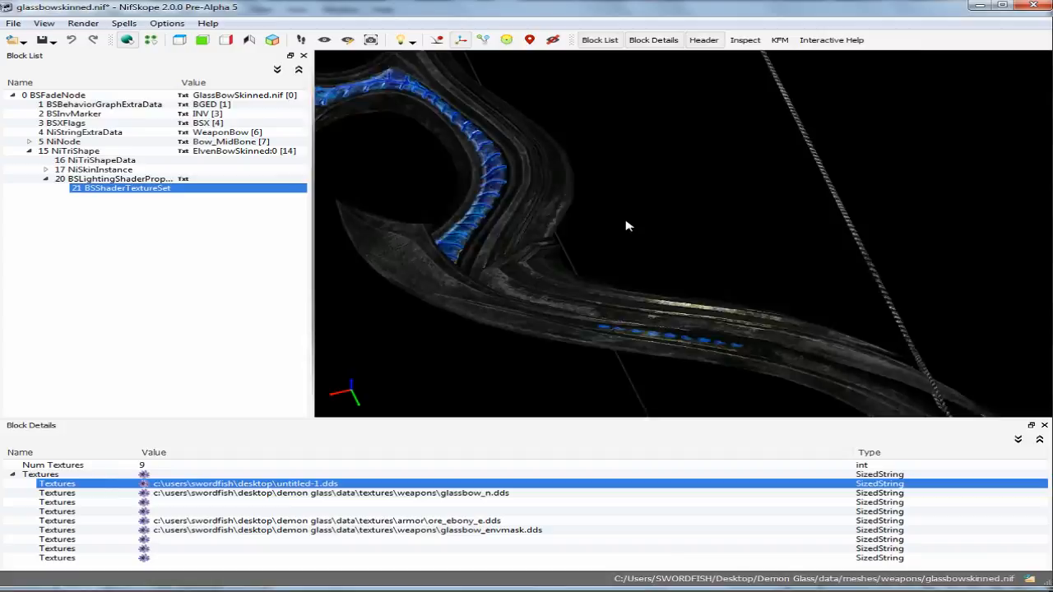
{"action": "scroll", "coordinate": [625, 225], "scroll_direction": "down", "scroll_amount": 3}
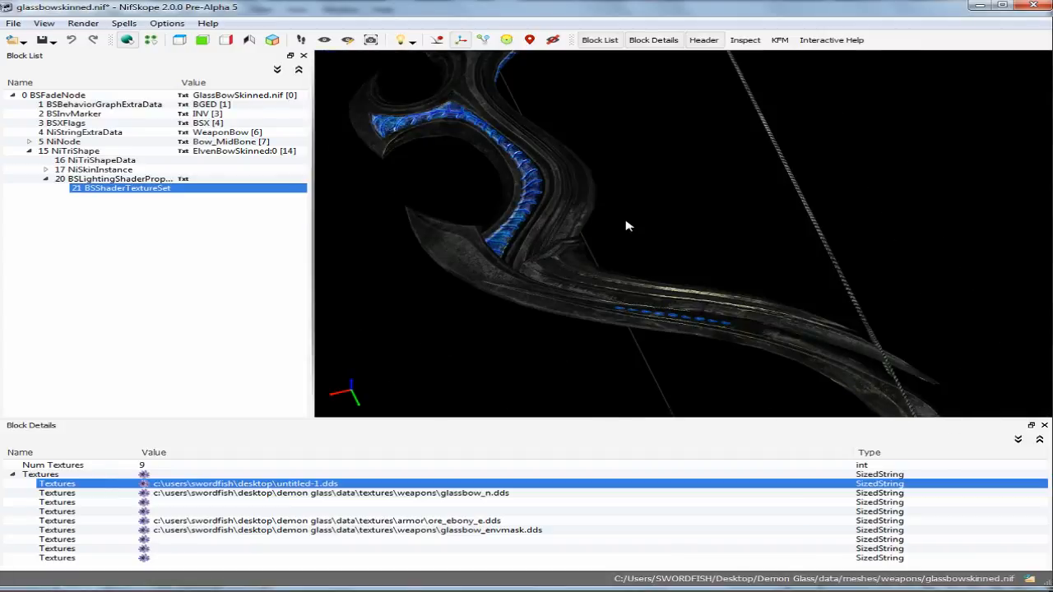
{"action": "left_click_drag", "start_coordinate": [657, 211], "coordinate": [766, 221]}
{"action": "scroll", "coordinate": [766, 220], "scroll_direction": "down", "scroll_amount": 5}
{"action": "left_click_drag", "start_coordinate": [672, 219], "coordinate": [711, 16]}
{"action": "left_click_drag", "start_coordinate": [708, 151], "coordinate": [707, 109]}
{"action": "scroll", "coordinate": [693, 145], "scroll_direction": "up", "scroll_amount": 4}
{"action": "left_click_drag", "start_coordinate": [609, 148], "coordinate": [529, 213]}
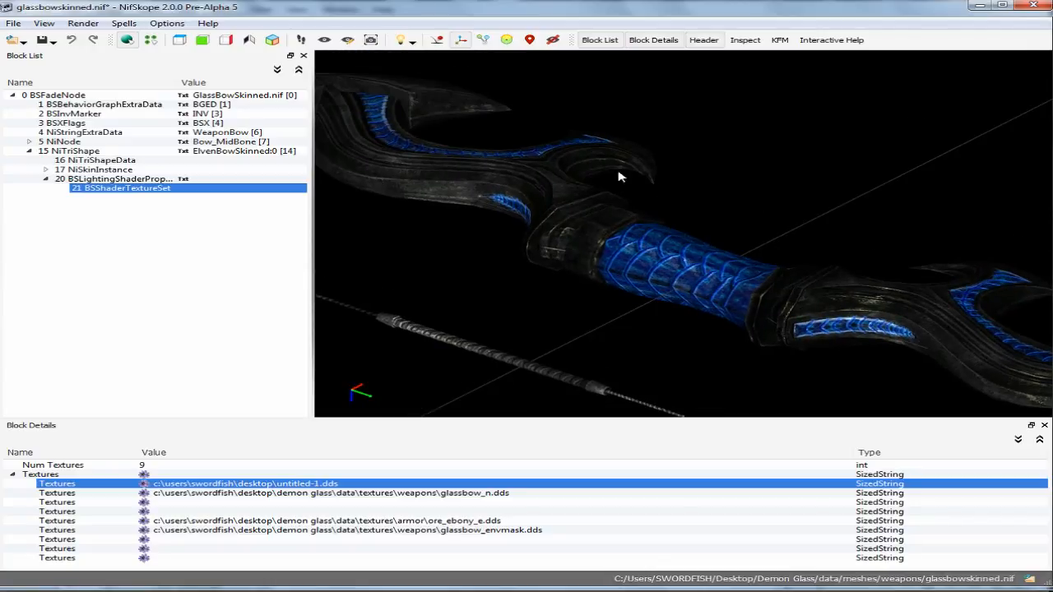
{"action": "scroll", "coordinate": [676, 306], "scroll_direction": "down", "scroll_amount": 6}
{"action": "left_click_drag", "start_coordinate": [677, 294], "coordinate": [676, 334]}
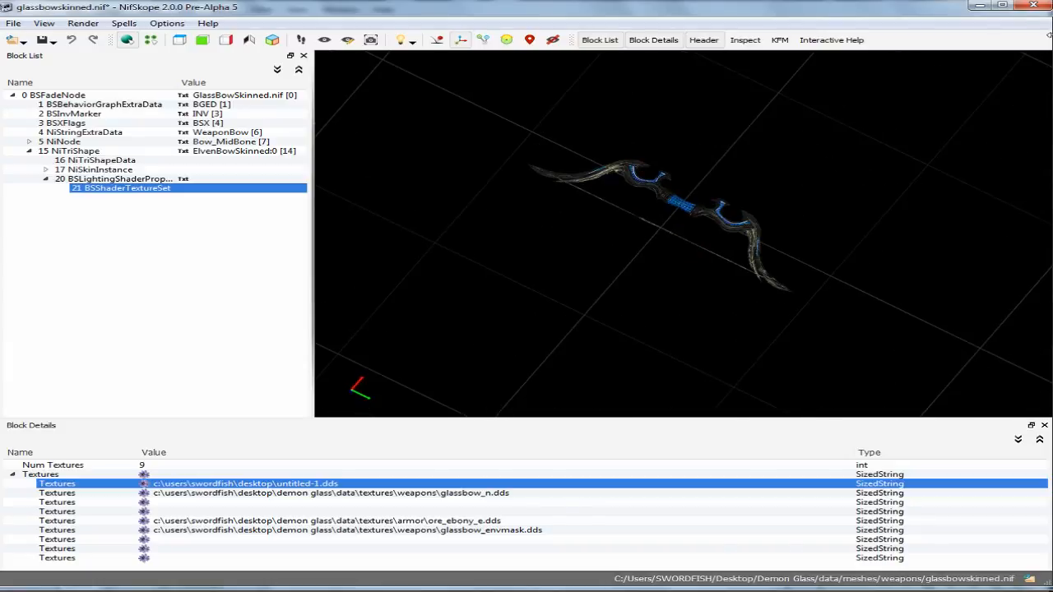
Step: Close NifSkope, discarding the unsaved changes to glassbowskinned
{"action": "left_click", "coordinate": [1036, 5]}
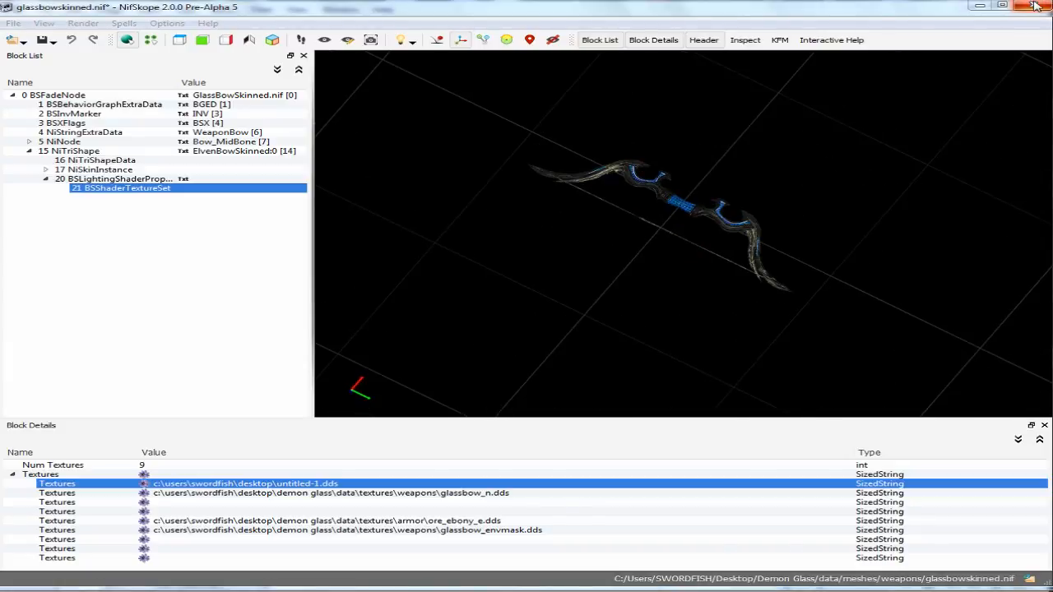
{"action": "left_click", "coordinate": [1036, 5]}
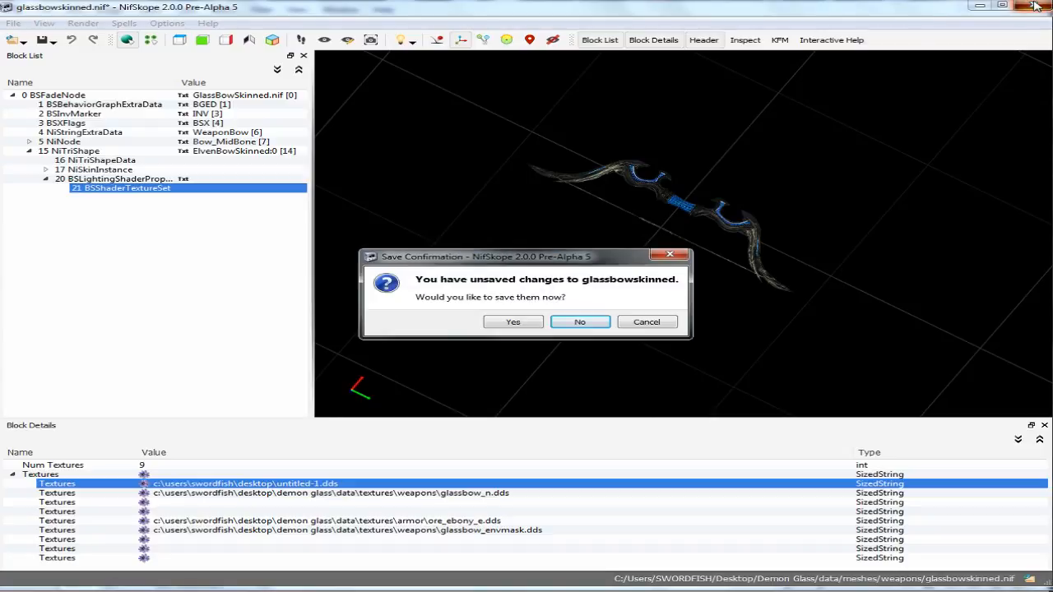
{"action": "left_click", "coordinate": [579, 322]}
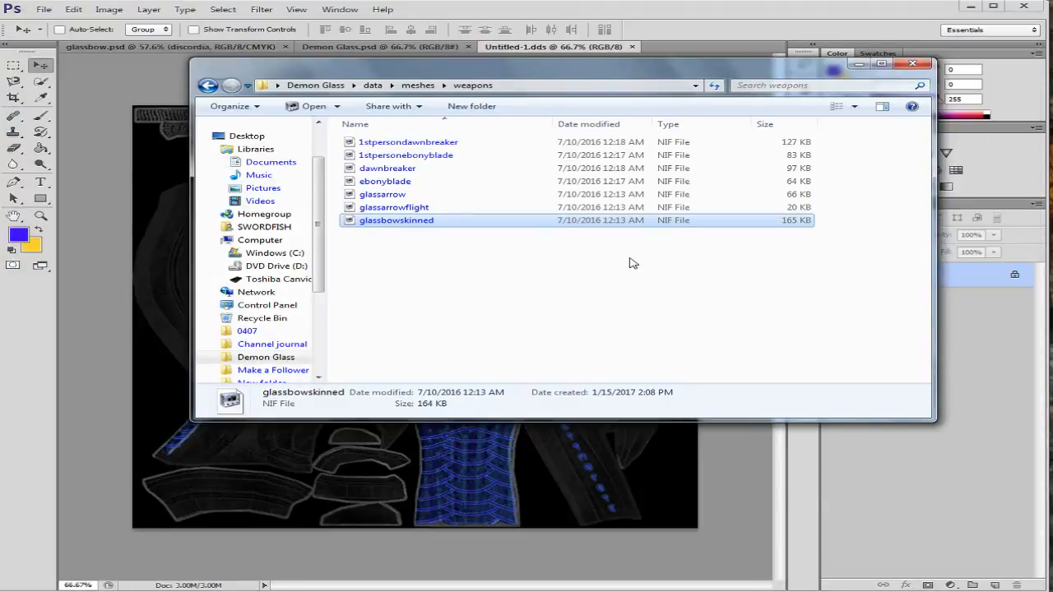
Step: Close the Untitled-1.dds, Demon Glass.psd and glassbow.psd documents in Photoshop and return to the desktop
{"action": "left_click", "coordinate": [861, 66]}
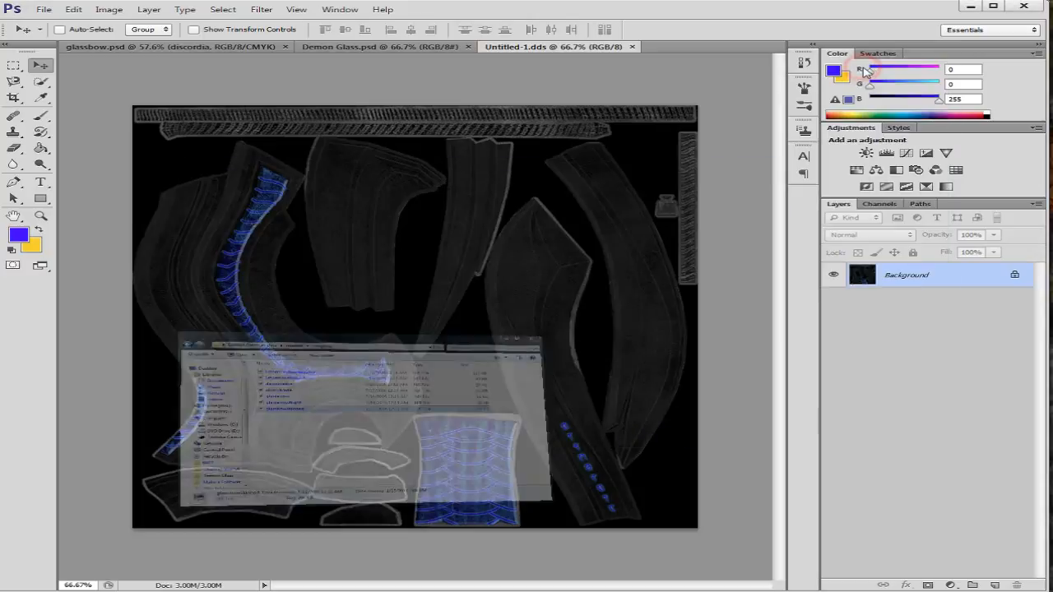
{"action": "left_click", "coordinate": [634, 48]}
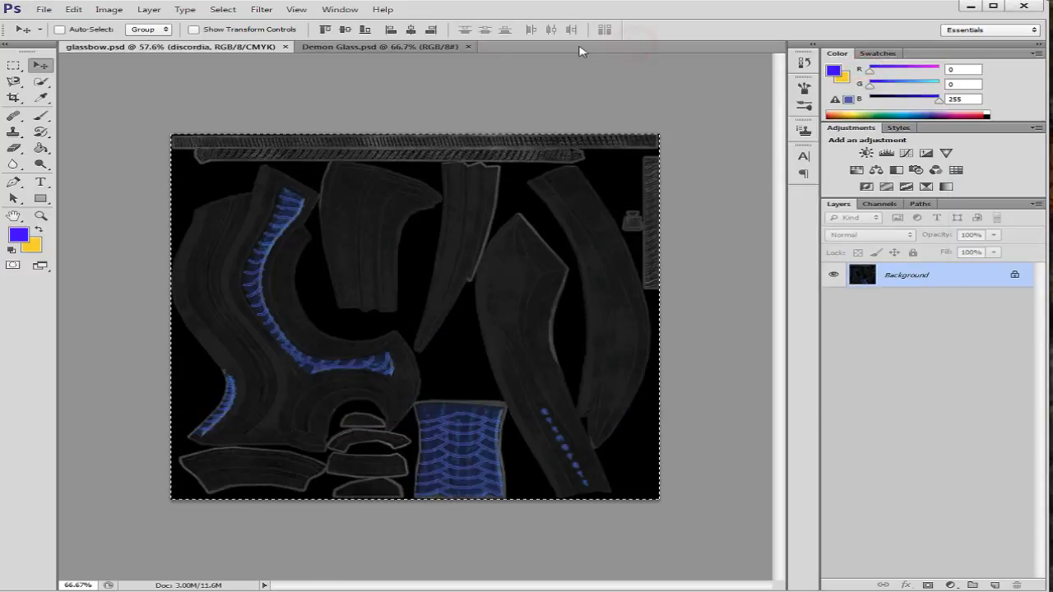
{"action": "left_click", "coordinate": [469, 48]}
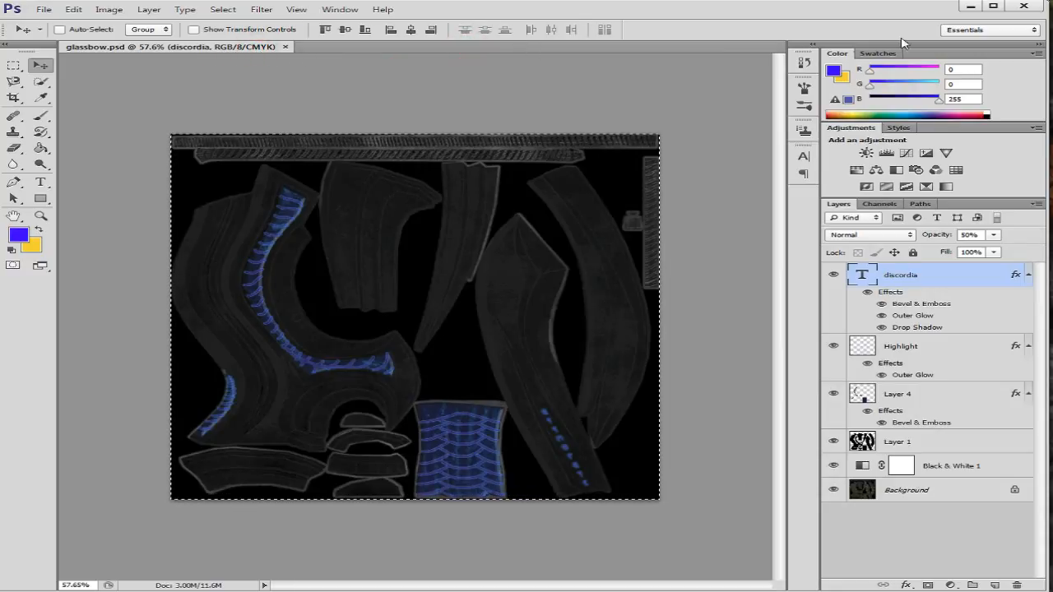
{"action": "left_click", "coordinate": [285, 47]}
{"action": "left_click", "coordinate": [971, 6]}
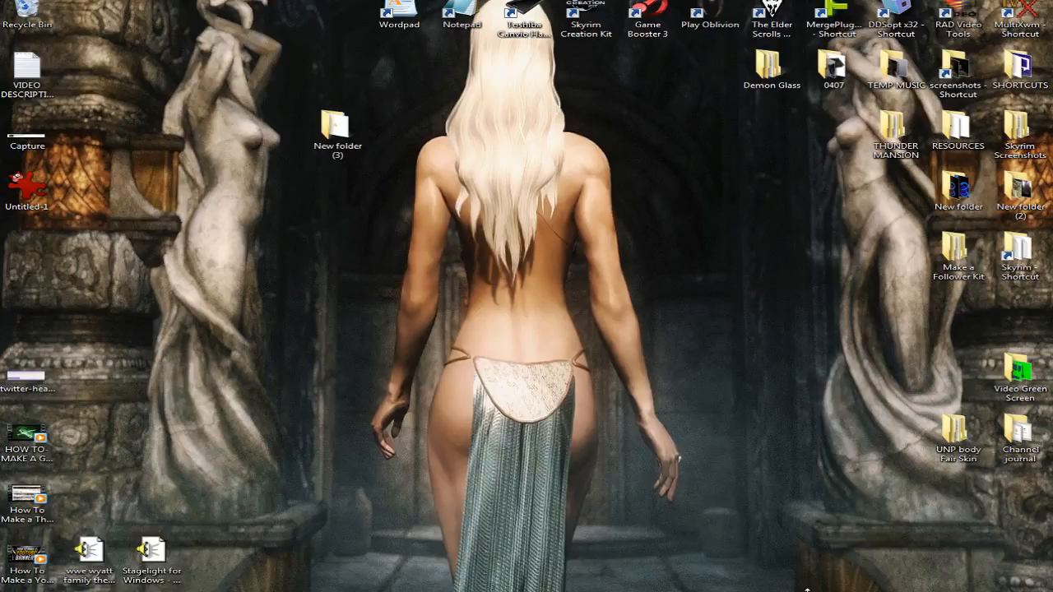
Step: Bring back the file window and open the Demon Glass data\textures\weapons folder
{"action": "left_click", "coordinate": [254, 589]}
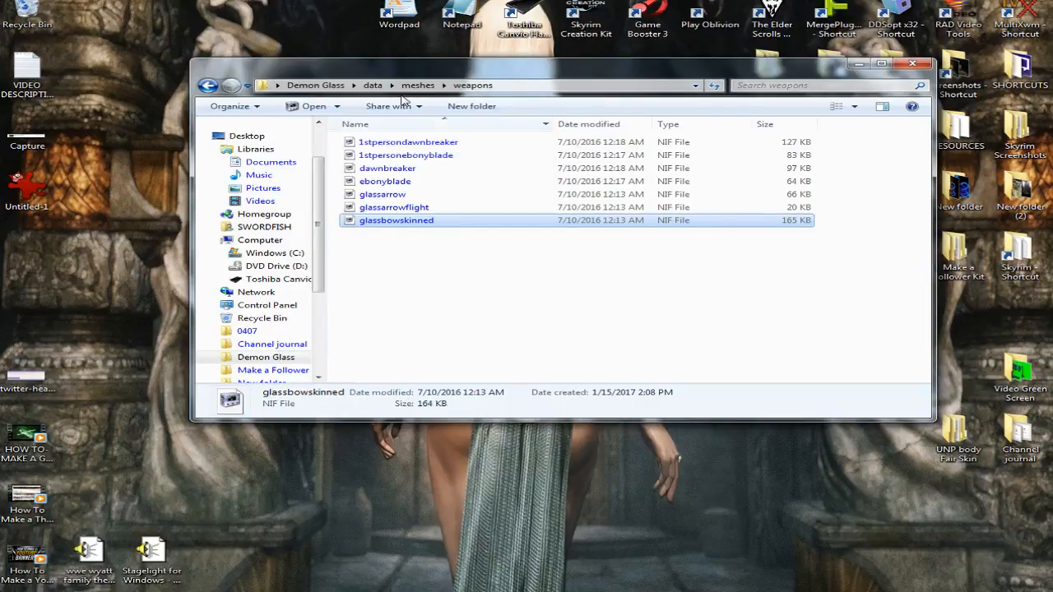
{"action": "left_click", "coordinate": [372, 85]}
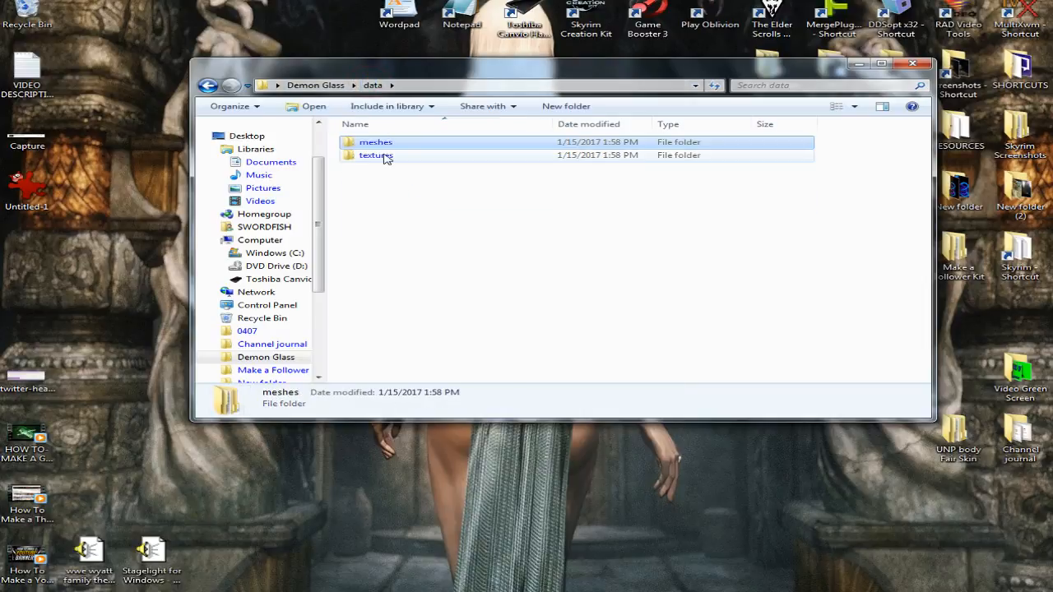
{"action": "double_click", "coordinate": [386, 155]}
{"action": "double_click", "coordinate": [386, 155]}
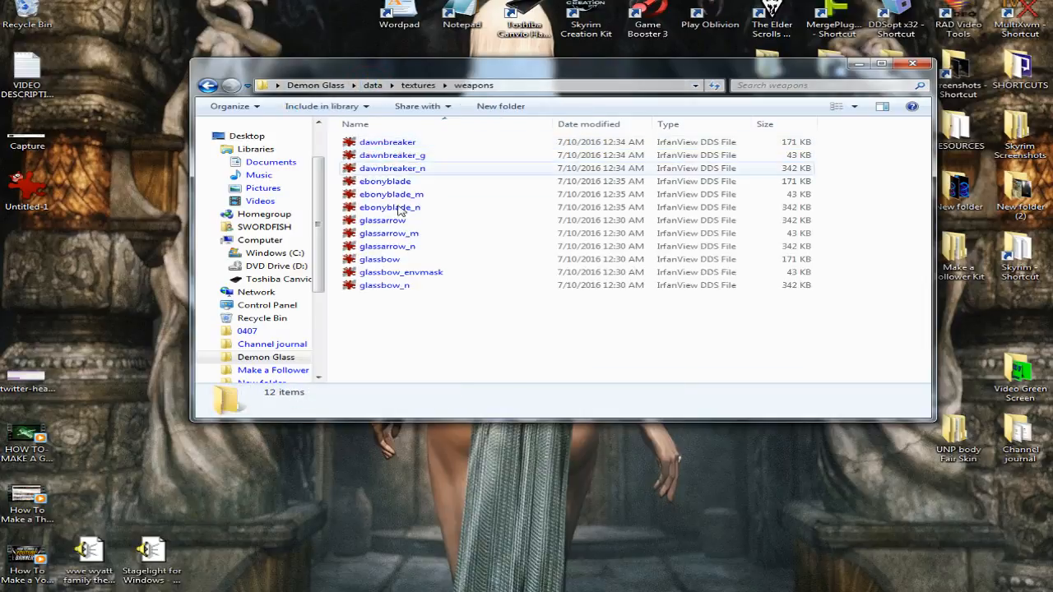
Step: Copy the file name of the original glassbow texture without changing it
{"action": "left_click", "coordinate": [396, 260]}
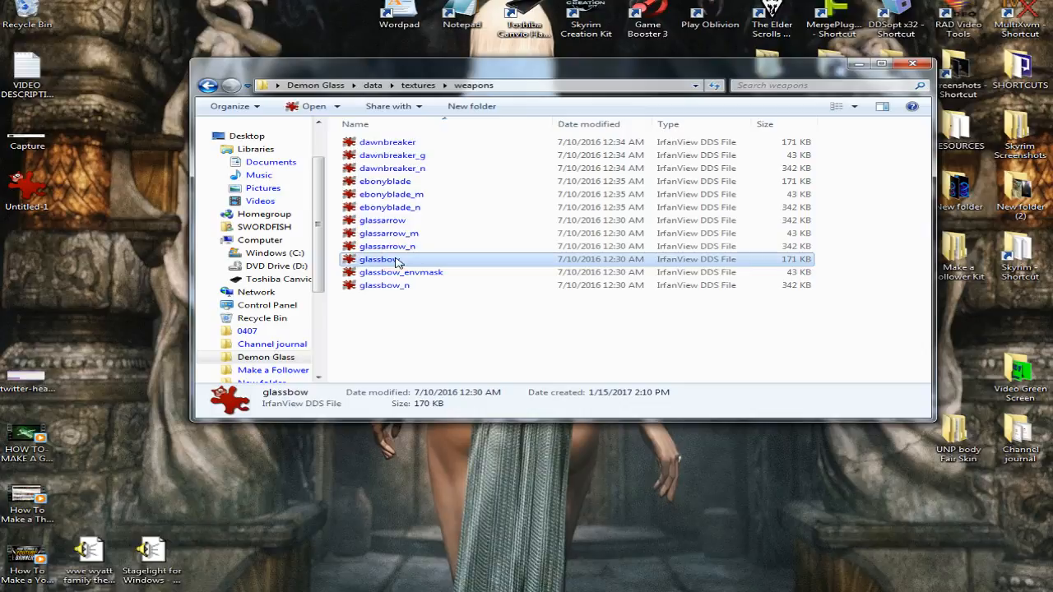
{"action": "right_click", "coordinate": [396, 260]}
{"action": "left_click", "coordinate": [452, 436]}
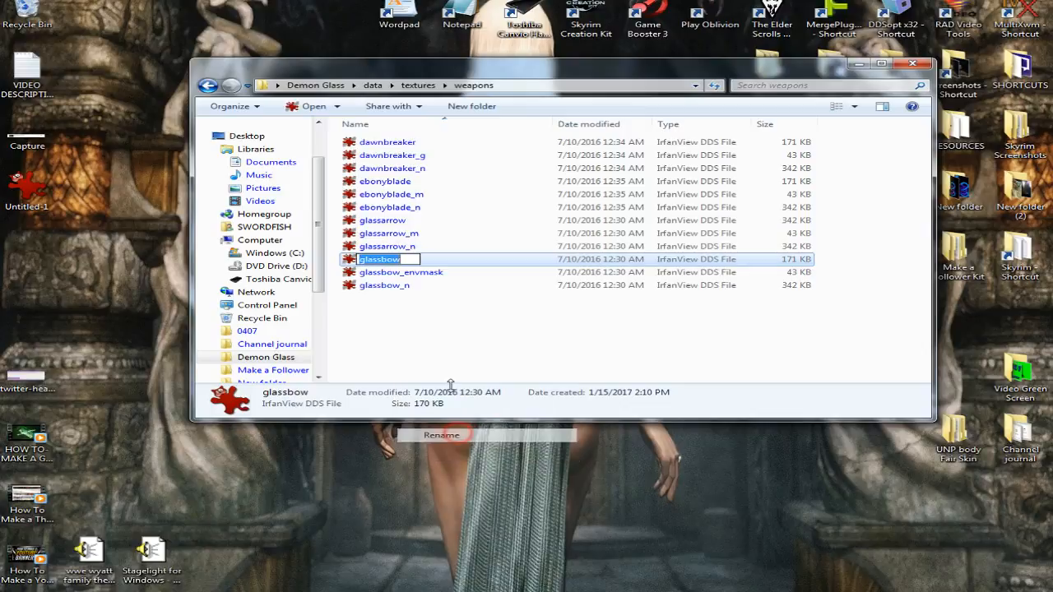
{"action": "right_click", "coordinate": [401, 261]}
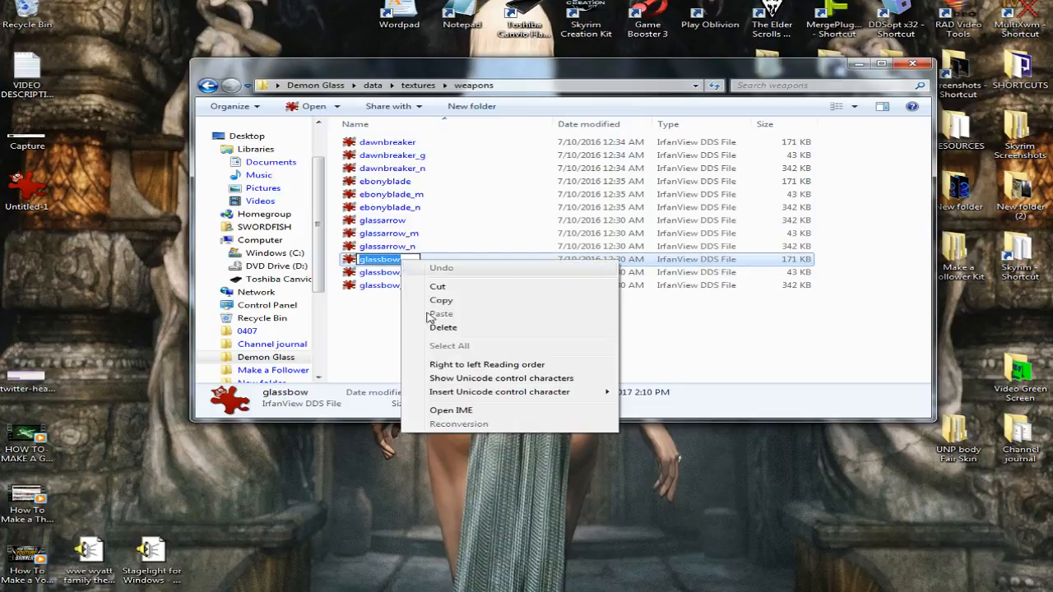
{"action": "left_click", "coordinate": [441, 301]}
{"action": "left_click", "coordinate": [442, 320]}
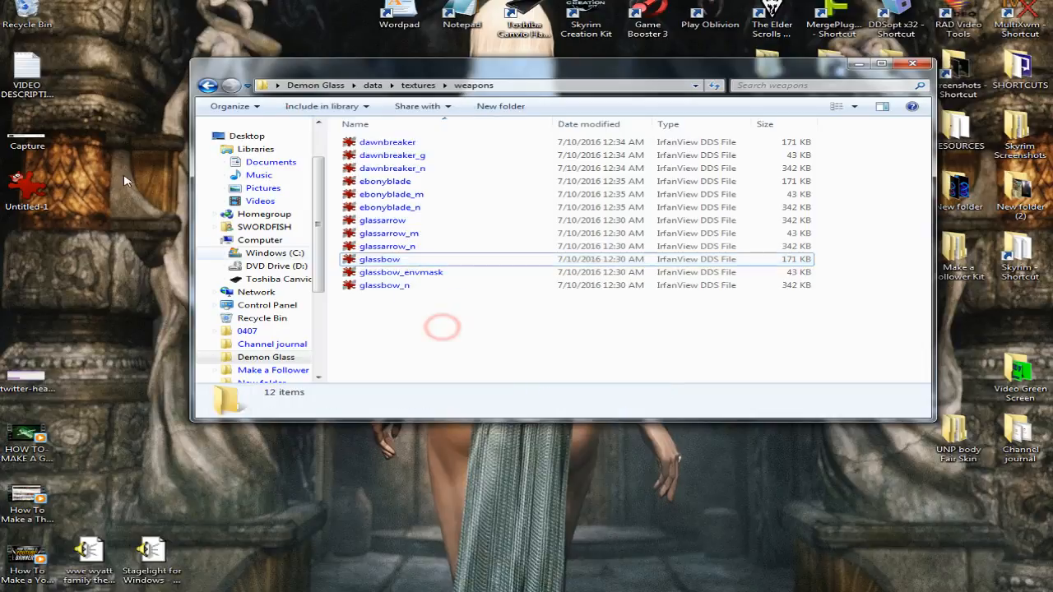
Step: Rename the desktop Untitled-1 file to glassbow and move it into the textures\weapons folder, replacing the existing glassbow.dds
{"action": "right_click", "coordinate": [42, 195]}
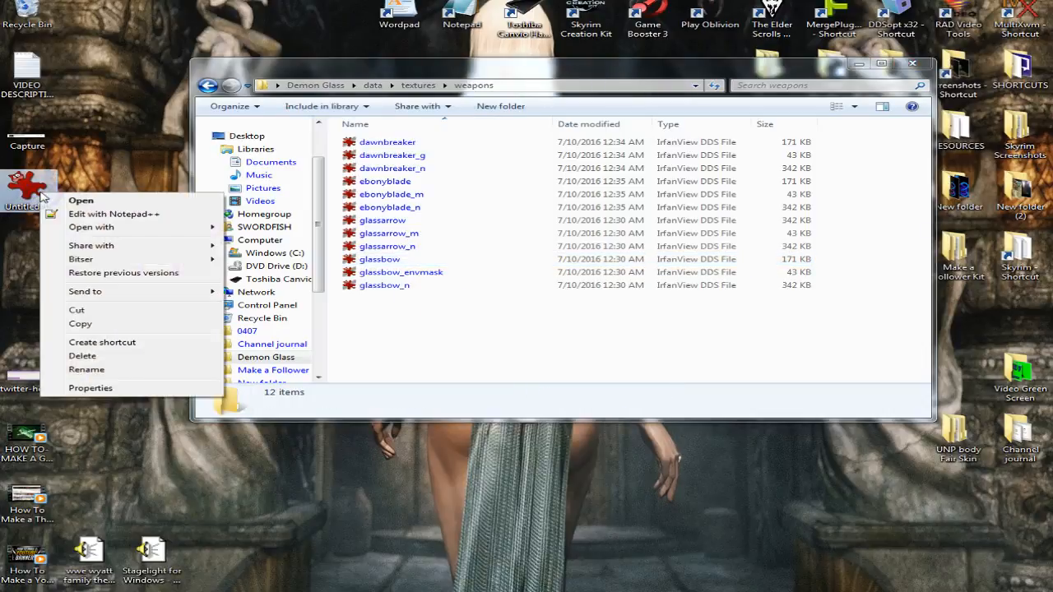
{"action": "left_click", "coordinate": [105, 375]}
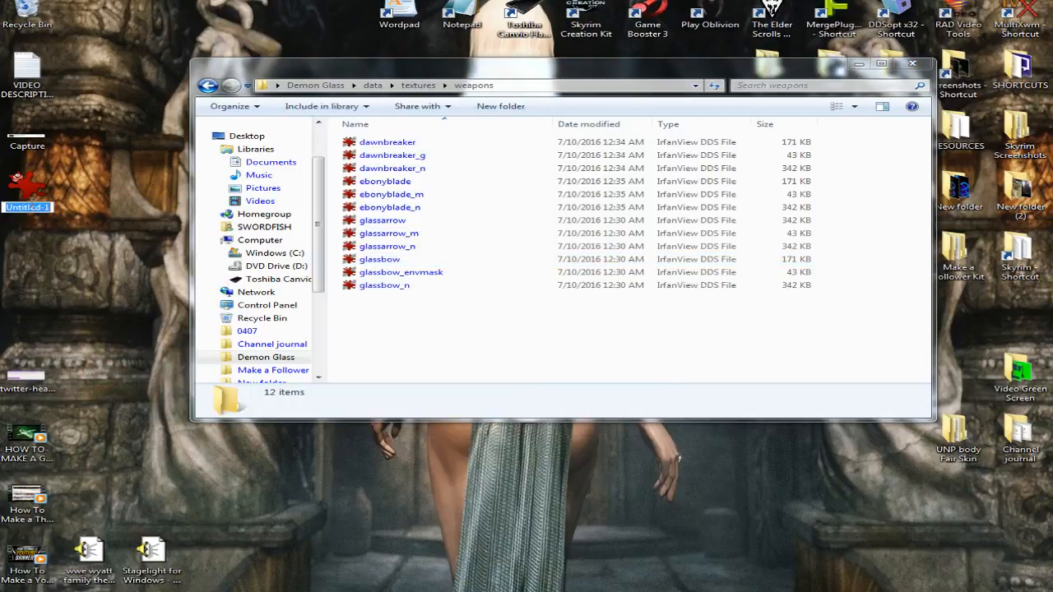
{"action": "right_click", "coordinate": [41, 207]}
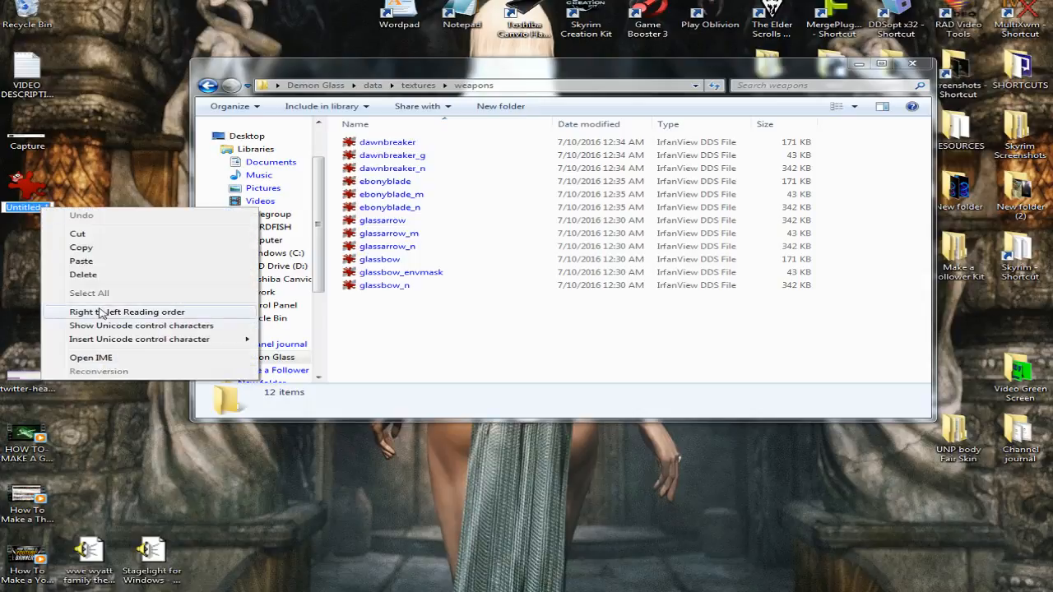
{"action": "left_click", "coordinate": [81, 261]}
{"action": "key", "text": "Return"}
{"action": "left_click_drag", "start_coordinate": [5, 188], "coordinate": [503, 333]}
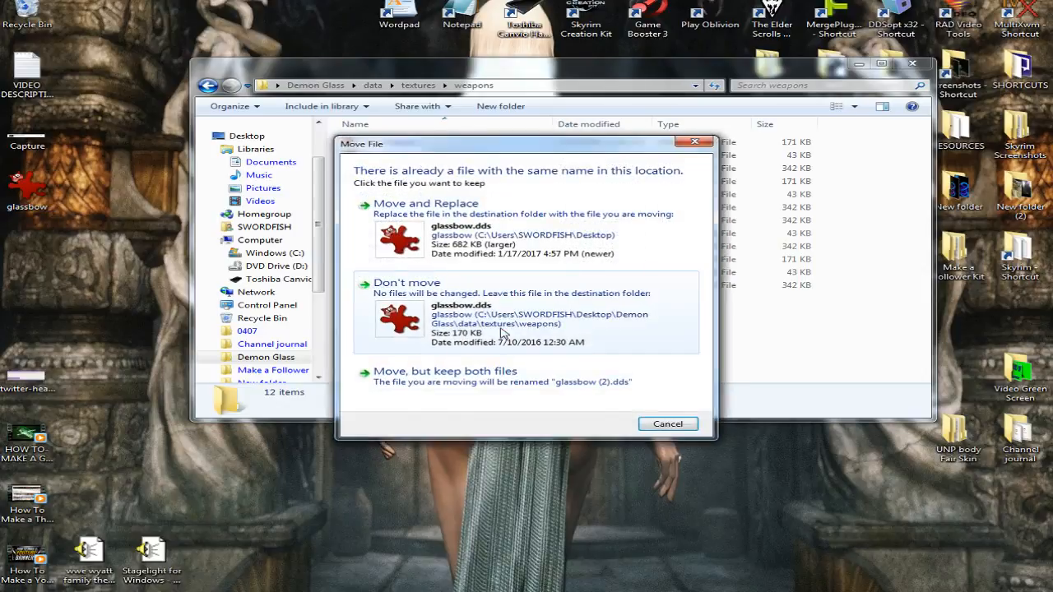
{"action": "left_click", "coordinate": [501, 219]}
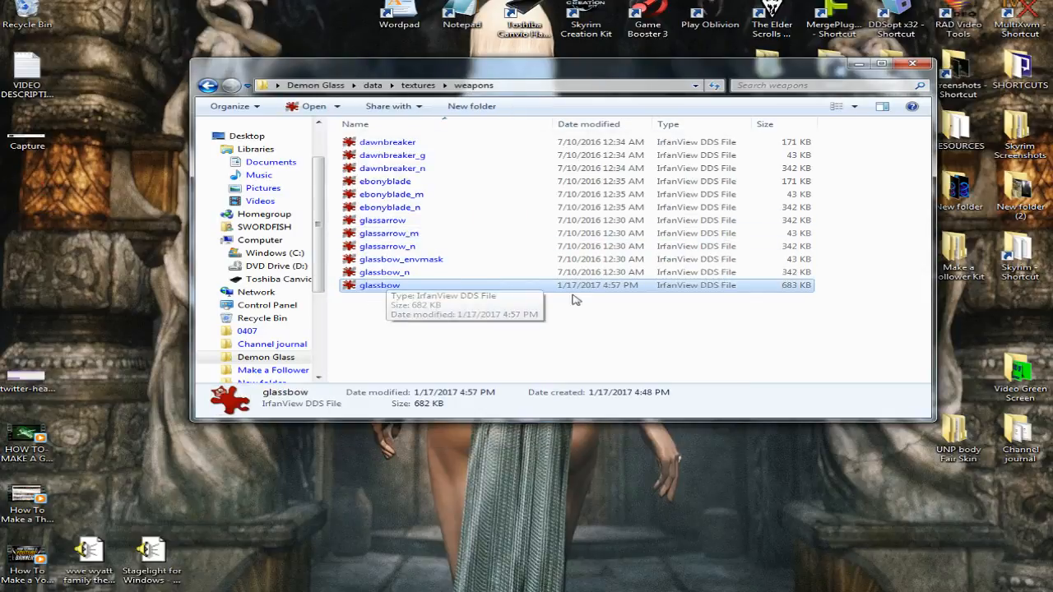